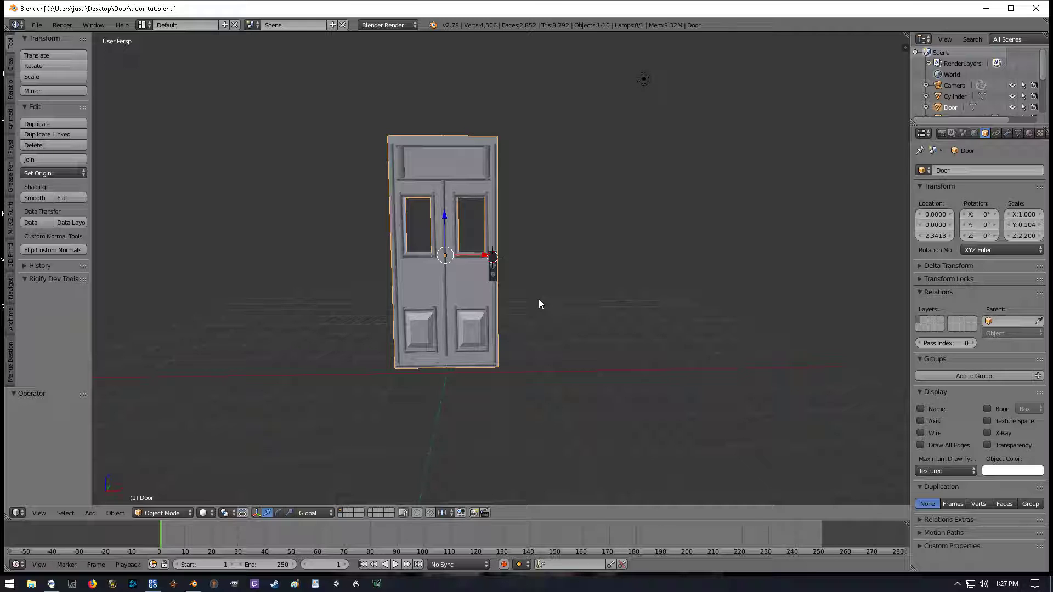
Hide the raised frame trim on the front and back of the door
{"action": "mouse_move", "coordinate": [531, 300]}
{"action": "middle_mouse_down"}
{"action": "mouse_move", "coordinate": [540, 297]}
{"action": "mouse_move", "coordinate": [527, 285]}
{"action": "middle_mouse_up"}
{"action": "scroll", "coordinate": [535, 296], "scroll_direction": "up", "scroll_amount": 2}
{"action": "scroll", "coordinate": [535, 296], "scroll_direction": "down", "scroll_amount": 1}
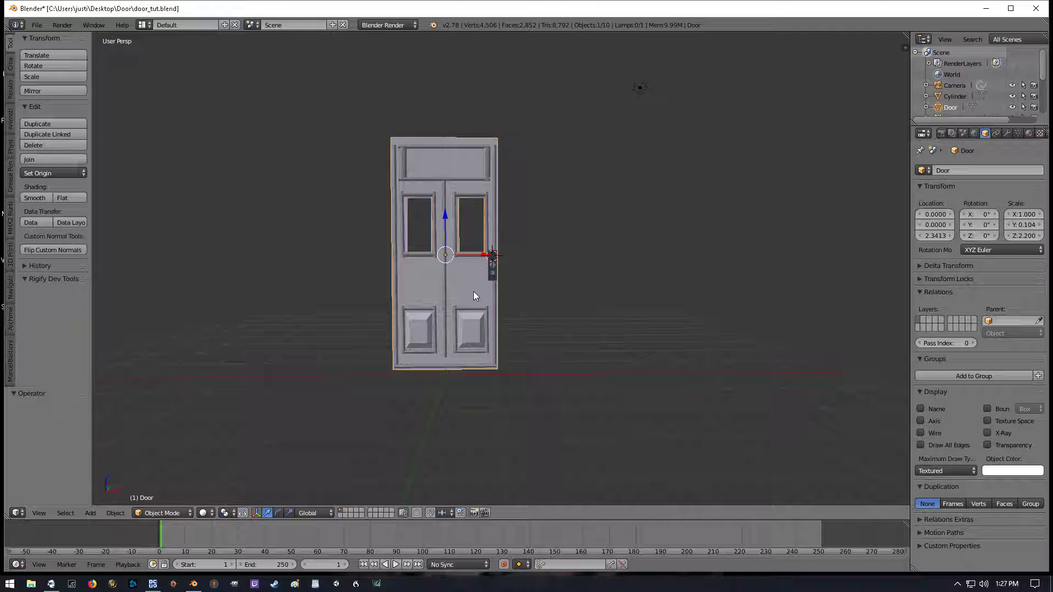
{"action": "key", "text": "Tab"}
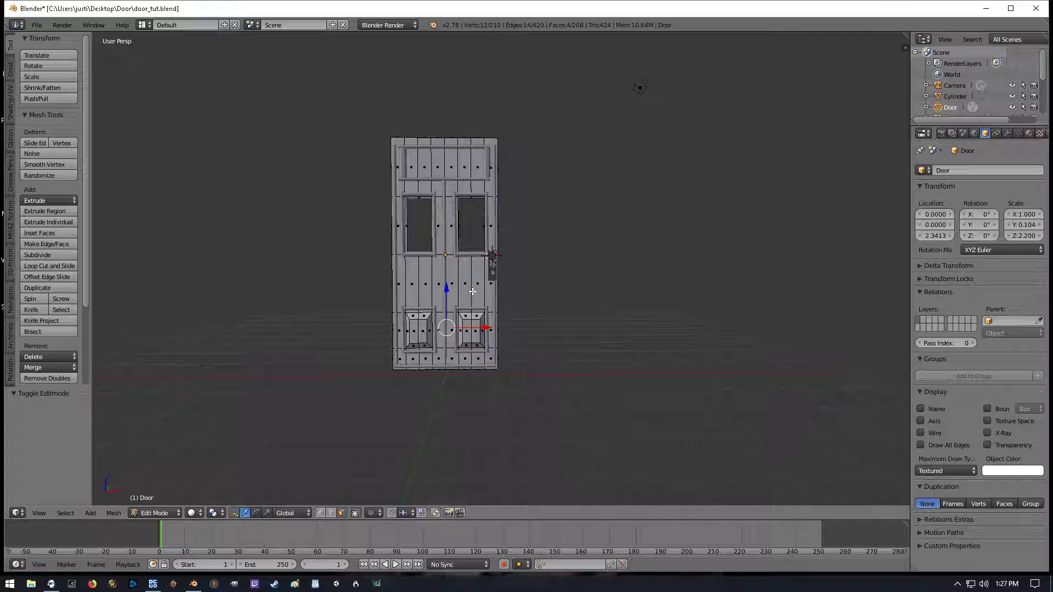
{"action": "key", "text": "Tab"}
{"action": "right_click", "coordinate": [446, 282]}
{"action": "key", "text": "h"}
{"action": "middle_click_drag", "start_coordinate": [529, 286], "coordinate": [350, 295]}
{"action": "right_click", "coordinate": [551, 268]}
{"action": "key", "text": "h"}
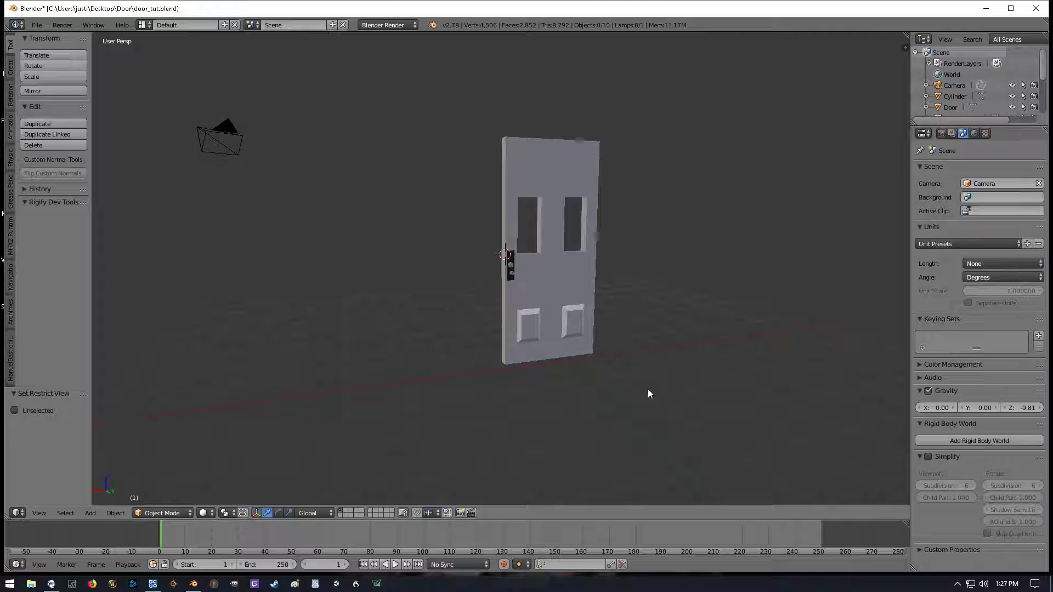
Start the Screencast Keys display in the 3D view
{"action": "key", "text": "n"}
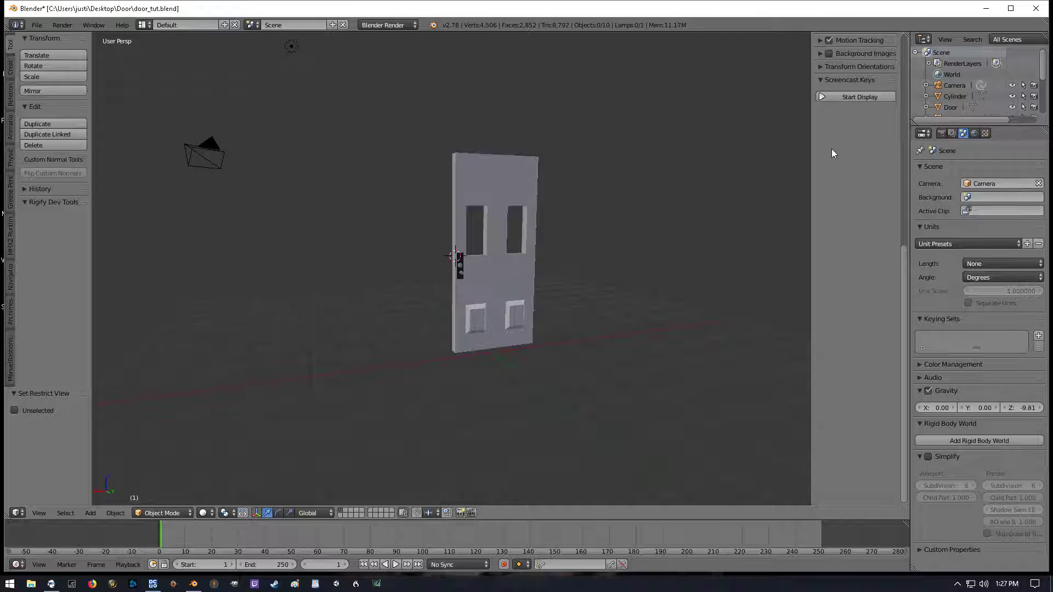
{"action": "left_click", "coordinate": [843, 95]}
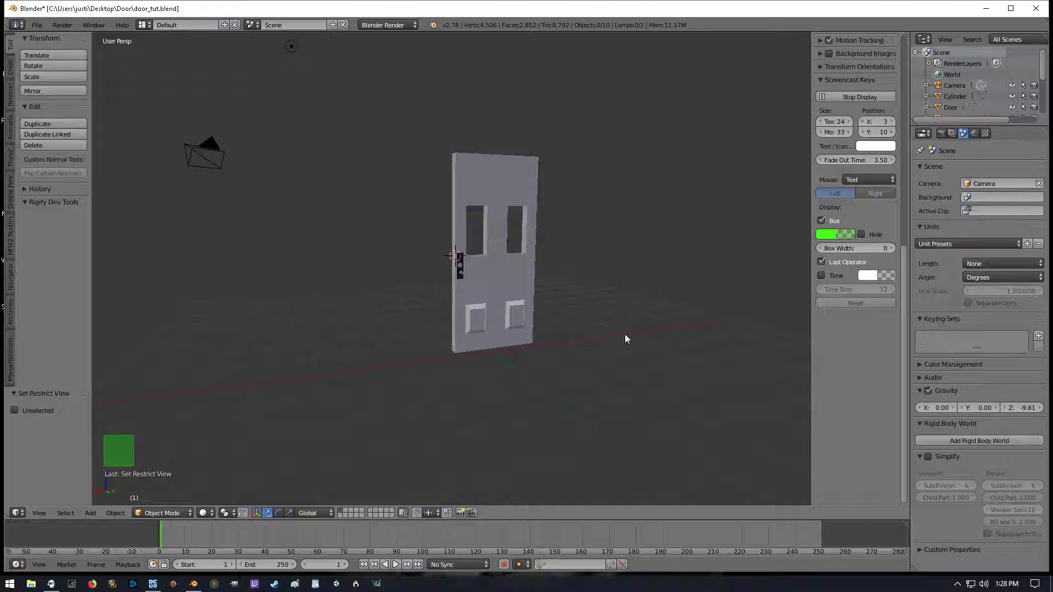
{"action": "key", "text": "n"}
Hide the Door_lock02 piece on the back side of the door
{"action": "scroll", "coordinate": [601, 335], "scroll_direction": "up", "scroll_amount": 2}
{"action": "middle_click_drag", "start_coordinate": [600, 336], "coordinate": [570, 303]}
{"action": "scroll", "coordinate": [532, 309], "scroll_direction": "up", "scroll_amount": 4}
{"action": "right_click", "coordinate": [532, 256]}
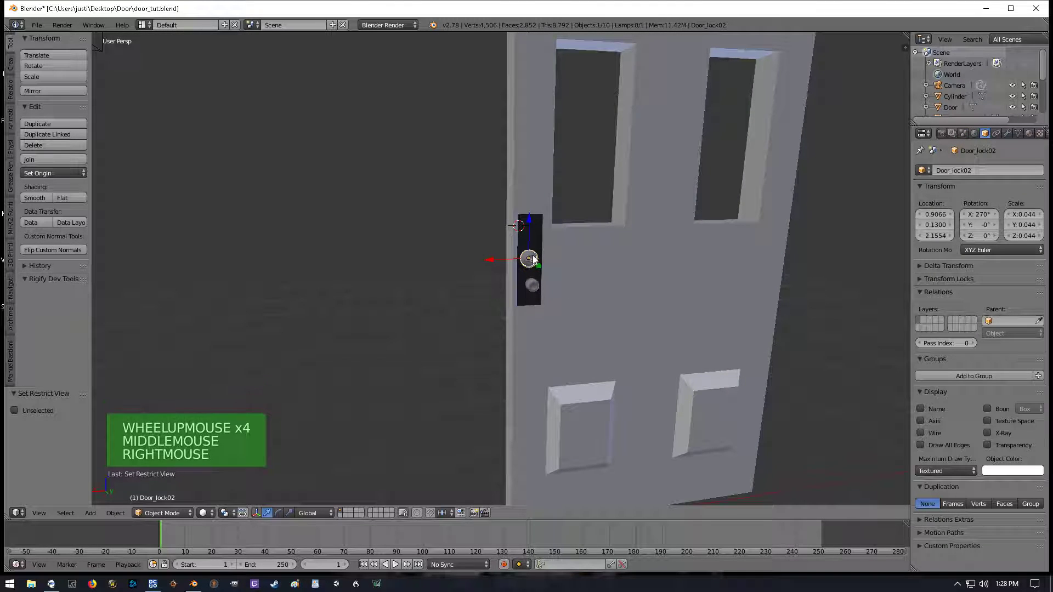
{"action": "key", "text": "h"}
{"action": "key", "text": "h"}
Hide the lock plate and both knob pieces on the front side of the door
{"action": "middle_click_drag", "start_coordinate": [532, 255], "coordinate": [680, 291]}
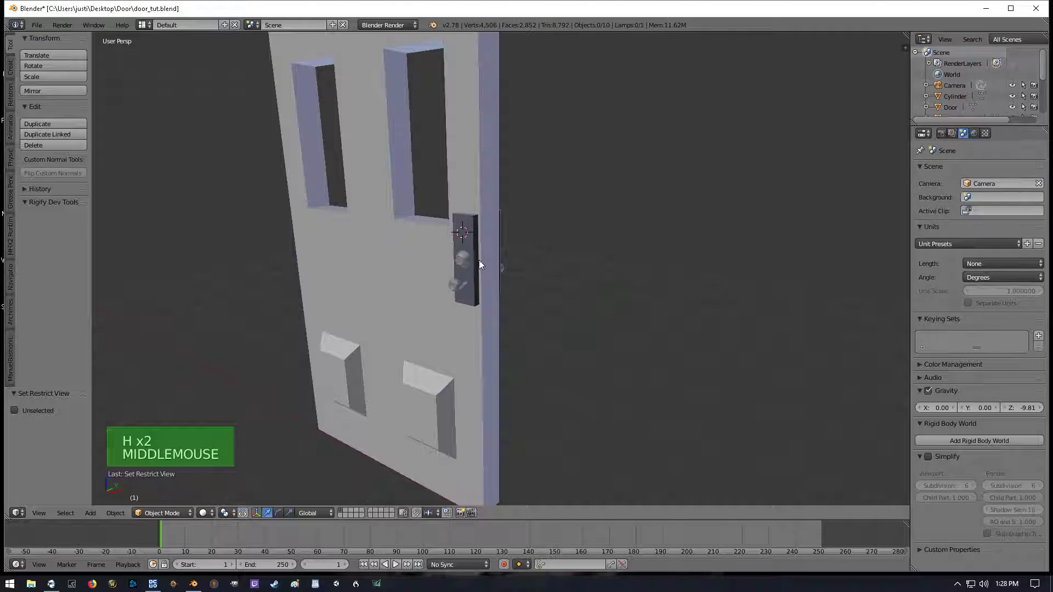
{"action": "right_click", "coordinate": [461, 258]}
{"action": "key", "text": "h"}
{"action": "key", "text": "h"}
{"action": "key", "text": "h"}
{"action": "key", "text": "h"}
{"action": "key", "text": "h"}
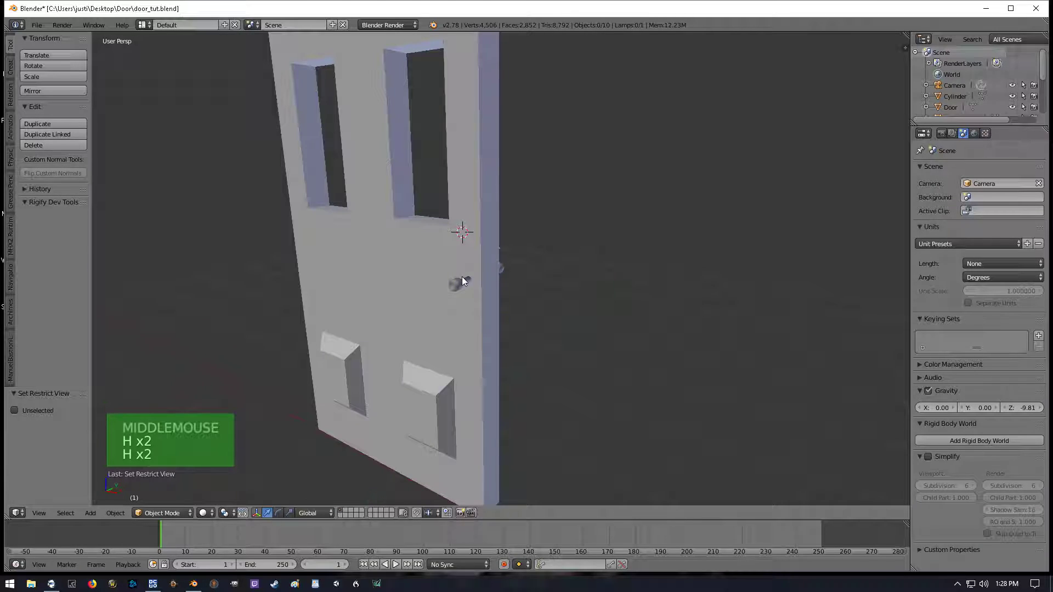
{"action": "right_click", "coordinate": [462, 279]}
{"action": "key", "text": "h"}
{"action": "key", "text": "h"}
Hide the last small lock piece left on the back of the door
{"action": "mouse_move", "coordinate": [482, 288]}
{"action": "middle_mouse_down"}
{"action": "mouse_move", "coordinate": [531, 304]}
{"action": "mouse_move", "coordinate": [615, 304]}
{"action": "mouse_move", "coordinate": [460, 296]}
{"action": "mouse_move", "coordinate": [580, 295]}
{"action": "mouse_move", "coordinate": [499, 287]}
{"action": "middle_mouse_up"}
{"action": "scroll", "coordinate": [616, 304], "scroll_direction": "down", "scroll_amount": 2}
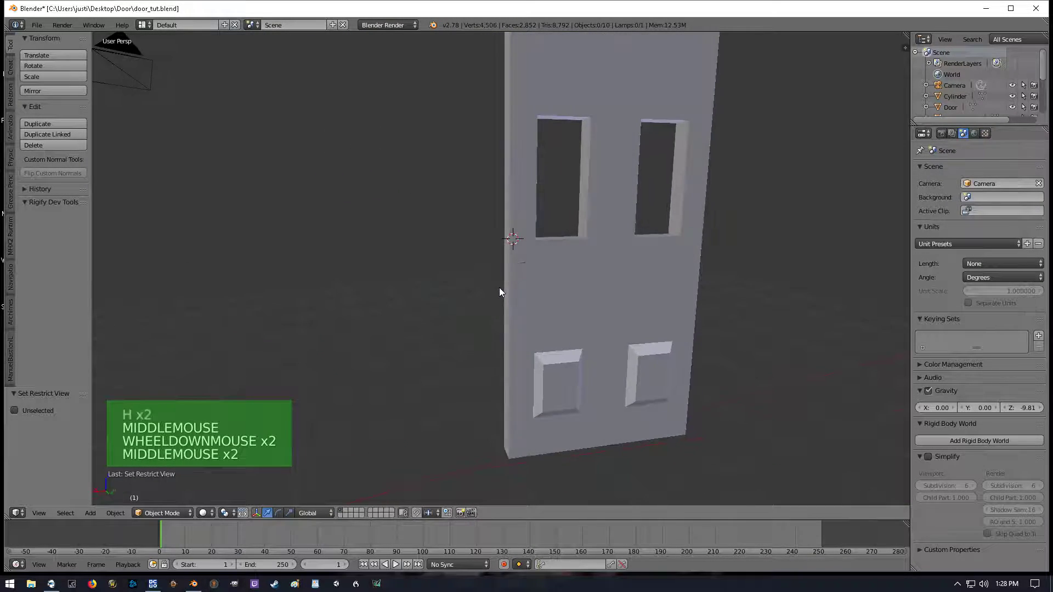
{"action": "scroll", "coordinate": [499, 287], "scroll_direction": "up", "scroll_amount": 3}
{"action": "right_click", "coordinate": [539, 258]}
{"action": "key", "text": "h"}
{"action": "key", "text": "h"}
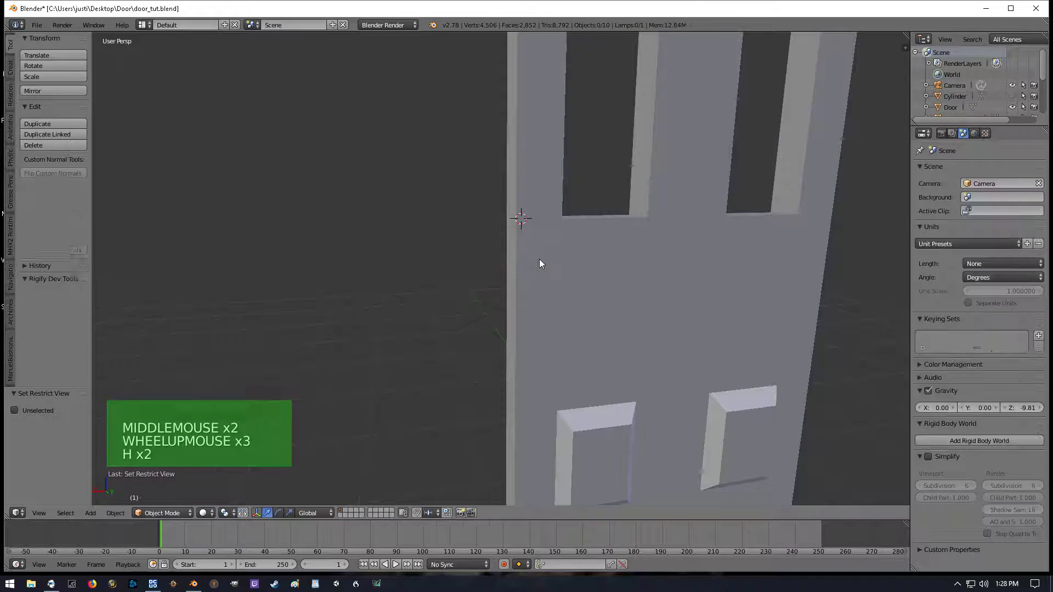
With the door selected, split a narrow area off the 3D view and make it a UV/Image Editor
{"action": "middle_click_drag", "start_coordinate": [430, 292], "coordinate": [617, 298]}
{"action": "scroll", "coordinate": [449, 301], "scroll_direction": "down", "scroll_amount": 4}
{"action": "middle_click_drag", "start_coordinate": [449, 300], "coordinate": [470, 282]}
{"action": "scroll", "coordinate": [474, 282], "scroll_direction": "down", "scroll_amount": 2}
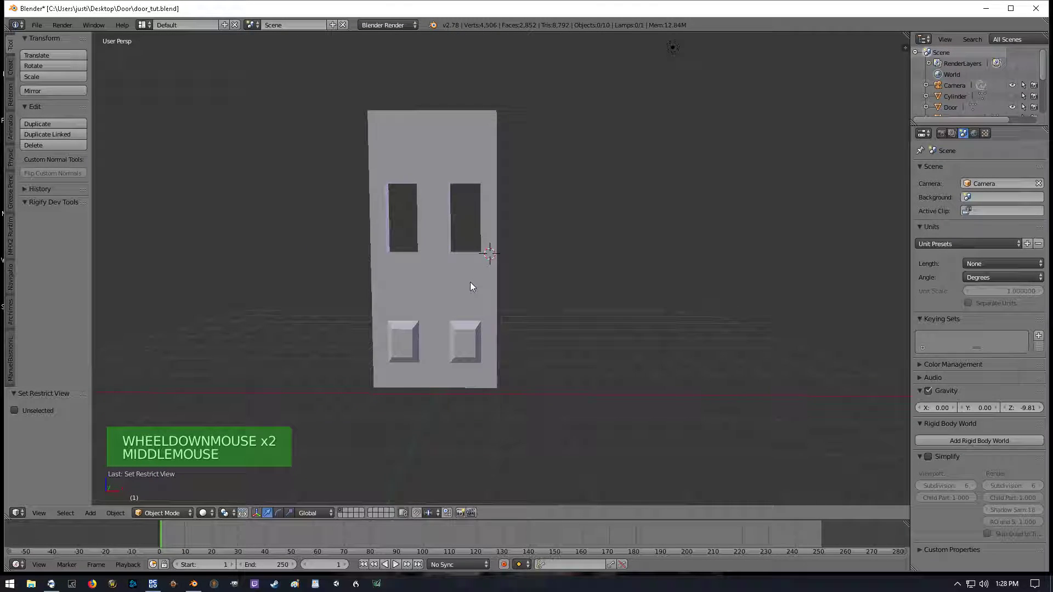
{"action": "right_click", "coordinate": [452, 291]}
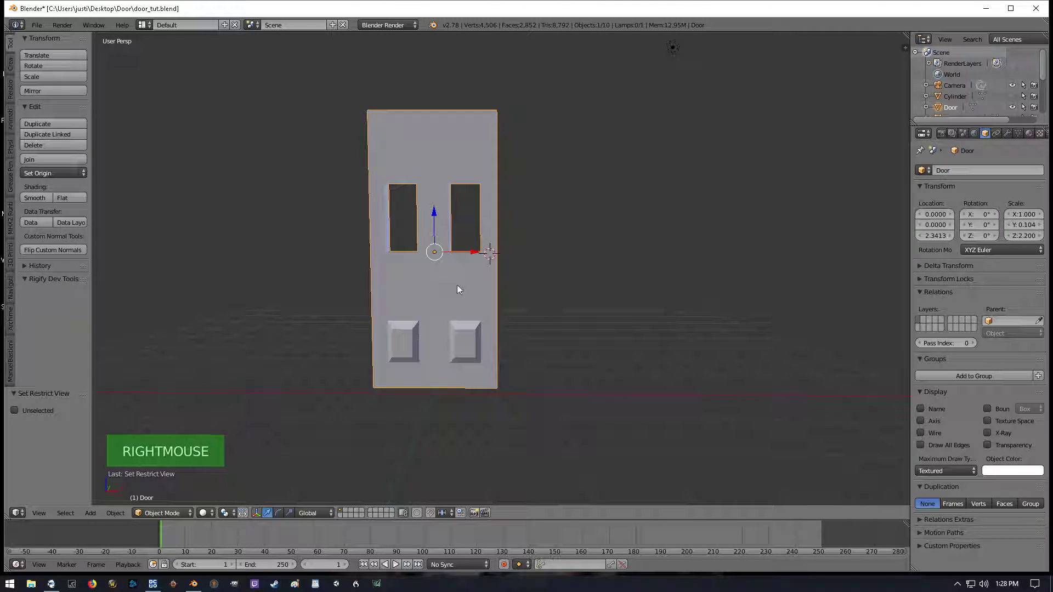
{"action": "middle_click_drag", "start_coordinate": [442, 291], "coordinate": [511, 298], "text": "shift"}
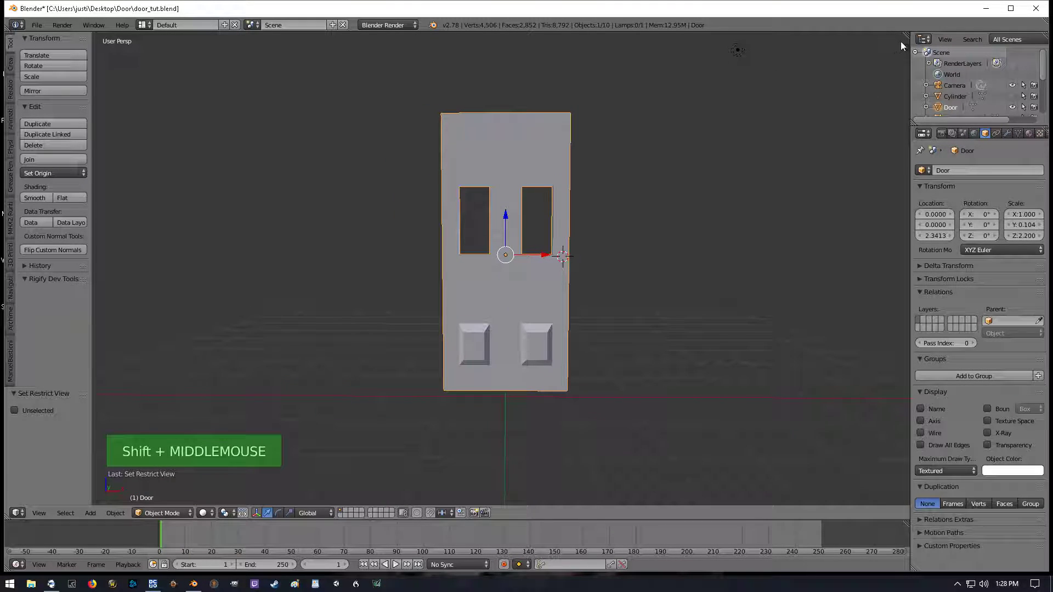
{"action": "left_click_drag", "start_coordinate": [908, 34], "coordinate": [361, 82]}
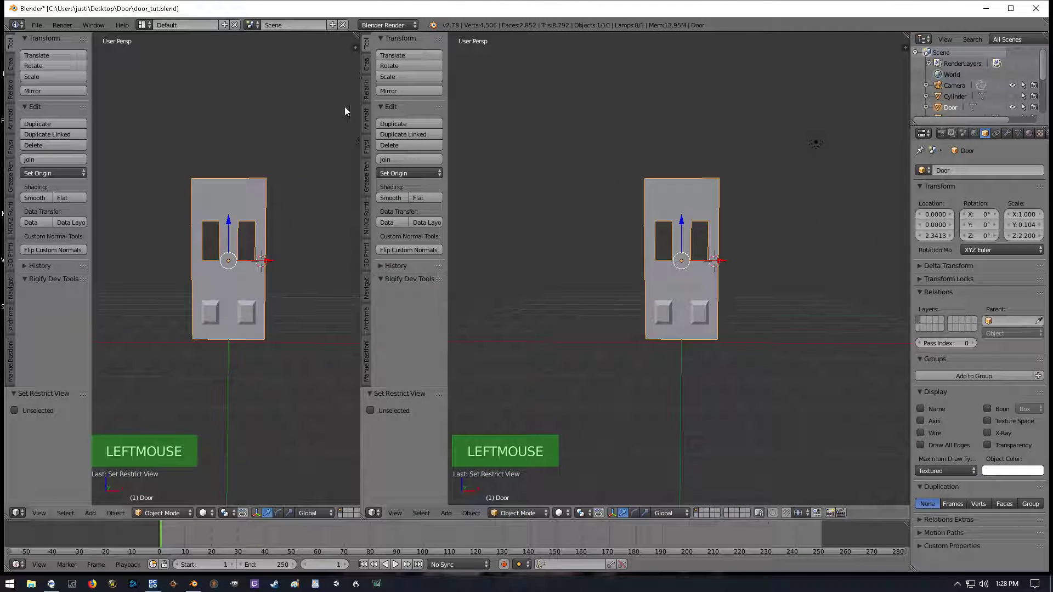
{"action": "left_click", "coordinate": [12, 512]}
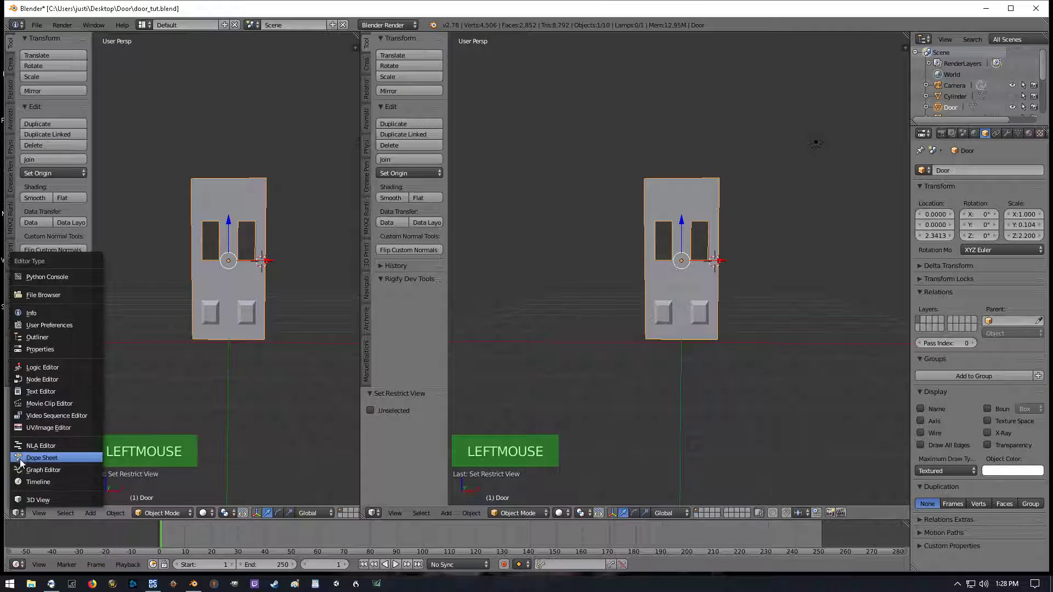
{"action": "left_click", "coordinate": [27, 428]}
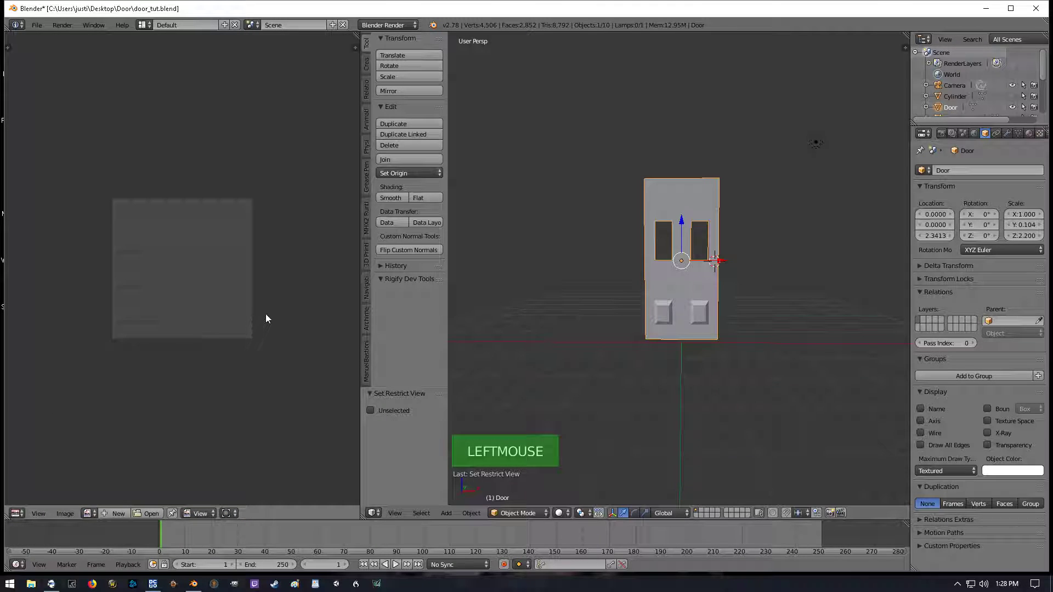
{"action": "scroll", "coordinate": [265, 314], "scroll_direction": "up", "scroll_amount": 1}
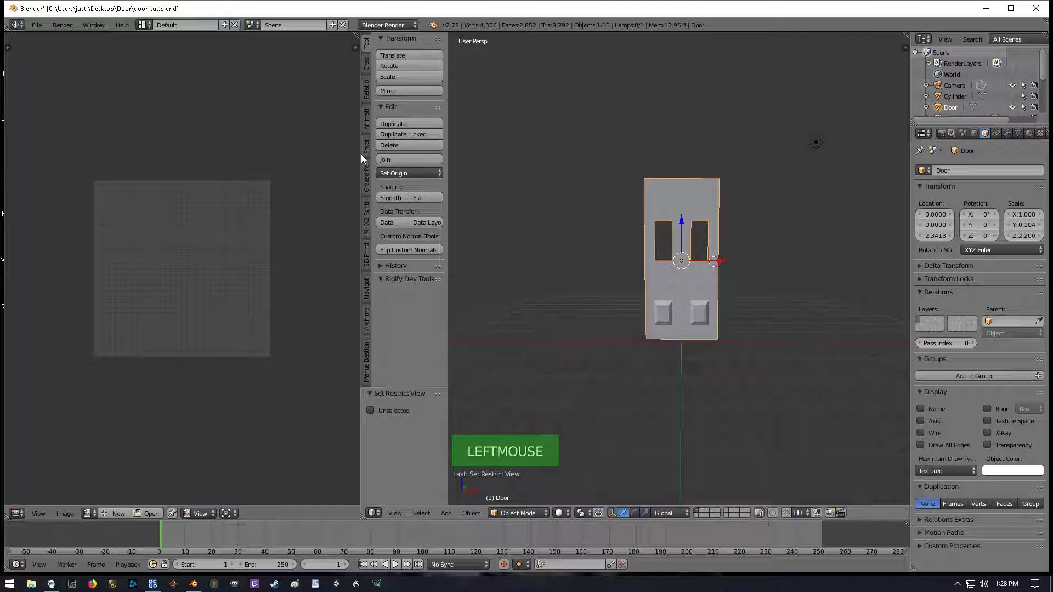
{"action": "left_click_drag", "start_coordinate": [361, 154], "coordinate": [315, 160]}
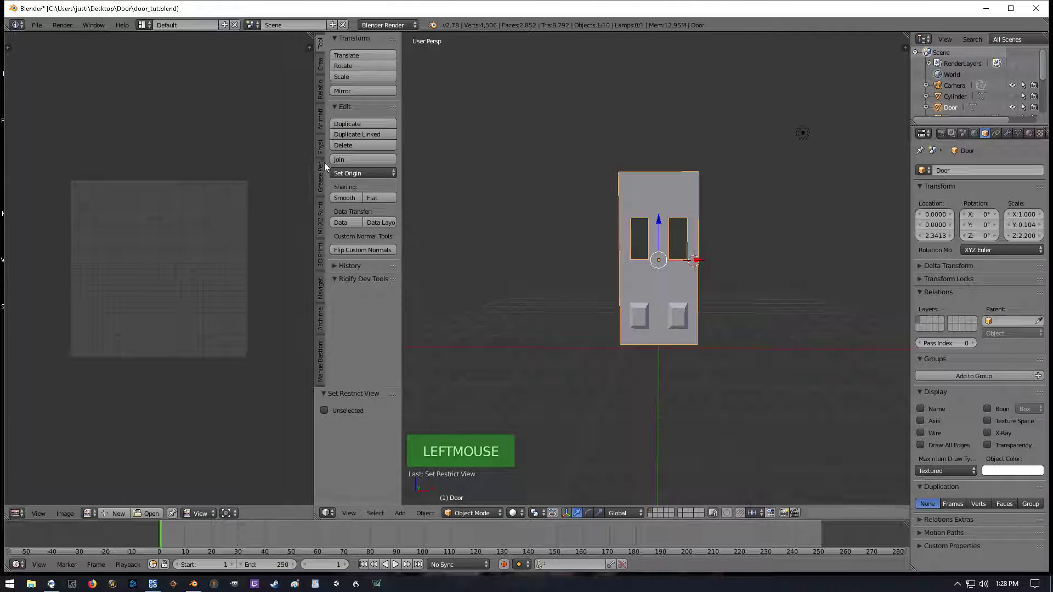
Unwrap all faces of the door with Smart UV Project, using an angle limit of 66 and an island margin of 0
{"action": "scroll", "coordinate": [679, 291], "scroll_direction": "up", "scroll_amount": 4}
{"action": "scroll", "coordinate": [679, 289], "scroll_direction": "down", "scroll_amount": 2}
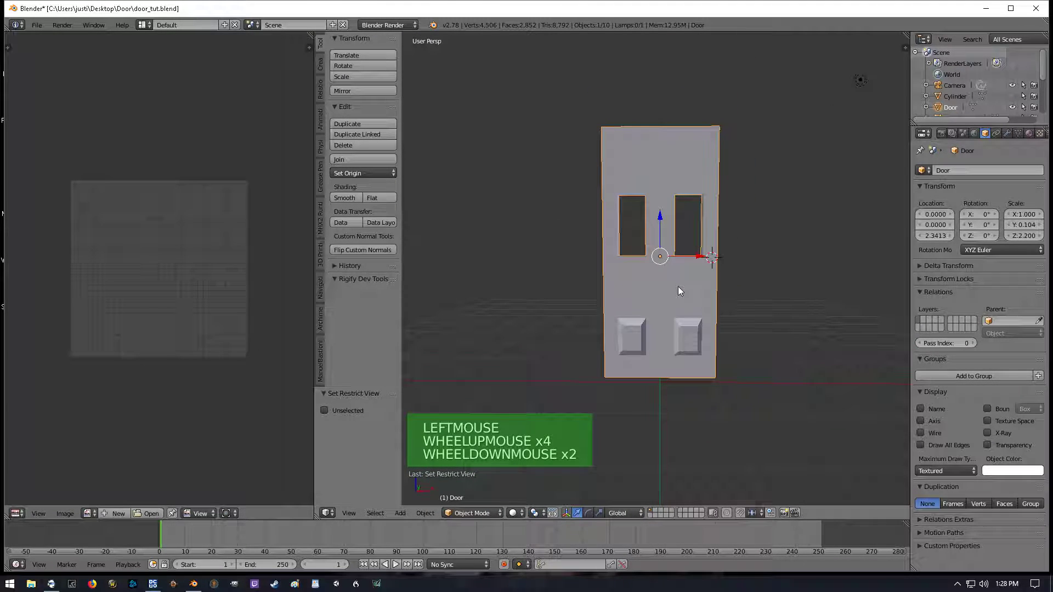
{"action": "key", "text": "Tab"}
{"action": "middle_click_drag", "start_coordinate": [675, 291], "coordinate": [702, 289]}
{"action": "key", "text": "a"}
{"action": "key", "text": "a"}
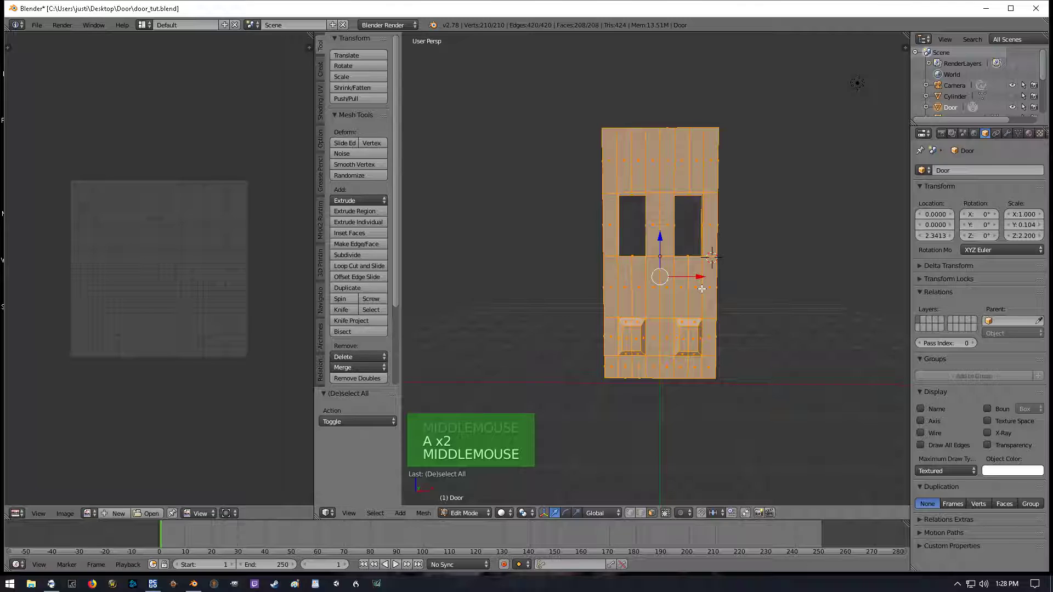
{"action": "key", "text": "u"}
{"action": "left_click", "coordinate": [669, 301]}
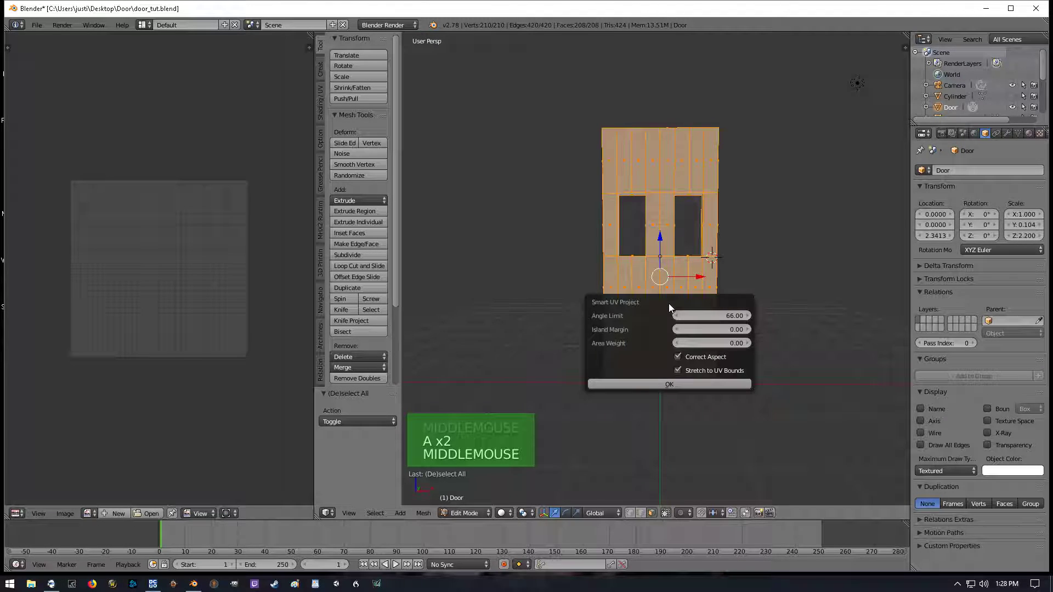
{"action": "left_click", "coordinate": [640, 384]}
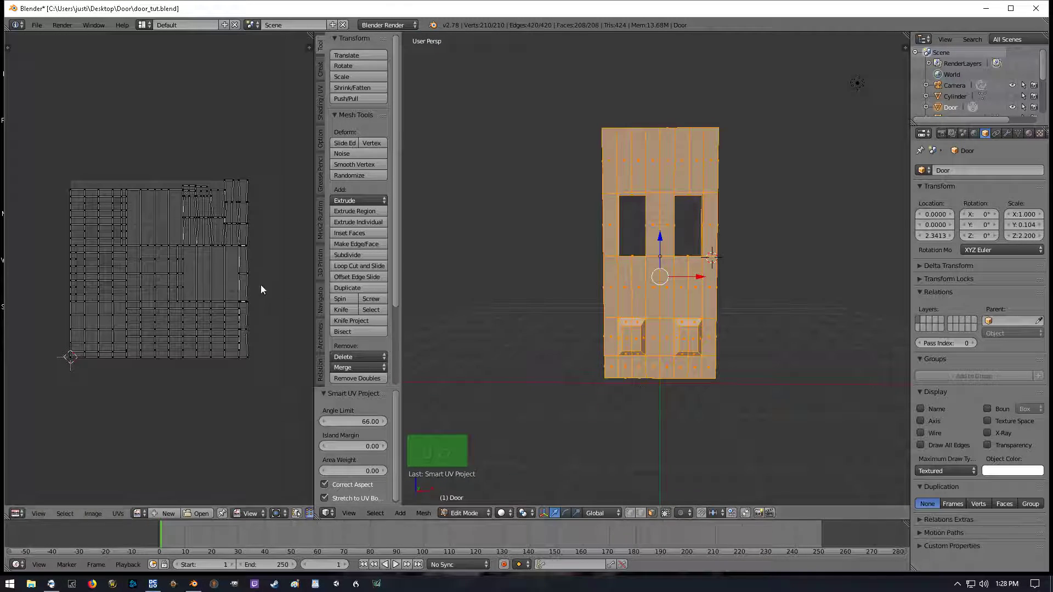
Create a blank 1024 × 1024 px image named Door_Texture for the door's UV layout
{"action": "scroll", "coordinate": [211, 280], "scroll_direction": "up", "scroll_amount": 2}
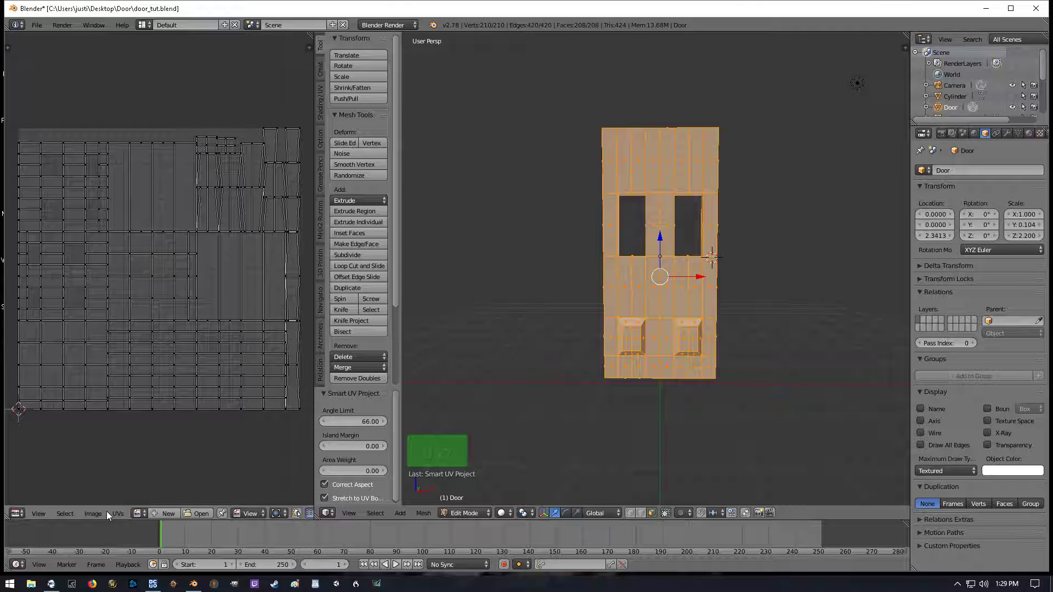
{"action": "left_click", "coordinate": [157, 512]}
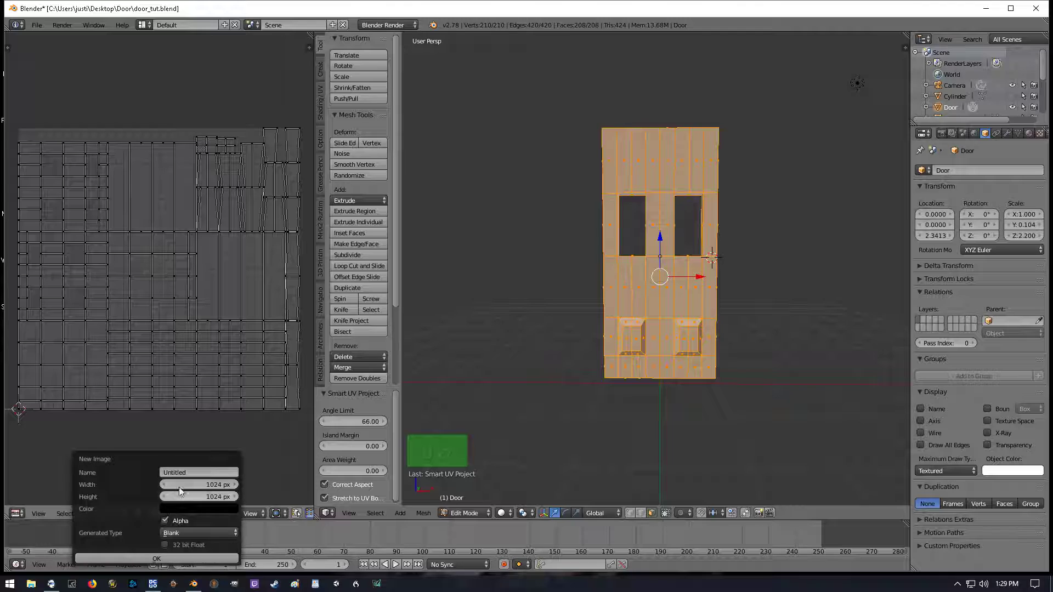
{"action": "key", "text": "BackSpace"}
{"action": "key", "text": "Return"}
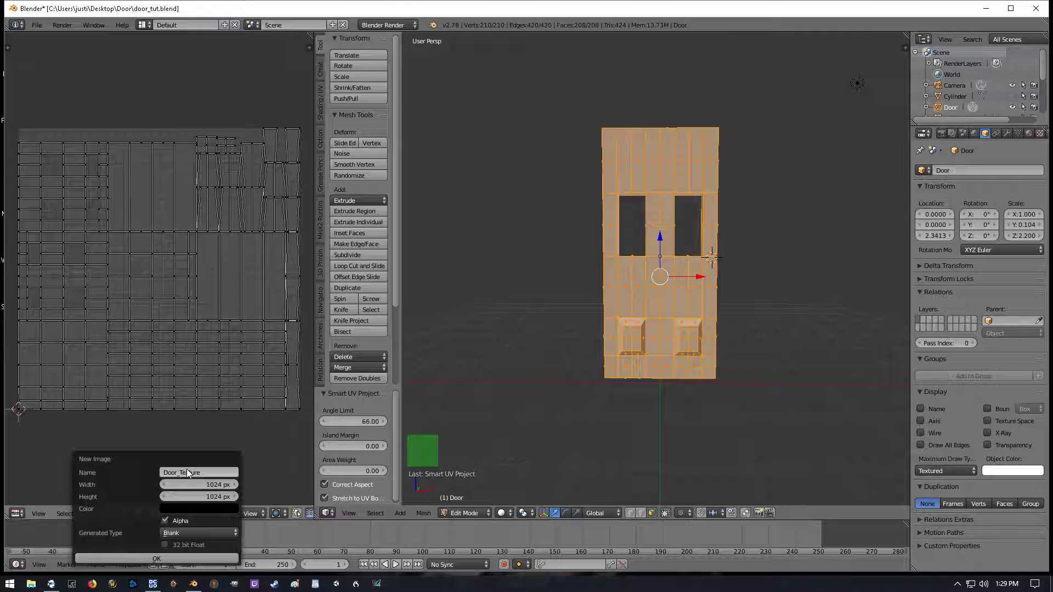
{"action": "left_click", "coordinate": [181, 559]}
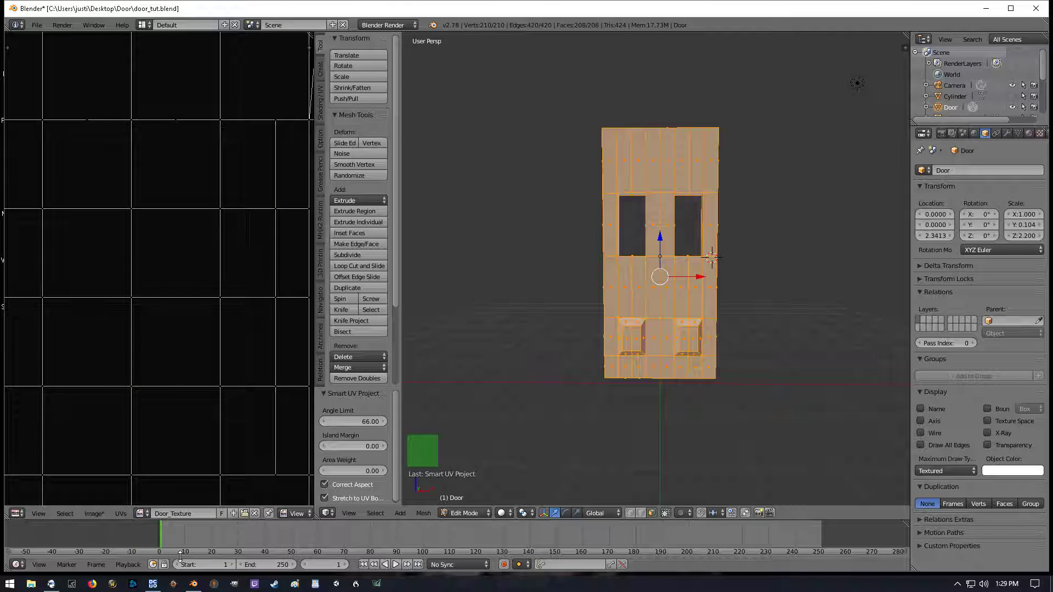
{"action": "scroll", "coordinate": [160, 265], "scroll_direction": "down", "scroll_amount": 3}
{"action": "scroll", "coordinate": [159, 267], "scroll_direction": "up", "scroll_amount": 2}
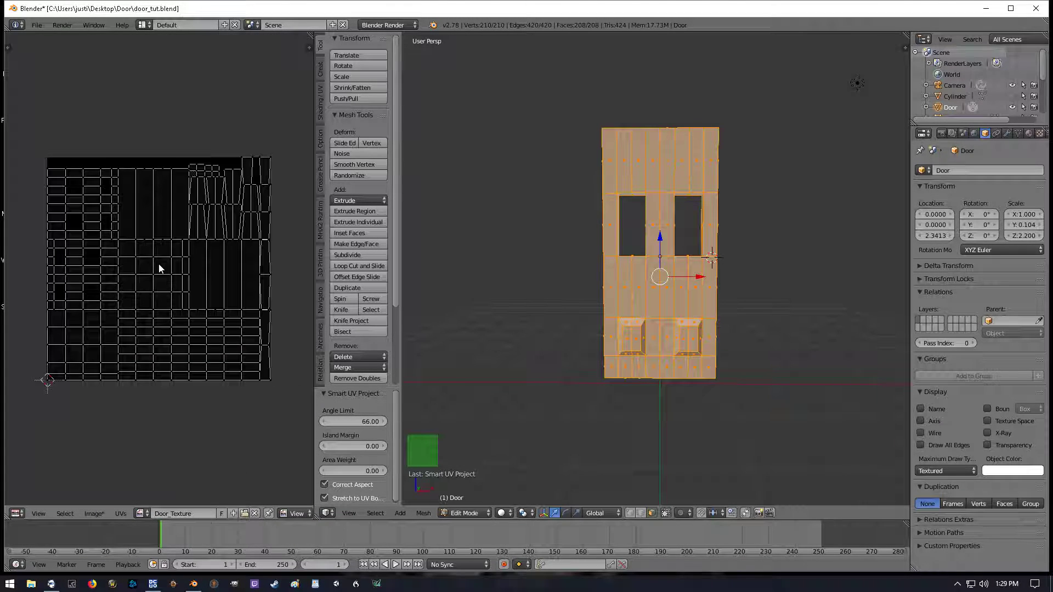
Save the new image as Door_Texture.png in the Desktop\Door folder
{"action": "left_click", "coordinate": [90, 518]}
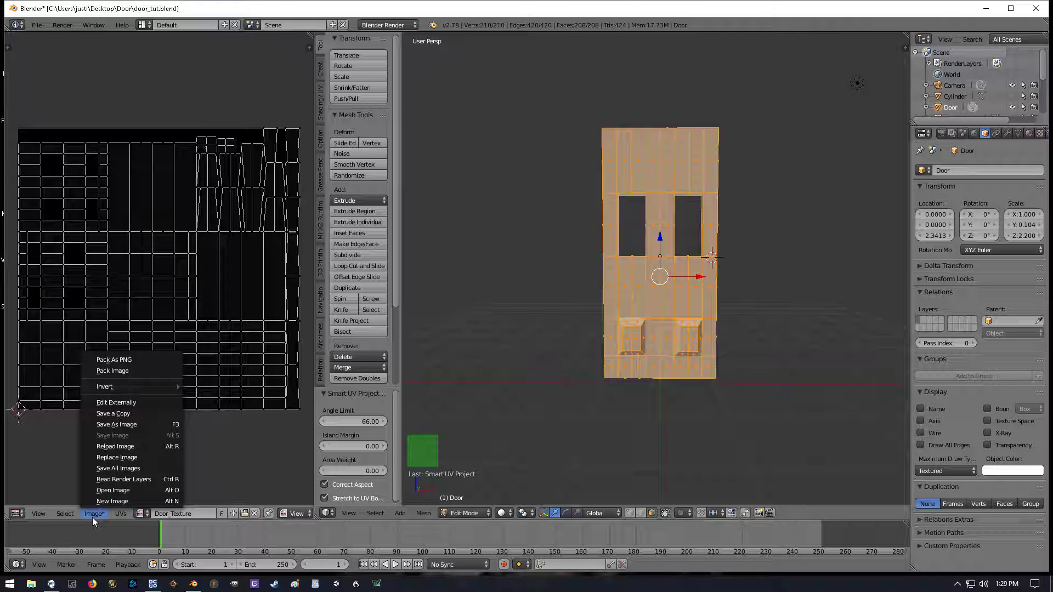
{"action": "left_click", "coordinate": [124, 423]}
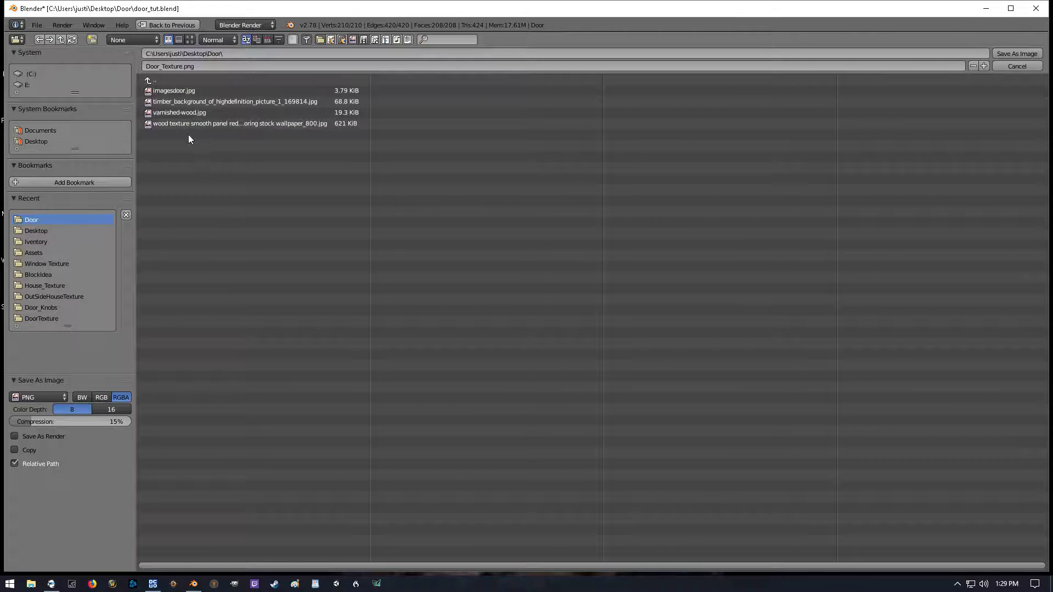
{"action": "left_click", "coordinate": [190, 39]}
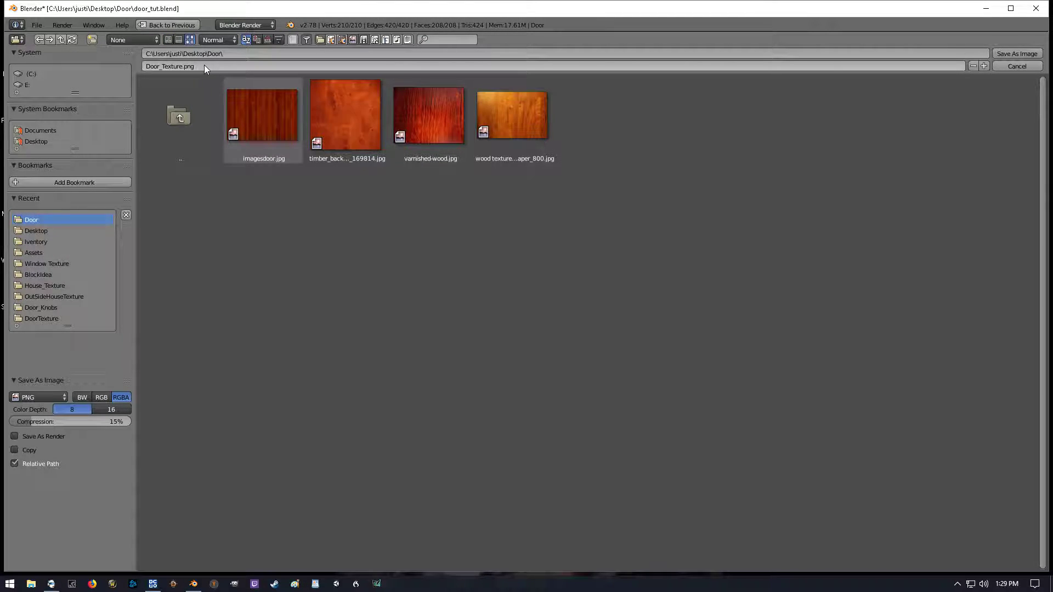
{"action": "left_click", "coordinate": [1004, 54]}
{"action": "scroll", "coordinate": [137, 260], "scroll_direction": "up", "scroll_amount": 1}
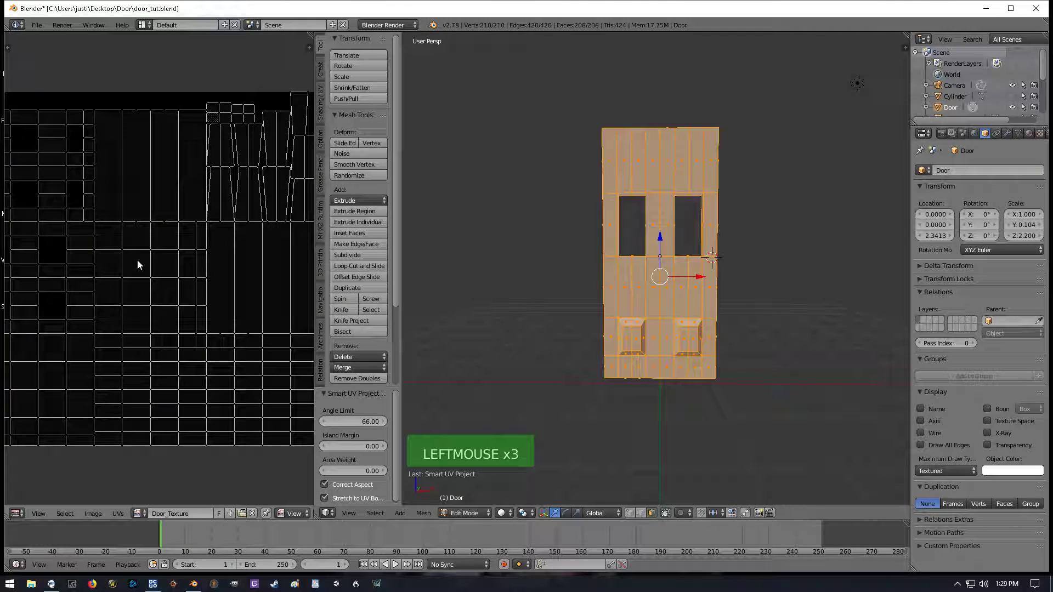
{"action": "scroll", "coordinate": [137, 259], "scroll_direction": "down", "scroll_amount": 2}
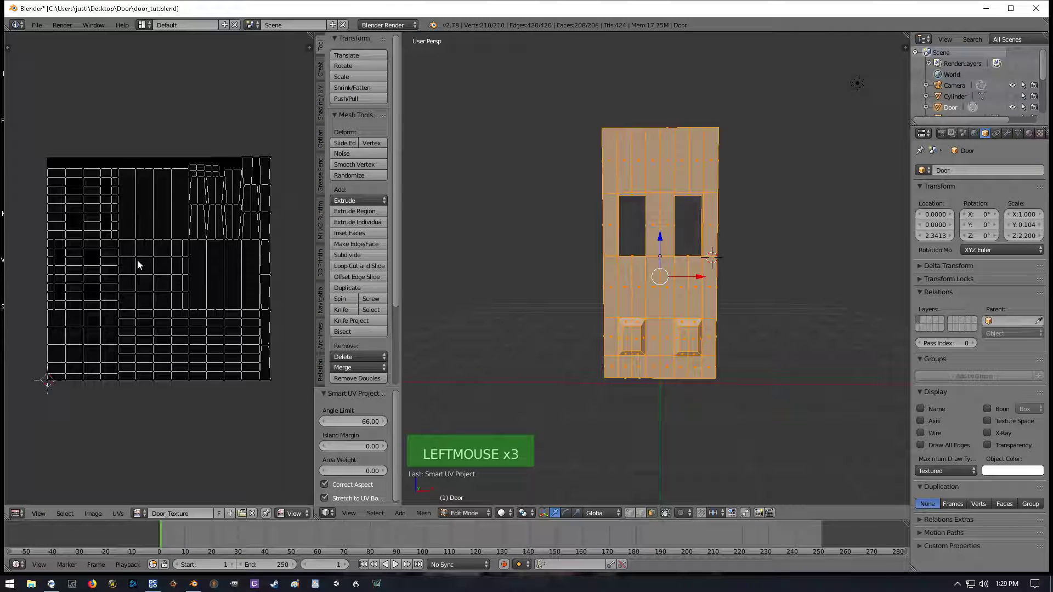
Assign the existing Material to all selected faces of the door
{"action": "left_click", "coordinate": [1030, 134]}
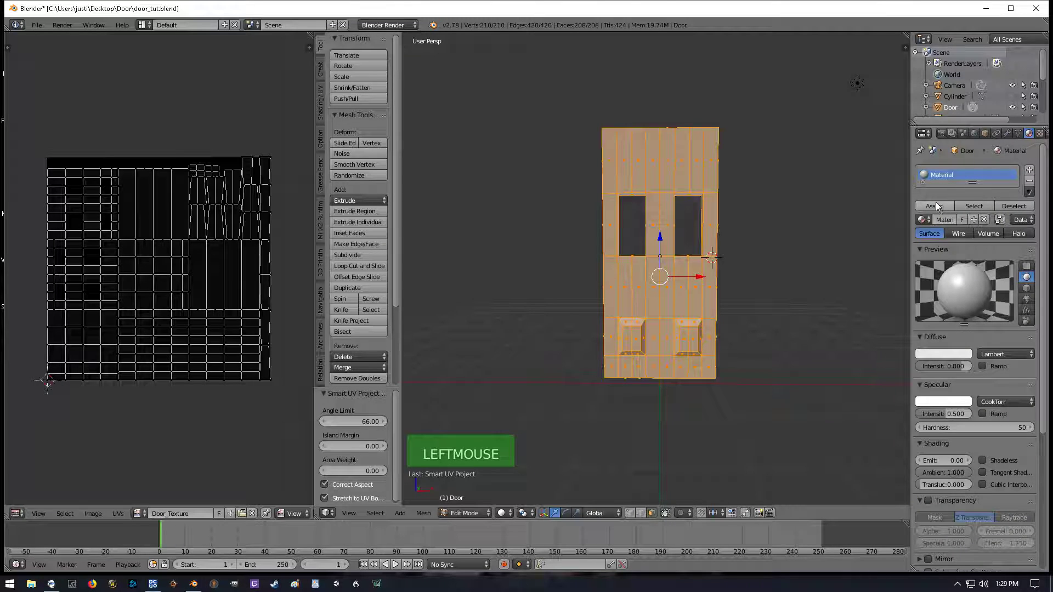
{"action": "left_click", "coordinate": [934, 204]}
Disable the Tex texture in the door material's texture slots
{"action": "left_click", "coordinate": [1040, 135]}
{"action": "left_click", "coordinate": [1040, 135]}
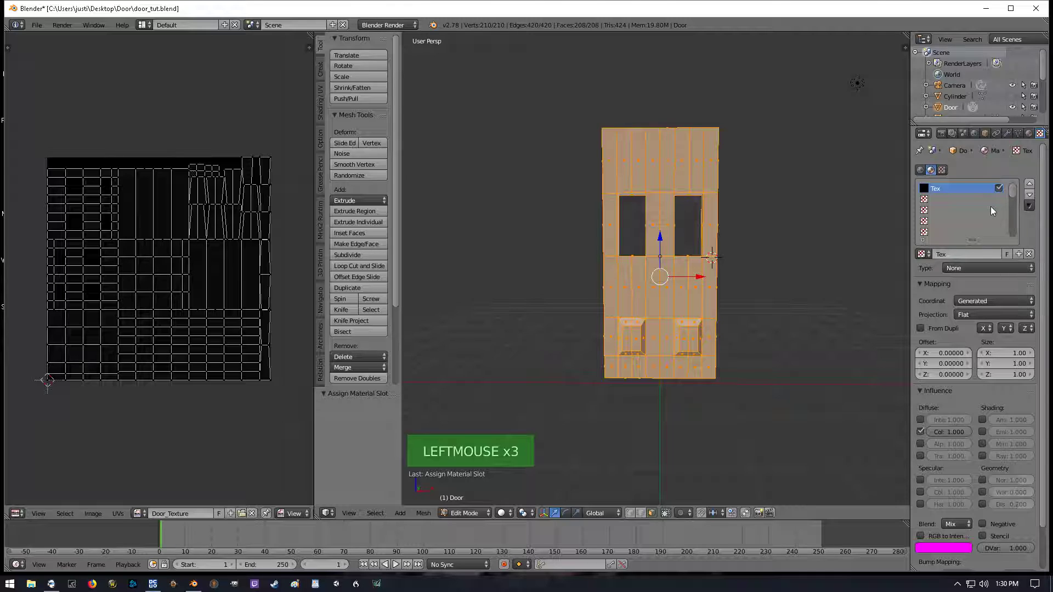
{"action": "double_click", "coordinate": [935, 188]}
{"action": "left_click", "coordinate": [922, 188]}
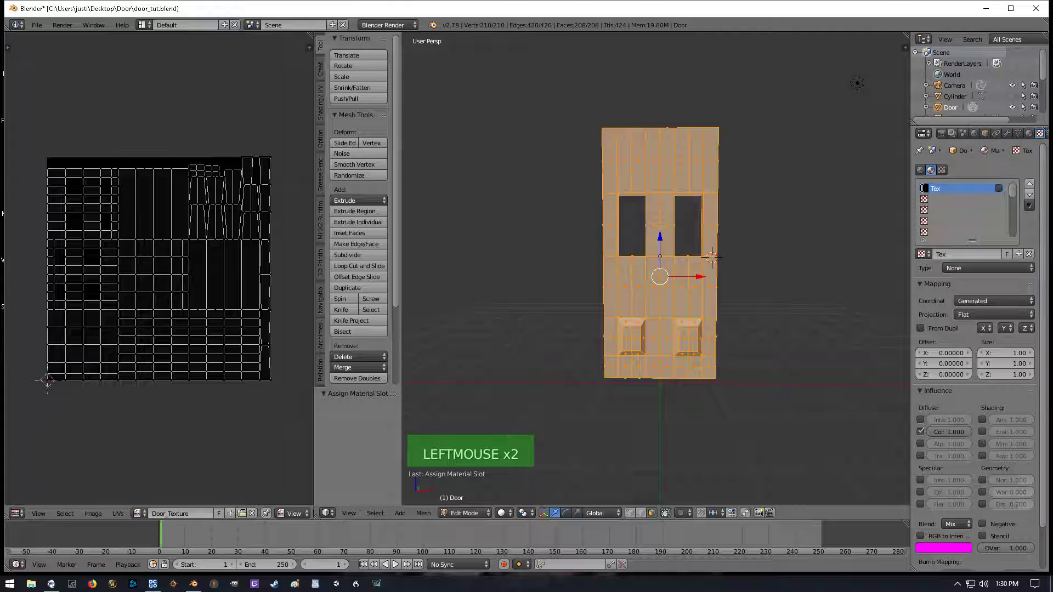
Replace the disabled Tex slot with a new image texture and load Door_Texture.png from the Door folder
{"action": "left_click", "coordinate": [1030, 254]}
{"action": "left_click", "coordinate": [1030, 254]}
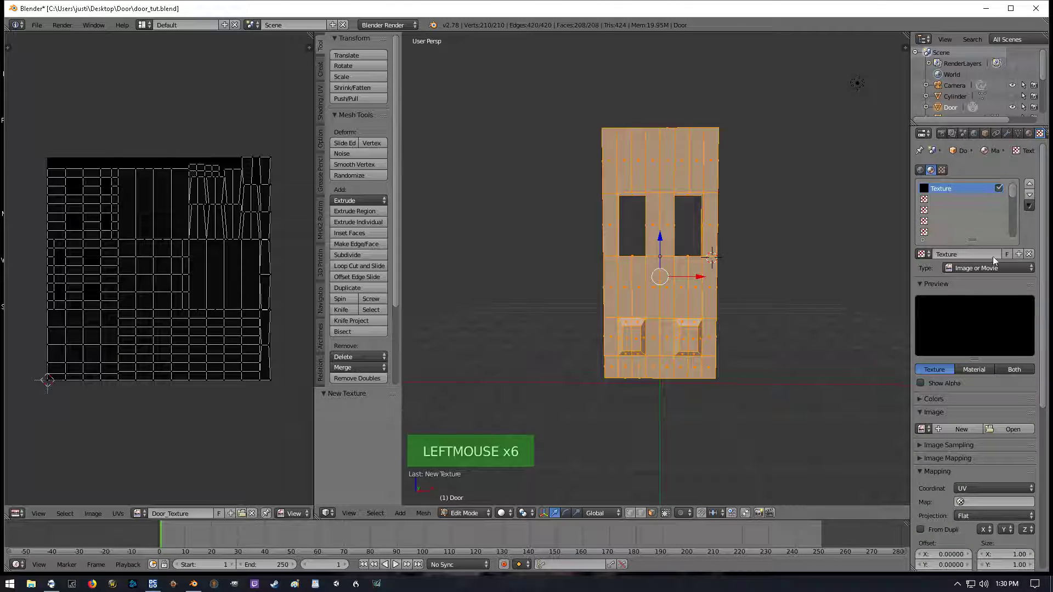
{"action": "left_click", "coordinate": [1019, 428]}
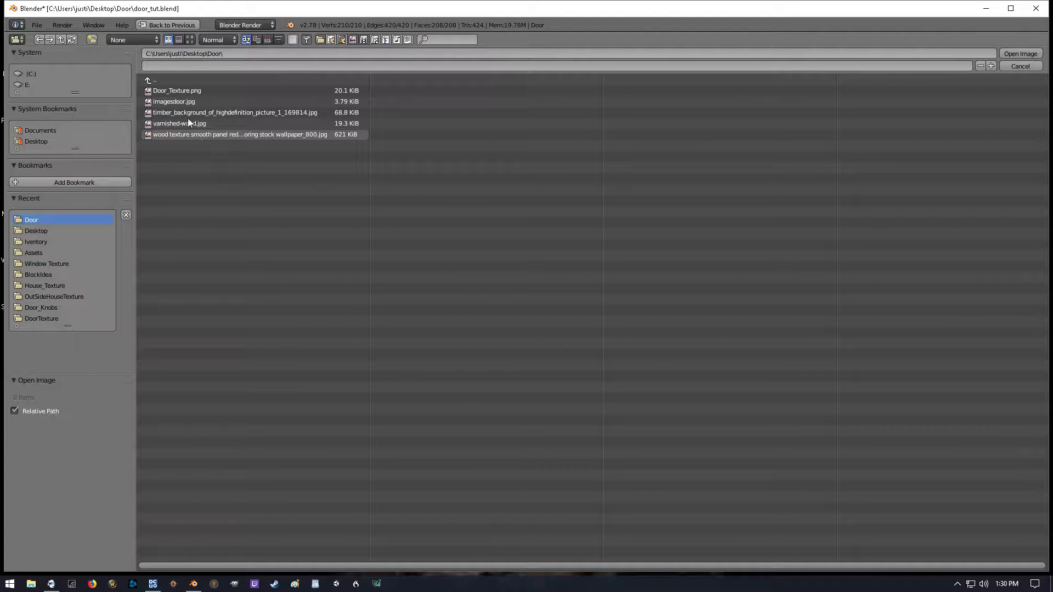
{"action": "left_click", "coordinate": [182, 91]}
{"action": "double_click", "coordinate": [182, 92]}
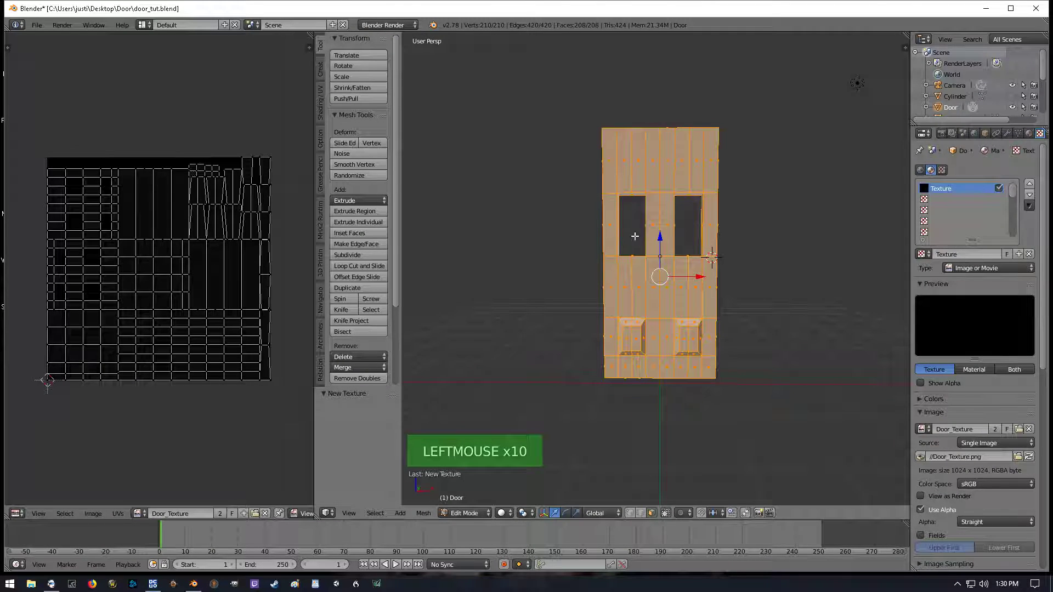
Return the door to Object Mode and switch the viewport shading to Texture
{"action": "key", "text": "Tab"}
{"action": "mouse_move", "coordinate": [651, 287]}
{"action": "middle_mouse_down"}
{"action": "mouse_move", "coordinate": [728, 292]}
{"action": "mouse_move", "coordinate": [660, 298]}
{"action": "mouse_move", "coordinate": [653, 289]}
{"action": "middle_mouse_up"}
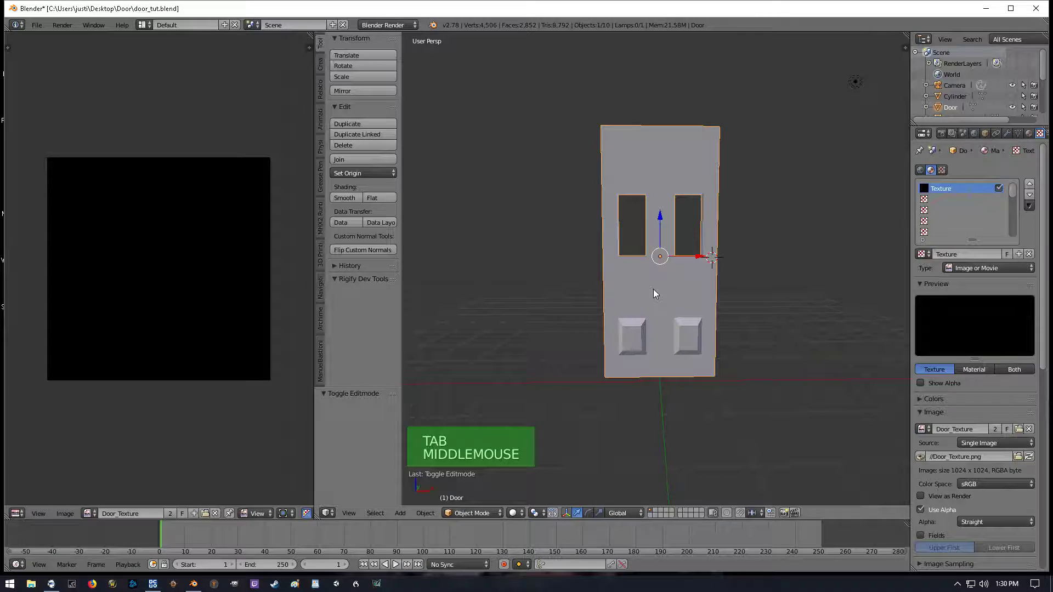
{"action": "scroll", "coordinate": [653, 288], "scroll_direction": "down", "scroll_amount": 1}
{"action": "left_click", "coordinate": [1029, 134]}
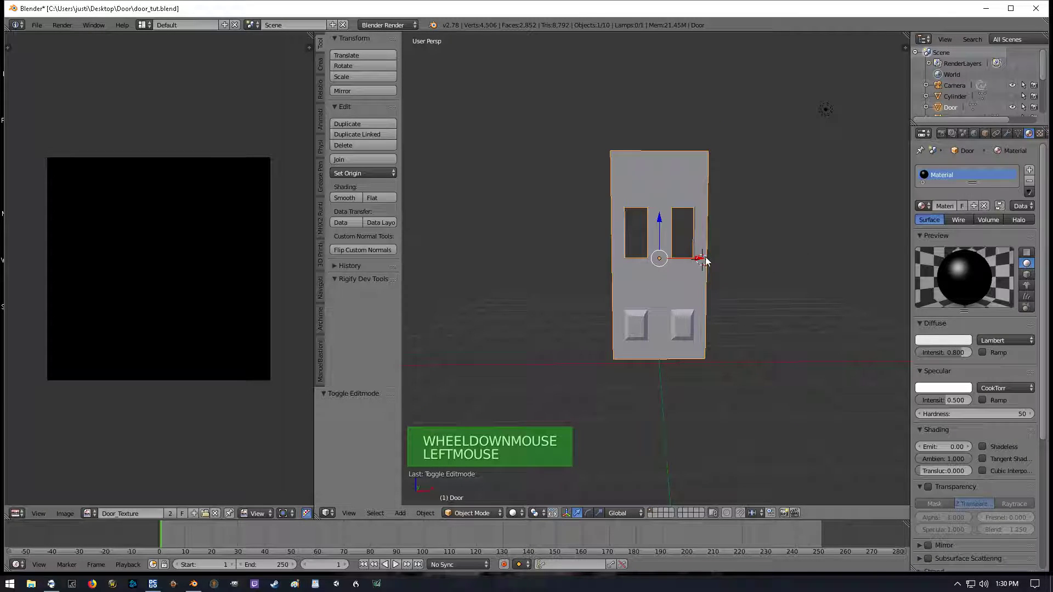
{"action": "mouse_move", "coordinate": [678, 274]}
{"action": "middle_mouse_down"}
{"action": "mouse_move", "coordinate": [674, 283]}
{"action": "mouse_move", "coordinate": [678, 270]}
{"action": "middle_mouse_up"}
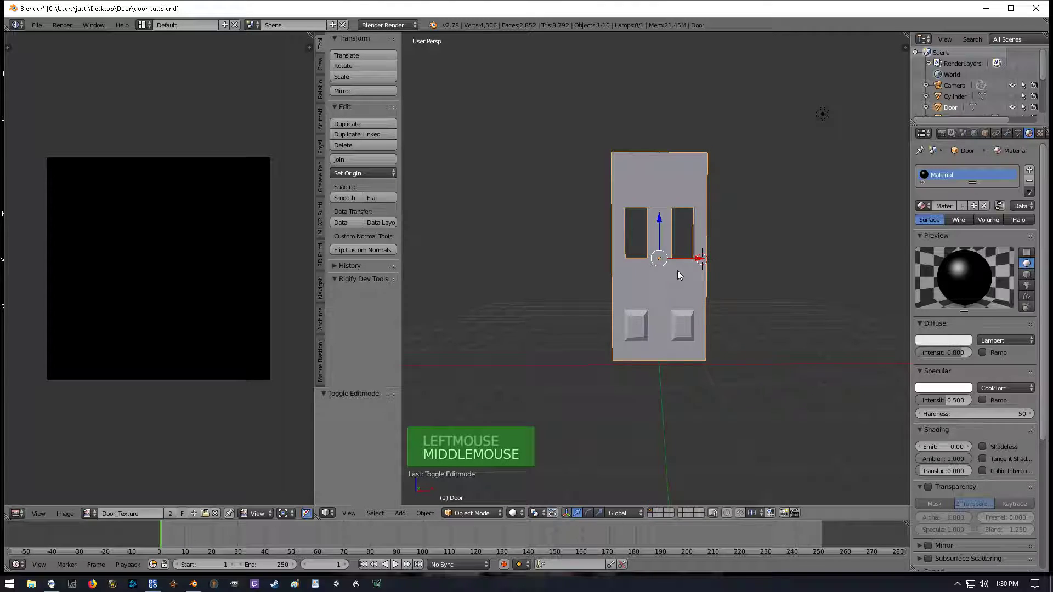
{"action": "left_click", "coordinate": [513, 513]}
{"action": "left_click", "coordinate": [534, 453]}
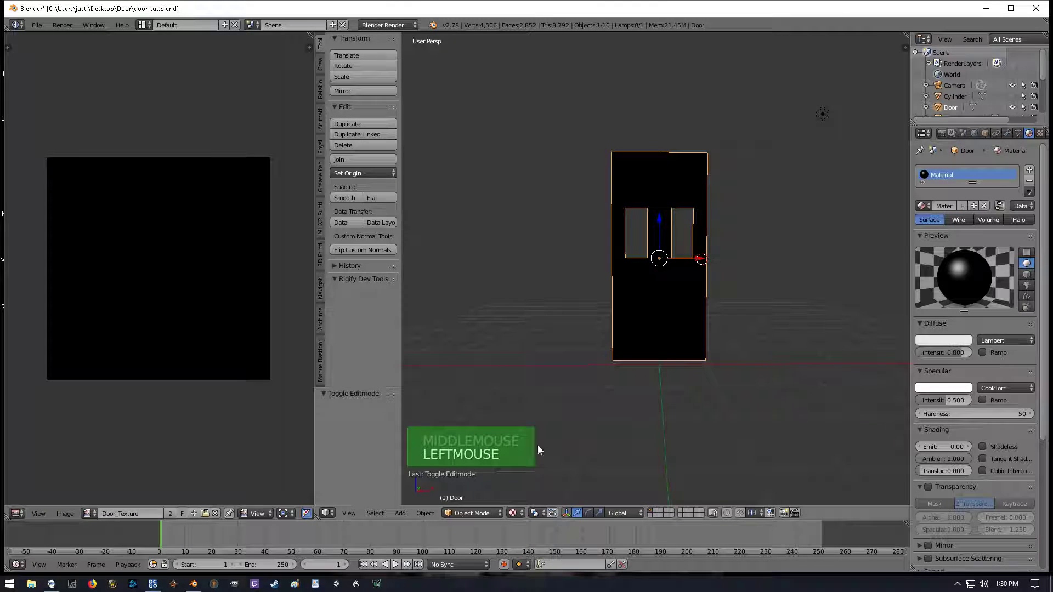
{"action": "mouse_move", "coordinate": [739, 257]}
{"action": "middle_mouse_down"}
{"action": "mouse_move", "coordinate": [752, 259]}
{"action": "mouse_move", "coordinate": [742, 259]}
{"action": "middle_mouse_up"}
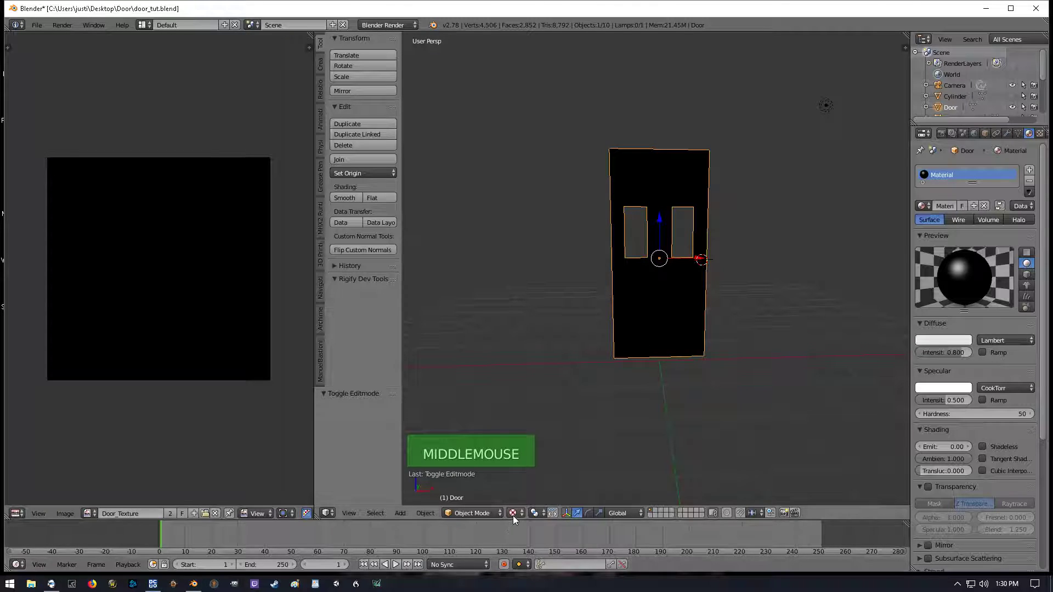
{"action": "key", "text": "Tab"}
{"action": "middle_click", "coordinate": [778, 184]}
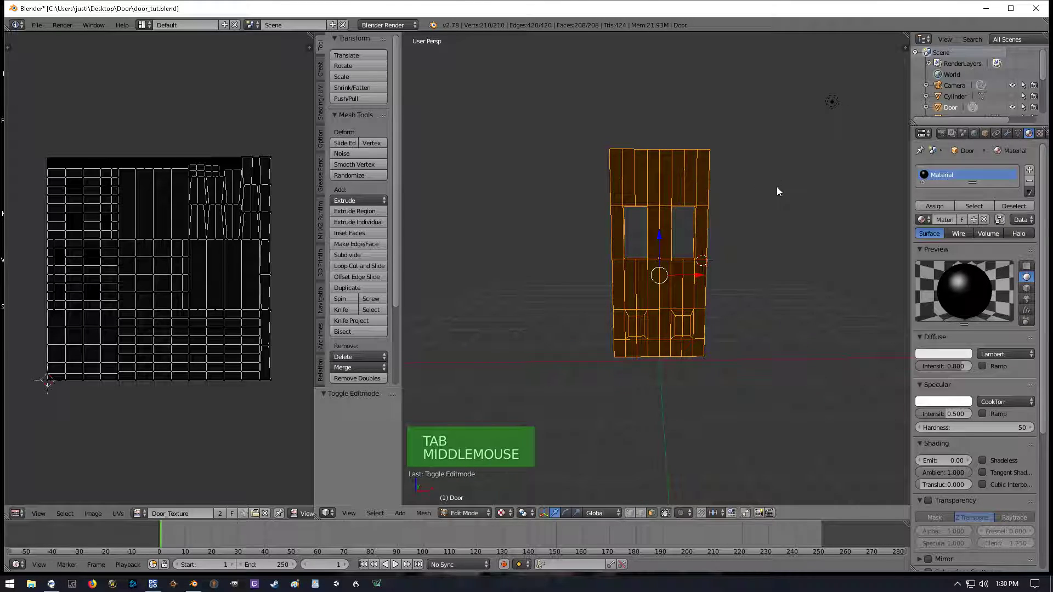
{"action": "key", "text": "Tab"}
Change the scene lamp's type to Sun and move it along X to the opposite side of the door
{"action": "right_click", "coordinate": [832, 103]}
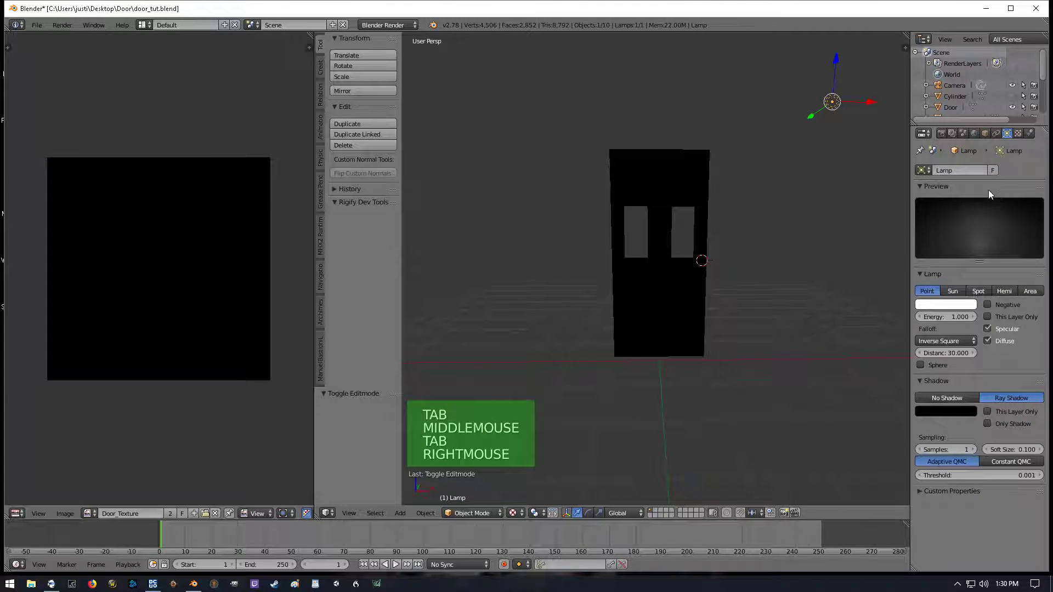
{"action": "left_click", "coordinate": [954, 291]}
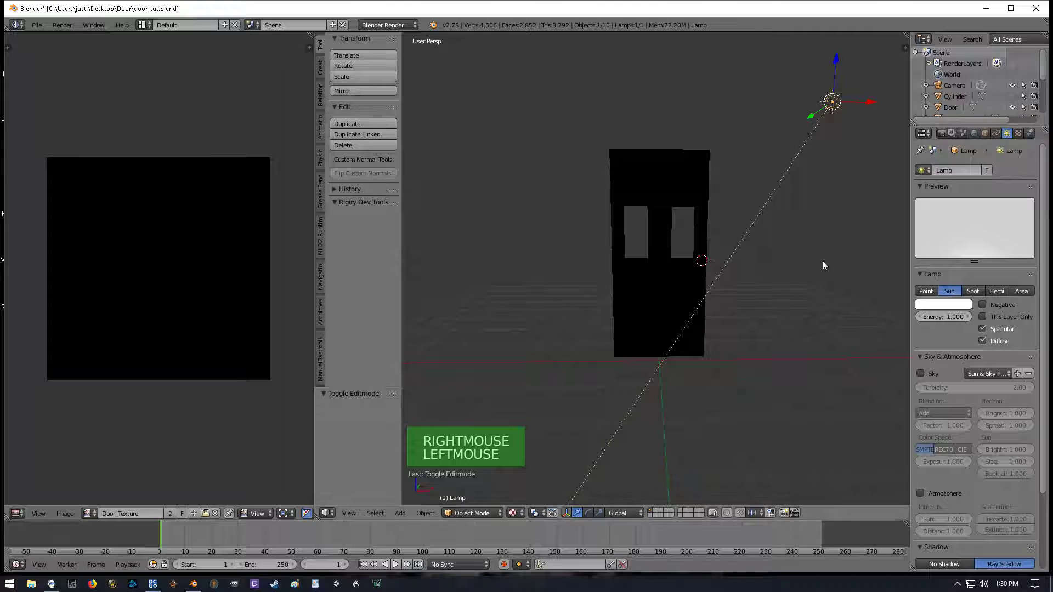
{"action": "scroll", "coordinate": [765, 255], "scroll_direction": "down", "scroll_amount": 3}
{"action": "middle_click_drag", "start_coordinate": [789, 246], "coordinate": [602, 270]}
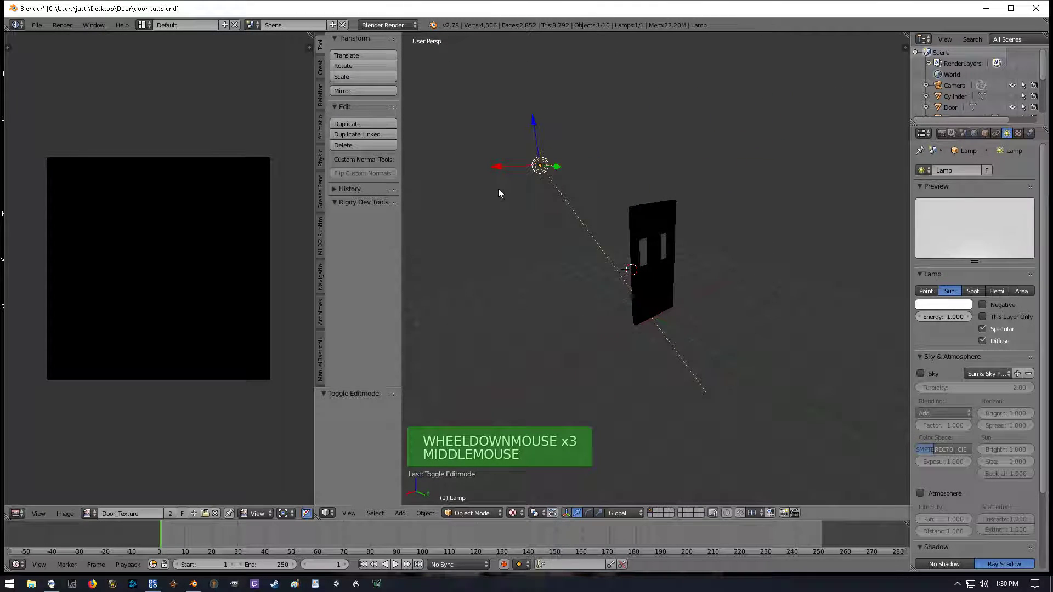
{"action": "left_click_drag", "start_coordinate": [497, 169], "coordinate": [721, 154]}
{"action": "middle_click_drag", "start_coordinate": [720, 154], "coordinate": [695, 212]}
{"action": "scroll", "coordinate": [648, 242], "scroll_direction": "down", "scroll_amount": 4}
{"action": "left_click_drag", "start_coordinate": [693, 215], "coordinate": [693, 220]}
Rotate the sun lamp to aim toward the door and shift it by about -0.41 along Y
{"action": "key", "text": "r"}
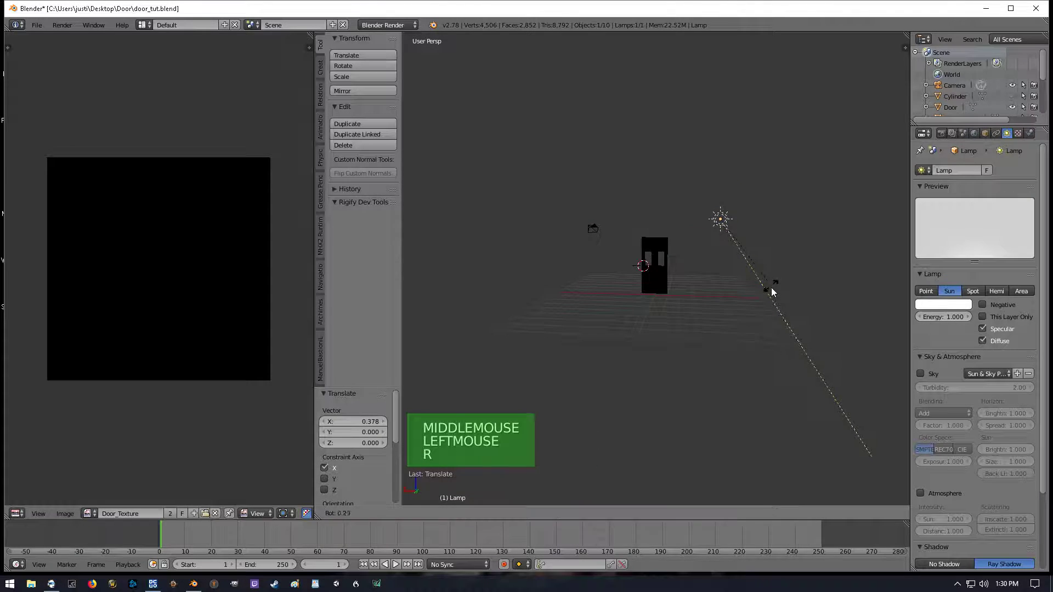
{"action": "left_click", "coordinate": [713, 277]}
{"action": "middle_click_drag", "start_coordinate": [725, 278], "coordinate": [645, 295]}
{"action": "left_click_drag", "start_coordinate": [632, 232], "coordinate": [639, 231]}
{"action": "middle_click_drag", "start_coordinate": [606, 274], "coordinate": [692, 268]}
{"action": "middle_click_drag", "start_coordinate": [699, 258], "coordinate": [699, 257]}
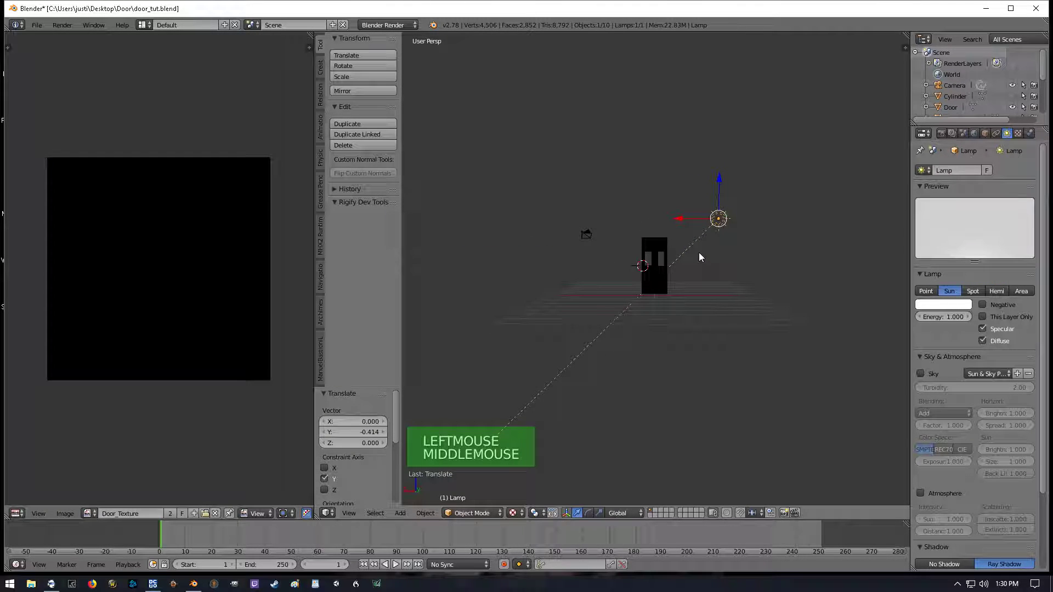
Duplicate the sun lamp, move the copy about 10.33 along X and rotate it about -95° toward the door
{"action": "key", "text": "shift+d"}
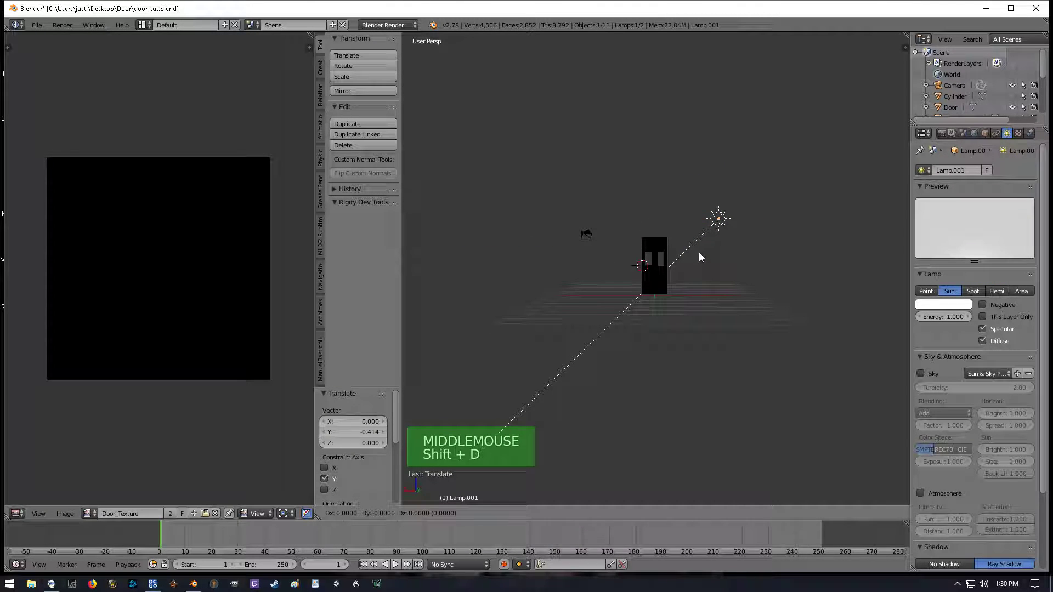
{"action": "right_click", "coordinate": [699, 253]}
{"action": "left_click_drag", "start_coordinate": [692, 219], "coordinate": [552, 215]}
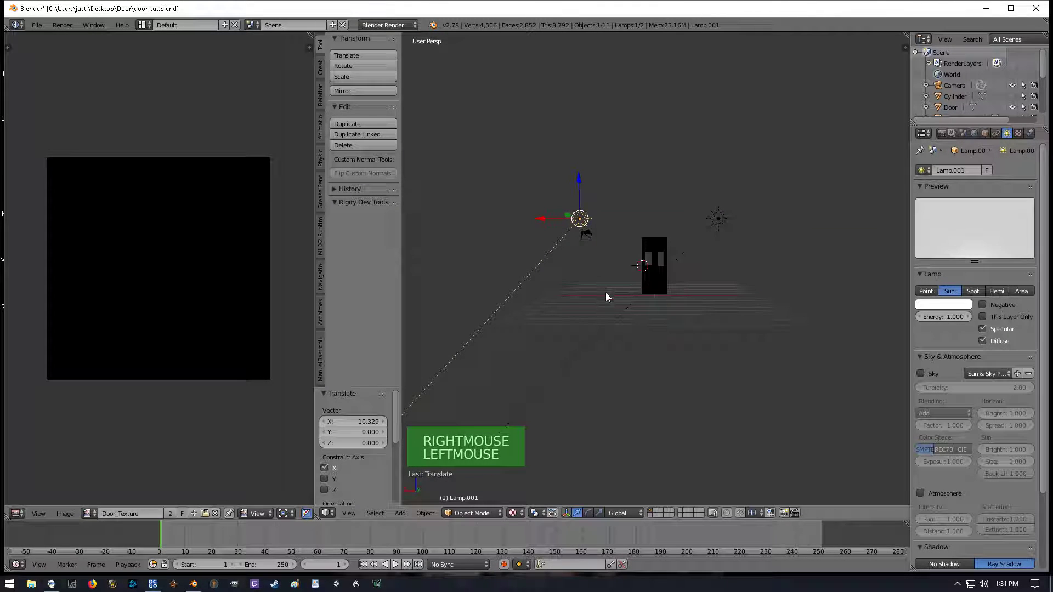
{"action": "key", "text": "r"}
{"action": "left_click", "coordinate": [712, 162]}
{"action": "middle_click_drag", "start_coordinate": [577, 290], "coordinate": [616, 307]}
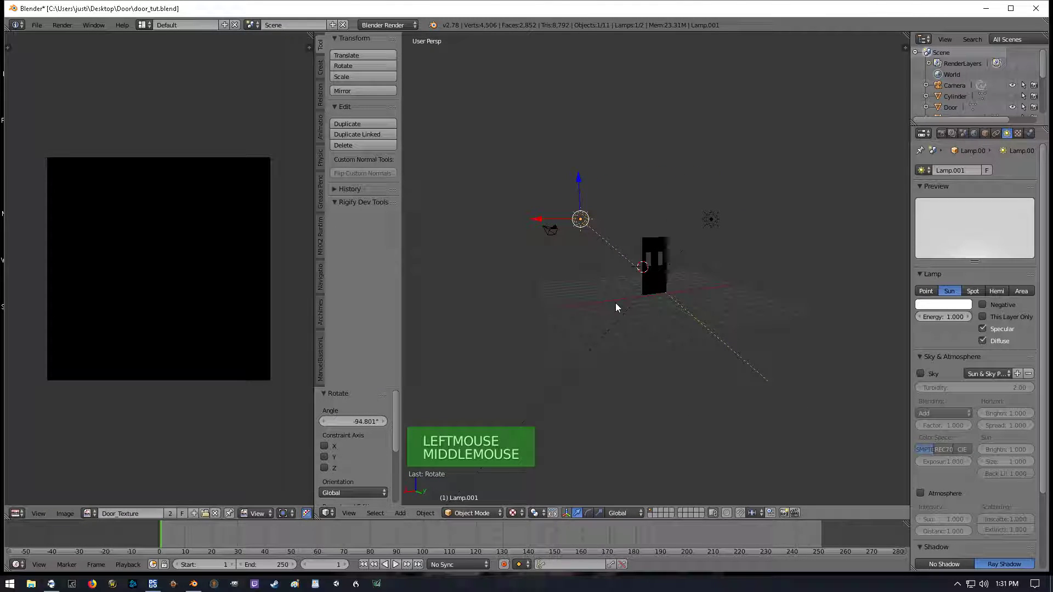
Duplicate the second sun lamp and move the copy out along Y and by about -5.8 along X
{"action": "key", "text": "shift+d"}
{"action": "right_click", "coordinate": [616, 305]}
{"action": "middle_click_drag", "start_coordinate": [607, 244], "coordinate": [698, 253]}
{"action": "left_click_drag", "start_coordinate": [694, 231], "coordinate": [801, 248]}
{"action": "scroll", "coordinate": [801, 248], "scroll_direction": "up", "scroll_amount": 2}
{"action": "middle_click_drag", "start_coordinate": [783, 274], "coordinate": [441, 228]}
{"action": "left_click_drag", "start_coordinate": [476, 225], "coordinate": [647, 229]}
Rotate the third sun lamp about 48° in the side view and move it about 2.33 along X
{"action": "middle_click_drag", "start_coordinate": [605, 301], "coordinate": [692, 295]}
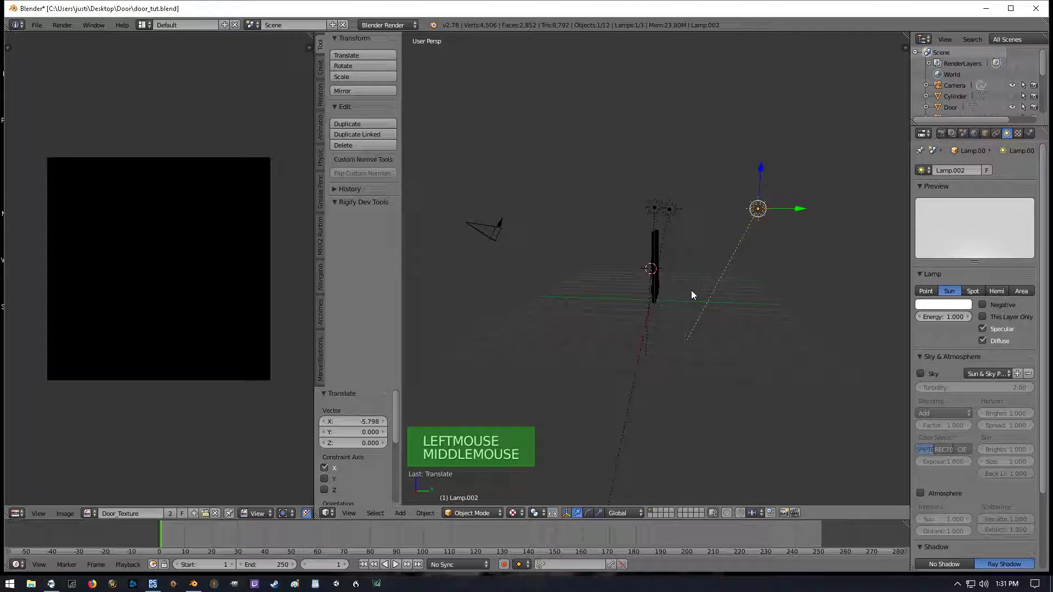
{"action": "key", "text": "r"}
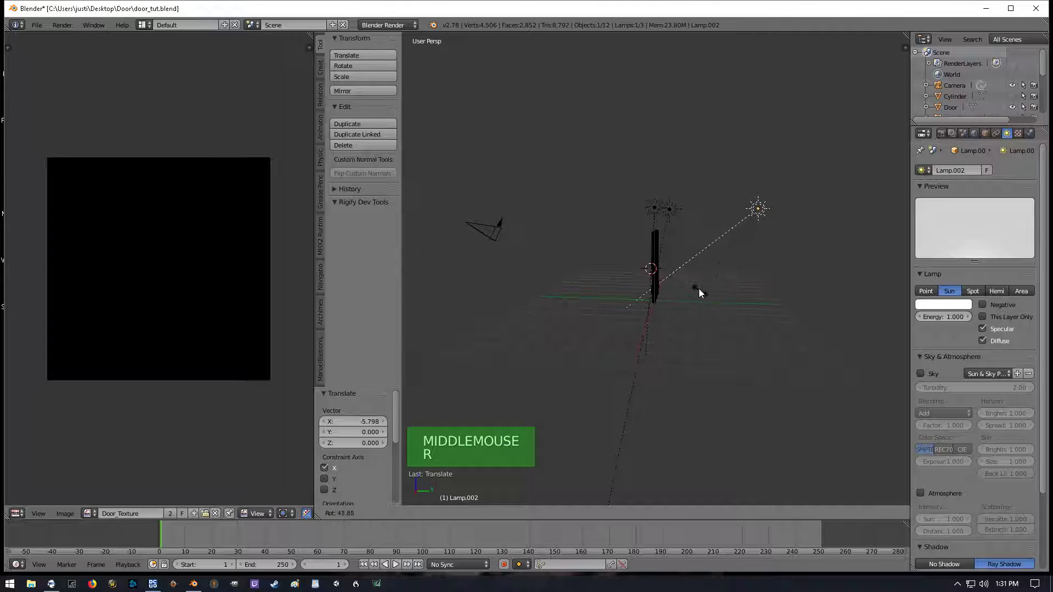
{"action": "left_click", "coordinate": [693, 285]}
{"action": "middle_click_drag", "start_coordinate": [693, 285], "coordinate": [590, 308]}
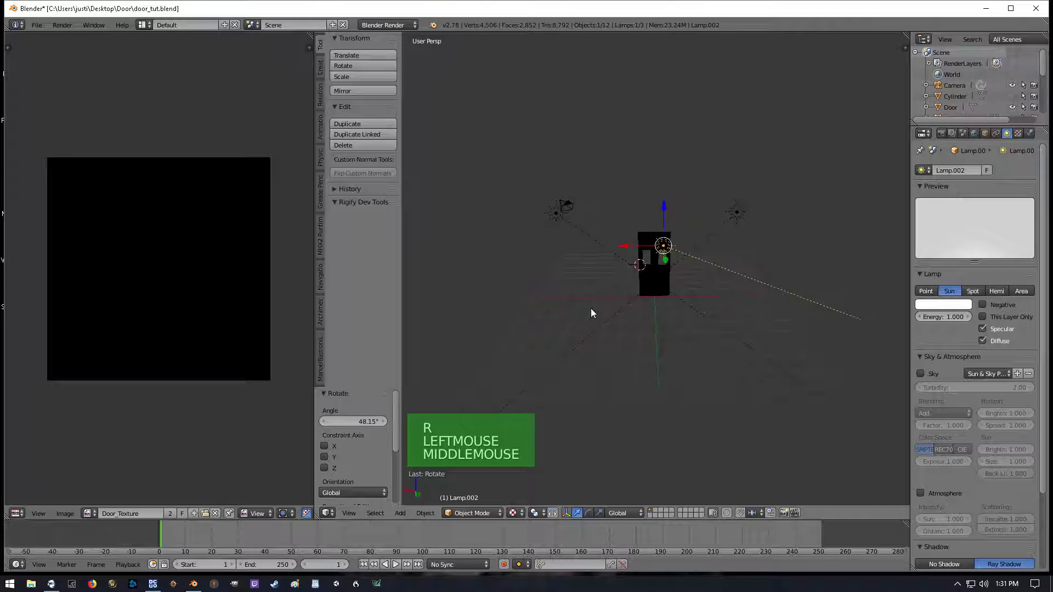
{"action": "left_click_drag", "start_coordinate": [631, 245], "coordinate": [572, 245]}
Rotate the third sun lamp again to aim at the door and shift it by about -0.45 along Y
{"action": "middle_click_drag", "start_coordinate": [590, 324], "coordinate": [679, 340]}
{"action": "key", "text": "r"}
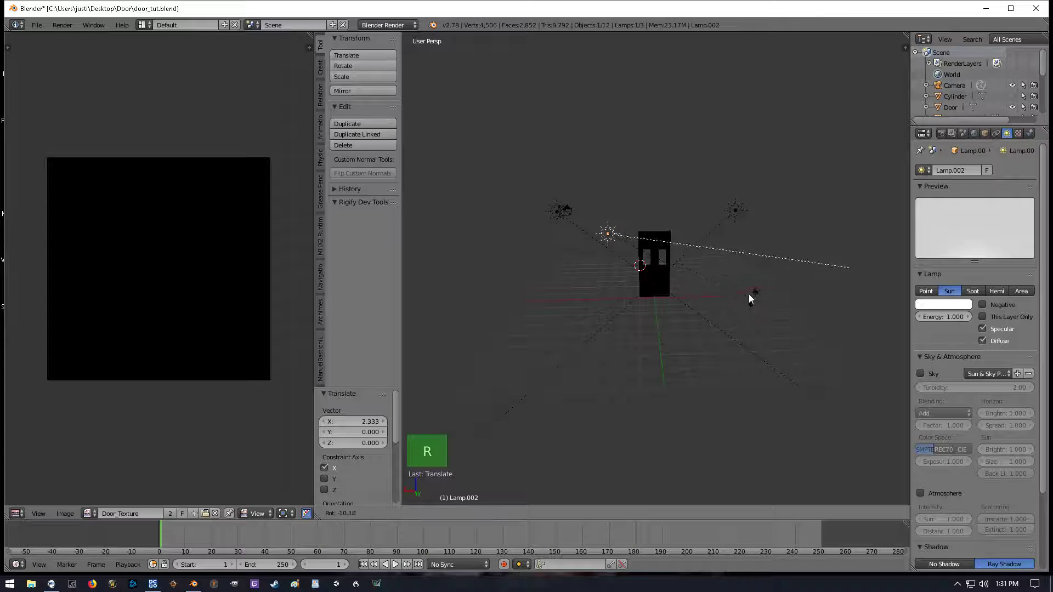
{"action": "right_click", "coordinate": [590, 324]}
{"action": "middle_click_drag", "start_coordinate": [589, 321], "coordinate": [739, 314]}
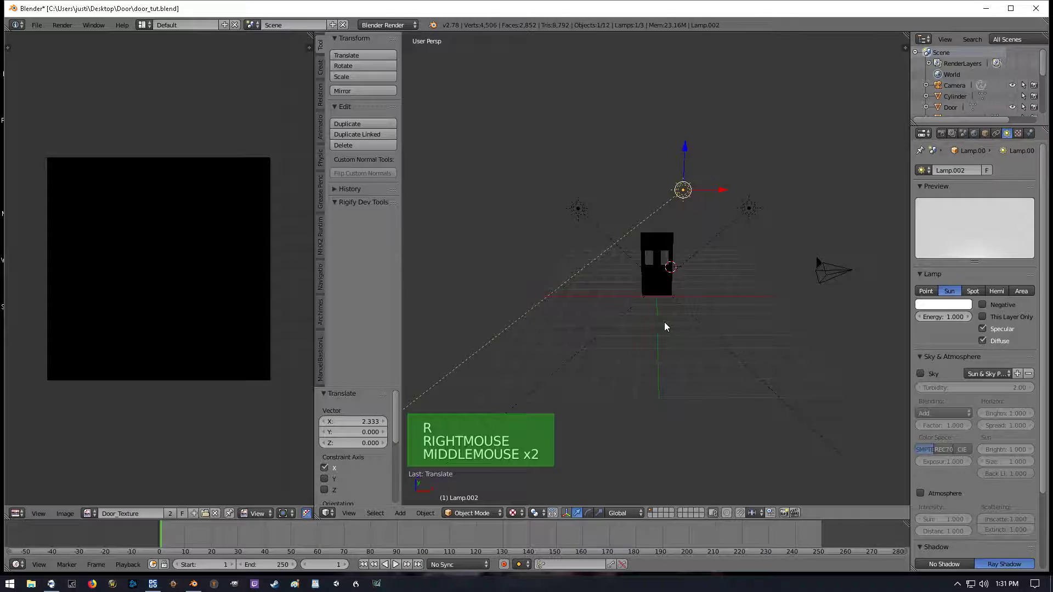
{"action": "key", "text": "r"}
{"action": "left_click", "coordinate": [746, 315]}
{"action": "middle_click_drag", "start_coordinate": [746, 300], "coordinate": [620, 292]}
{"action": "left_click_drag", "start_coordinate": [777, 174], "coordinate": [811, 135]}
Duplicate the third sun lamp, move the copy about -10.43 along Y and rotate it about -83° toward the door
{"action": "key", "text": "shift+d"}
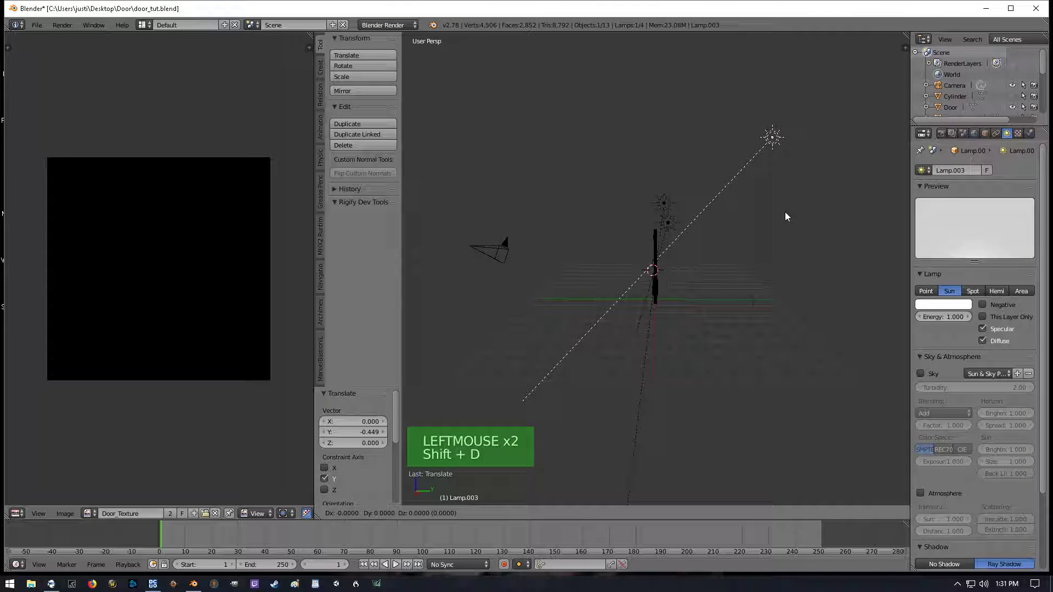
{"action": "right_click", "coordinate": [819, 136]}
{"action": "left_click", "coordinate": [811, 135]}
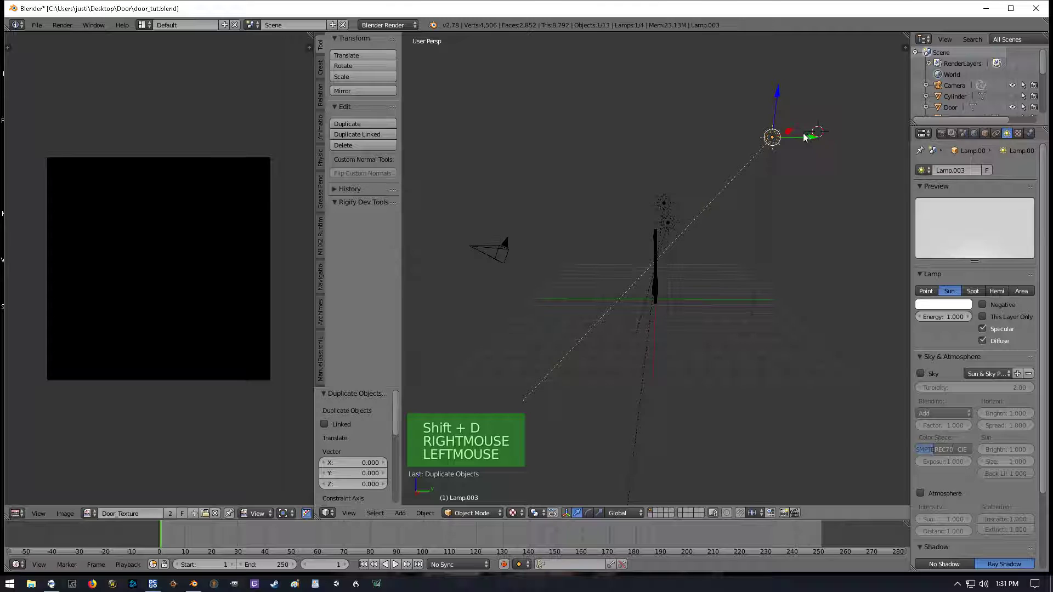
{"action": "left_click_drag", "start_coordinate": [812, 136], "coordinate": [598, 141]}
{"action": "key", "text": "r"}
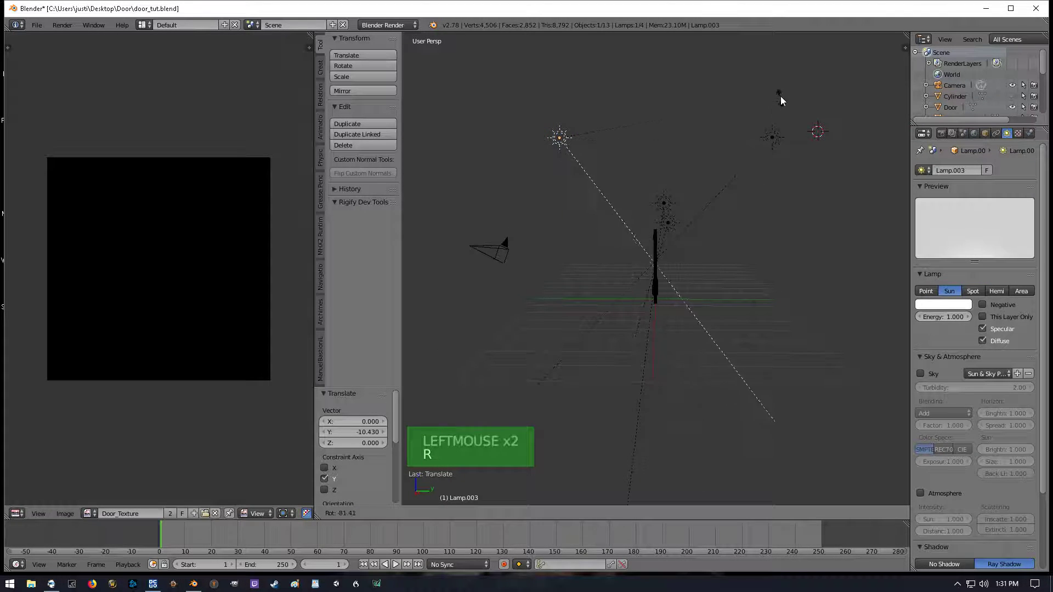
{"action": "left_click", "coordinate": [782, 92]}
{"action": "middle_click_drag", "start_coordinate": [675, 311], "coordinate": [792, 315]}
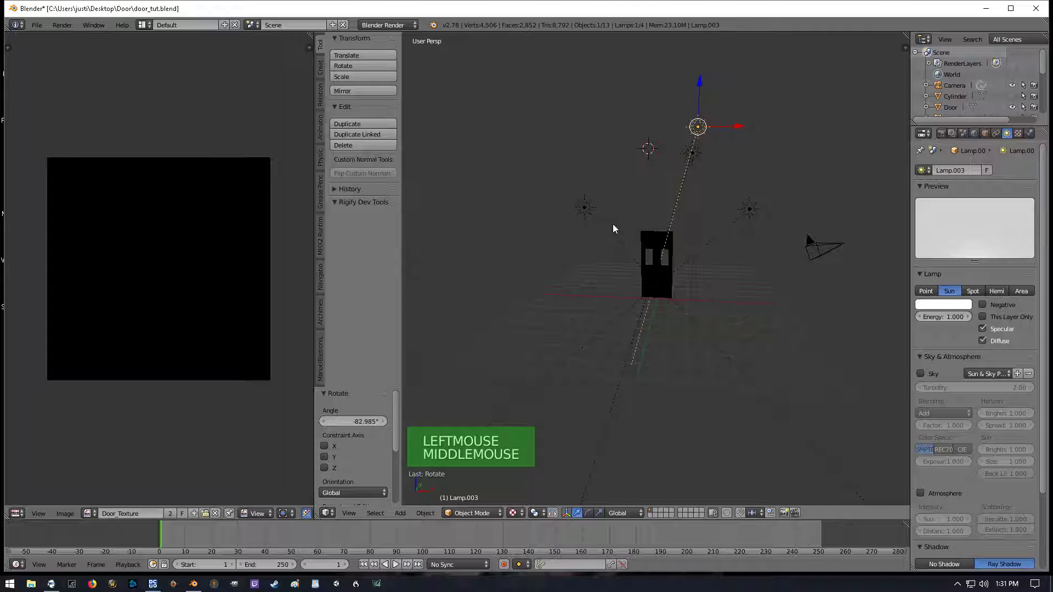
Hide all four sun lamps and the camera in the 3D view
{"action": "right_click", "coordinate": [591, 210], "text": "shift"}
{"action": "right_click", "coordinate": [752, 213], "text": "shift"}
{"action": "right_click", "coordinate": [698, 130], "text": "shift"}
{"action": "right_click", "coordinate": [697, 157], "text": "shift"}
{"action": "middle_click_drag", "start_coordinate": [741, 163], "coordinate": [688, 185]}
{"action": "key", "text": "h"}
{"action": "middle_click_drag", "start_coordinate": [622, 239], "coordinate": [813, 231]}
{"action": "right_click", "coordinate": [757, 222]}
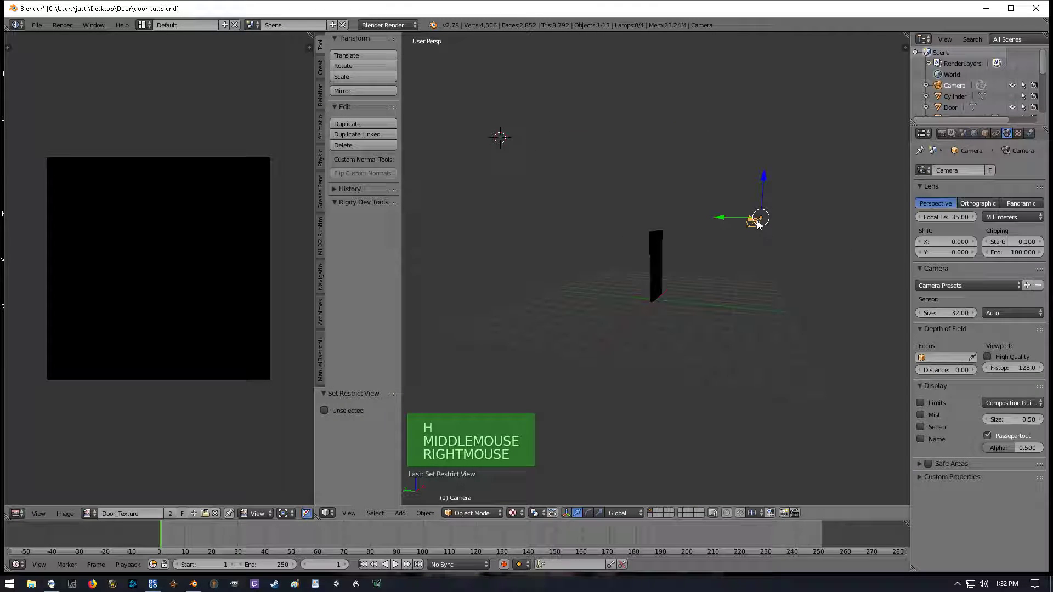
{"action": "key", "text": "h"}
Turn off the Grid Floor in the 3D view's display settings
{"action": "middle_click_drag", "start_coordinate": [654, 273], "coordinate": [706, 265]}
{"action": "scroll", "coordinate": [660, 272], "scroll_direction": "up", "scroll_amount": 1}
{"action": "scroll", "coordinate": [661, 275], "scroll_direction": "up", "scroll_amount": 3}
{"action": "scroll", "coordinate": [724, 259], "scroll_direction": "down", "scroll_amount": 1}
{"action": "key", "text": "n"}
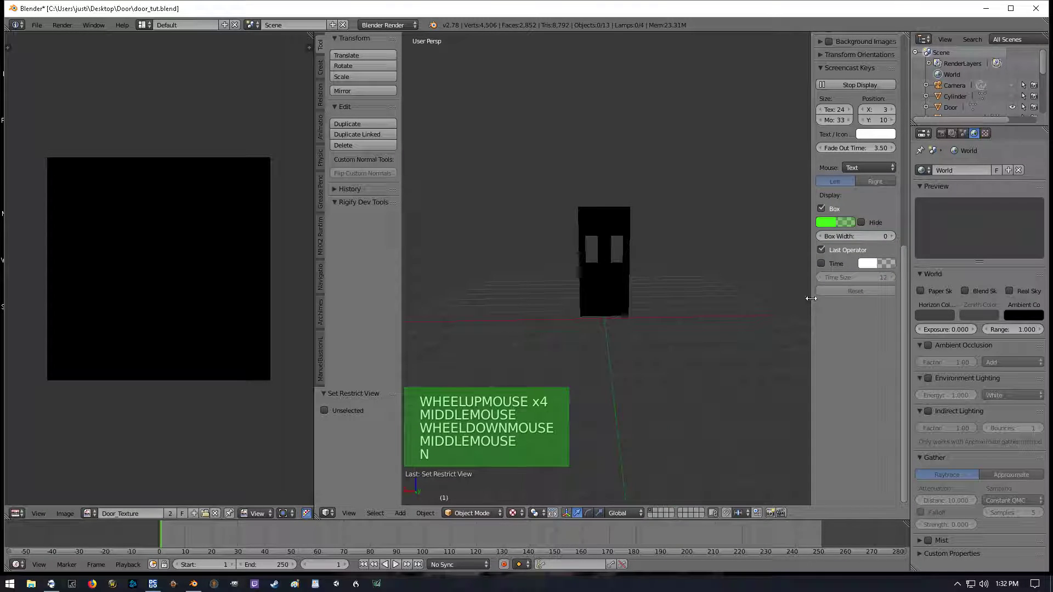
{"action": "scroll", "coordinate": [848, 211], "scroll_direction": "up", "scroll_amount": 2}
{"action": "scroll", "coordinate": [843, 218], "scroll_direction": "up", "scroll_amount": 5}
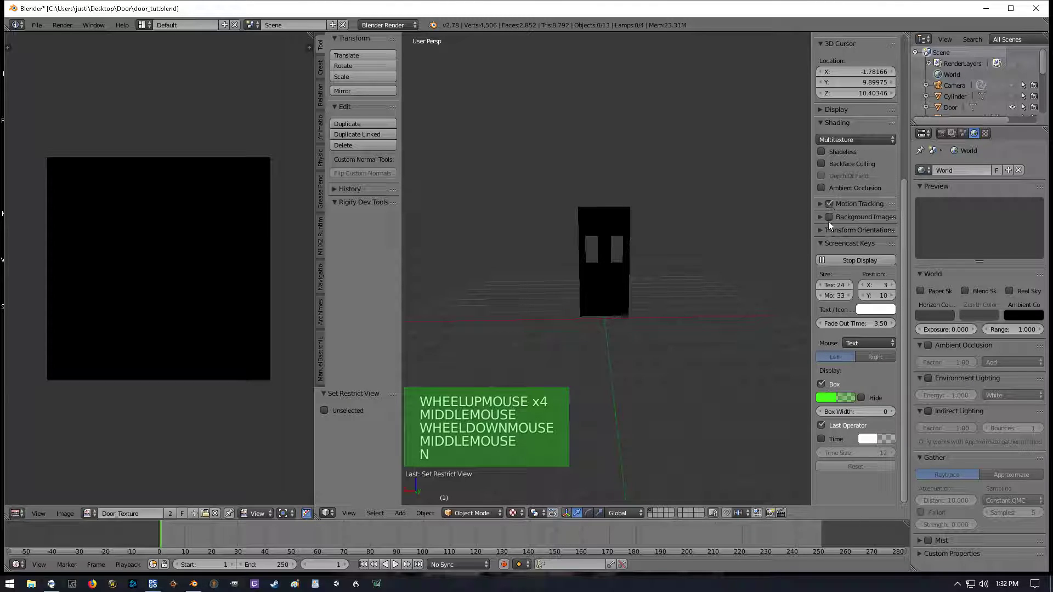
{"action": "scroll", "coordinate": [829, 222], "scroll_direction": "up", "scroll_amount": 2}
{"action": "left_click", "coordinate": [821, 154]}
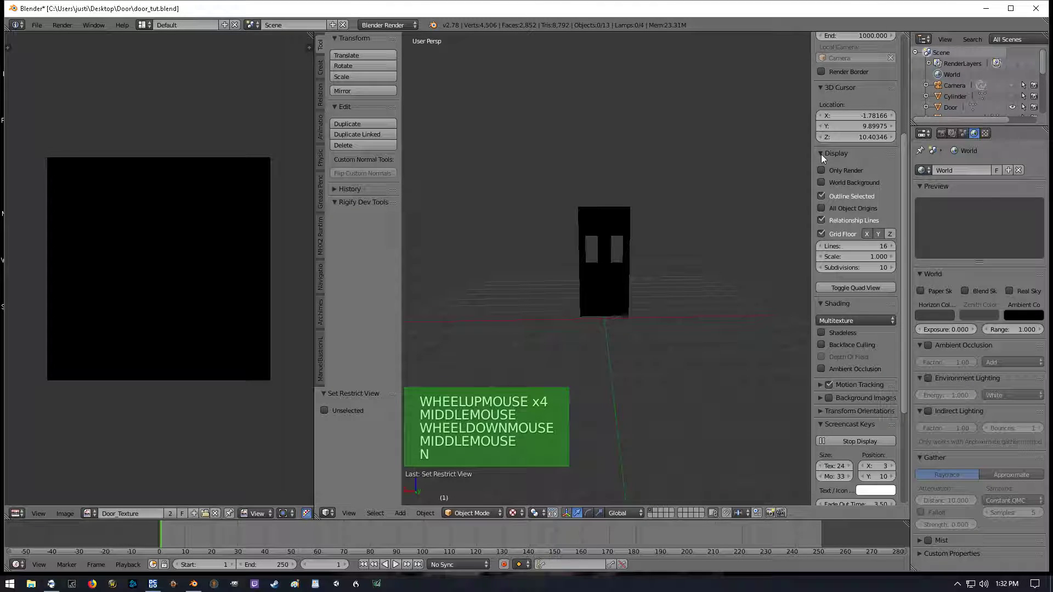
{"action": "left_click", "coordinate": [821, 233]}
{"action": "middle_click_drag", "start_coordinate": [656, 283], "coordinate": [659, 309]}
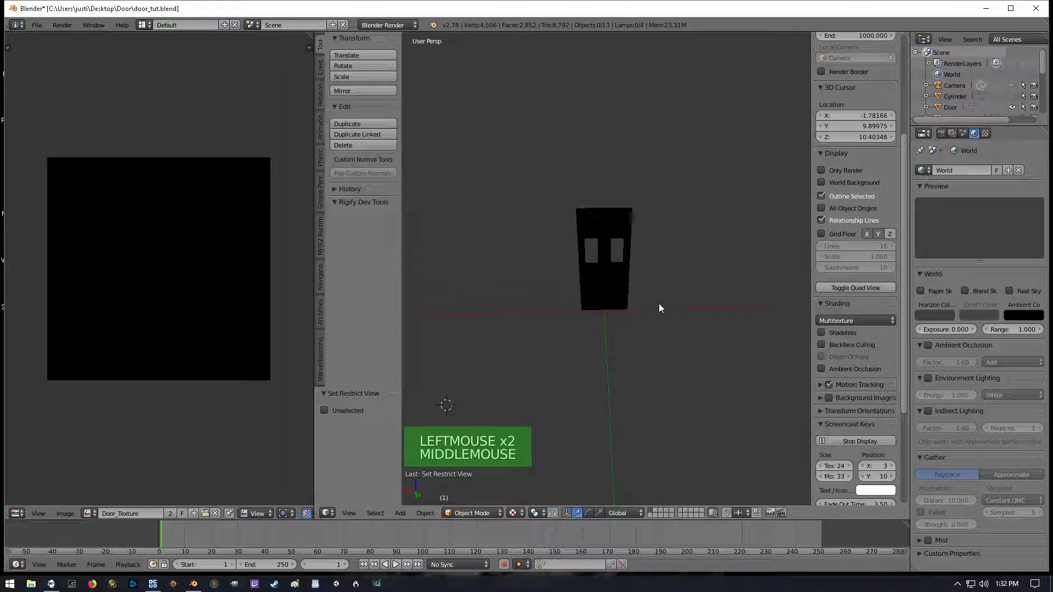
{"action": "left_click", "coordinate": [824, 219]}
{"action": "left_click", "coordinate": [824, 219]}
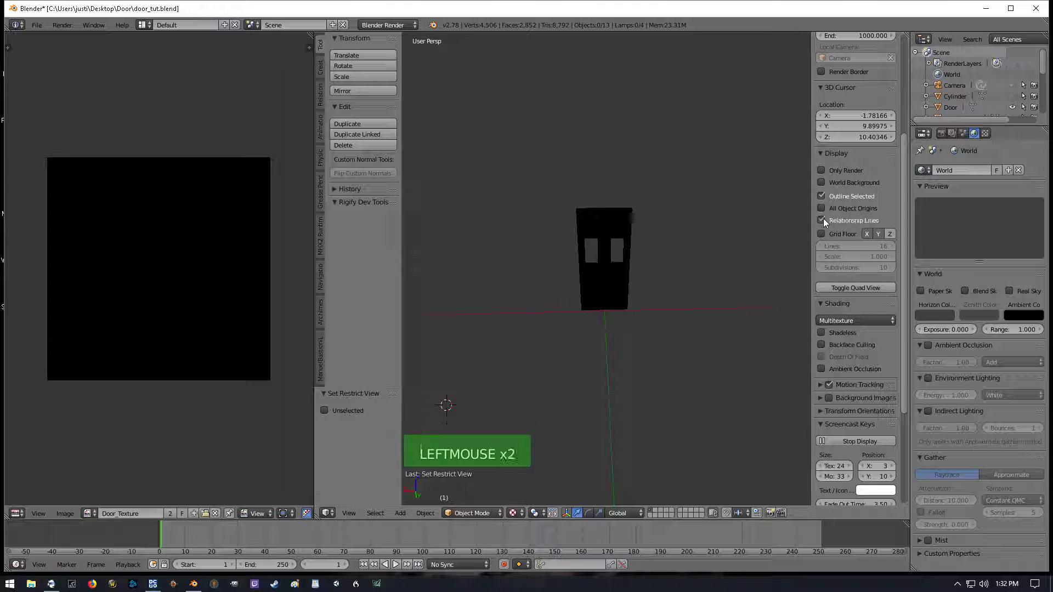
{"action": "left_click", "coordinate": [821, 195]}
{"action": "left_click", "coordinate": [821, 195]}
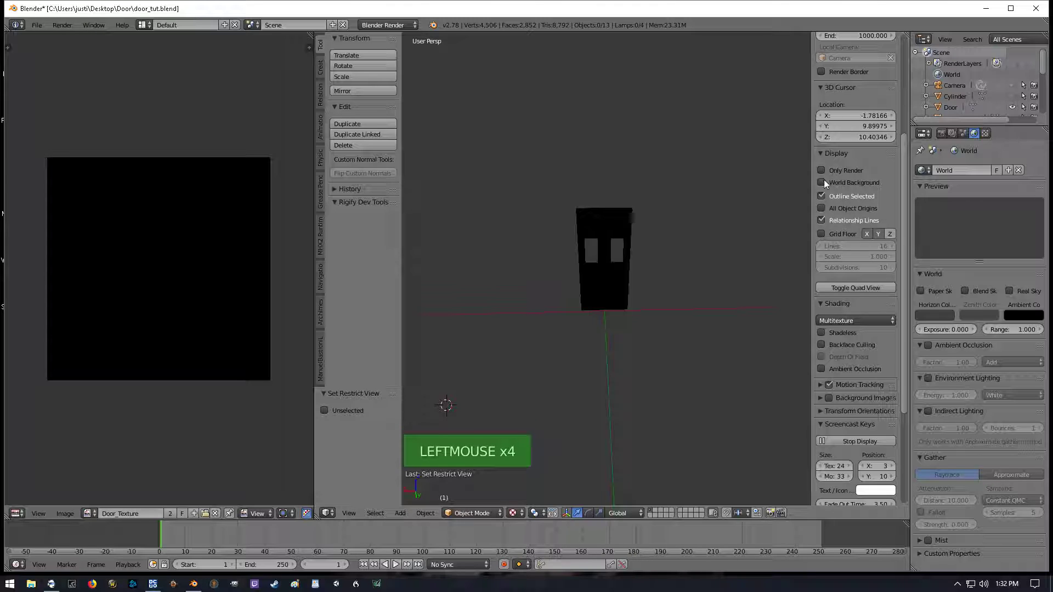
Turn off the X and Y axis lines in the 3D view
{"action": "left_click", "coordinate": [867, 234]}
{"action": "left_click", "coordinate": [877, 233]}
{"action": "middle_click_drag", "start_coordinate": [642, 275], "coordinate": [663, 259]}
Narrow the image editor to give the 3D view more width
{"action": "scroll", "coordinate": [632, 266], "scroll_direction": "down", "scroll_amount": 2}
{"action": "scroll", "coordinate": [640, 284], "scroll_direction": "up", "scroll_amount": 4}
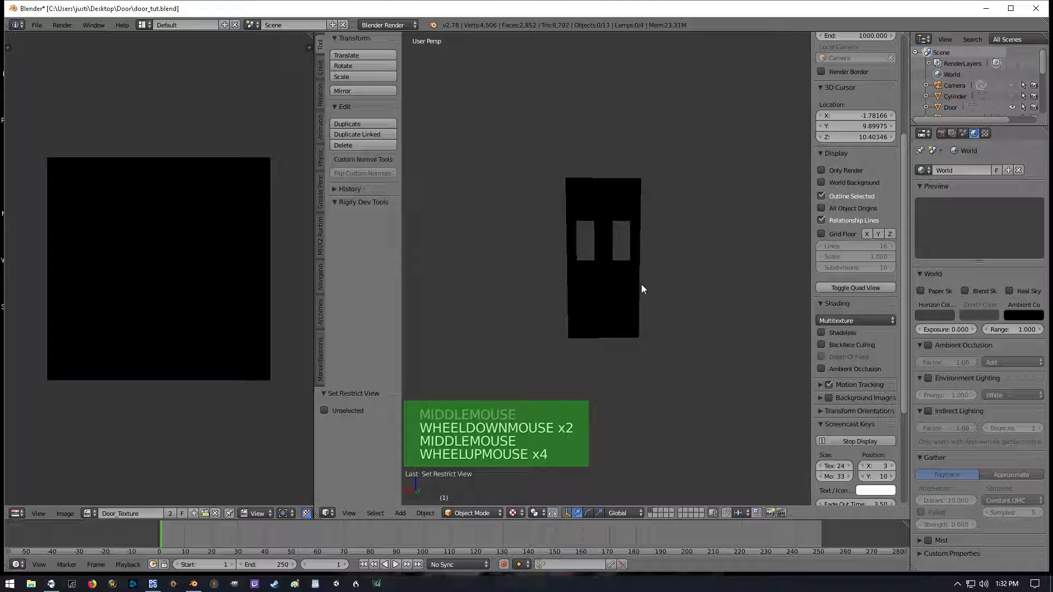
{"action": "scroll", "coordinate": [640, 284], "scroll_direction": "down", "scroll_amount": 1}
{"action": "left_click_drag", "start_coordinate": [313, 265], "coordinate": [241, 265]}
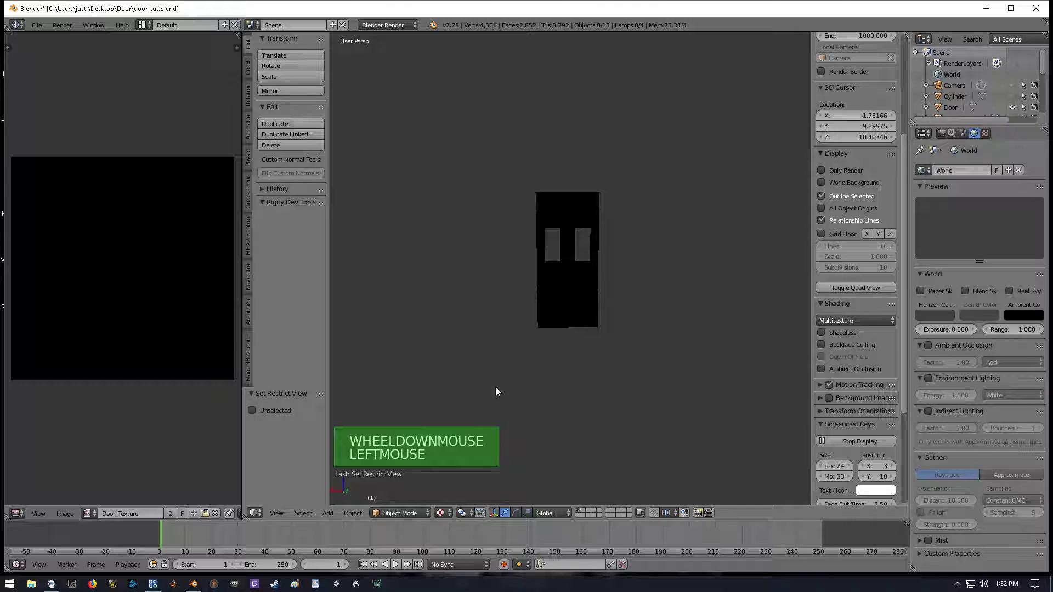
Select the door and switch it to Texture Paint mode
{"action": "right_click", "coordinate": [558, 295]}
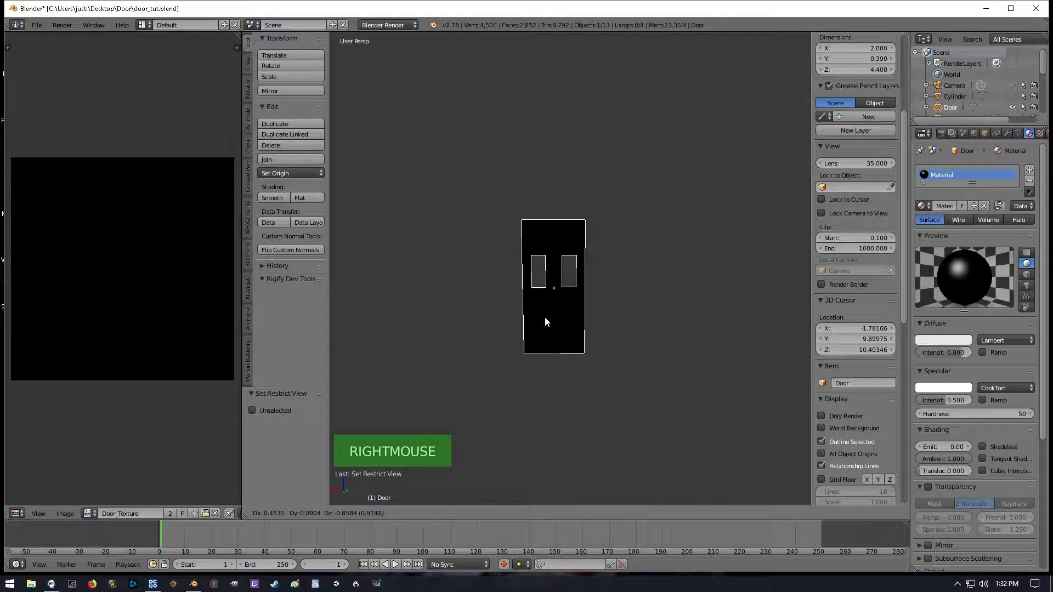
{"action": "left_click", "coordinate": [402, 516]}
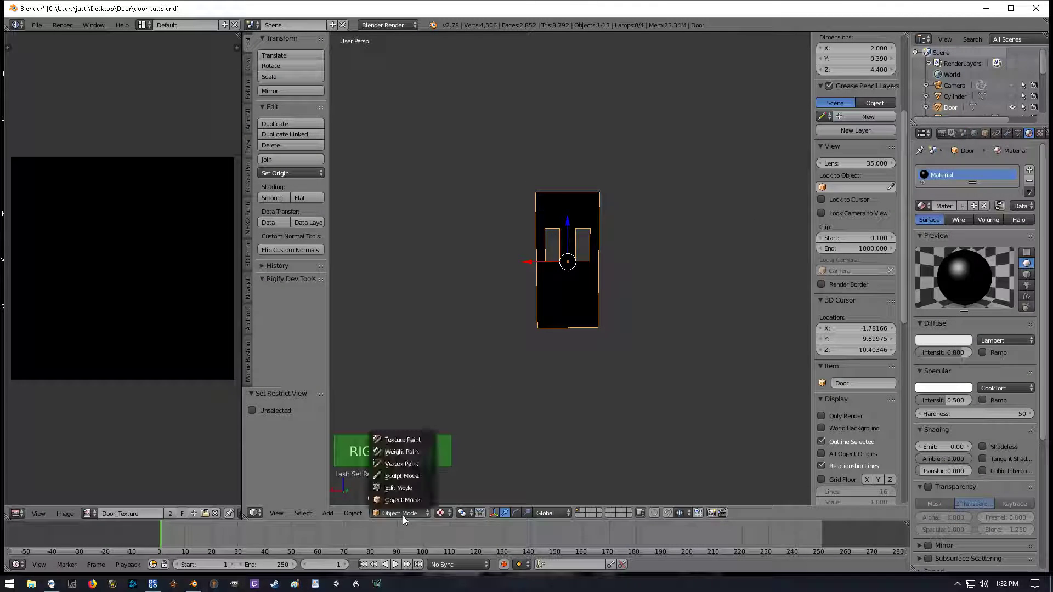
{"action": "left_click", "coordinate": [403, 442]}
{"action": "scroll", "coordinate": [624, 288], "scroll_direction": "up", "scroll_amount": 1}
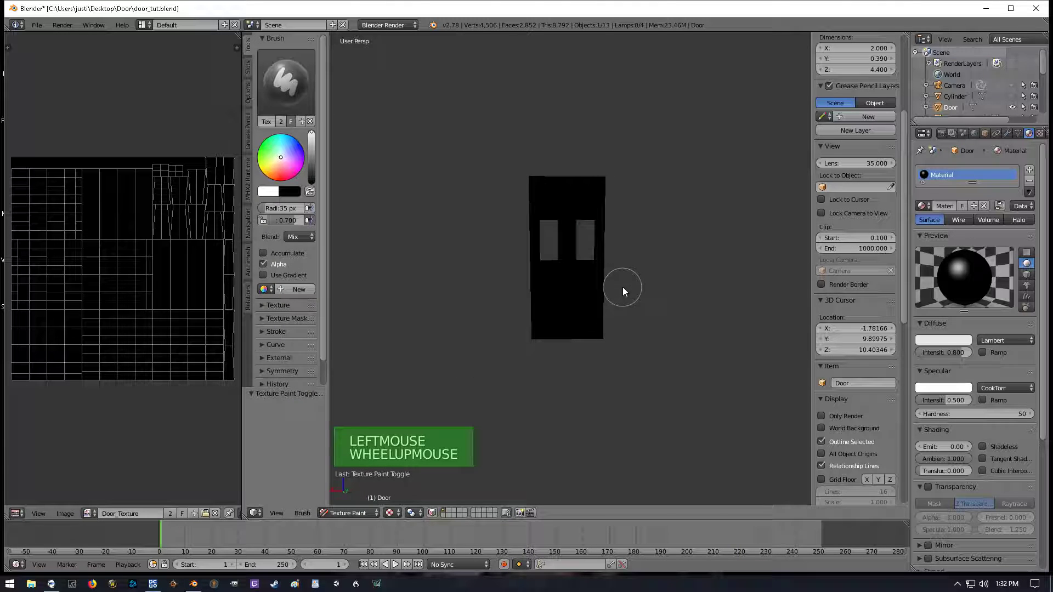
Fill the door's texture with white using the Fill brush, applying it repeatedly to the front face
{"action": "left_click", "coordinate": [280, 96]}
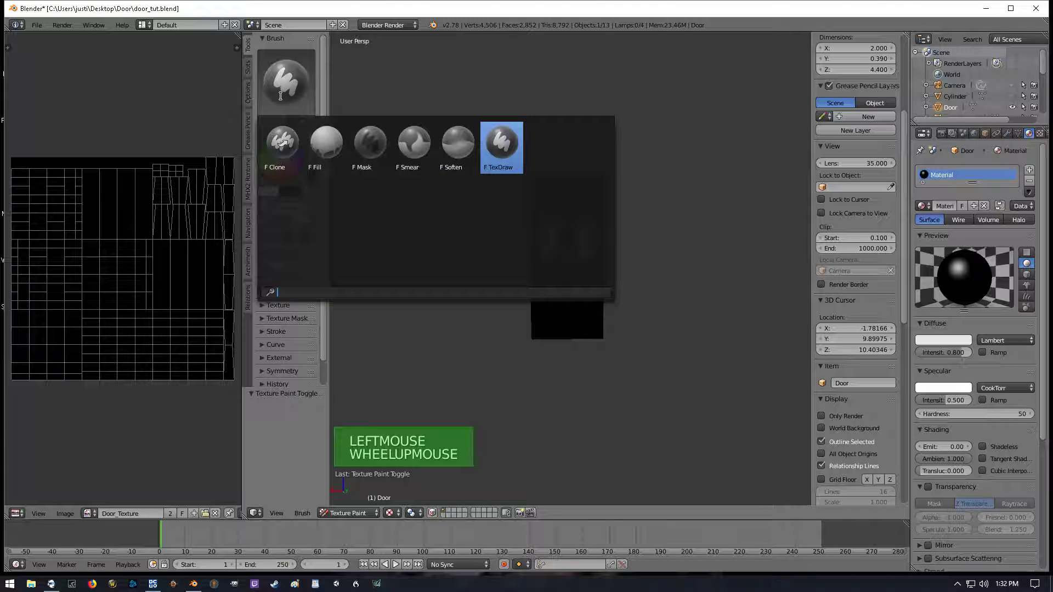
{"action": "left_click", "coordinate": [327, 143]}
{"action": "left_click", "coordinate": [572, 299]}
{"action": "left_click", "coordinate": [572, 300]}
{"action": "triple_click", "coordinate": [572, 300]}
{"action": "double_click", "coordinate": [572, 301]}
{"action": "double_click", "coordinate": [571, 300]}
{"action": "triple_click", "coordinate": [571, 301]}
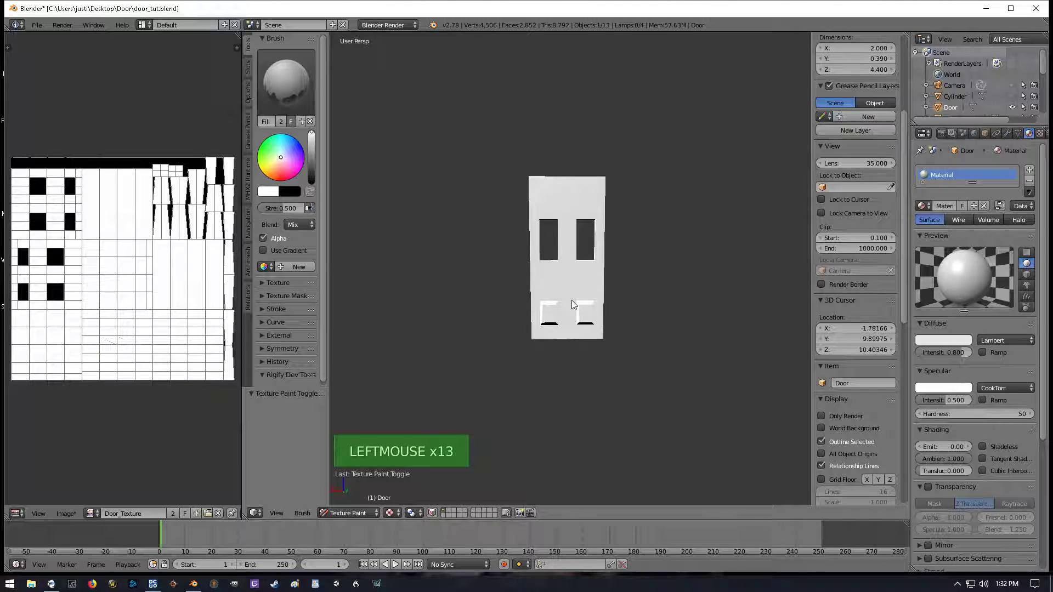
{"action": "double_click", "coordinate": [574, 288]}
{"action": "double_click", "coordinate": [574, 288]}
{"action": "mouse_move", "coordinate": [654, 292]}
{"action": "middle_mouse_down"}
{"action": "mouse_move", "coordinate": [484, 291]}
{"action": "mouse_move", "coordinate": [660, 289]}
{"action": "mouse_move", "coordinate": [653, 295]}
{"action": "middle_mouse_up"}
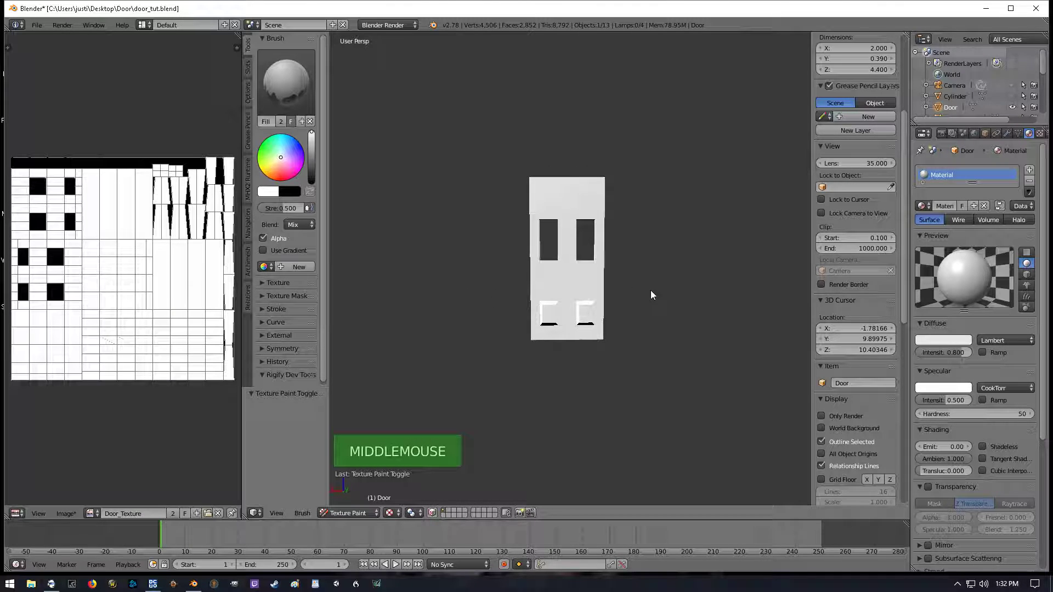
{"action": "key", "text": "KP_1"}
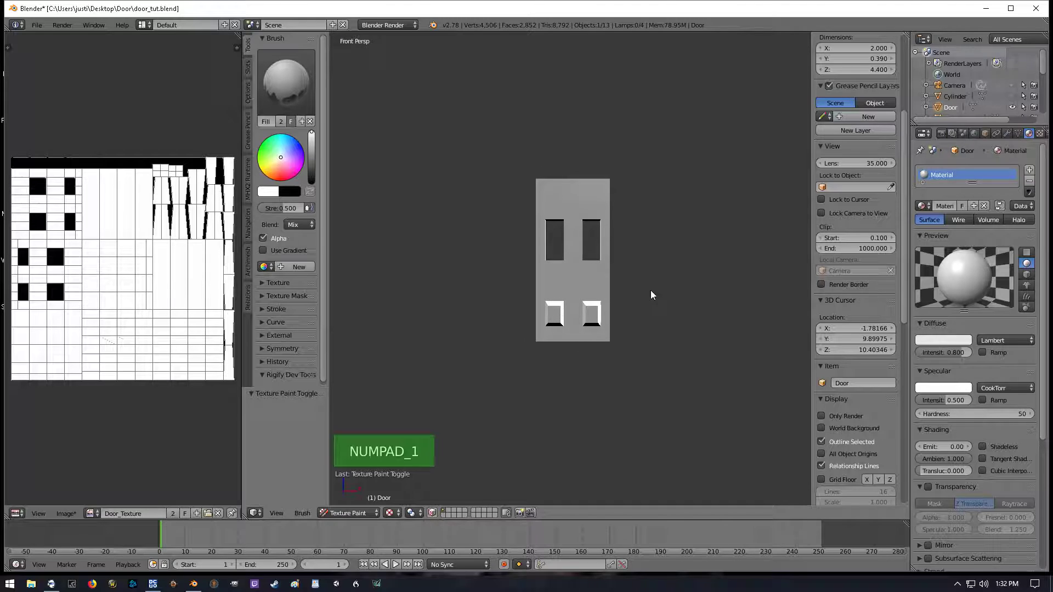
{"action": "left_click", "coordinate": [572, 299]}
{"action": "double_click", "coordinate": [571, 300]}
{"action": "left_click", "coordinate": [572, 299]}
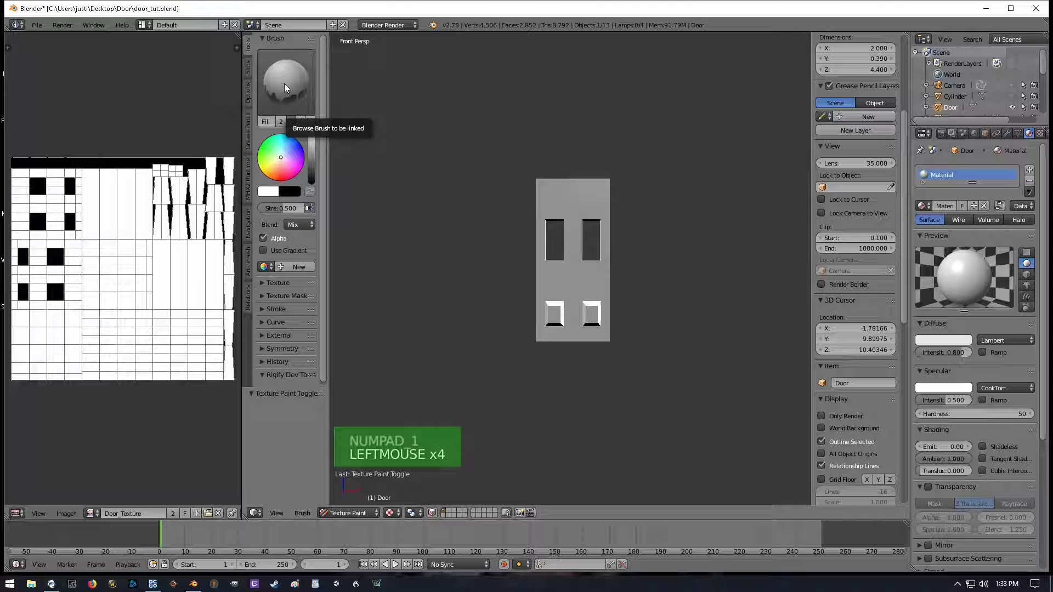
Add a new colour palette for the brush and expand the brush's texture settings
{"action": "left_click", "coordinate": [291, 267]}
{"action": "left_click", "coordinate": [274, 296]}
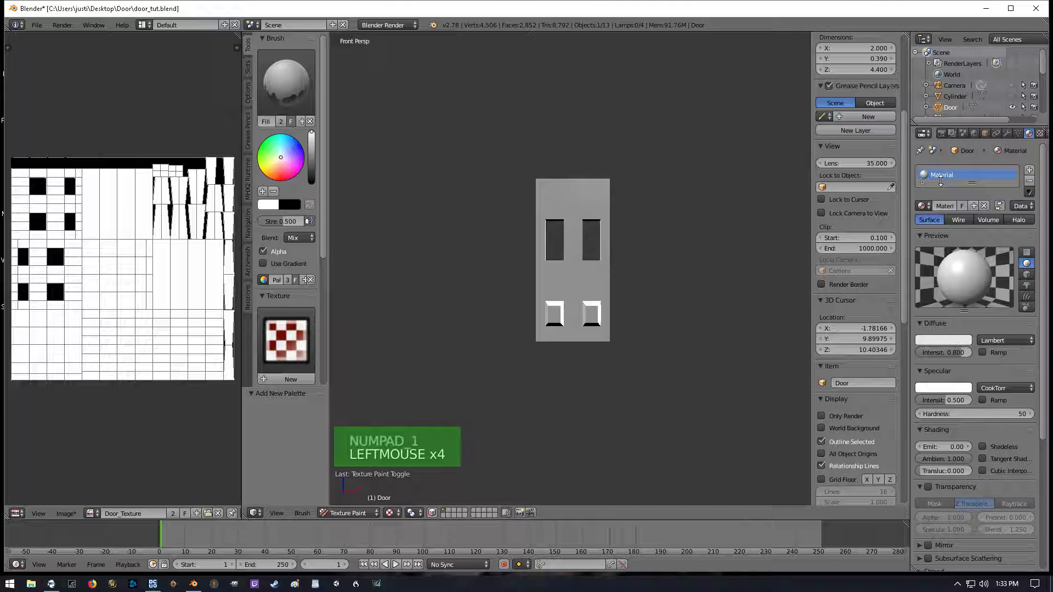
Add a new texture with the image imagesdoor.jpg in the door material's second texture slot and disable that slot
{"action": "scroll", "coordinate": [659, 282], "scroll_direction": "up", "scroll_amount": 2}
{"action": "middle_click_drag", "start_coordinate": [658, 258], "coordinate": [661, 258]}
{"action": "left_click", "coordinate": [1040, 134]}
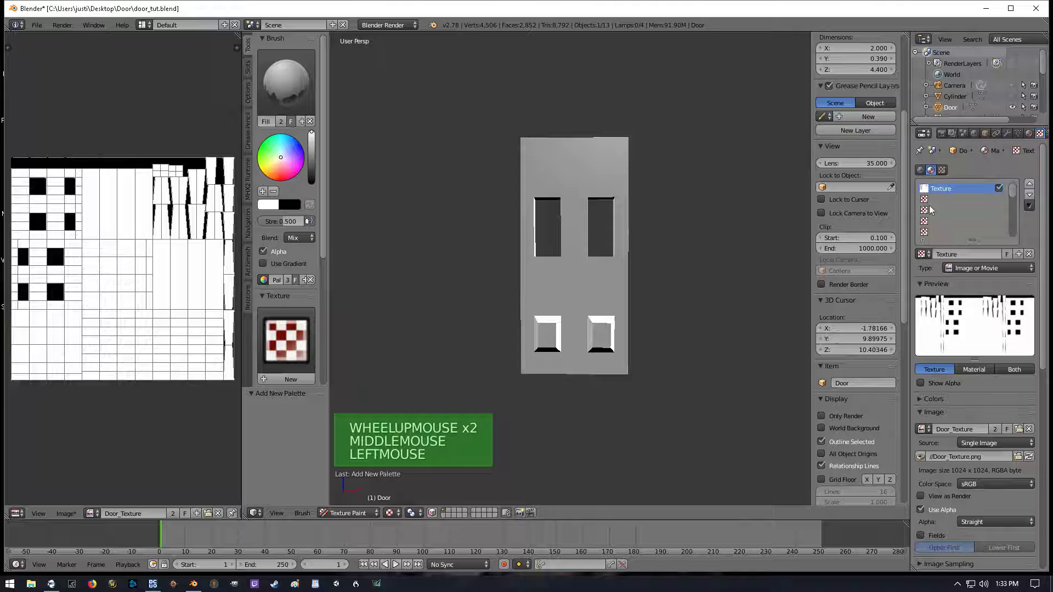
{"action": "left_click", "coordinate": [925, 201]}
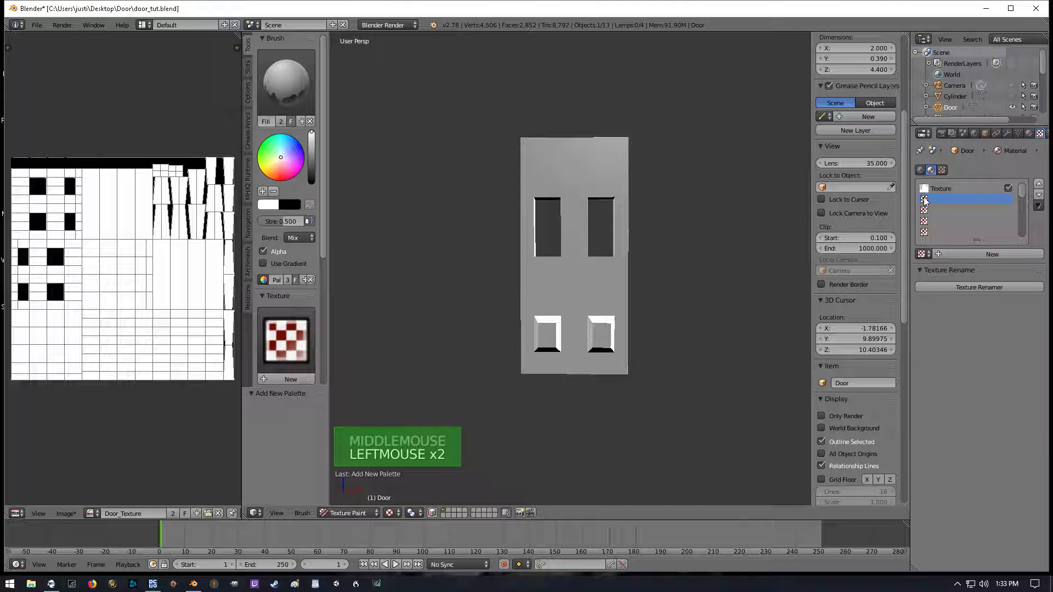
{"action": "left_click", "coordinate": [976, 254]}
{"action": "left_click", "coordinate": [1013, 428]}
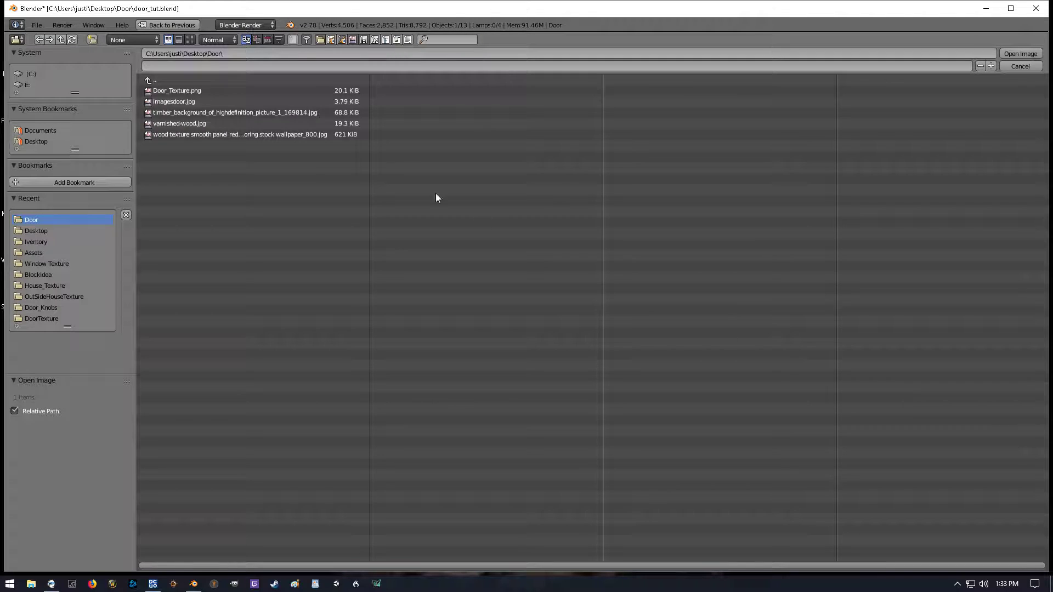
{"action": "left_click", "coordinate": [190, 39]}
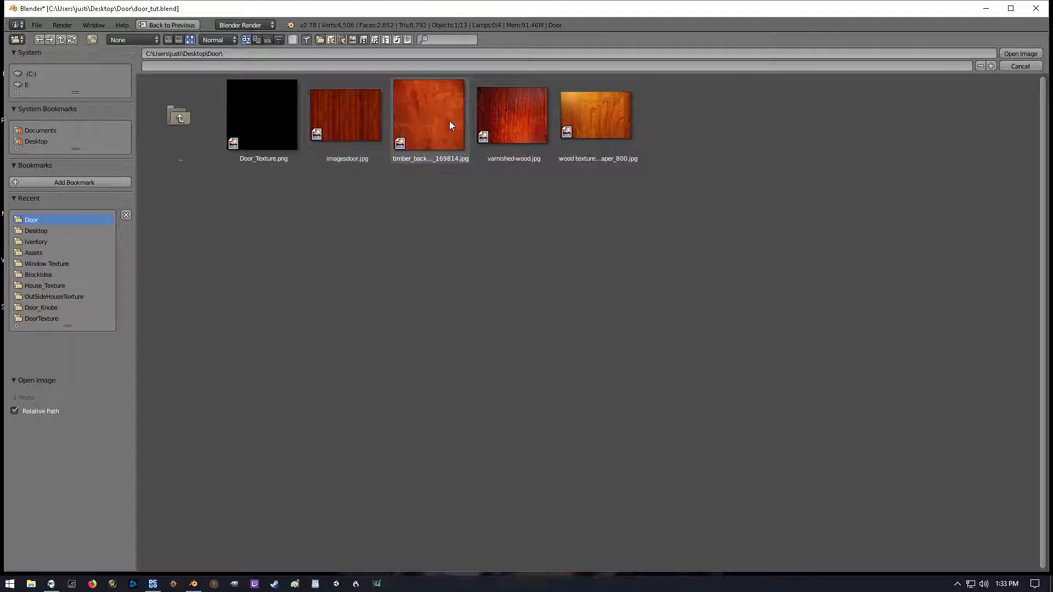
{"action": "double_click", "coordinate": [351, 116]}
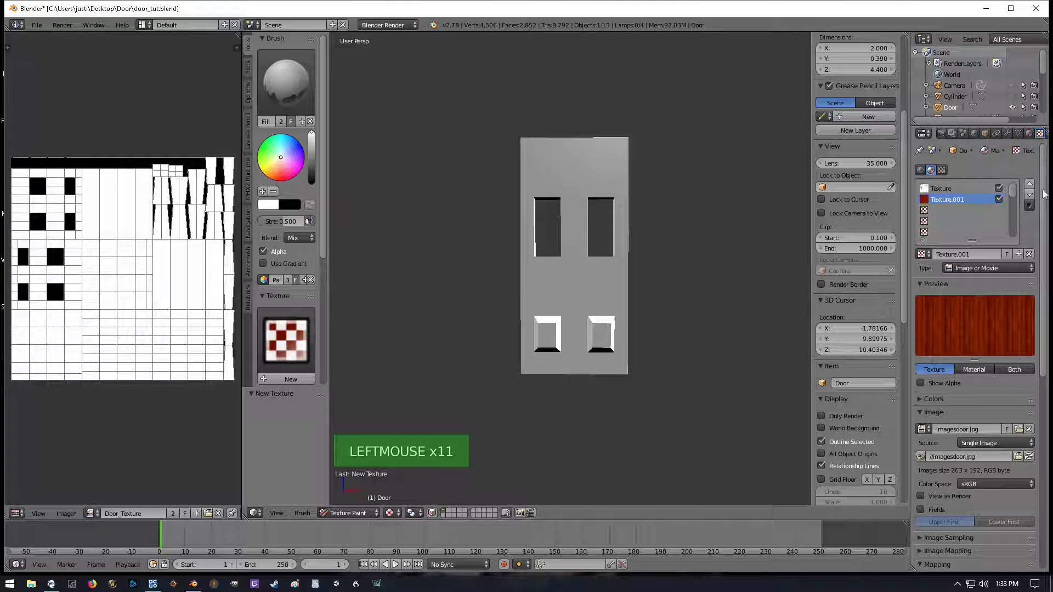
{"action": "left_click", "coordinate": [999, 199]}
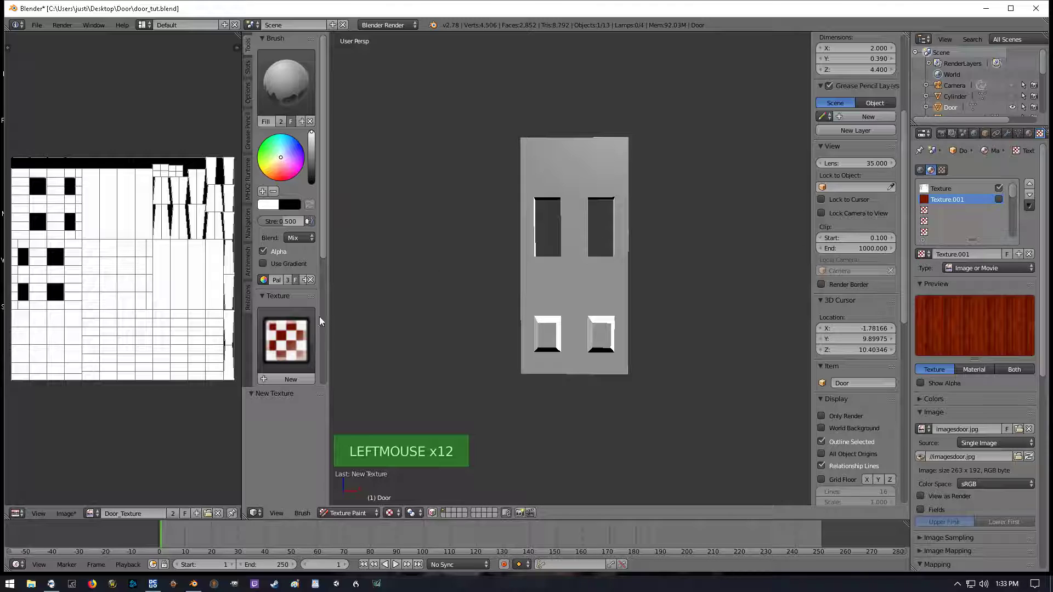
Switch to the TexDraw brush and give it the wood texture Texture.001 with Stencil brush mapping
{"action": "scroll", "coordinate": [294, 210], "scroll_direction": "down", "scroll_amount": 3}
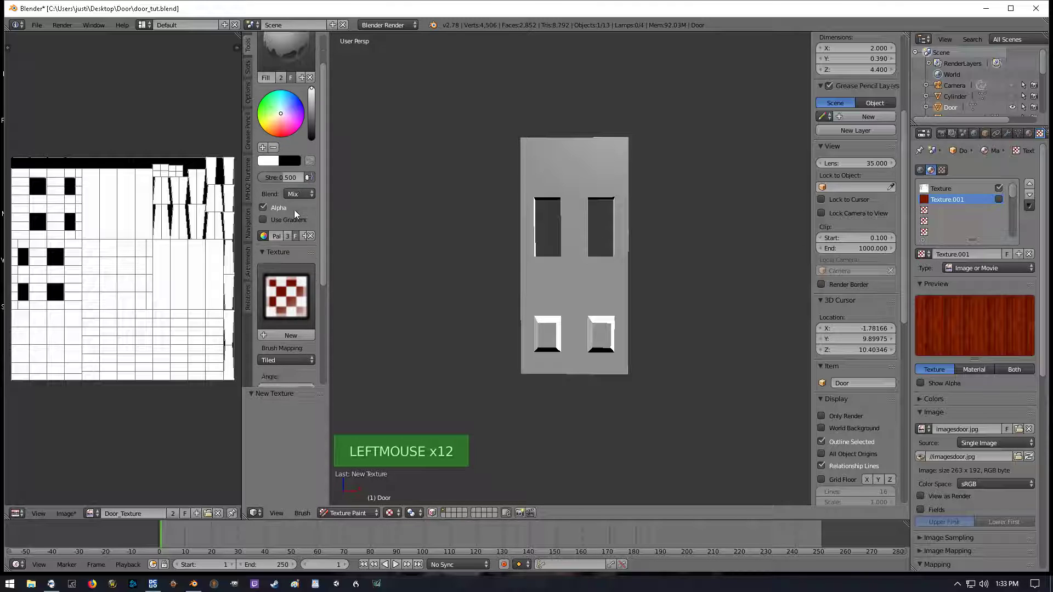
{"action": "scroll", "coordinate": [285, 247], "scroll_direction": "up", "scroll_amount": 3}
{"action": "left_click", "coordinate": [295, 98]}
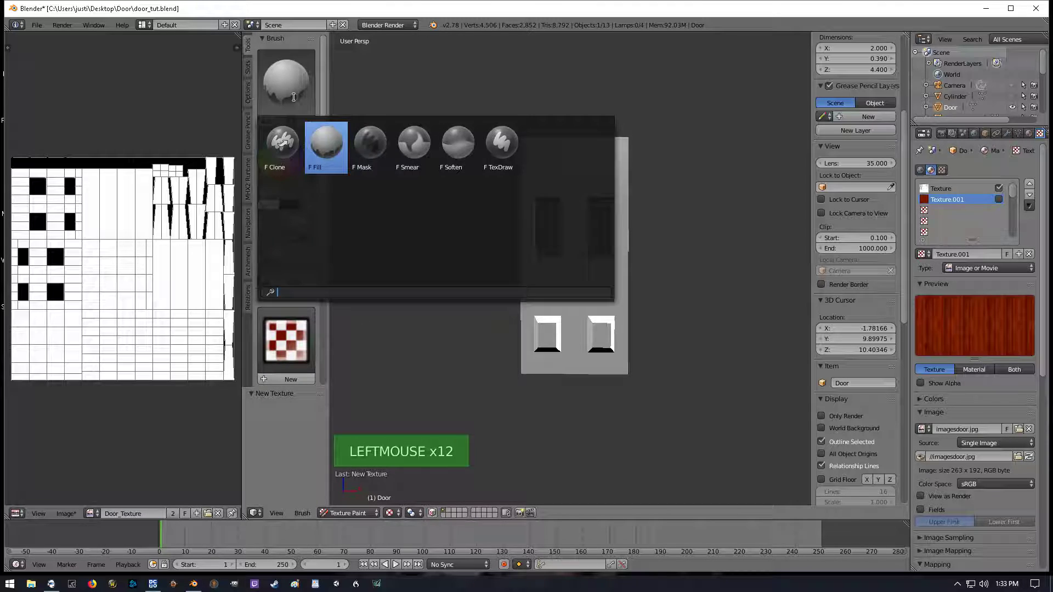
{"action": "left_click", "coordinate": [501, 147]}
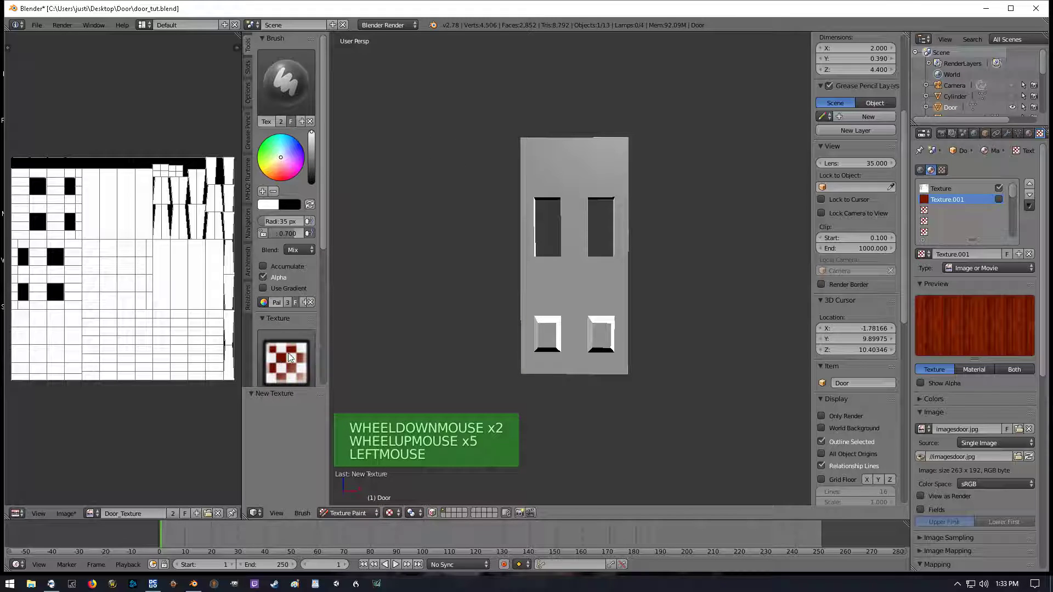
{"action": "scroll", "coordinate": [288, 354], "scroll_direction": "down", "scroll_amount": 3}
{"action": "left_click", "coordinate": [307, 282]}
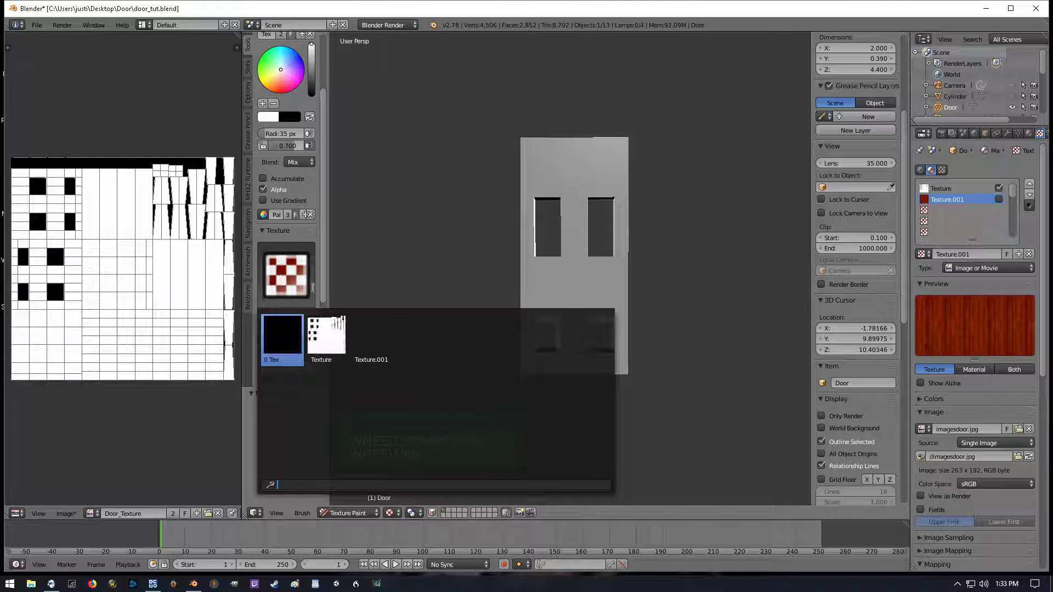
{"action": "left_click", "coordinate": [372, 340]}
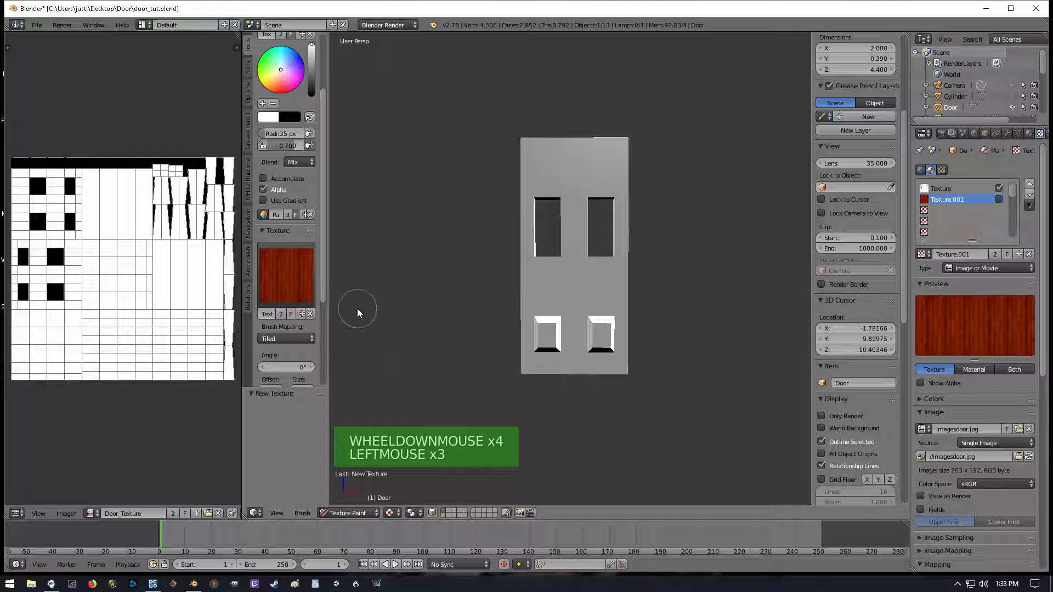
{"action": "left_click", "coordinate": [278, 338]}
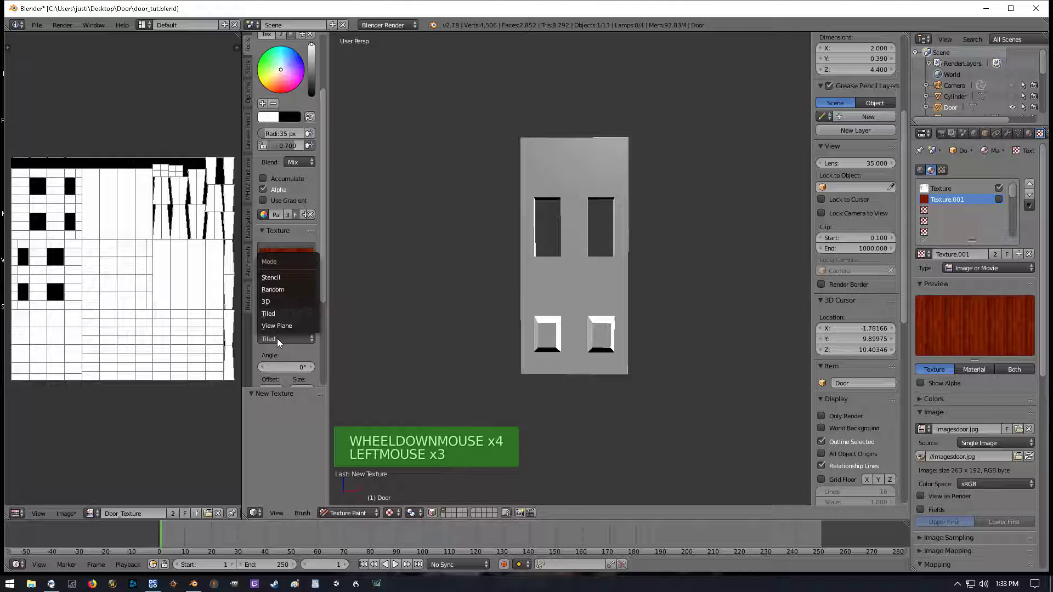
{"action": "left_click", "coordinate": [275, 277]}
Scale and move the wood stencil so it spans the door's full width from the top edge to the lower panels
{"action": "scroll", "coordinate": [472, 314], "scroll_direction": "down", "scroll_amount": 2}
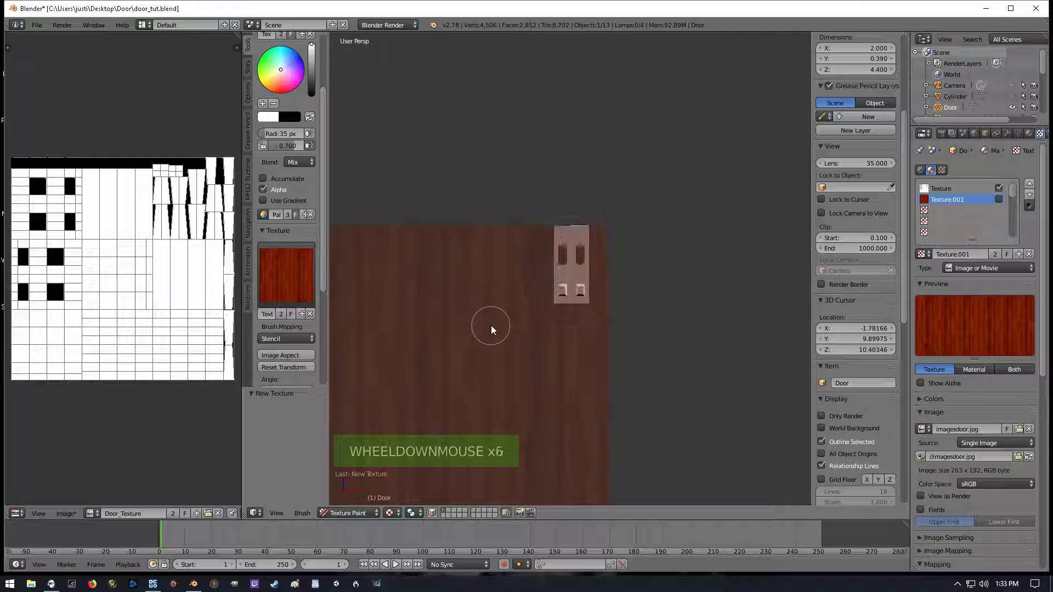
{"action": "scroll", "coordinate": [497, 339], "scroll_direction": "up", "scroll_amount": 5}
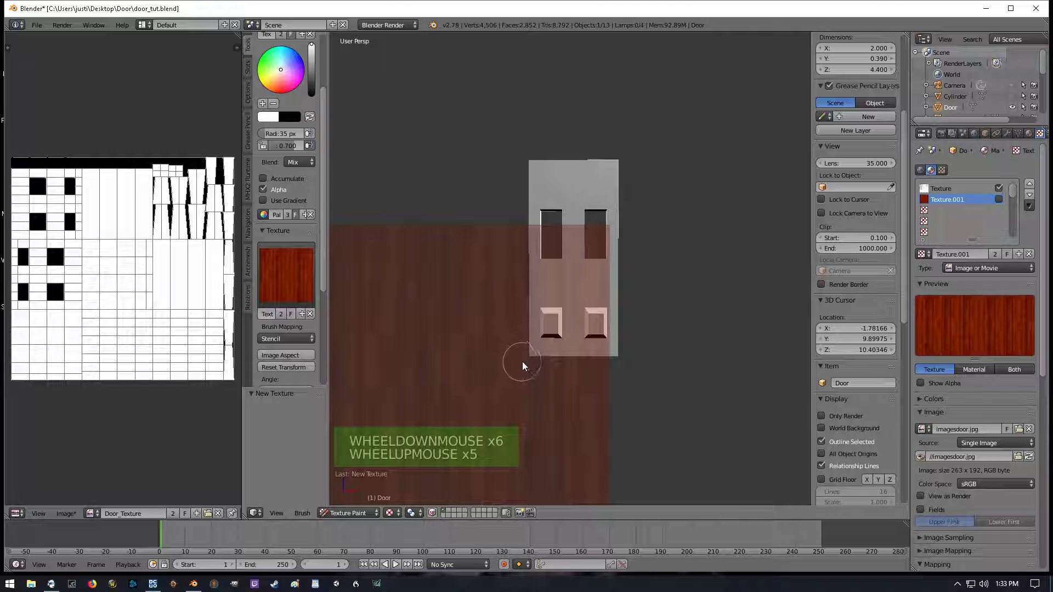
{"action": "right_click_drag", "start_coordinate": [513, 375], "coordinate": [483, 368], "text": "shift"}
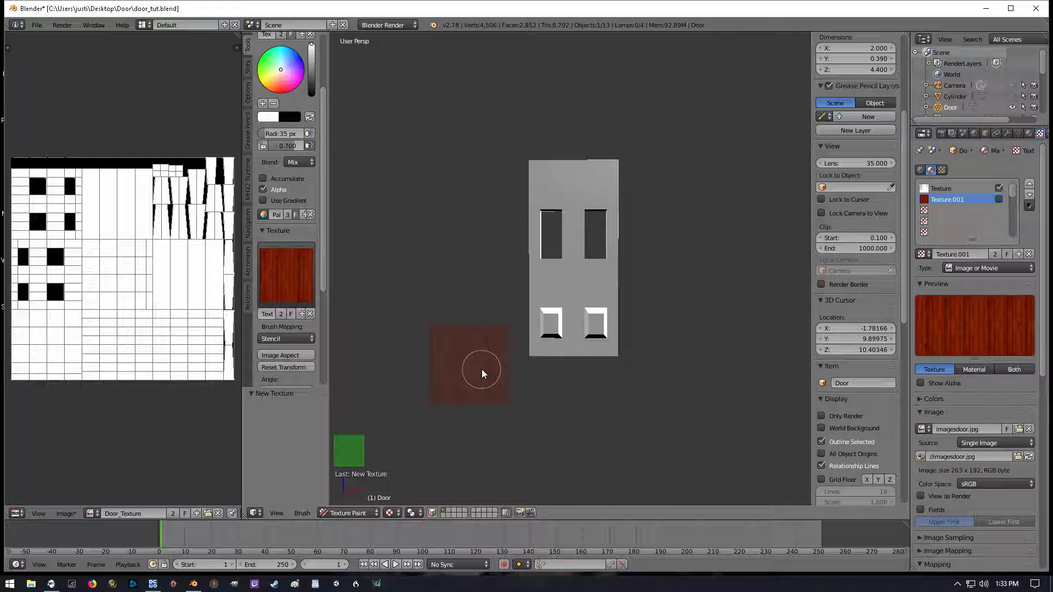
{"action": "right_click_drag", "start_coordinate": [481, 369], "coordinate": [489, 369], "text": "shift"}
{"action": "right_click_drag", "start_coordinate": [477, 371], "coordinate": [555, 301]}
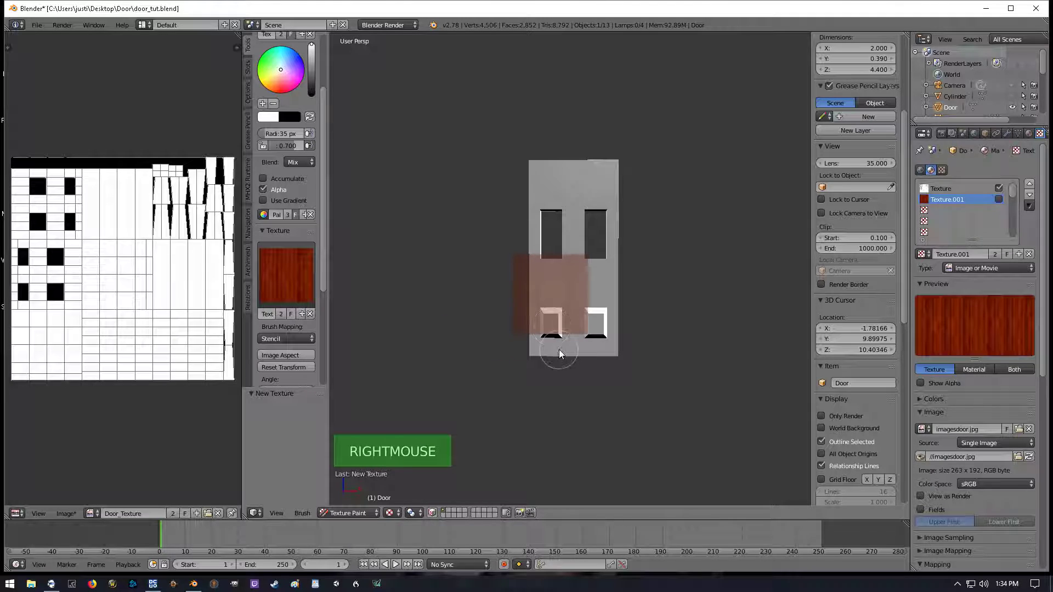
{"action": "scroll", "coordinate": [558, 351], "scroll_direction": "up", "scroll_amount": 3}
{"action": "scroll", "coordinate": [559, 350], "scroll_direction": "down", "scroll_amount": 1}
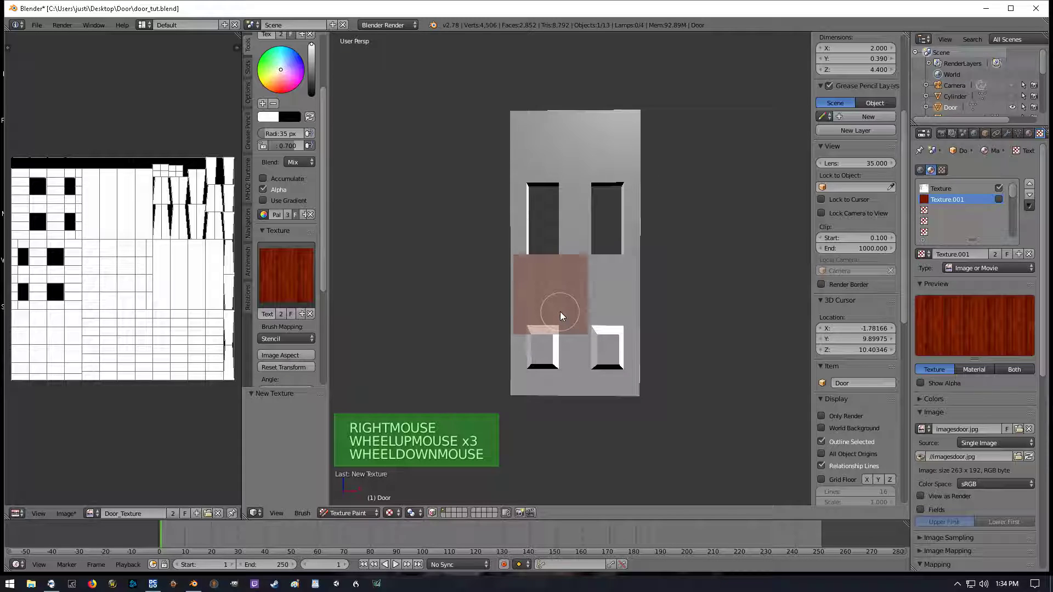
{"action": "right_click_drag", "start_coordinate": [560, 307], "coordinate": [604, 294], "text": "shift"}
{"action": "right_click_drag", "start_coordinate": [649, 325], "coordinate": [588, 276], "text": "shift"}
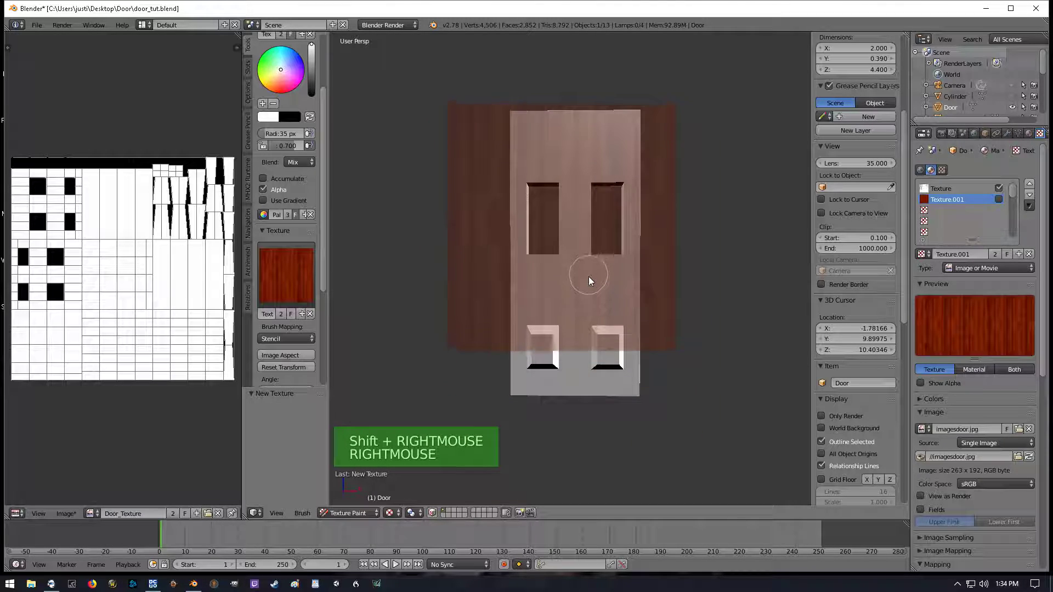
Paint the wood stencil over the door's front around the window openings, shifting the stencil sideways partway through
{"action": "mouse_move", "coordinate": [520, 124]}
{"action": "left_mouse_down"}
{"action": "mouse_move", "coordinate": [528, 191]}
{"action": "mouse_move", "coordinate": [545, 192]}
{"action": "mouse_move", "coordinate": [559, 125]}
{"action": "left_mouse_up"}
{"action": "left_click", "coordinate": [528, 185]}
{"action": "left_click_drag", "start_coordinate": [517, 182], "coordinate": [525, 254]}
{"action": "mouse_move", "coordinate": [515, 332]}
{"action": "left_mouse_down"}
{"action": "mouse_move", "coordinate": [528, 299]}
{"action": "mouse_move", "coordinate": [543, 317]}
{"action": "left_mouse_up"}
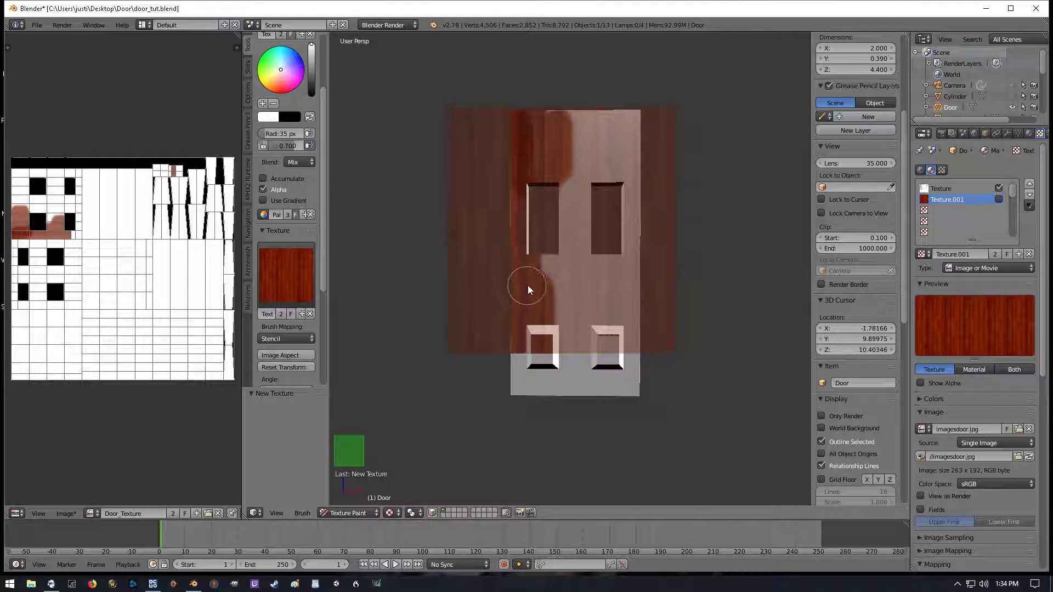
{"action": "right_click_drag", "start_coordinate": [528, 285], "coordinate": [560, 291]}
{"action": "left_click_drag", "start_coordinate": [560, 130], "coordinate": [570, 106]}
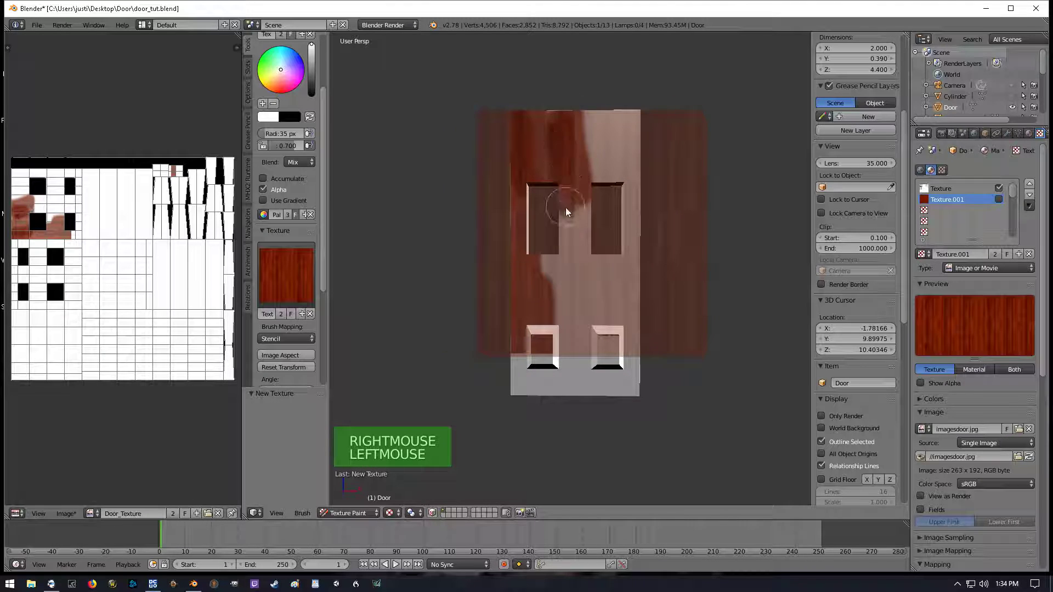
{"action": "mouse_move", "coordinate": [624, 169]}
{"action": "left_mouse_down"}
{"action": "mouse_move", "coordinate": [627, 124]}
{"action": "mouse_move", "coordinate": [601, 128]}
{"action": "left_mouse_up"}
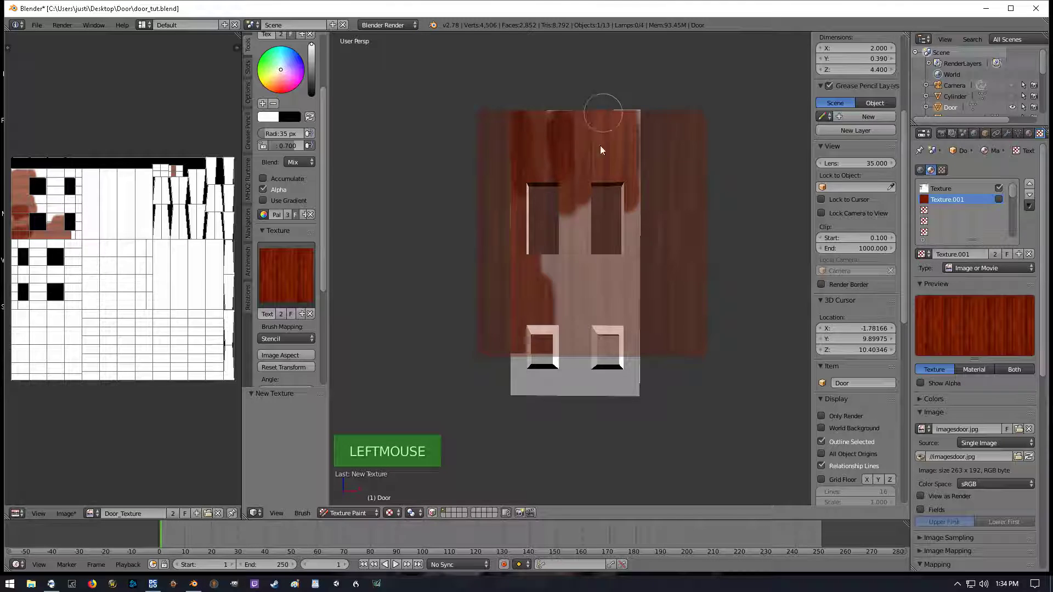
{"action": "left_click_drag", "start_coordinate": [631, 205], "coordinate": [629, 234]}
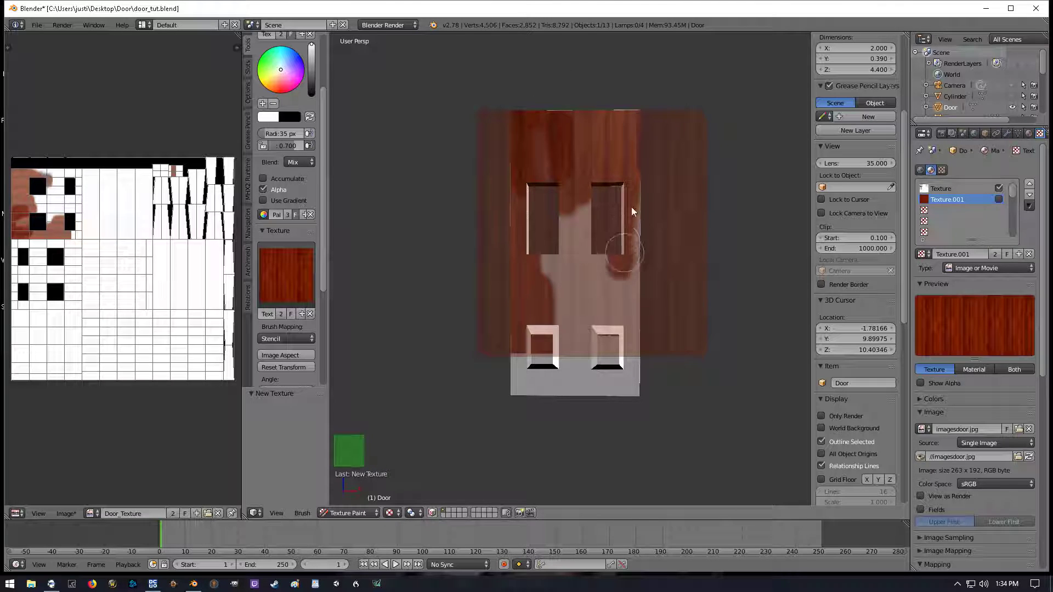
{"action": "mouse_move", "coordinate": [634, 274]}
{"action": "left_mouse_down"}
{"action": "mouse_move", "coordinate": [581, 146]}
{"action": "mouse_move", "coordinate": [573, 263]}
{"action": "mouse_move", "coordinate": [559, 307]}
{"action": "mouse_move", "coordinate": [543, 296]}
{"action": "mouse_move", "coordinate": [565, 346]}
{"action": "mouse_move", "coordinate": [593, 268]}
{"action": "mouse_move", "coordinate": [603, 323]}
{"action": "mouse_move", "coordinate": [626, 289]}
{"action": "mouse_move", "coordinate": [634, 306]}
{"action": "mouse_move", "coordinate": [629, 334]}
{"action": "left_mouse_up"}
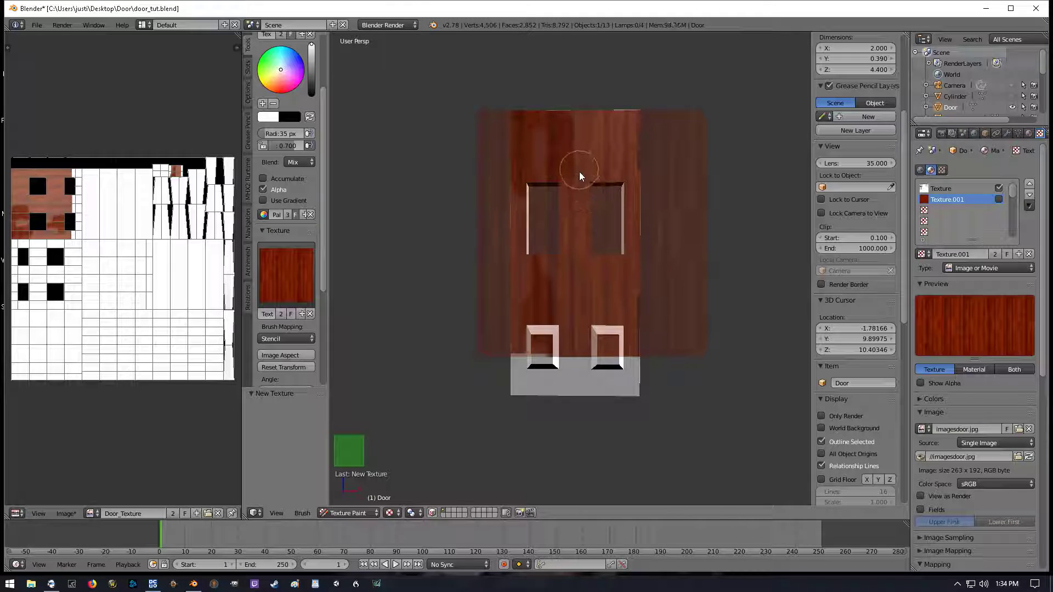
Lower the stencil to paint wood on the door's bottom end, and raise it again to repaint the upper front evenly
{"action": "right_click_drag", "start_coordinate": [581, 176], "coordinate": [579, 225]}
{"action": "mouse_move", "coordinate": [550, 368]}
{"action": "left_mouse_down"}
{"action": "mouse_move", "coordinate": [541, 353]}
{"action": "mouse_move", "coordinate": [520, 362]}
{"action": "mouse_move", "coordinate": [512, 336]}
{"action": "mouse_move", "coordinate": [556, 409]}
{"action": "mouse_move", "coordinate": [609, 378]}
{"action": "mouse_move", "coordinate": [590, 357]}
{"action": "mouse_move", "coordinate": [532, 361]}
{"action": "mouse_move", "coordinate": [536, 404]}
{"action": "mouse_move", "coordinate": [569, 329]}
{"action": "mouse_move", "coordinate": [645, 355]}
{"action": "mouse_move", "coordinate": [542, 329]}
{"action": "mouse_move", "coordinate": [510, 395]}
{"action": "mouse_move", "coordinate": [602, 278]}
{"action": "mouse_move", "coordinate": [562, 225]}
{"action": "mouse_move", "coordinate": [540, 314]}
{"action": "mouse_move", "coordinate": [541, 207]}
{"action": "mouse_move", "coordinate": [524, 218]}
{"action": "left_mouse_up"}
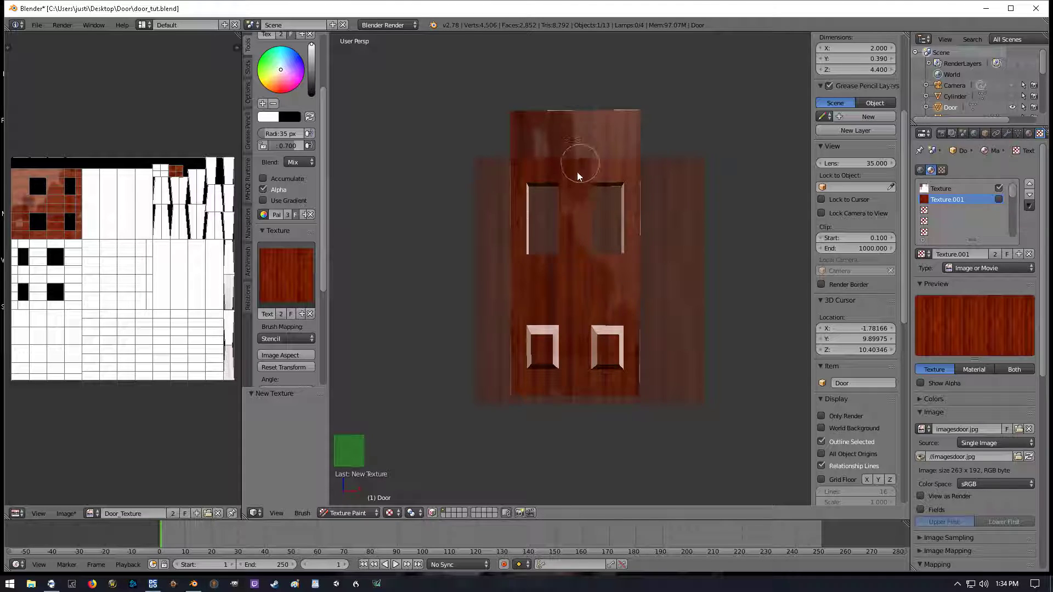
{"action": "right_click_drag", "start_coordinate": [587, 222], "coordinate": [580, 193]}
{"action": "left_click", "coordinate": [605, 328]}
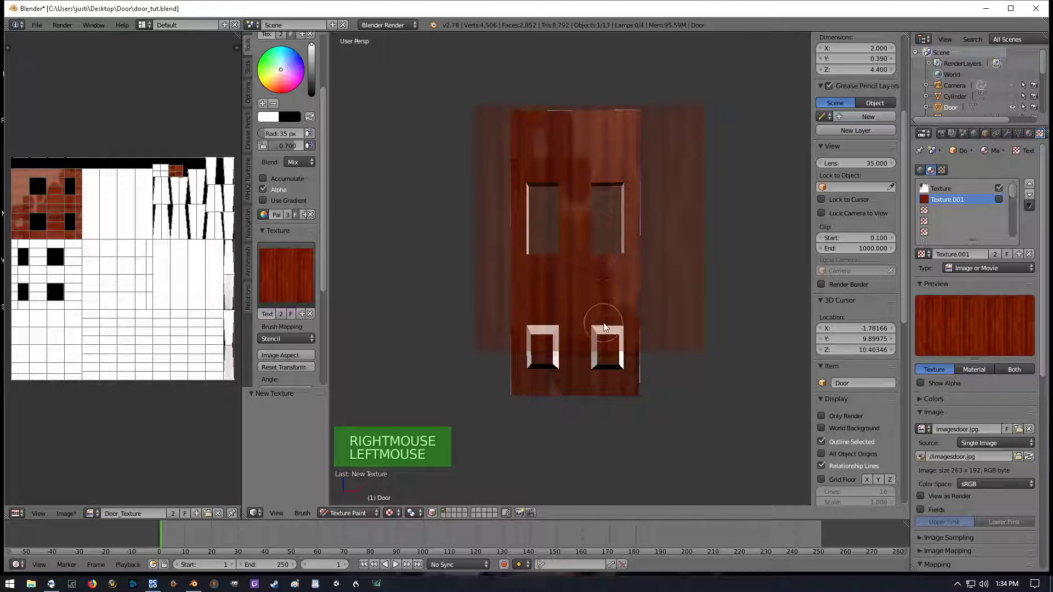
{"action": "mouse_move", "coordinate": [628, 243]}
{"action": "left_mouse_down"}
{"action": "mouse_move", "coordinate": [620, 118]}
{"action": "mouse_move", "coordinate": [592, 169]}
{"action": "mouse_move", "coordinate": [568, 157]}
{"action": "left_mouse_up"}
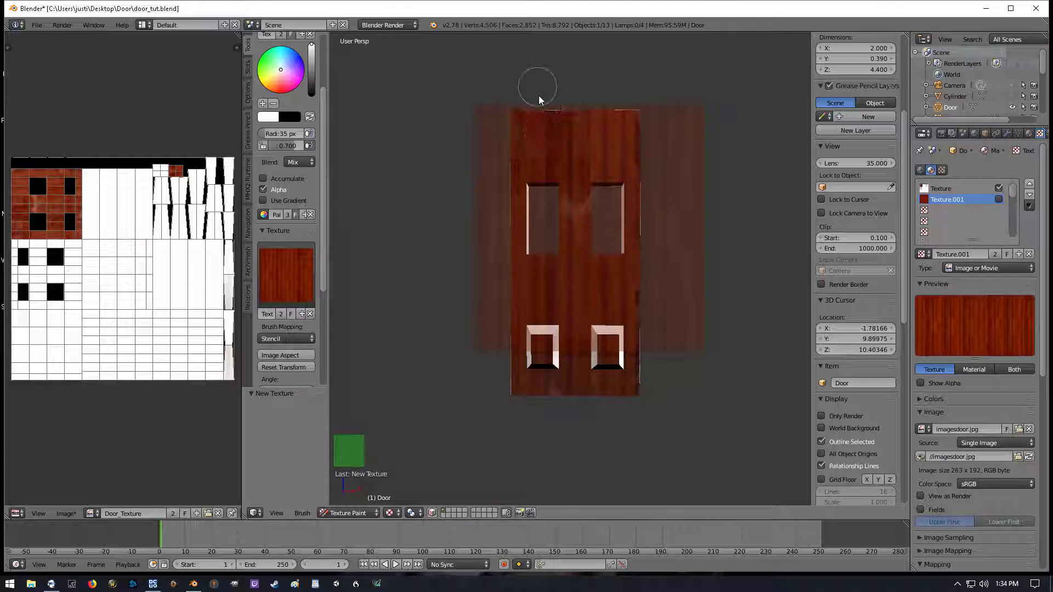
Lower the wood stencil over the front's two lower raised panels and paint the bevels on their first side and top
{"action": "right_click_drag", "start_coordinate": [595, 207], "coordinate": [591, 285]}
{"action": "mouse_move", "coordinate": [657, 281]}
{"action": "middle_mouse_down"}
{"action": "mouse_move", "coordinate": [645, 315]}
{"action": "mouse_move", "coordinate": [585, 315]}
{"action": "middle_mouse_up"}
{"action": "left_click", "coordinate": [598, 363]}
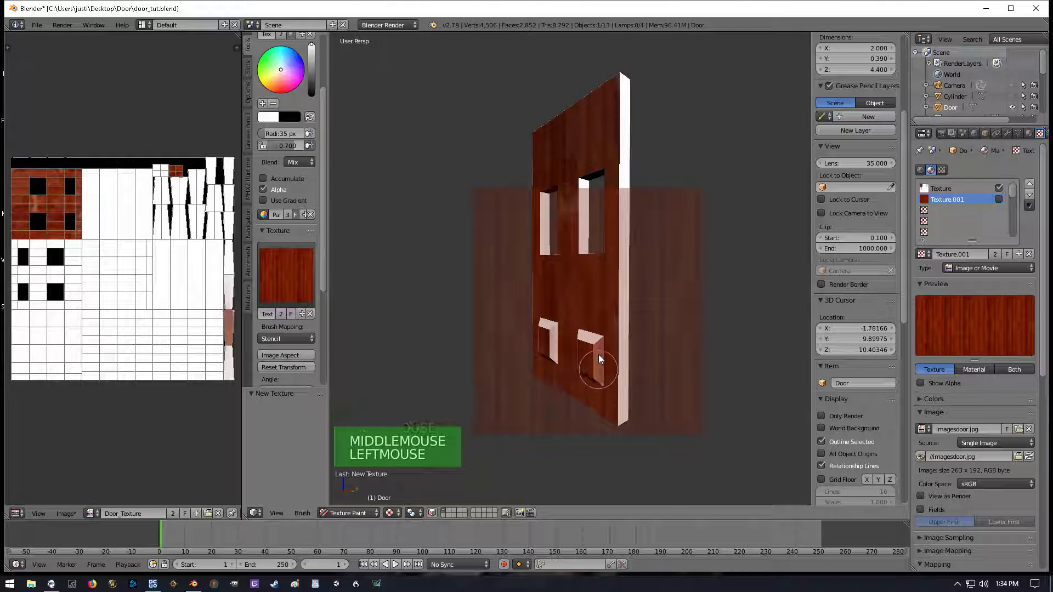
{"action": "right_click_drag", "start_coordinate": [599, 362], "coordinate": [584, 332]}
{"action": "mouse_move", "coordinate": [585, 333]}
{"action": "middle_mouse_down"}
{"action": "mouse_move", "coordinate": [621, 327]}
{"action": "mouse_move", "coordinate": [640, 344]}
{"action": "mouse_move", "coordinate": [573, 361]}
{"action": "mouse_move", "coordinate": [582, 344]}
{"action": "middle_mouse_up"}
{"action": "left_click", "coordinate": [604, 330]}
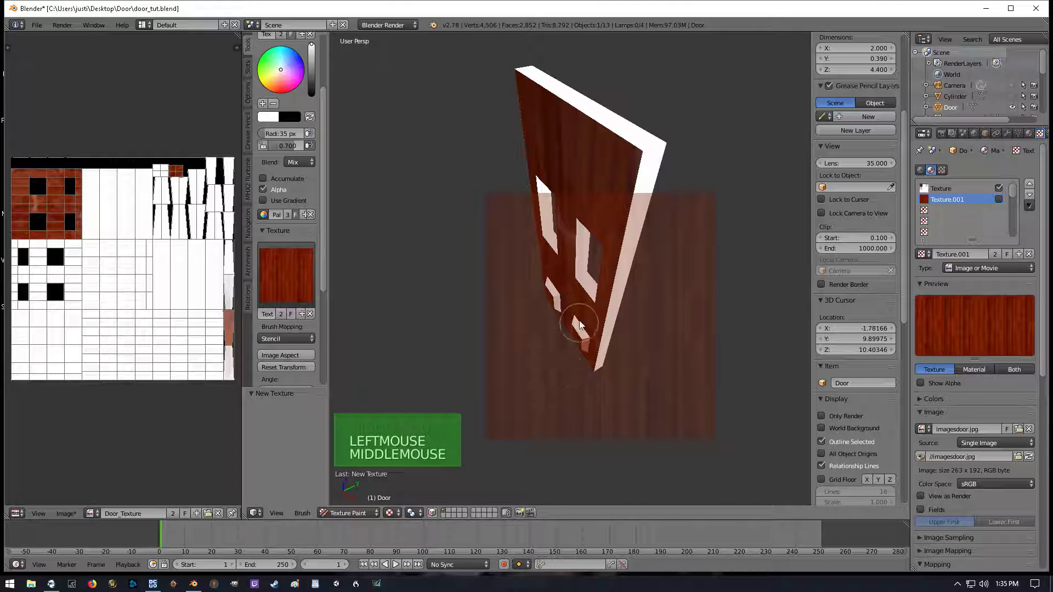
{"action": "left_click", "coordinate": [582, 343]}
{"action": "left_click", "coordinate": [553, 280]}
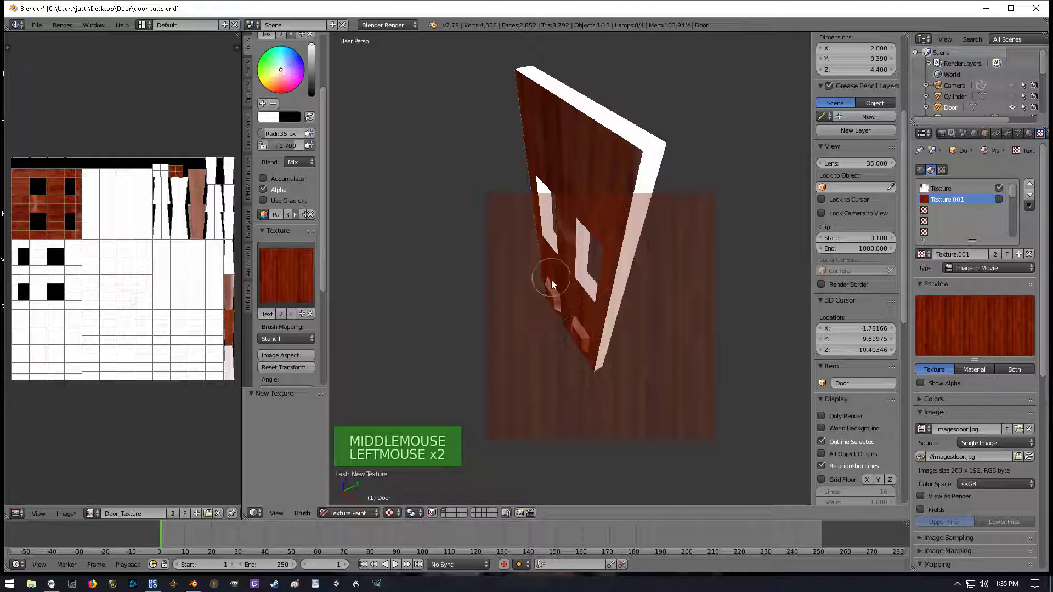
Paint the wood stencil onto the opposite side and bottom bevels of the front's two lower panels
{"action": "middle_click_drag", "start_coordinate": [567, 292], "coordinate": [709, 244]}
{"action": "left_click", "coordinate": [554, 341]}
{"action": "mouse_move", "coordinate": [548, 361]}
{"action": "middle_mouse_down"}
{"action": "mouse_move", "coordinate": [596, 314]}
{"action": "mouse_move", "coordinate": [569, 225]}
{"action": "mouse_move", "coordinate": [571, 196]}
{"action": "middle_mouse_up"}
{"action": "left_click", "coordinate": [601, 316]}
{"action": "left_click", "coordinate": [545, 298]}
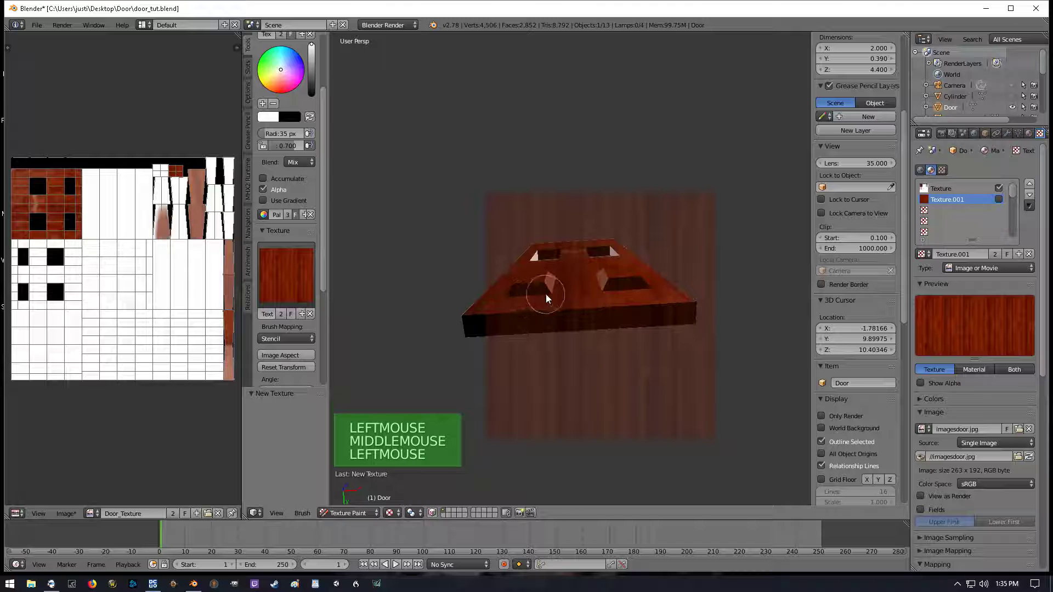
{"action": "left_click", "coordinate": [631, 282]}
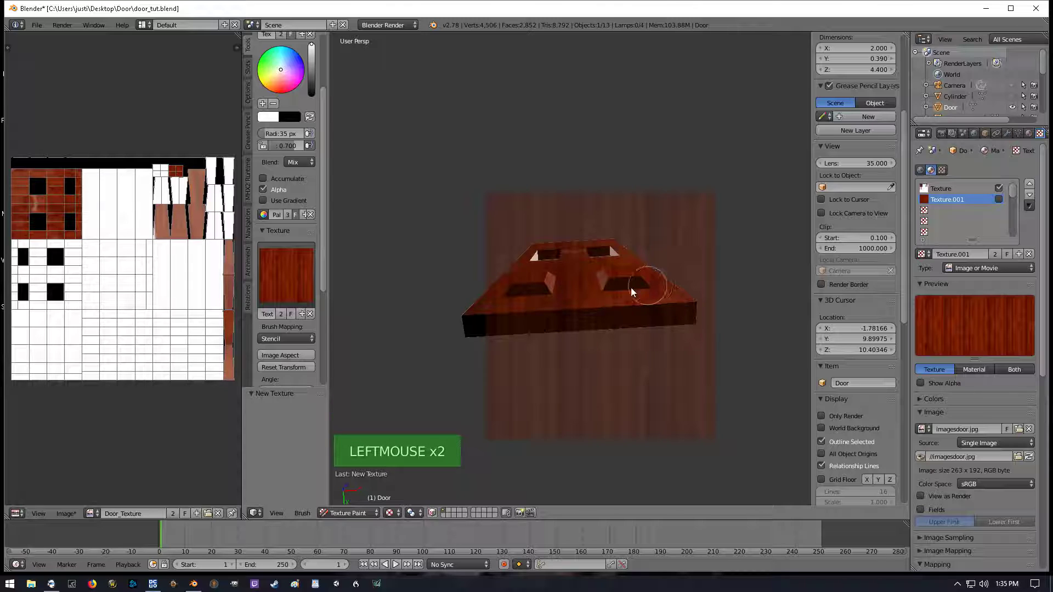
Paint another coat of wood over the front's lower panels and their bevels, starting with the bottom bevels
{"action": "scroll", "coordinate": [569, 279], "scroll_direction": "up", "scroll_amount": 2}
{"action": "mouse_move", "coordinate": [568, 279]}
{"action": "middle_mouse_down"}
{"action": "mouse_move", "coordinate": [560, 340]}
{"action": "mouse_move", "coordinate": [503, 380]}
{"action": "mouse_move", "coordinate": [543, 413]}
{"action": "mouse_move", "coordinate": [592, 394]}
{"action": "mouse_move", "coordinate": [571, 387]}
{"action": "middle_mouse_up"}
{"action": "left_click", "coordinate": [536, 377]}
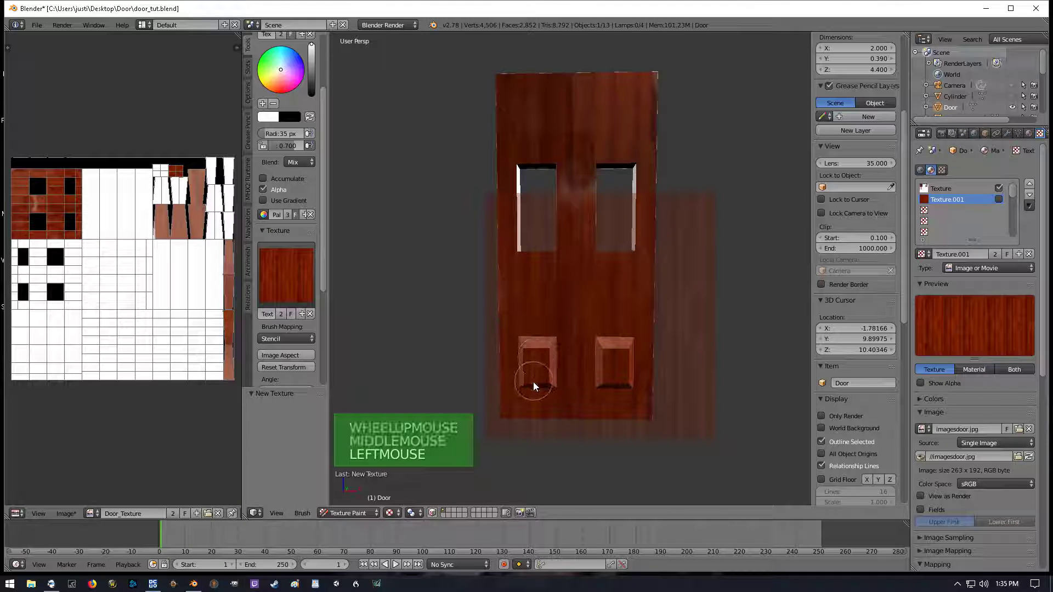
{"action": "left_click", "coordinate": [615, 391]}
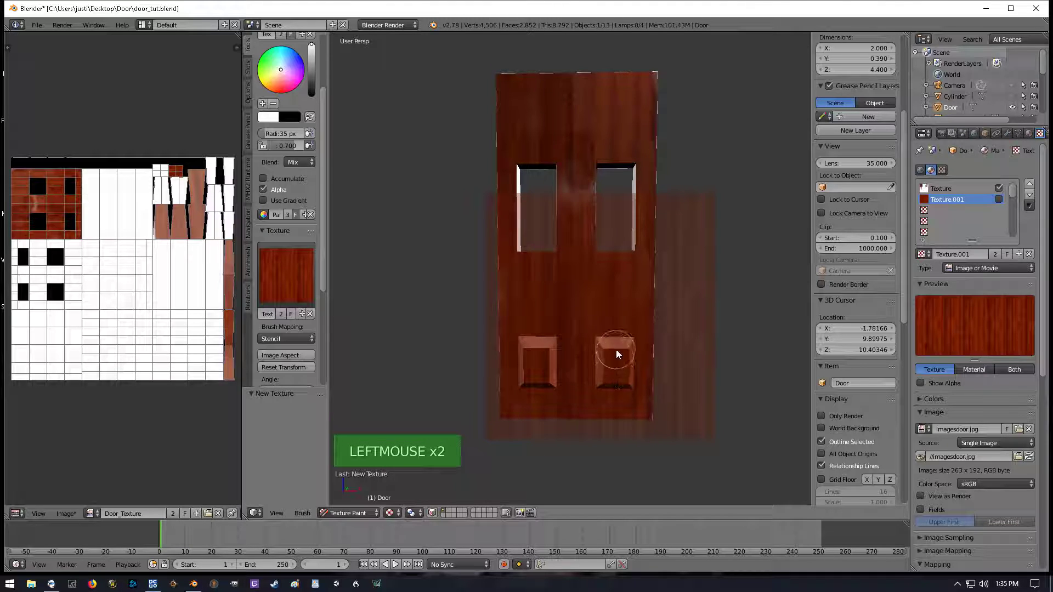
{"action": "middle_click_drag", "start_coordinate": [650, 342], "coordinate": [594, 348]}
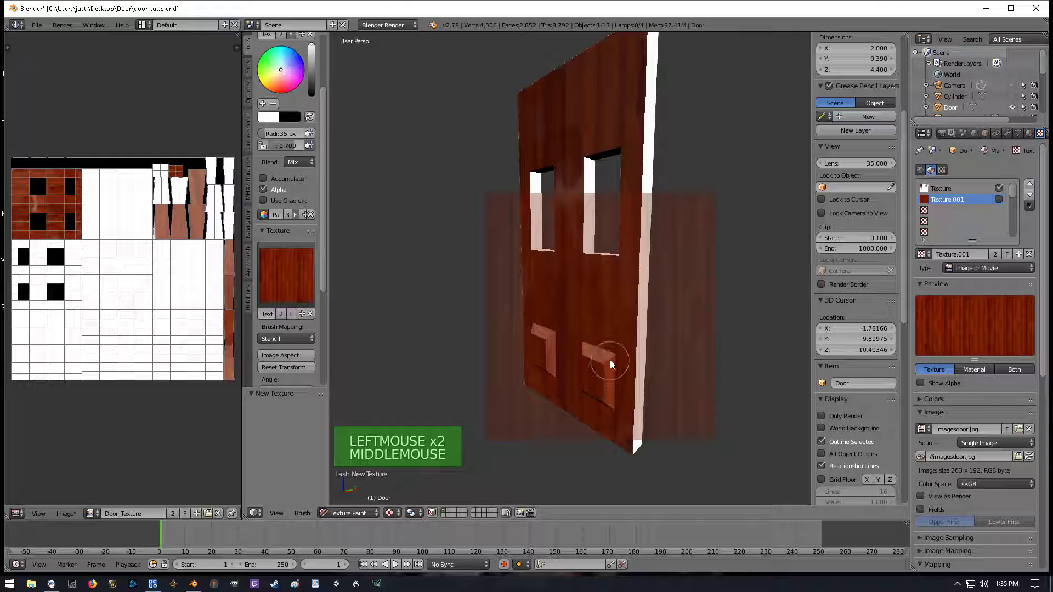
{"action": "left_click", "coordinate": [610, 362]}
{"action": "middle_click_drag", "start_coordinate": [615, 388], "coordinate": [620, 394]}
{"action": "left_click", "coordinate": [593, 343]}
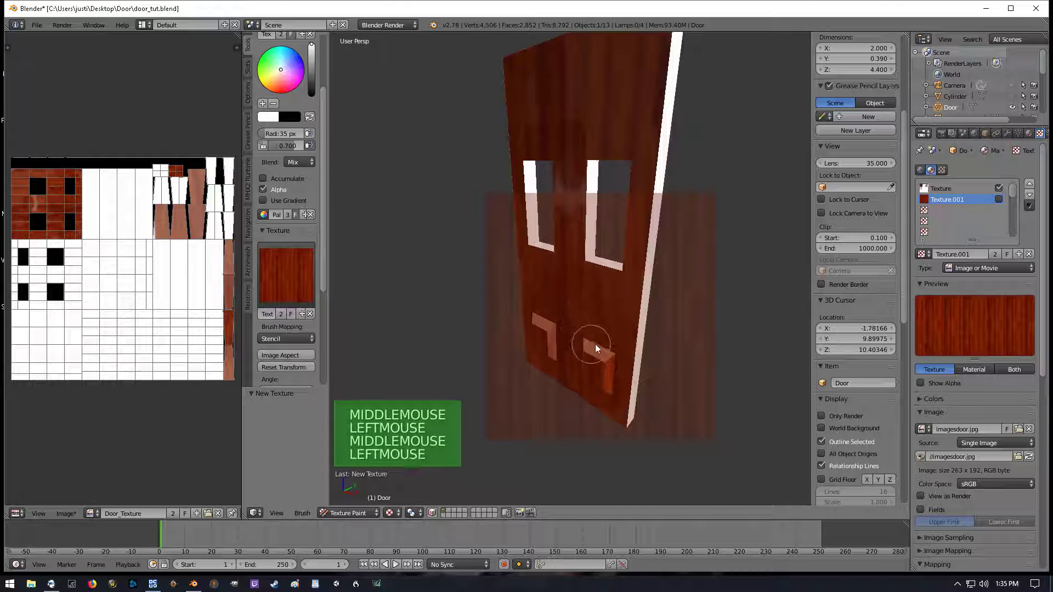
Darken the remaining pale bevels around the front's lower panels with further wood strokes from several sides
{"action": "middle_click_drag", "start_coordinate": [614, 351], "coordinate": [552, 395]}
{"action": "left_click_drag", "start_coordinate": [556, 375], "coordinate": [561, 338]}
{"action": "middle_click_drag", "start_coordinate": [566, 330], "coordinate": [623, 305]}
{"action": "left_click", "coordinate": [536, 330]}
{"action": "mouse_move", "coordinate": [529, 328]}
{"action": "middle_mouse_down"}
{"action": "mouse_move", "coordinate": [521, 350]}
{"action": "mouse_move", "coordinate": [570, 278]}
{"action": "middle_mouse_up"}
{"action": "left_click", "coordinate": [541, 291]}
{"action": "left_click", "coordinate": [547, 337]}
{"action": "middle_click_drag", "start_coordinate": [547, 341], "coordinate": [567, 353]}
{"action": "left_click", "coordinate": [542, 359]}
Raise the stencil to repaint the wood on the door's upper front, and shift it clear of the door
{"action": "right_click_drag", "start_coordinate": [567, 354], "coordinate": [571, 239]}
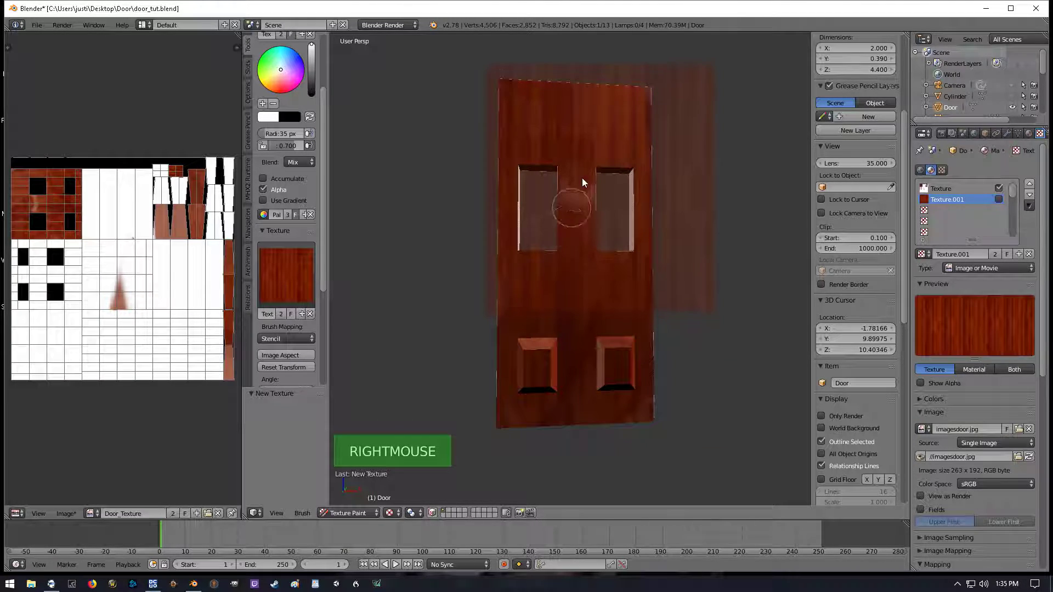
{"action": "mouse_move", "coordinate": [627, 107]}
{"action": "right_mouse_down"}
{"action": "mouse_move", "coordinate": [569, 188]}
{"action": "mouse_move", "coordinate": [625, 113]}
{"action": "right_mouse_up"}
{"action": "left_click", "coordinate": [635, 90]}
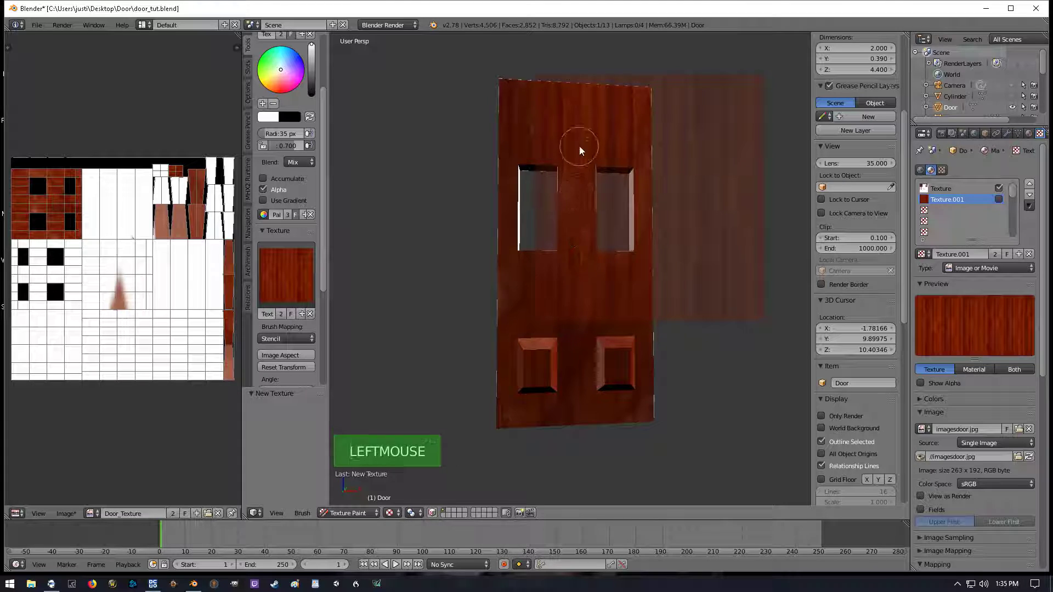
{"action": "right_click_drag", "start_coordinate": [635, 272], "coordinate": [332, 303]}
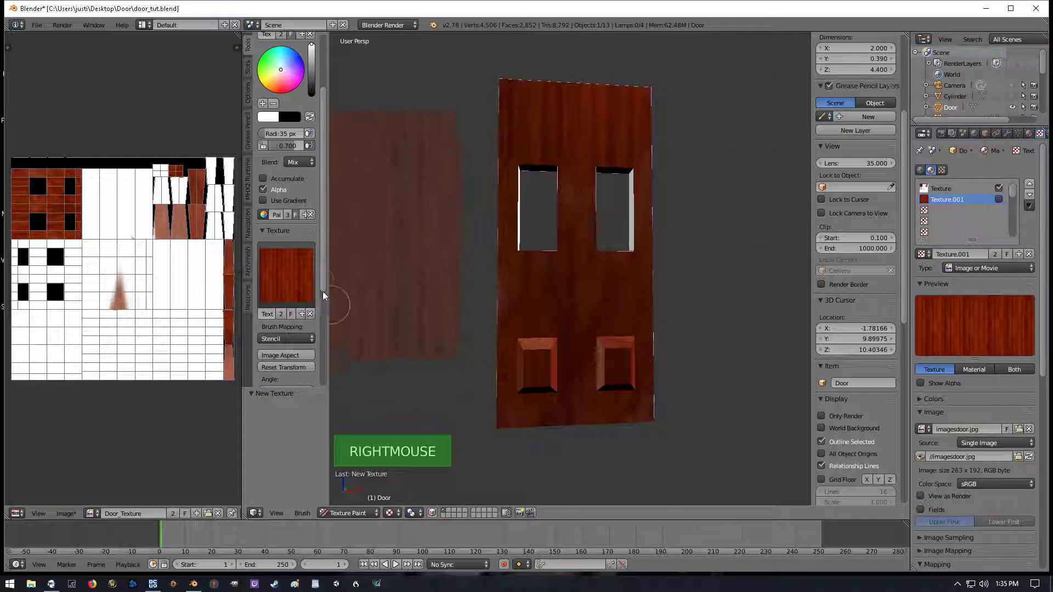
Bring the stencil back over the door to repaint the lower front, and raise it to even out the upper front
{"action": "middle_click_drag", "start_coordinate": [400, 278], "coordinate": [574, 279]}
{"action": "scroll", "coordinate": [526, 293], "scroll_direction": "down", "scroll_amount": 3}
{"action": "scroll", "coordinate": [568, 284], "scroll_direction": "up", "scroll_amount": 5}
{"action": "scroll", "coordinate": [567, 284], "scroll_direction": "down", "scroll_amount": 3}
{"action": "right_click_drag", "start_coordinate": [363, 206], "coordinate": [572, 291]}
{"action": "left_click_drag", "start_coordinate": [571, 291], "coordinate": [582, 276]}
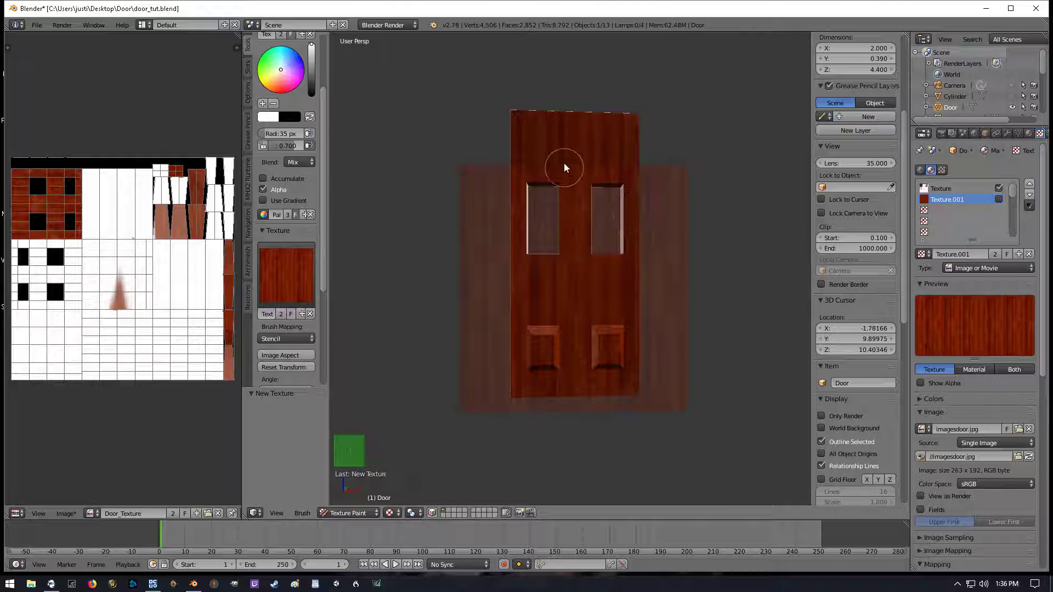
{"action": "right_click_drag", "start_coordinate": [552, 282], "coordinate": [553, 169]}
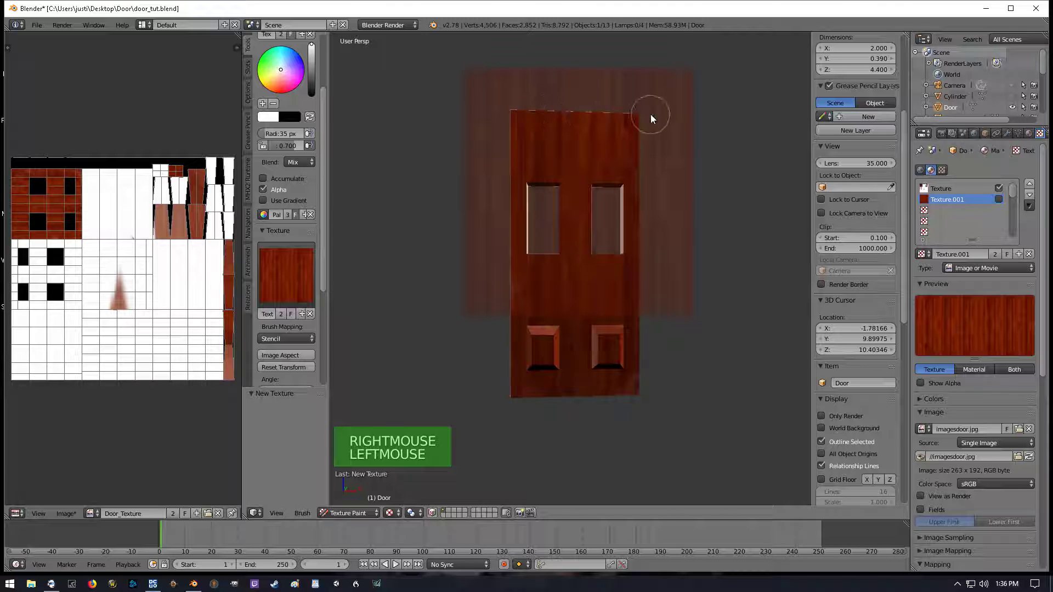
Paint a first coat of wood along the door's narrow long edge, moving the stencil from the upper to the lower half
{"action": "middle_click_drag", "start_coordinate": [601, 219], "coordinate": [594, 225]}
{"action": "right_click_drag", "start_coordinate": [594, 225], "coordinate": [458, 275]}
{"action": "middle_click_drag", "start_coordinate": [705, 268], "coordinate": [591, 273]}
{"action": "mouse_move", "coordinate": [591, 274]}
{"action": "right_mouse_down"}
{"action": "mouse_move", "coordinate": [555, 255]}
{"action": "mouse_move", "coordinate": [616, 133]}
{"action": "right_mouse_up"}
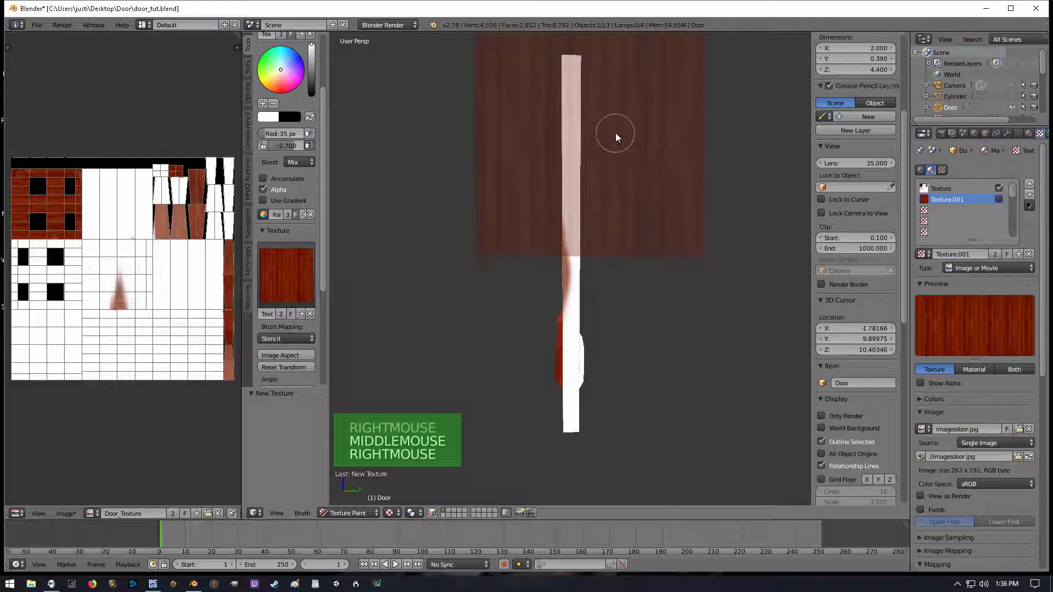
{"action": "left_click_drag", "start_coordinate": [582, 71], "coordinate": [580, 323]}
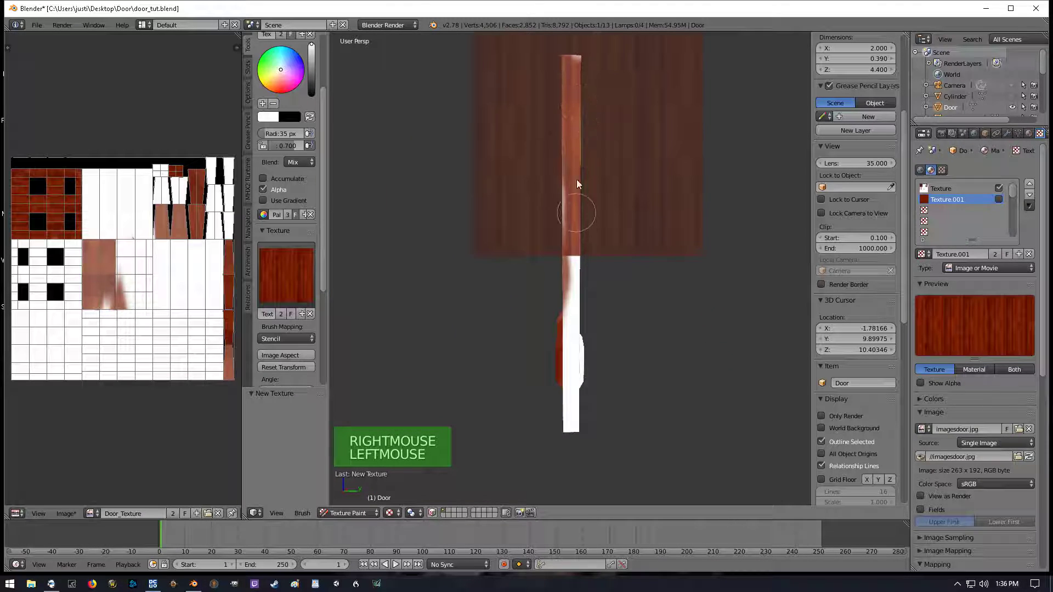
{"action": "right_click_drag", "start_coordinate": [586, 192], "coordinate": [600, 374]}
{"action": "mouse_move", "coordinate": [600, 374]}
{"action": "left_mouse_down"}
{"action": "mouse_move", "coordinate": [576, 406]}
{"action": "mouse_move", "coordinate": [586, 393]}
{"action": "mouse_move", "coordinate": [567, 282]}
{"action": "mouse_move", "coordinate": [604, 271]}
{"action": "left_mouse_up"}
{"action": "right_click_drag", "start_coordinate": [605, 271], "coordinate": [572, 328]}
{"action": "mouse_move", "coordinate": [573, 328]}
{"action": "left_mouse_down"}
{"action": "mouse_move", "coordinate": [593, 340]}
{"action": "mouse_move", "coordinate": [572, 307]}
{"action": "mouse_move", "coordinate": [575, 209]}
{"action": "left_mouse_up"}
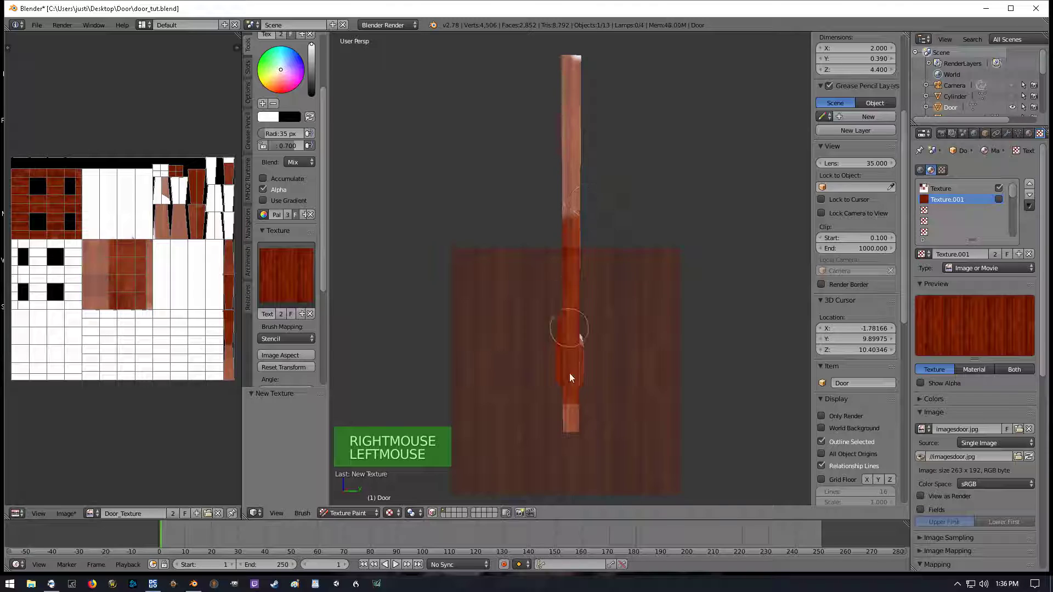
Apply a second coat of wood along the same narrow edge, repositioning the stencil to cover both its upper and lower ends
{"action": "right_click_drag", "start_coordinate": [569, 354], "coordinate": [567, 260]}
{"action": "left_click_drag", "start_coordinate": [568, 260], "coordinate": [568, 52]}
{"action": "right_click_drag", "start_coordinate": [585, 176], "coordinate": [589, 117]}
{"action": "left_click_drag", "start_coordinate": [581, 70], "coordinate": [583, 50]}
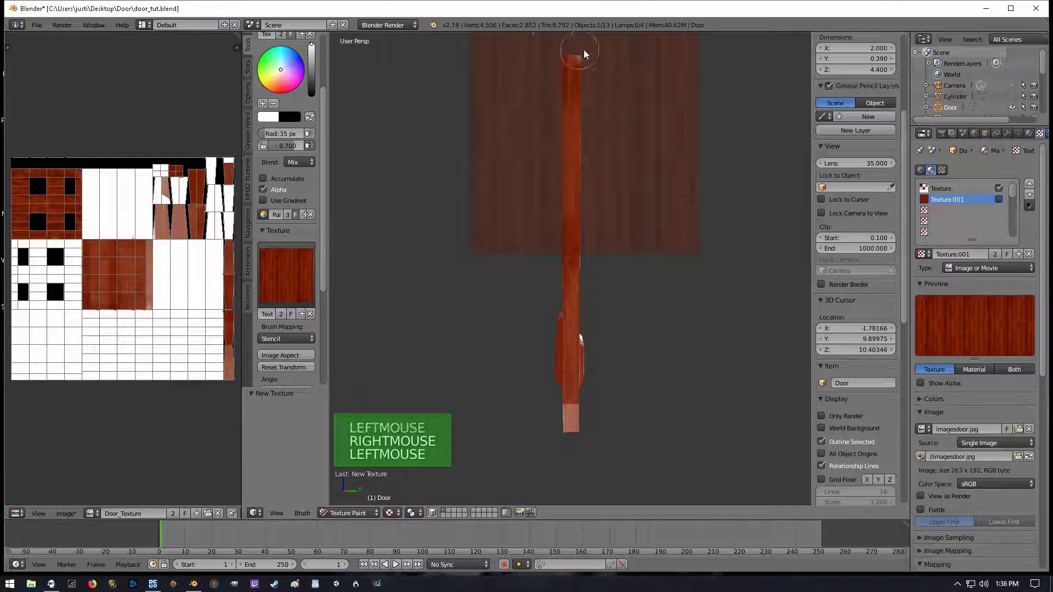
{"action": "right_click_drag", "start_coordinate": [555, 155], "coordinate": [583, 338]}
{"action": "left_click_drag", "start_coordinate": [588, 414], "coordinate": [580, 443]}
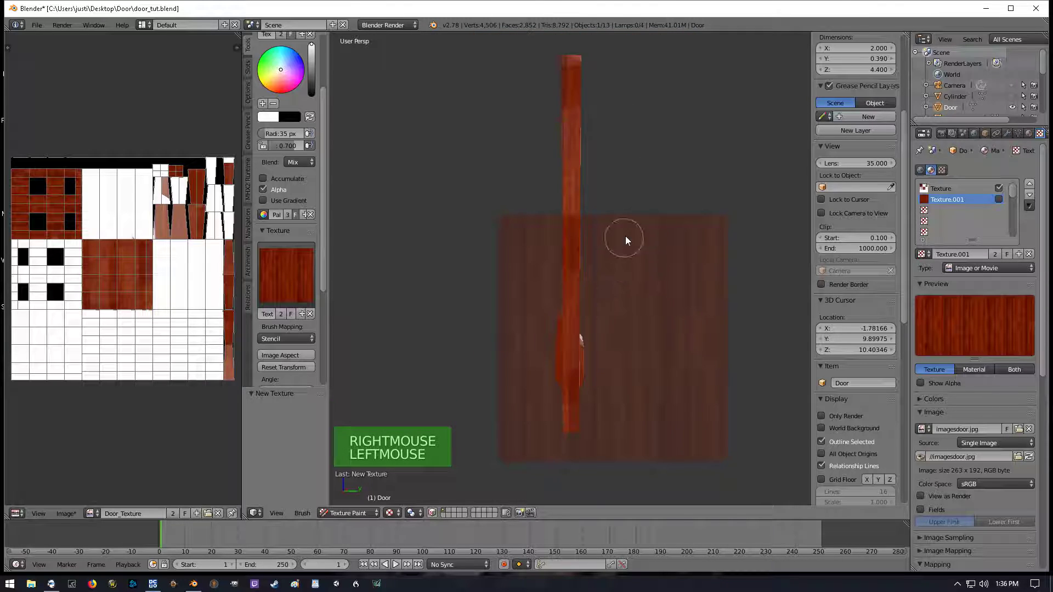
Align the stencil with the top of the door's unpainted back and paint wood above and around the windows
{"action": "middle_click_drag", "start_coordinate": [660, 174], "coordinate": [541, 176]}
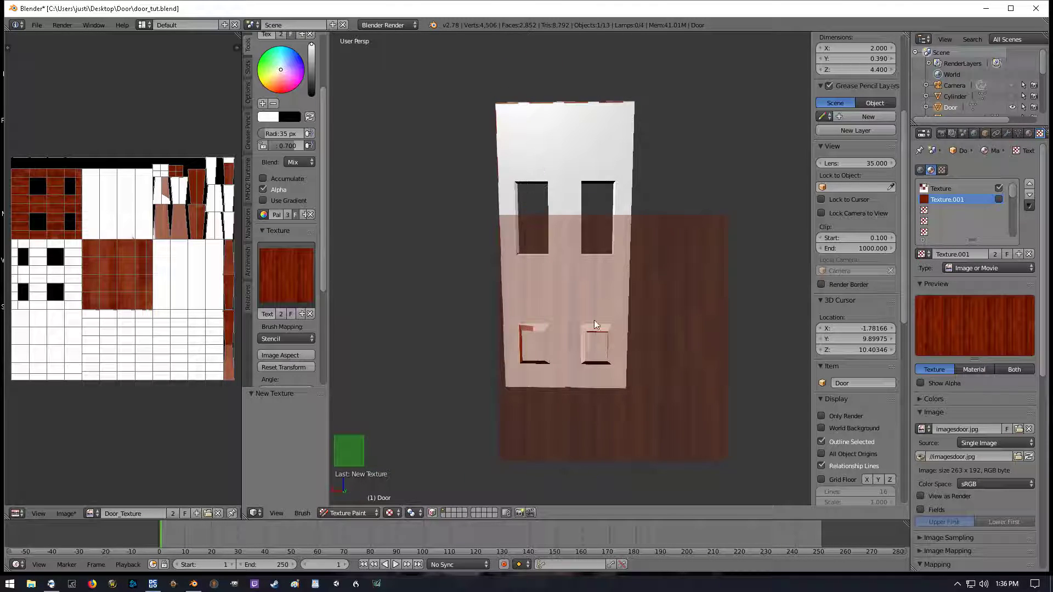
{"action": "right_click_drag", "start_coordinate": [575, 297], "coordinate": [605, 241]}
{"action": "left_click_drag", "start_coordinate": [528, 167], "coordinate": [521, 137]}
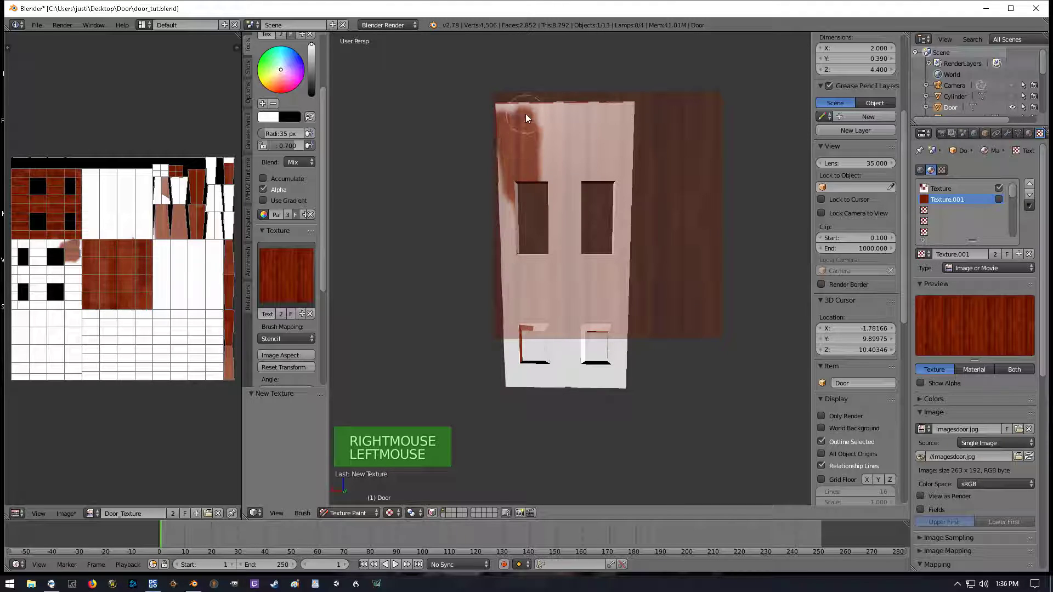
{"action": "mouse_move", "coordinate": [513, 174]}
{"action": "left_mouse_down"}
{"action": "mouse_move", "coordinate": [611, 136]}
{"action": "mouse_move", "coordinate": [602, 119]}
{"action": "mouse_move", "coordinate": [545, 105]}
{"action": "left_mouse_up"}
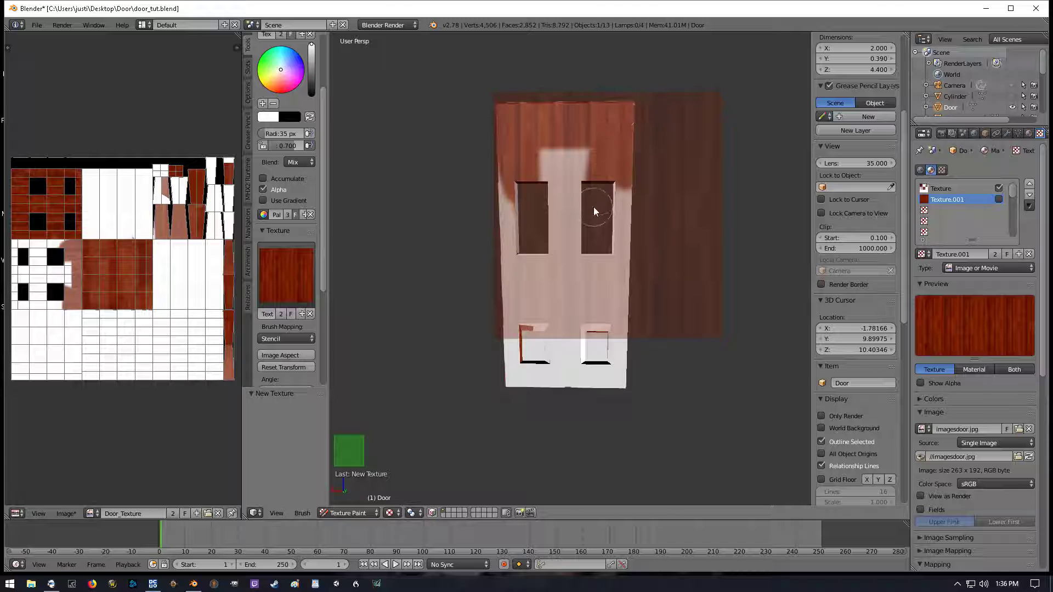
{"action": "mouse_move", "coordinate": [574, 133]}
{"action": "left_mouse_down"}
{"action": "mouse_move", "coordinate": [545, 236]}
{"action": "mouse_move", "coordinate": [527, 130]}
{"action": "mouse_move", "coordinate": [513, 242]}
{"action": "left_mouse_up"}
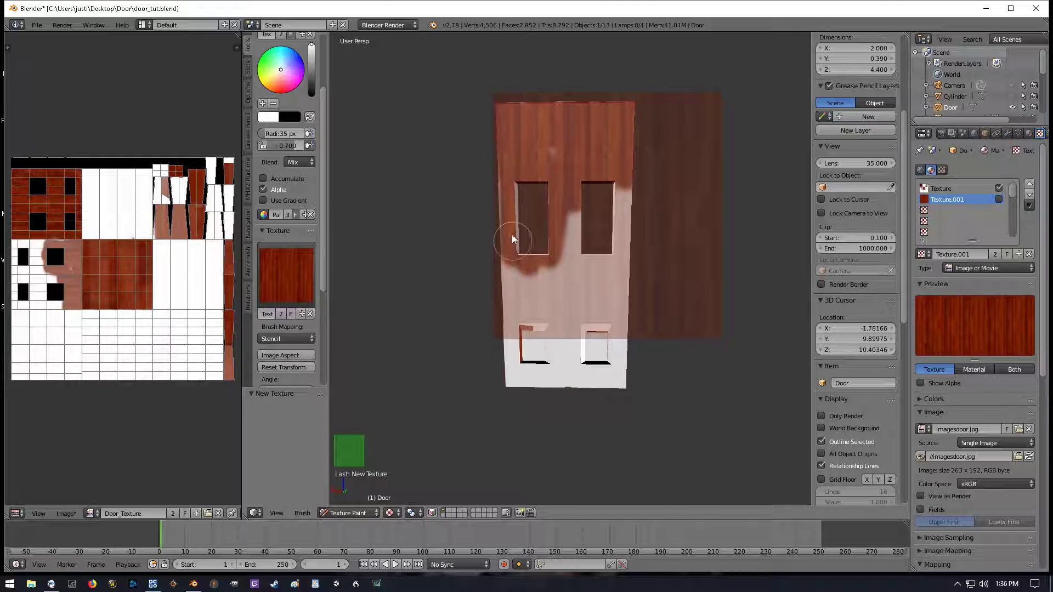
Lower the stencil on the door's back and paint wood over the area below the windows and the lower panels
{"action": "right_click_drag", "start_coordinate": [536, 181], "coordinate": [542, 277]}
{"action": "mouse_move", "coordinate": [541, 277]}
{"action": "left_mouse_down"}
{"action": "mouse_move", "coordinate": [522, 265]}
{"action": "mouse_move", "coordinate": [538, 399]}
{"action": "mouse_move", "coordinate": [540, 296]}
{"action": "mouse_move", "coordinate": [522, 381]}
{"action": "mouse_move", "coordinate": [507, 351]}
{"action": "mouse_move", "coordinate": [500, 416]}
{"action": "mouse_move", "coordinate": [510, 235]}
{"action": "mouse_move", "coordinate": [532, 207]}
{"action": "mouse_move", "coordinate": [560, 301]}
{"action": "mouse_move", "coordinate": [585, 313]}
{"action": "mouse_move", "coordinate": [591, 174]}
{"action": "mouse_move", "coordinate": [614, 220]}
{"action": "mouse_move", "coordinate": [611, 379]}
{"action": "mouse_move", "coordinate": [617, 308]}
{"action": "left_mouse_up"}
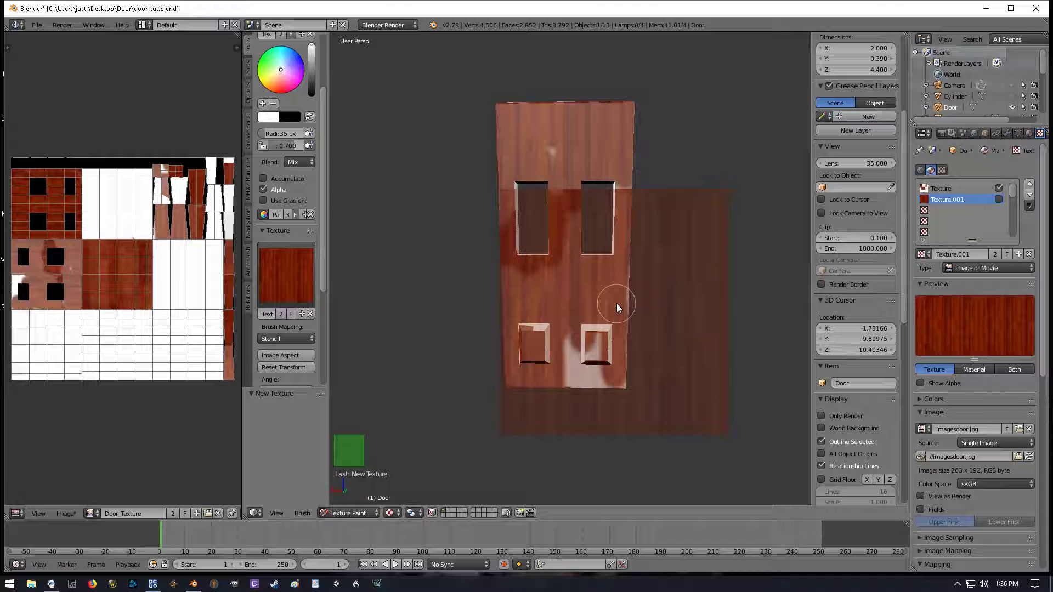
{"action": "mouse_move", "coordinate": [632, 400]}
{"action": "left_mouse_down"}
{"action": "mouse_move", "coordinate": [606, 387]}
{"action": "mouse_move", "coordinate": [576, 340]}
{"action": "mouse_move", "coordinate": [571, 398]}
{"action": "mouse_move", "coordinate": [561, 328]}
{"action": "left_mouse_up"}
Paint a second coat of wood over the door's back, covering the upper half and the lower half in turn
{"action": "right_click_drag", "start_coordinate": [584, 318], "coordinate": [576, 228]}
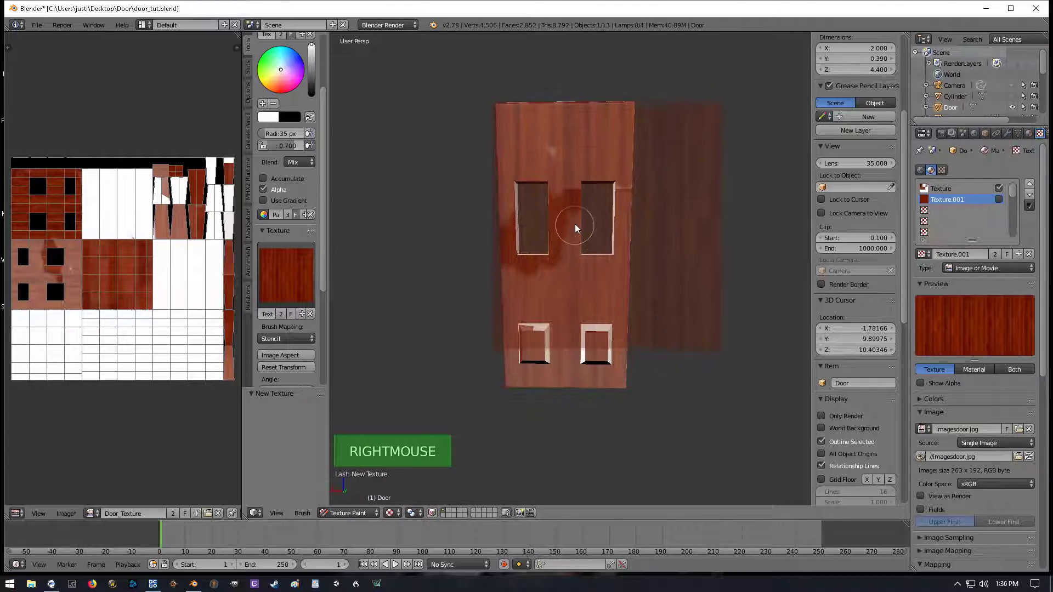
{"action": "mouse_move", "coordinate": [500, 104]}
{"action": "left_mouse_down"}
{"action": "mouse_move", "coordinate": [524, 160]}
{"action": "mouse_move", "coordinate": [504, 246]}
{"action": "mouse_move", "coordinate": [536, 82]}
{"action": "mouse_move", "coordinate": [575, 230]}
{"action": "mouse_move", "coordinate": [596, 108]}
{"action": "mouse_move", "coordinate": [616, 155]}
{"action": "mouse_move", "coordinate": [630, 364]}
{"action": "mouse_move", "coordinate": [624, 305]}
{"action": "mouse_move", "coordinate": [587, 265]}
{"action": "mouse_move", "coordinate": [550, 356]}
{"action": "mouse_move", "coordinate": [552, 264]}
{"action": "mouse_move", "coordinate": [510, 257]}
{"action": "mouse_move", "coordinate": [512, 364]}
{"action": "mouse_move", "coordinate": [547, 195]}
{"action": "left_mouse_up"}
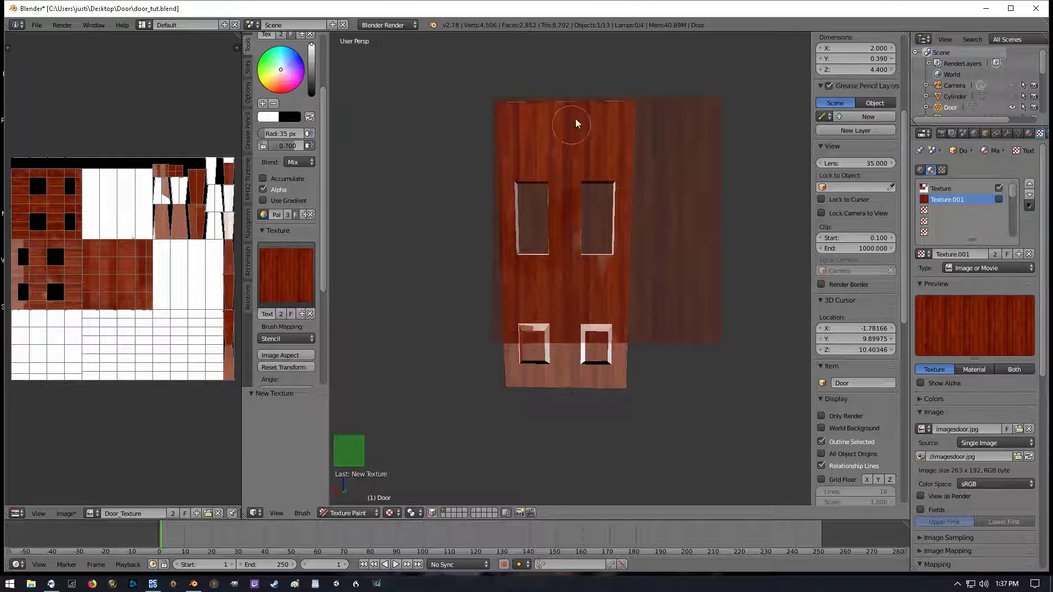
{"action": "middle_click_drag", "start_coordinate": [568, 208], "coordinate": [564, 200]}
{"action": "right_click_drag", "start_coordinate": [565, 200], "coordinate": [568, 296]}
{"action": "mouse_move", "coordinate": [512, 364]}
{"action": "left_mouse_down"}
{"action": "mouse_move", "coordinate": [510, 393]}
{"action": "mouse_move", "coordinate": [548, 359]}
{"action": "mouse_move", "coordinate": [602, 371]}
{"action": "mouse_move", "coordinate": [592, 377]}
{"action": "mouse_move", "coordinate": [508, 313]}
{"action": "mouse_move", "coordinate": [559, 360]}
{"action": "left_mouse_up"}
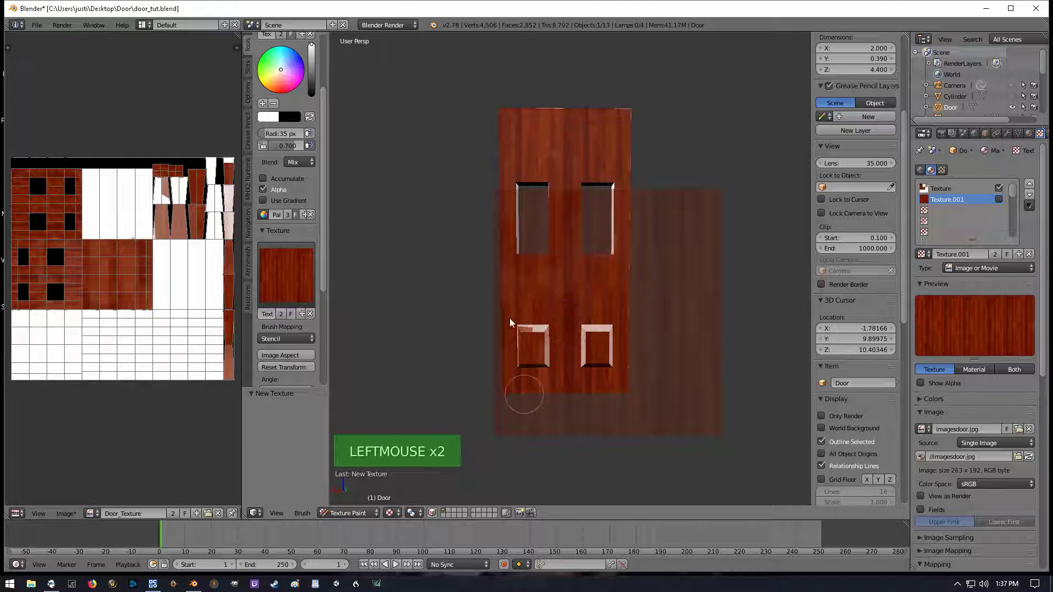
Reposition the stencil over the door's back to even out the wood around the windows and along the outer edges
{"action": "right_click_drag", "start_coordinate": [587, 303], "coordinate": [575, 218]}
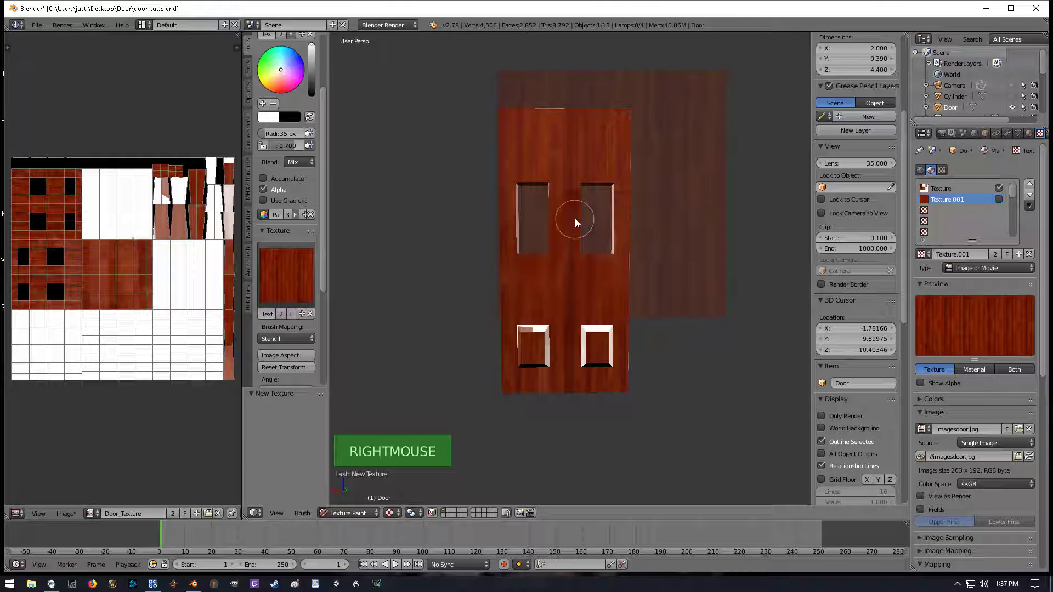
{"action": "left_click", "coordinate": [531, 218]}
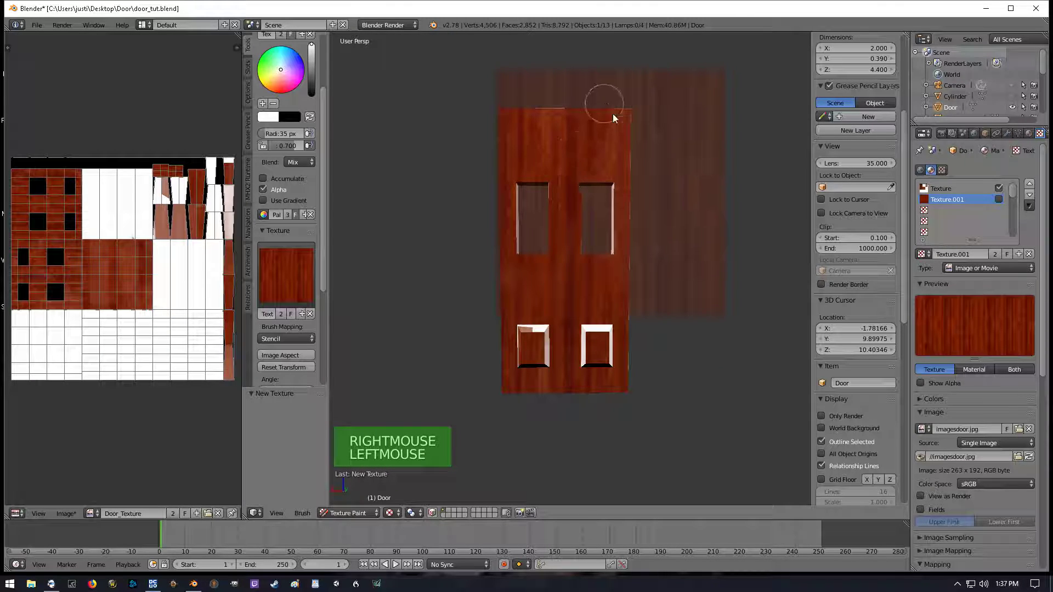
{"action": "left_click_drag", "start_coordinate": [616, 202], "coordinate": [636, 117]}
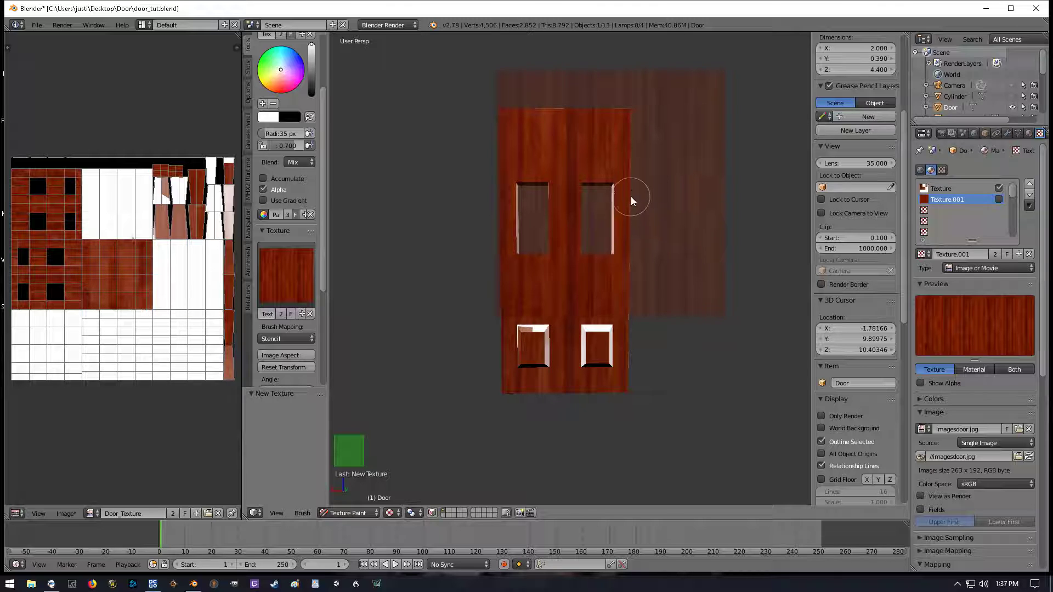
{"action": "middle_click_drag", "start_coordinate": [643, 219], "coordinate": [647, 213]}
{"action": "right_click_drag", "start_coordinate": [647, 212], "coordinate": [653, 236]}
{"action": "mouse_move", "coordinate": [654, 236]}
{"action": "left_mouse_down"}
{"action": "mouse_move", "coordinate": [623, 233]}
{"action": "mouse_move", "coordinate": [604, 297]}
{"action": "left_mouse_up"}
{"action": "right_click_drag", "start_coordinate": [620, 258], "coordinate": [626, 162]}
{"action": "left_click", "coordinate": [627, 109]}
{"action": "right_click_drag", "start_coordinate": [630, 103], "coordinate": [602, 136]}
{"action": "left_click", "coordinate": [542, 314]}
Position the stencil over the door's lower half and paint wood onto the white bevels of the lower panels
{"action": "right_click_drag", "start_coordinate": [560, 248], "coordinate": [558, 301]}
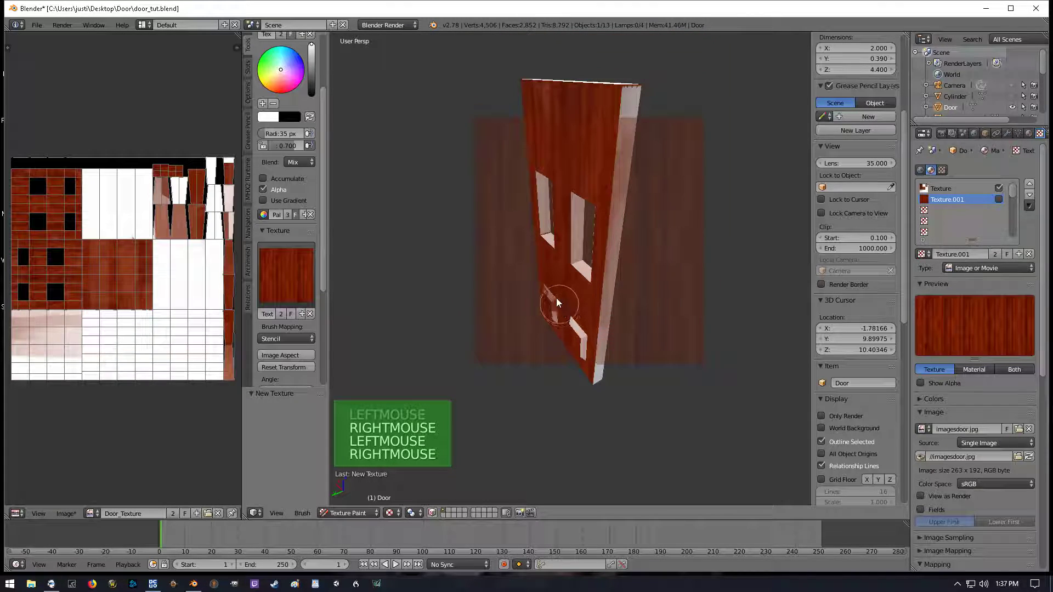
{"action": "left_click", "coordinate": [562, 312]}
{"action": "left_click", "coordinate": [553, 293]}
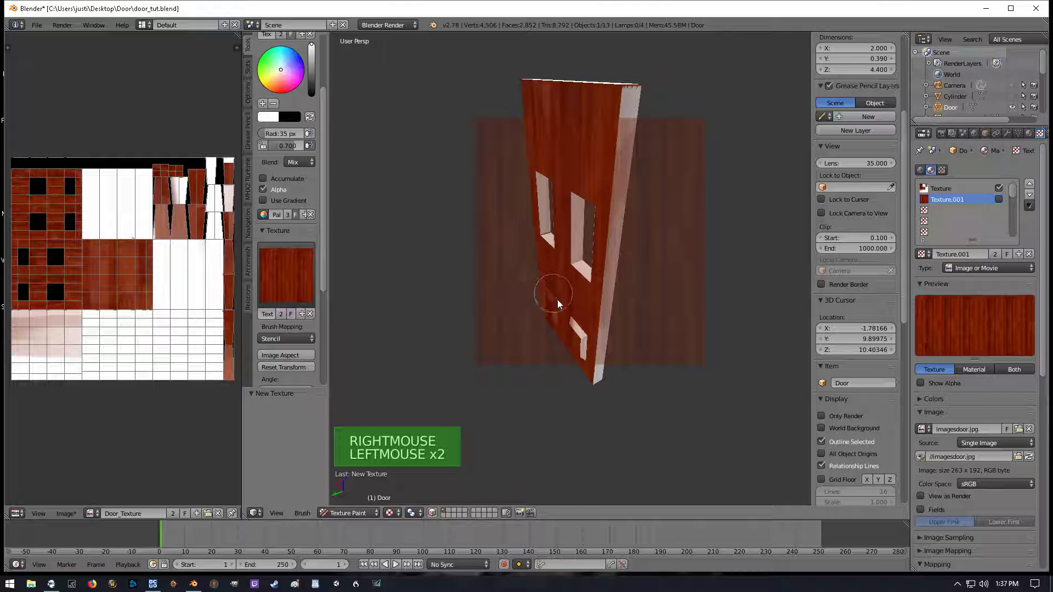
{"action": "left_click", "coordinate": [583, 334]}
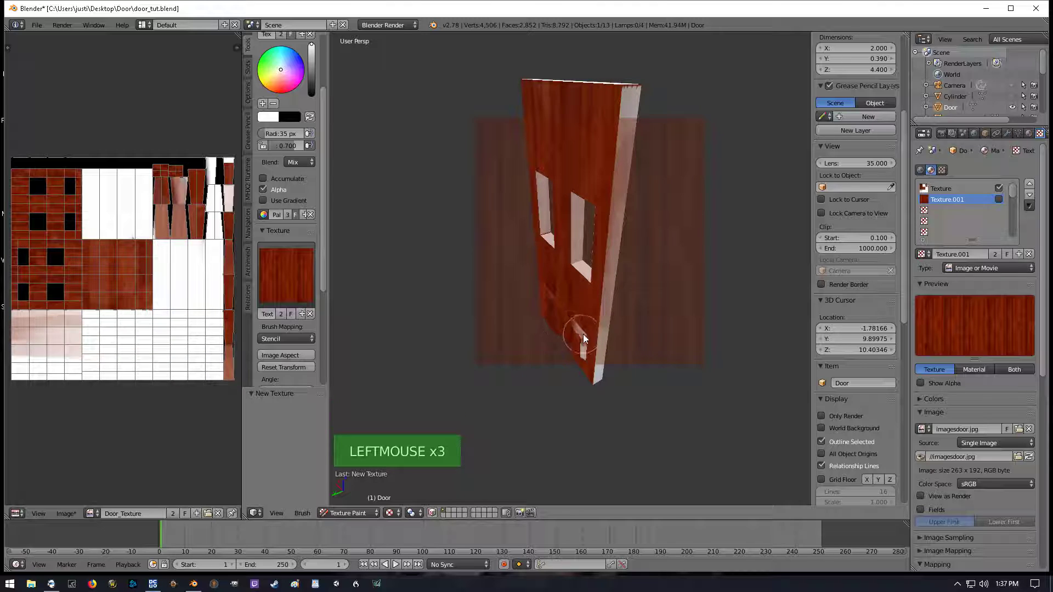
{"action": "left_click", "coordinate": [577, 327]}
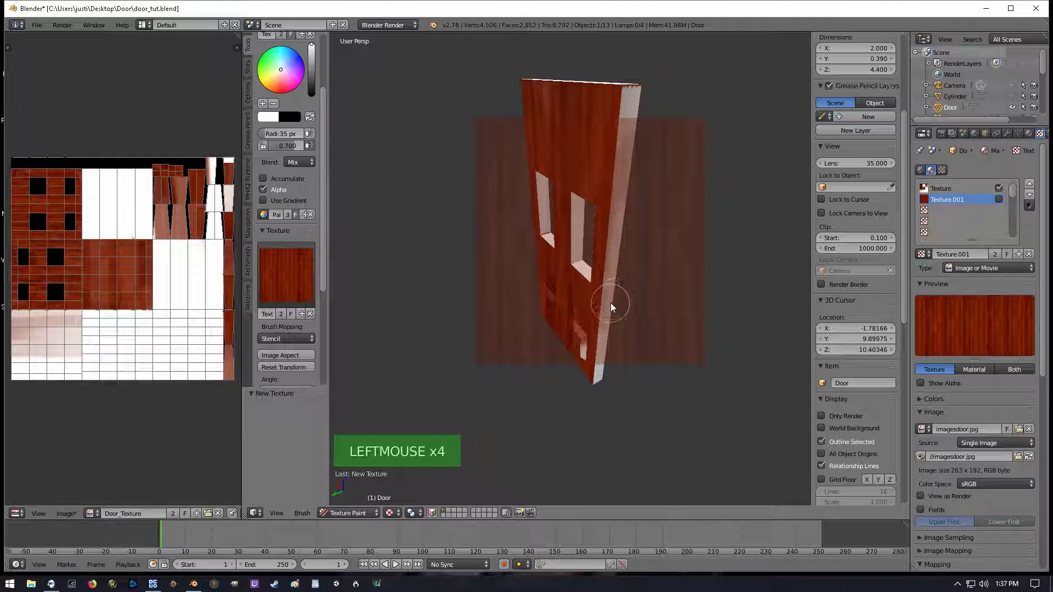
Realign the stencil from the opposite angle and paint wood over the remaining white bevels of both lower panels
{"action": "right_click_drag", "start_coordinate": [610, 302], "coordinate": [581, 325]}
{"action": "left_click", "coordinate": [582, 326]}
{"action": "left_click", "coordinate": [592, 340]}
{"action": "mouse_move", "coordinate": [585, 349]}
{"action": "middle_mouse_down"}
{"action": "mouse_move", "coordinate": [591, 307]}
{"action": "mouse_move", "coordinate": [720, 292]}
{"action": "mouse_move", "coordinate": [579, 328]}
{"action": "middle_mouse_up"}
{"action": "left_click", "coordinate": [578, 328]}
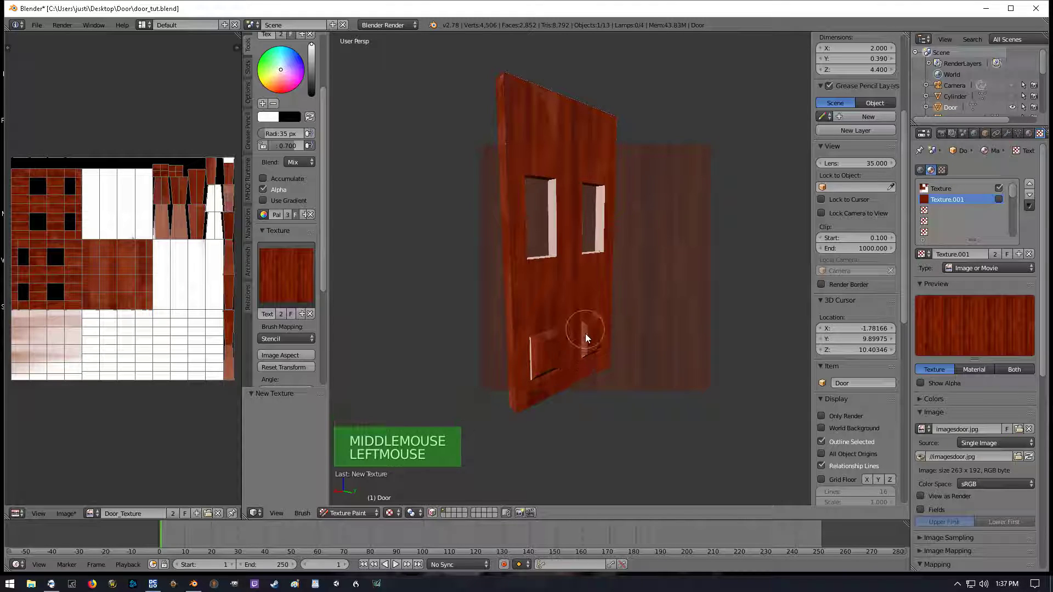
{"action": "left_click", "coordinate": [586, 318]}
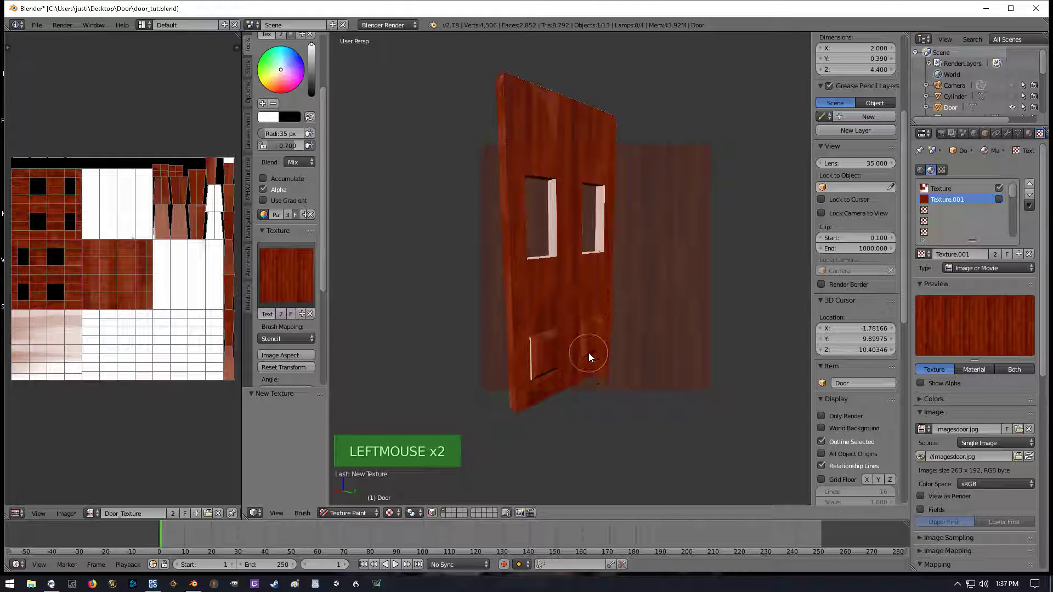
{"action": "middle_click_drag", "start_coordinate": [599, 324], "coordinate": [554, 357]}
{"action": "right_click_drag", "start_coordinate": [554, 357], "coordinate": [559, 360]}
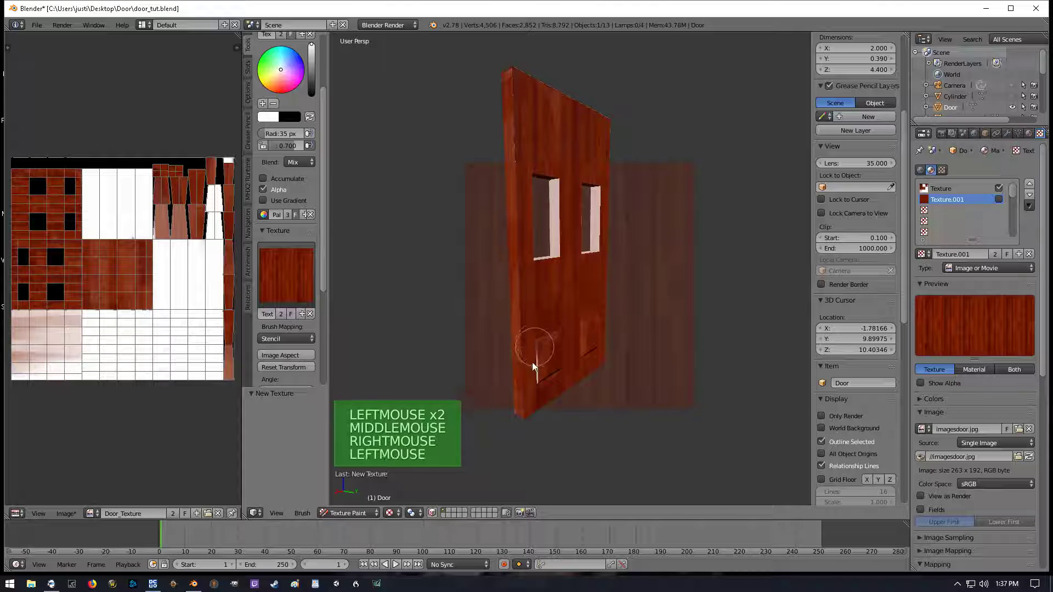
{"action": "left_click", "coordinate": [545, 352]}
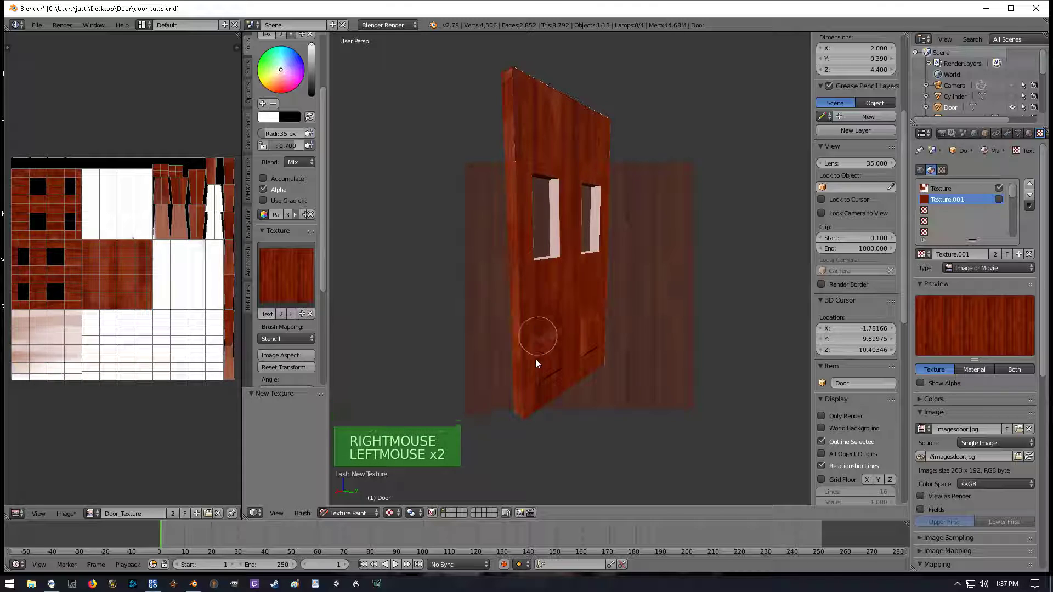
Recoat the door's narrow side edge with wood, covering the lower part and the upper part in turn
{"action": "middle_click_drag", "start_coordinate": [588, 351], "coordinate": [582, 249]}
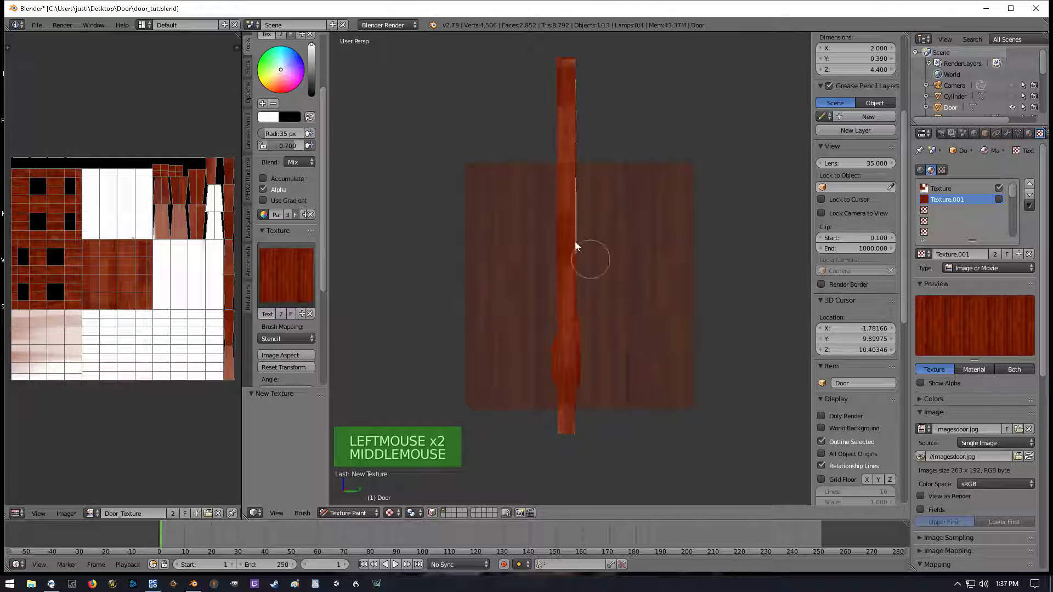
{"action": "left_click", "coordinate": [555, 354]}
{"action": "mouse_move", "coordinate": [574, 340]}
{"action": "right_mouse_down"}
{"action": "mouse_move", "coordinate": [558, 383]}
{"action": "mouse_move", "coordinate": [589, 190]}
{"action": "right_mouse_up"}
{"action": "left_click", "coordinate": [561, 423]}
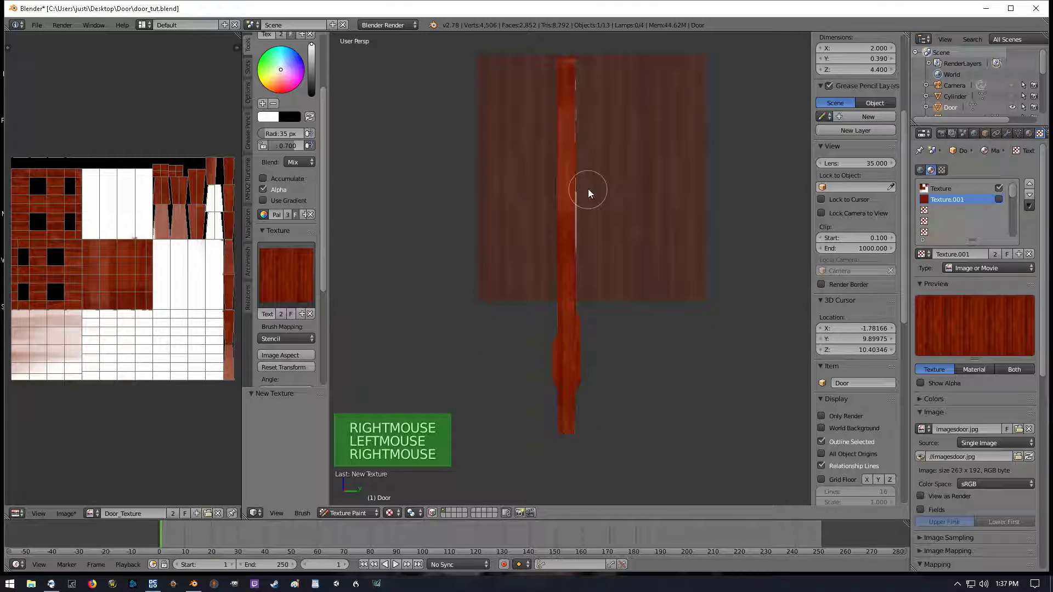
{"action": "left_click", "coordinate": [555, 214]}
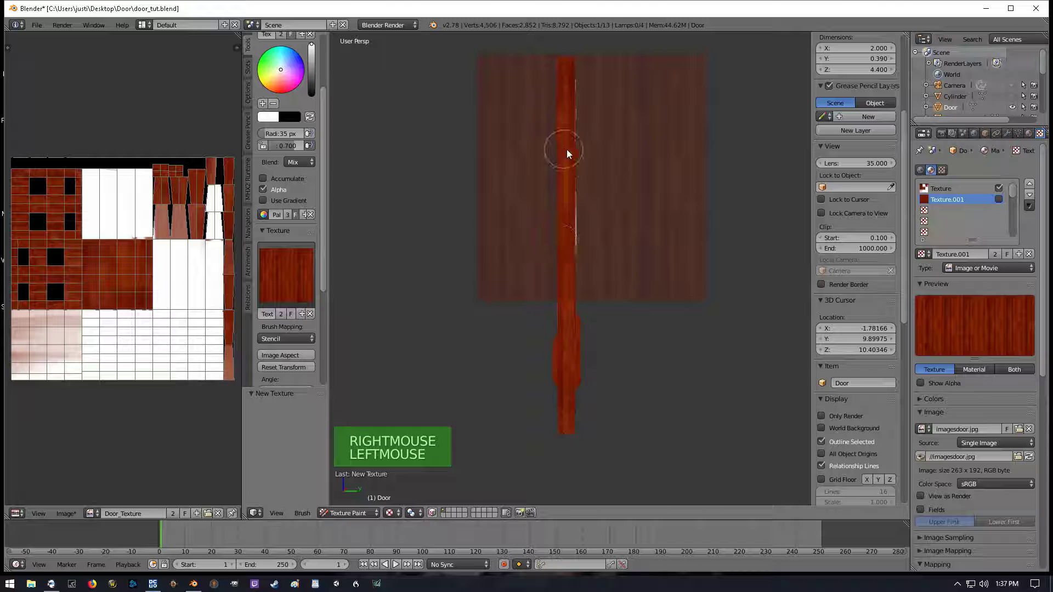
Move the stencil over a window opening and brush wood onto its white sill and inner side face
{"action": "right_click_drag", "start_coordinate": [647, 184], "coordinate": [606, 189]}
{"action": "middle_click_drag", "start_coordinate": [606, 189], "coordinate": [463, 255]}
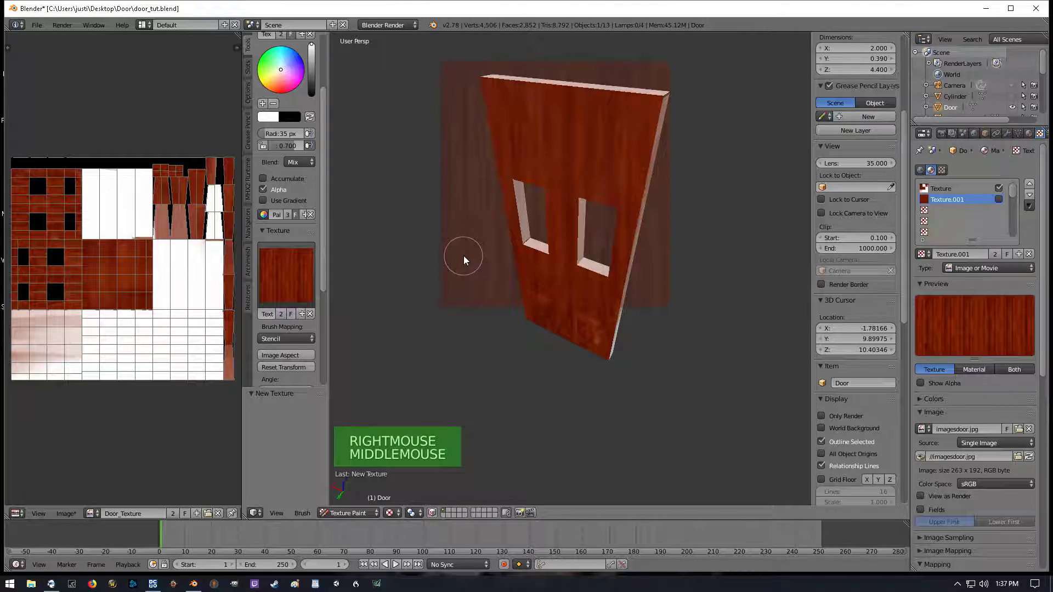
{"action": "scroll", "coordinate": [574, 236], "scroll_direction": "up", "scroll_amount": 1}
{"action": "middle_click_drag", "start_coordinate": [574, 237], "coordinate": [502, 294]}
{"action": "scroll", "coordinate": [529, 244], "scroll_direction": "up", "scroll_amount": 4}
{"action": "middle_click_drag", "start_coordinate": [529, 245], "coordinate": [554, 212]}
{"action": "right_click_drag", "start_coordinate": [554, 211], "coordinate": [611, 292]}
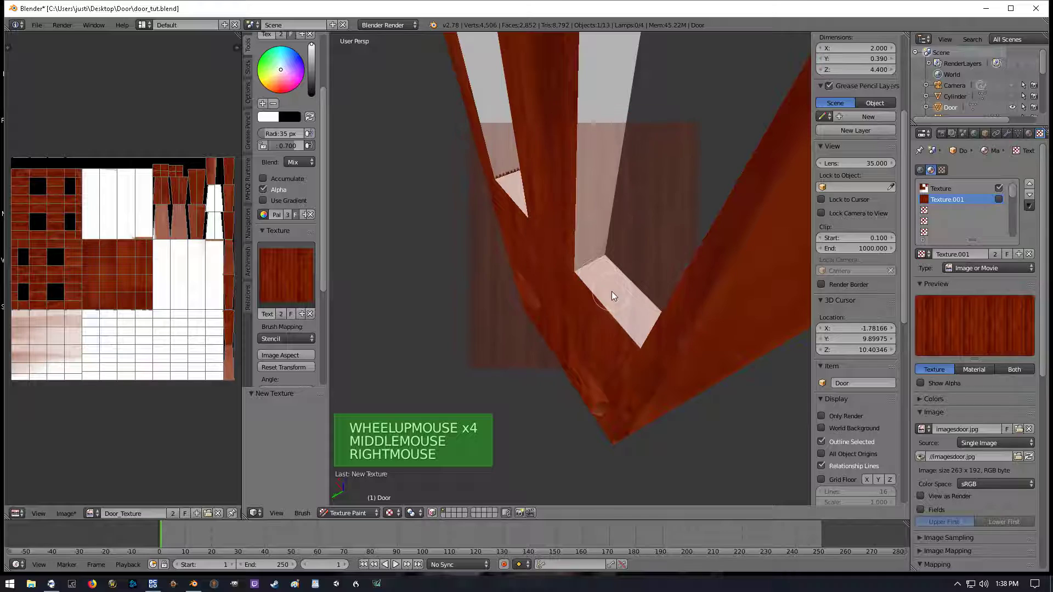
{"action": "left_click", "coordinate": [631, 294]}
{"action": "mouse_move", "coordinate": [598, 251]}
{"action": "left_mouse_down"}
{"action": "mouse_move", "coordinate": [599, 268]}
{"action": "mouse_move", "coordinate": [593, 144]}
{"action": "mouse_move", "coordinate": [617, 127]}
{"action": "mouse_move", "coordinate": [610, 267]}
{"action": "left_mouse_up"}
{"action": "right_click_drag", "start_coordinate": [609, 267], "coordinate": [614, 149]}
{"action": "mouse_move", "coordinate": [614, 149]}
{"action": "left_mouse_down"}
{"action": "mouse_move", "coordinate": [592, 100]}
{"action": "mouse_move", "coordinate": [628, 98]}
{"action": "mouse_move", "coordinate": [607, 147]}
{"action": "left_mouse_up"}
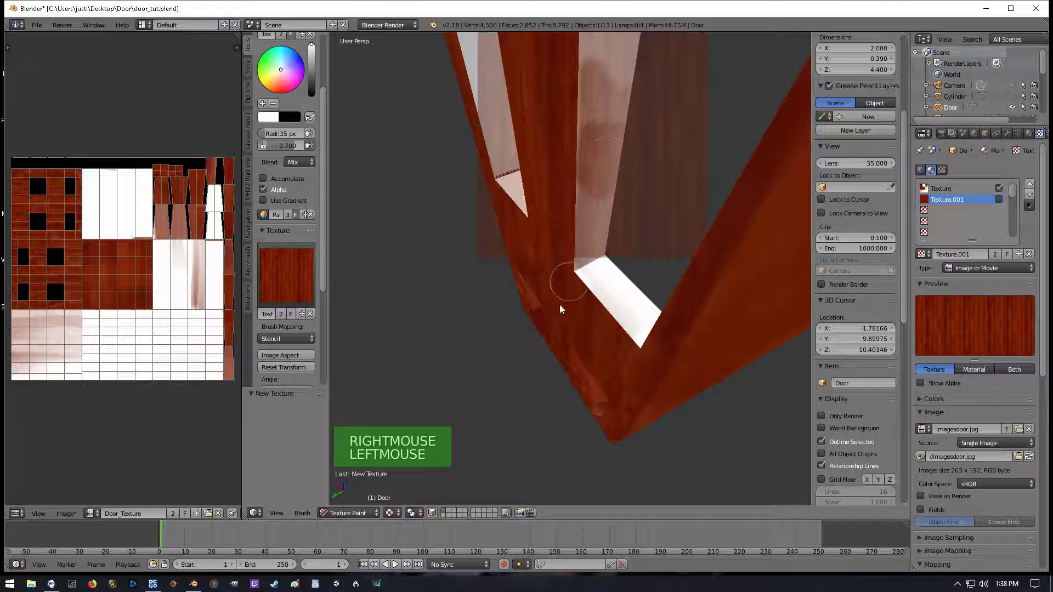
Reposition the stencil over the door and touch up the wood around the lower panels and along the top edge
{"action": "scroll", "coordinate": [538, 307], "scroll_direction": "down", "scroll_amount": 3}
{"action": "middle_click_drag", "start_coordinate": [539, 307], "coordinate": [604, 275]}
{"action": "scroll", "coordinate": [611, 262], "scroll_direction": "down", "scroll_amount": 2}
{"action": "right_click_drag", "start_coordinate": [574, 176], "coordinate": [570, 304]}
{"action": "mouse_move", "coordinate": [571, 305]}
{"action": "left_mouse_down"}
{"action": "mouse_move", "coordinate": [615, 325]}
{"action": "mouse_move", "coordinate": [620, 305]}
{"action": "left_mouse_up"}
{"action": "middle_click_drag", "start_coordinate": [620, 305], "coordinate": [560, 318]}
{"action": "left_click_drag", "start_coordinate": [598, 387], "coordinate": [622, 377]}
{"action": "left_click", "coordinate": [610, 379]}
{"action": "mouse_move", "coordinate": [543, 304]}
{"action": "middle_mouse_down"}
{"action": "mouse_move", "coordinate": [612, 308]}
{"action": "mouse_move", "coordinate": [611, 291]}
{"action": "middle_mouse_up"}
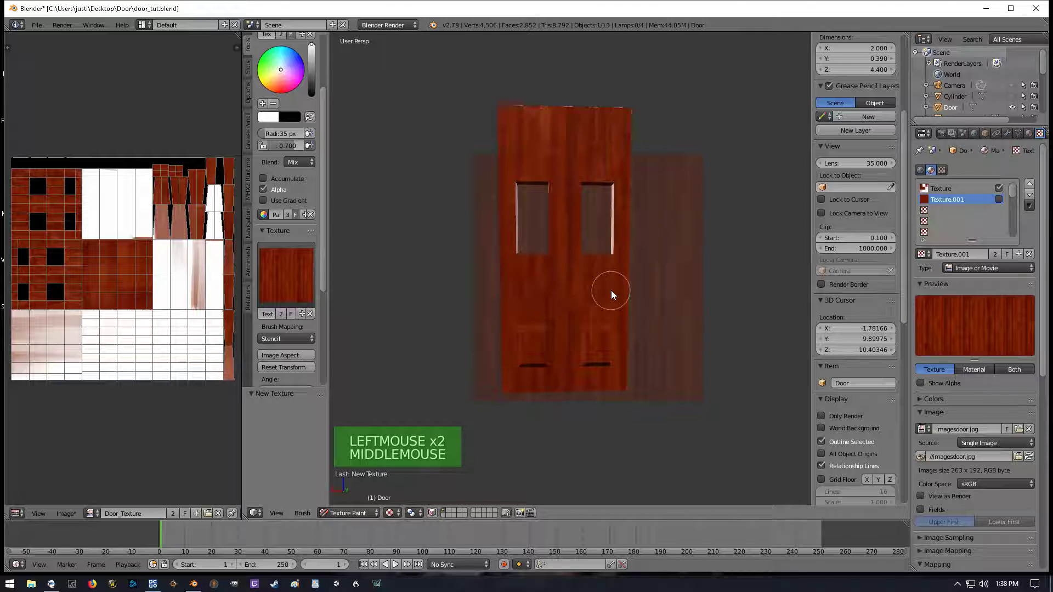
{"action": "right_click_drag", "start_coordinate": [611, 291], "coordinate": [563, 264]}
{"action": "left_click", "coordinate": [546, 103]}
Paint a first coat of wood along the door's unpainted narrow side edge, shifting the stencil to cover both ends
{"action": "mouse_move", "coordinate": [555, 171]}
{"action": "middle_mouse_down"}
{"action": "mouse_move", "coordinate": [506, 244]}
{"action": "mouse_move", "coordinate": [436, 311]}
{"action": "middle_mouse_up"}
{"action": "left_click_drag", "start_coordinate": [568, 120], "coordinate": [570, 236]}
{"action": "mouse_move", "coordinate": [568, 99]}
{"action": "left_mouse_down"}
{"action": "mouse_move", "coordinate": [558, 176]}
{"action": "mouse_move", "coordinate": [585, 309]}
{"action": "left_mouse_up"}
{"action": "mouse_move", "coordinate": [608, 218]}
{"action": "left_mouse_down"}
{"action": "mouse_move", "coordinate": [571, 348]}
{"action": "mouse_move", "coordinate": [552, 281]}
{"action": "left_mouse_up"}
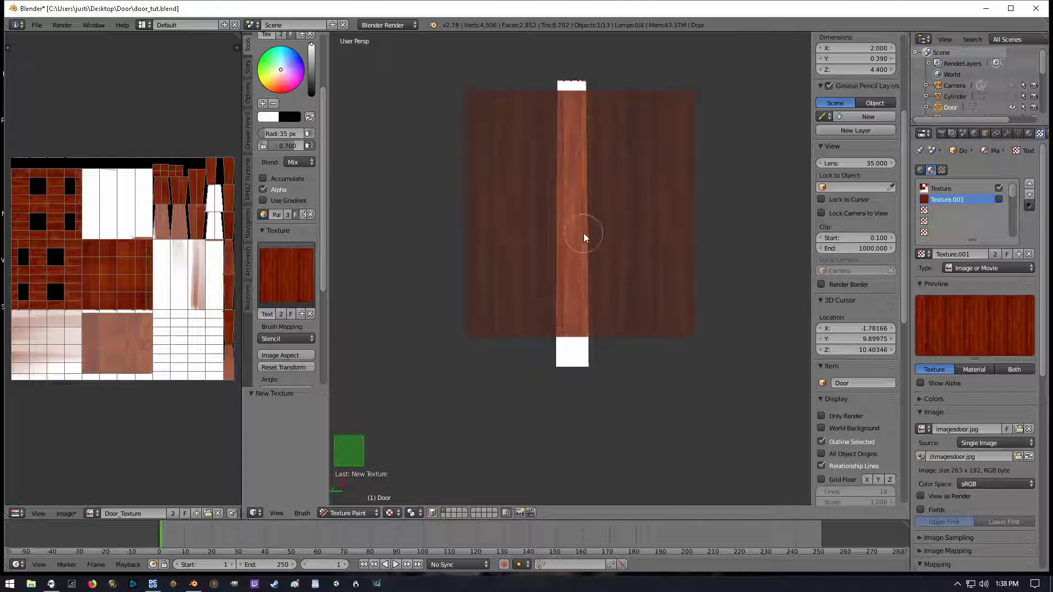
{"action": "right_click_drag", "start_coordinate": [584, 234], "coordinate": [571, 288]}
{"action": "mouse_move", "coordinate": [548, 302]}
{"action": "left_mouse_down"}
{"action": "mouse_move", "coordinate": [574, 377]}
{"action": "mouse_move", "coordinate": [572, 346]}
{"action": "left_mouse_up"}
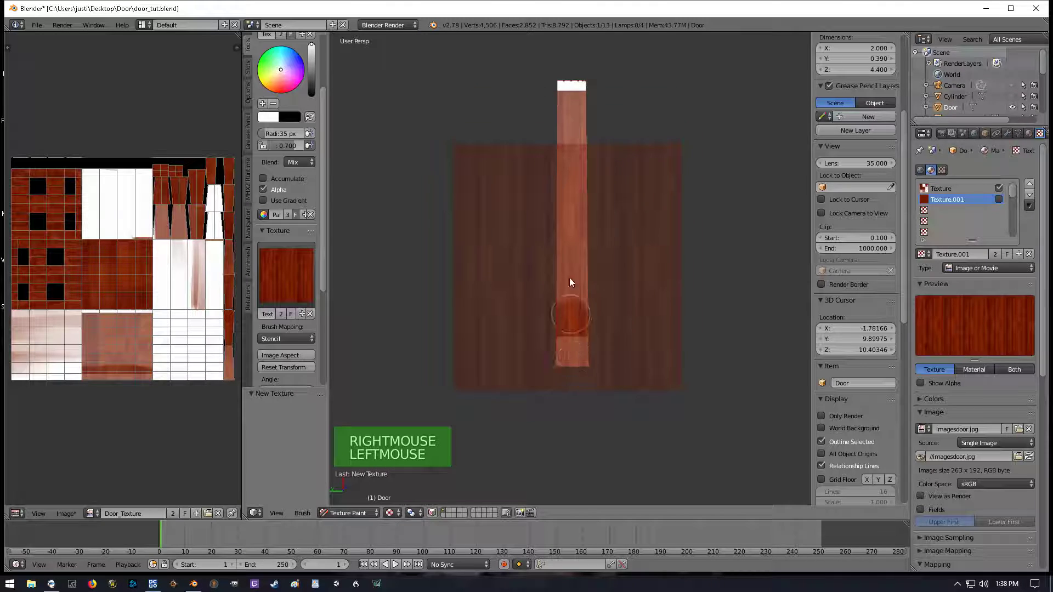
{"action": "right_click_drag", "start_coordinate": [575, 228], "coordinate": [569, 65]}
{"action": "mouse_move", "coordinate": [570, 65]}
{"action": "left_mouse_down"}
{"action": "mouse_move", "coordinate": [585, 90]}
{"action": "mouse_move", "coordinate": [569, 181]}
{"action": "mouse_move", "coordinate": [570, 310]}
{"action": "mouse_move", "coordinate": [576, 199]}
{"action": "left_mouse_up"}
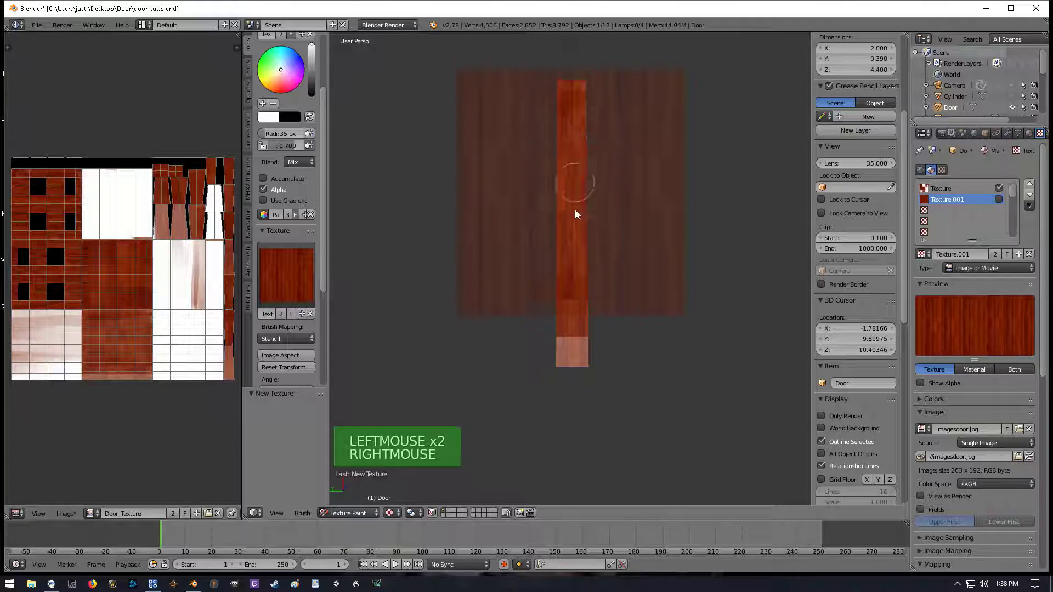
Paint a further coat of wood over the lower part and the top end of the same narrow edge
{"action": "right_click_drag", "start_coordinate": [575, 197], "coordinate": [571, 285]}
{"action": "left_click_drag", "start_coordinate": [572, 285], "coordinate": [571, 376]}
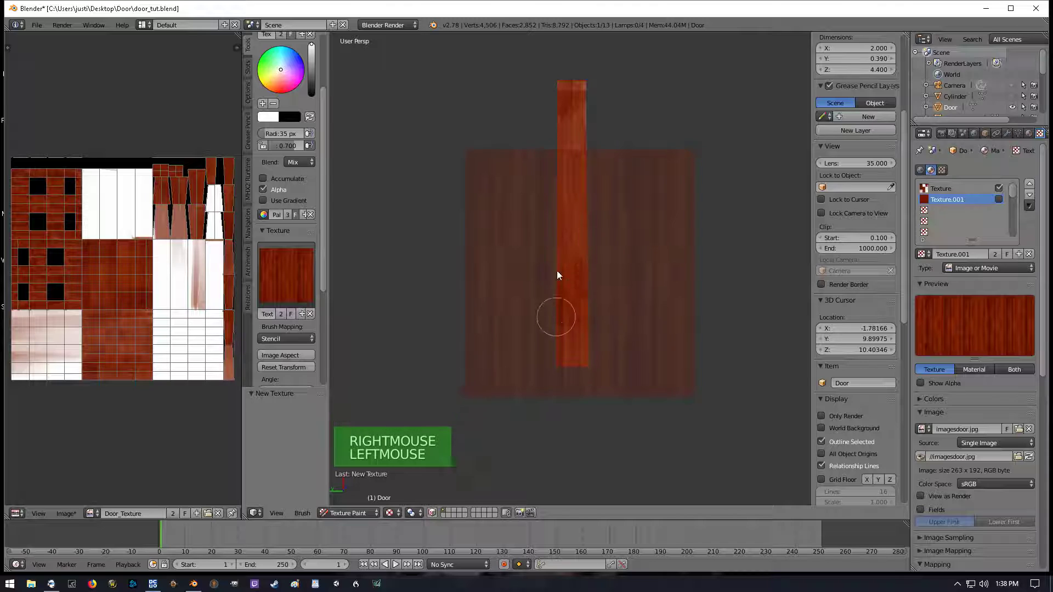
{"action": "right_click_drag", "start_coordinate": [584, 318], "coordinate": [587, 282]}
{"action": "left_click_drag", "start_coordinate": [551, 282], "coordinate": [570, 319]}
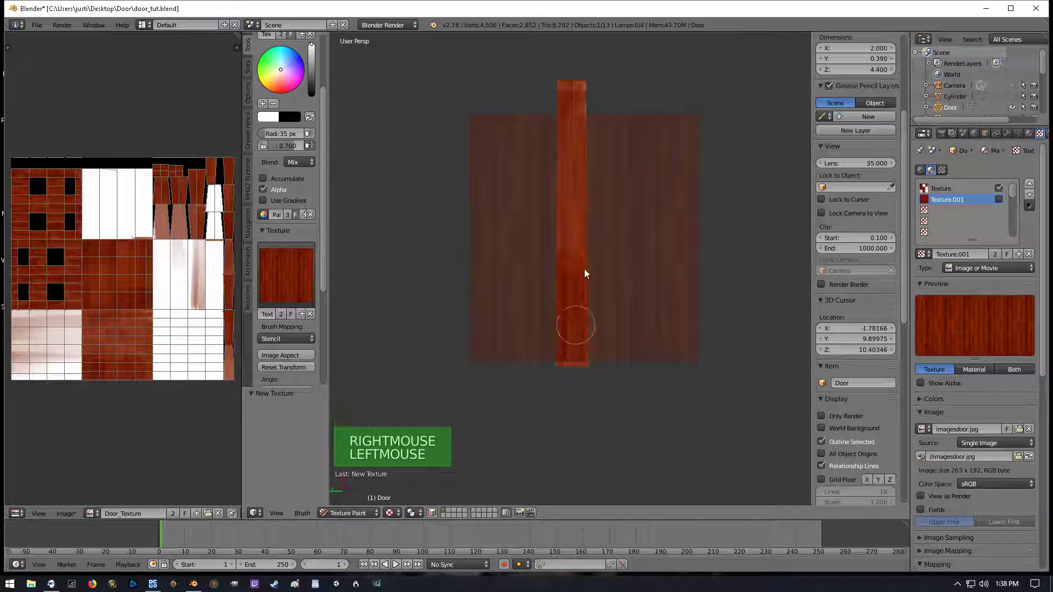
{"action": "right_click_drag", "start_coordinate": [583, 289], "coordinate": [587, 160]}
{"action": "left_click_drag", "start_coordinate": [568, 66], "coordinate": [559, 118]}
Slide the stencil along the narrow edge and even out its wood grain from the lower end to the top
{"action": "mouse_move", "coordinate": [574, 106]}
{"action": "right_mouse_down"}
{"action": "mouse_move", "coordinate": [590, 129]}
{"action": "mouse_move", "coordinate": [576, 321]}
{"action": "right_mouse_up"}
{"action": "mouse_move", "coordinate": [576, 322]}
{"action": "left_mouse_down"}
{"action": "mouse_move", "coordinate": [583, 351]}
{"action": "mouse_move", "coordinate": [556, 348]}
{"action": "left_mouse_up"}
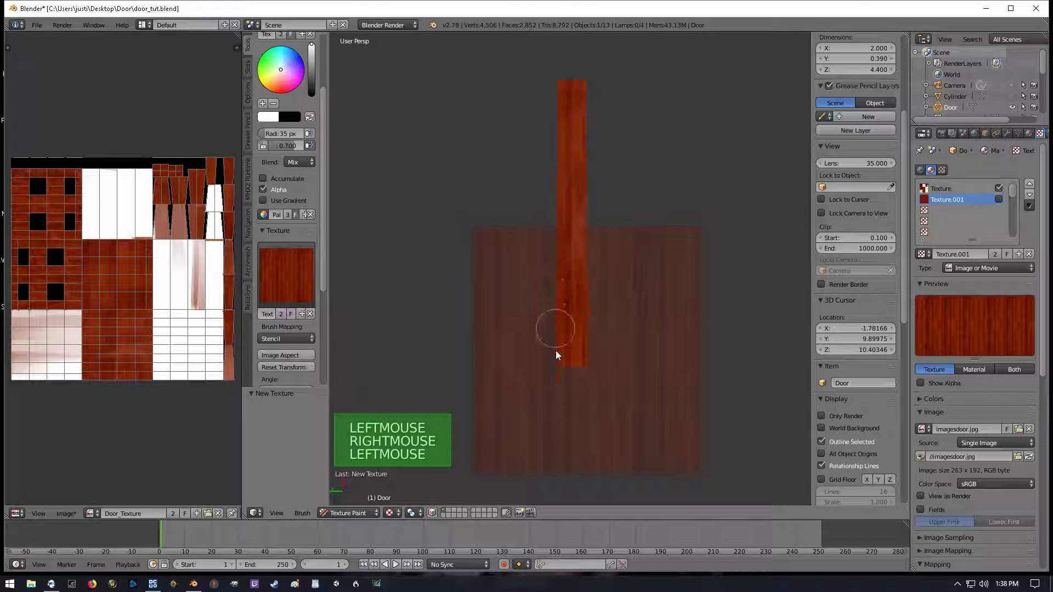
{"action": "right_click_drag", "start_coordinate": [571, 275], "coordinate": [576, 104]}
{"action": "left_click", "coordinate": [573, 219]}
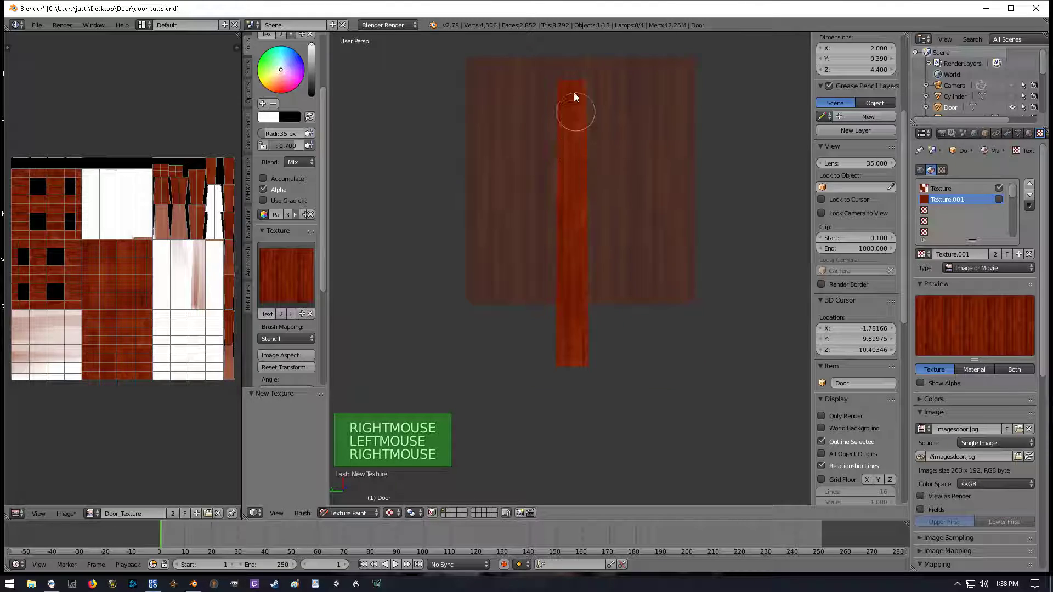
{"action": "left_click_drag", "start_coordinate": [576, 110], "coordinate": [584, 183]}
{"action": "right_click_drag", "start_coordinate": [584, 183], "coordinate": [581, 245]}
{"action": "left_click_drag", "start_coordinate": [581, 244], "coordinate": [568, 393]}
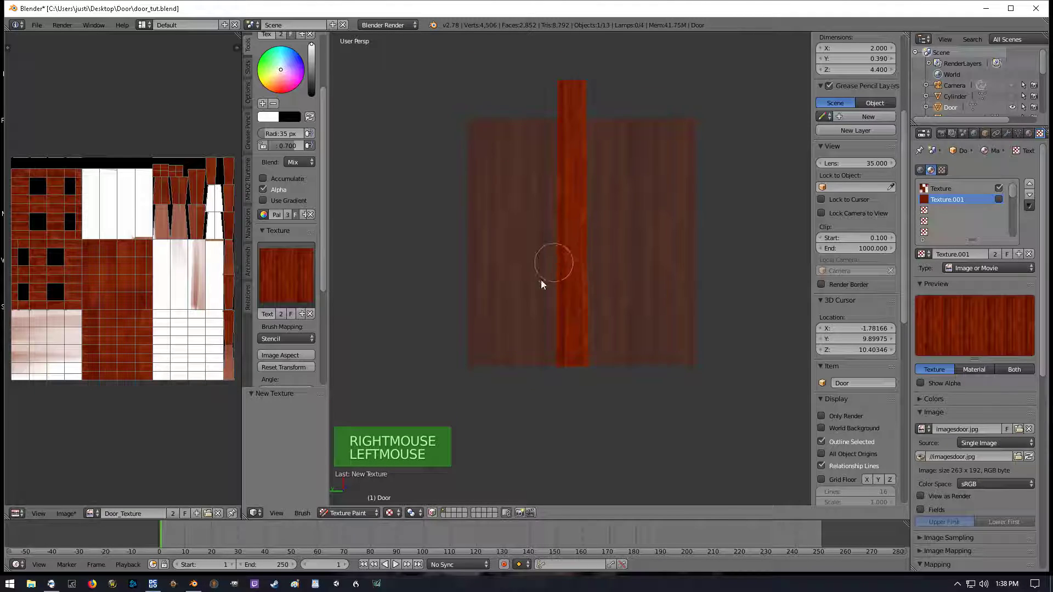
Widen the image editor showing Door_Texture and switch it to Paint mode
{"action": "mouse_move", "coordinate": [430, 254]}
{"action": "middle_mouse_down"}
{"action": "mouse_move", "coordinate": [545, 209]}
{"action": "mouse_move", "coordinate": [547, 147]}
{"action": "middle_mouse_up"}
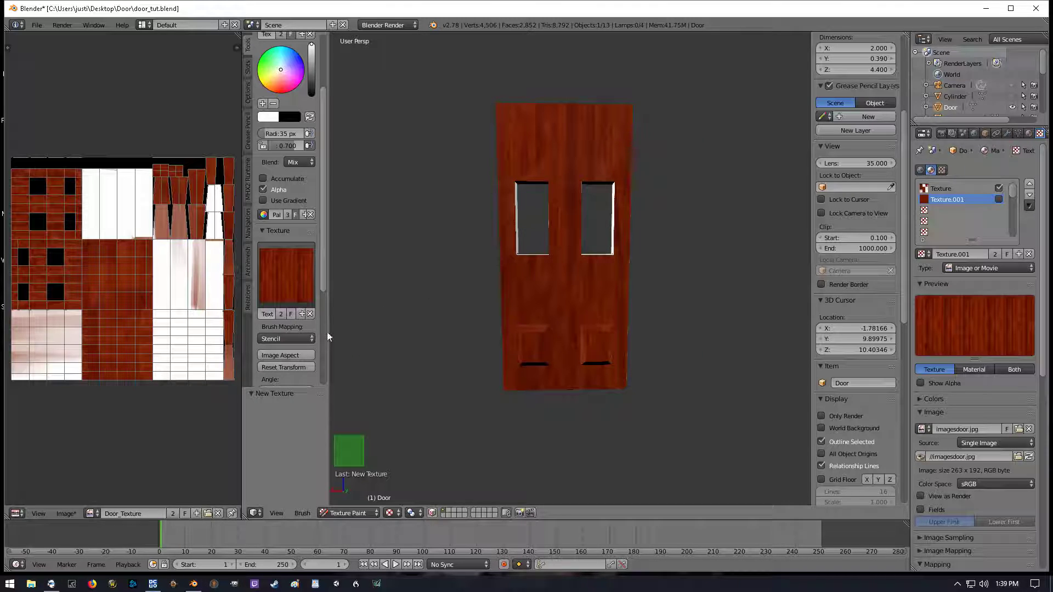
{"action": "left_click_drag", "start_coordinate": [328, 332], "coordinate": [378, 332]}
{"action": "left_click_drag", "start_coordinate": [242, 353], "coordinate": [338, 352]}
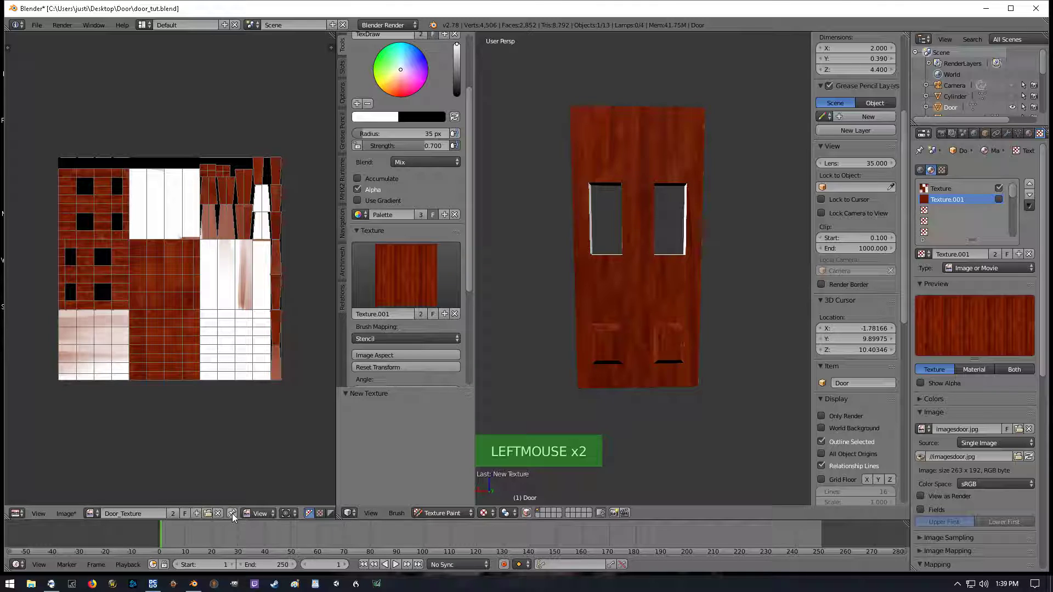
{"action": "left_click", "coordinate": [257, 513]}
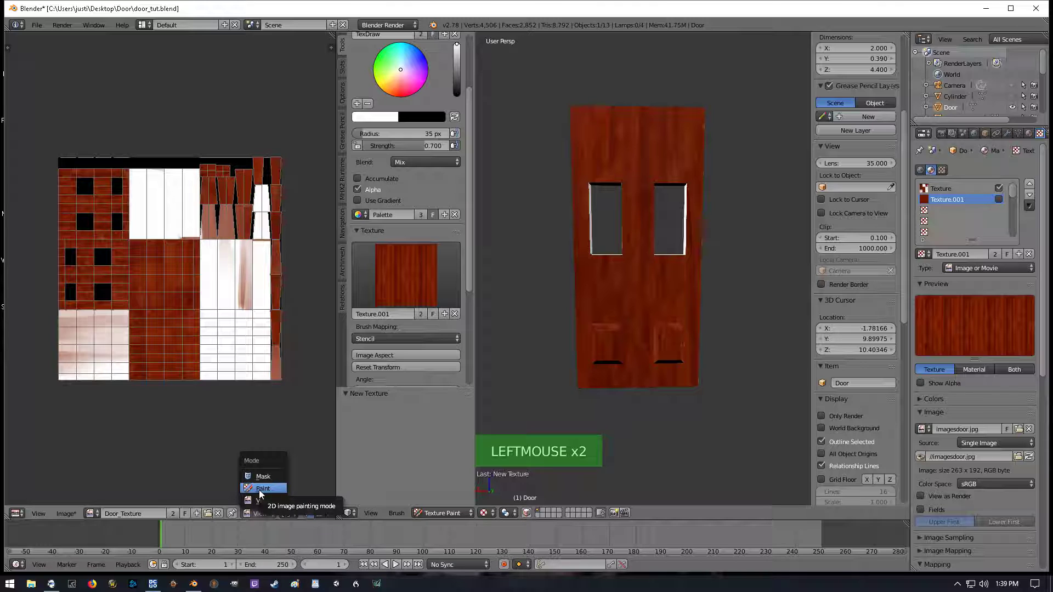
{"action": "left_click", "coordinate": [253, 512]}
{"action": "left_click", "coordinate": [254, 512]}
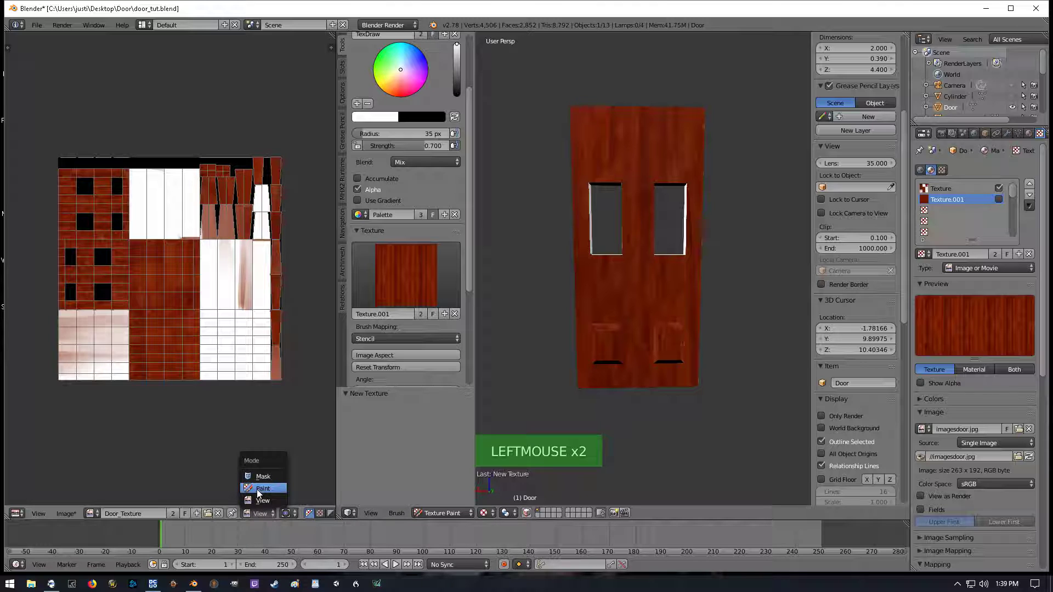
{"action": "left_click", "coordinate": [256, 489]}
Move and rescale the stencil over the white upper-middle block of the Door_Texture image and brush on wood
{"action": "right_click_drag", "start_coordinate": [253, 269], "coordinate": [222, 333]}
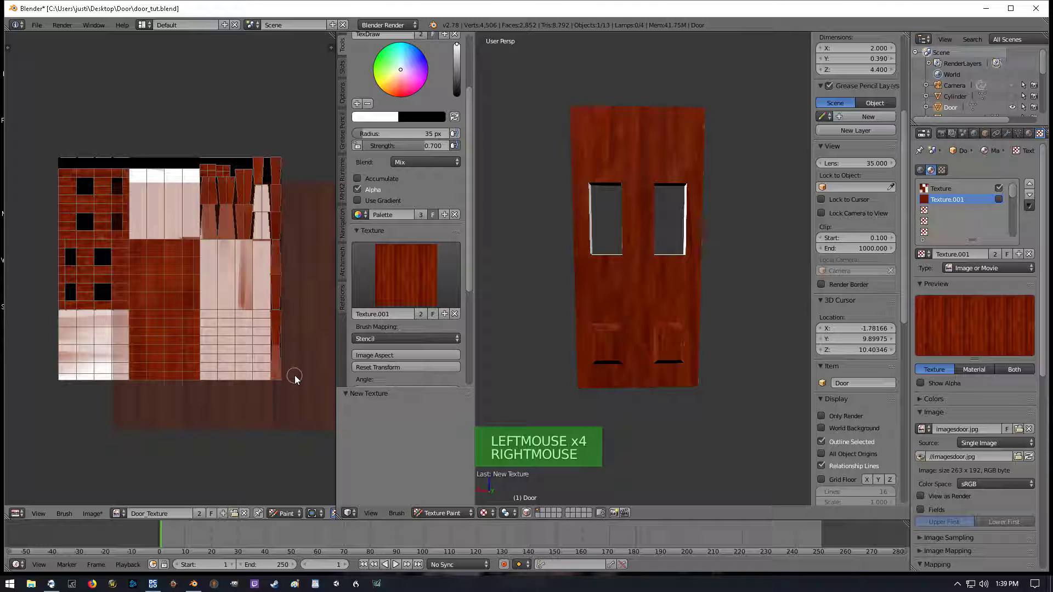
{"action": "mouse_move", "coordinate": [295, 376]}
{"action": "right_mouse_down", "text": "shift"}
{"action": "mouse_move", "coordinate": [279, 371]}
{"action": "mouse_move", "coordinate": [288, 378]}
{"action": "right_mouse_up", "text": "shift"}
{"action": "right_click_drag", "start_coordinate": [315, 416], "coordinate": [179, 216], "text": "shift"}
{"action": "mouse_move", "coordinate": [139, 189]}
{"action": "left_mouse_down"}
{"action": "mouse_move", "coordinate": [139, 232]}
{"action": "mouse_move", "coordinate": [153, 214]}
{"action": "mouse_move", "coordinate": [164, 236]}
{"action": "mouse_move", "coordinate": [172, 197]}
{"action": "mouse_move", "coordinate": [158, 227]}
{"action": "mouse_move", "coordinate": [134, 206]}
{"action": "mouse_move", "coordinate": [136, 177]}
{"action": "mouse_move", "coordinate": [151, 170]}
{"action": "left_mouse_up"}
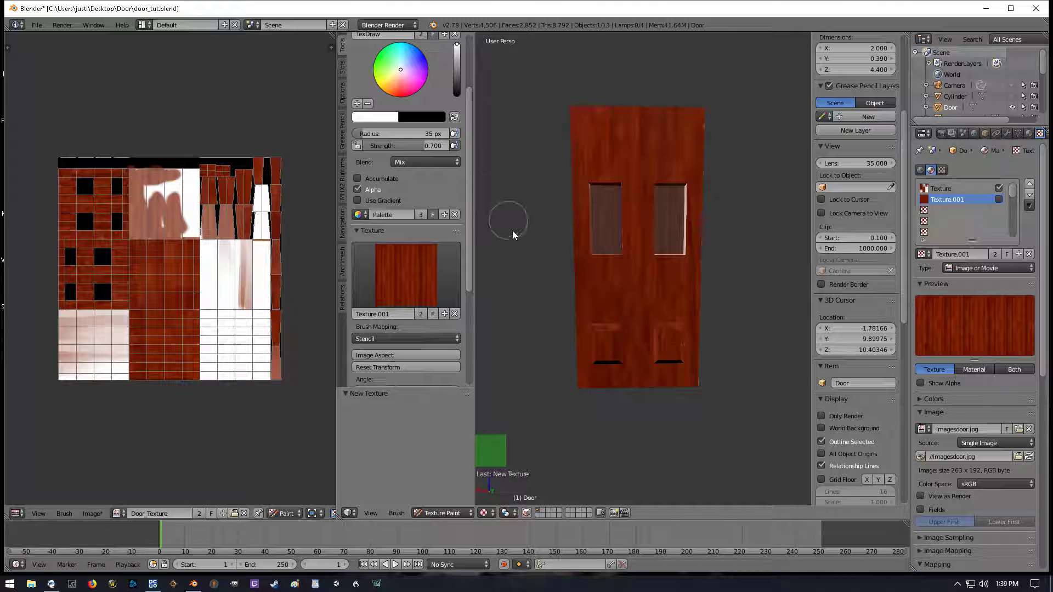
Check the door's window openings in 3D and brush more wood over the upper-middle block of the image
{"action": "middle_click_drag", "start_coordinate": [554, 261], "coordinate": [722, 293]}
{"action": "scroll", "coordinate": [719, 290], "scroll_direction": "up", "scroll_amount": 3}
{"action": "middle_click_drag", "start_coordinate": [664, 325], "coordinate": [724, 321]}
{"action": "scroll", "coordinate": [724, 321], "scroll_direction": "down", "scroll_amount": 4}
{"action": "middle_click_drag", "start_coordinate": [644, 288], "coordinate": [657, 229]}
{"action": "mouse_move", "coordinate": [167, 217]}
{"action": "left_mouse_down"}
{"action": "mouse_move", "coordinate": [164, 192]}
{"action": "mouse_move", "coordinate": [180, 231]}
{"action": "mouse_move", "coordinate": [195, 206]}
{"action": "mouse_move", "coordinate": [186, 228]}
{"action": "left_mouse_up"}
{"action": "mouse_move", "coordinate": [173, 180]}
{"action": "left_mouse_down"}
{"action": "mouse_move", "coordinate": [176, 228]}
{"action": "mouse_move", "coordinate": [177, 172]}
{"action": "mouse_move", "coordinate": [172, 236]}
{"action": "mouse_move", "coordinate": [169, 180]}
{"action": "mouse_move", "coordinate": [142, 236]}
{"action": "left_mouse_up"}
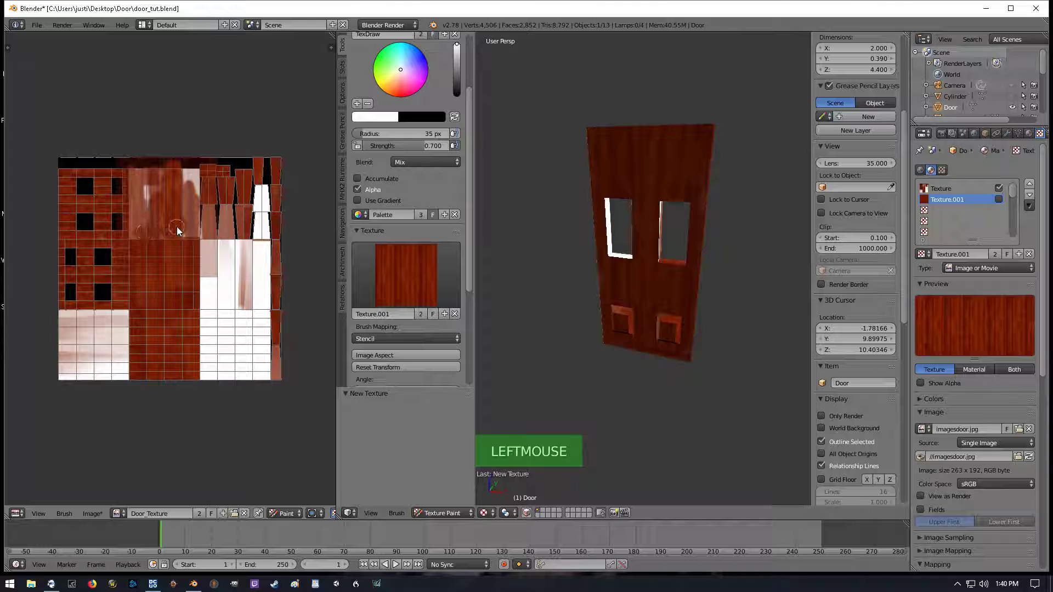
Enlarge the brush radius to 98 px and fill the rest of the upper-middle block with wood
{"action": "key", "text": "f"}
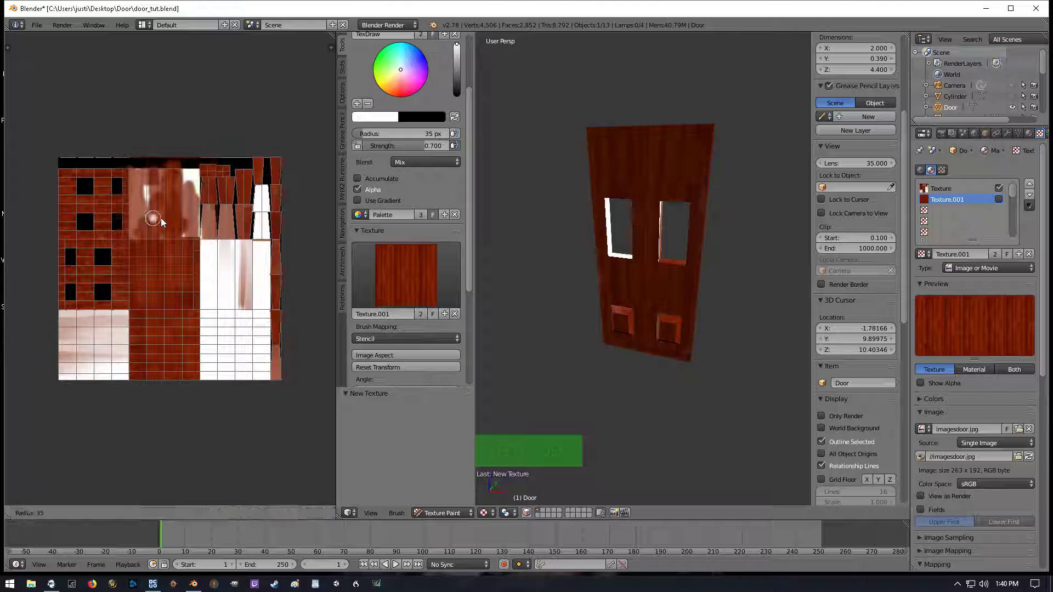
{"action": "left_click", "coordinate": [174, 220]}
{"action": "left_click", "coordinate": [174, 219]}
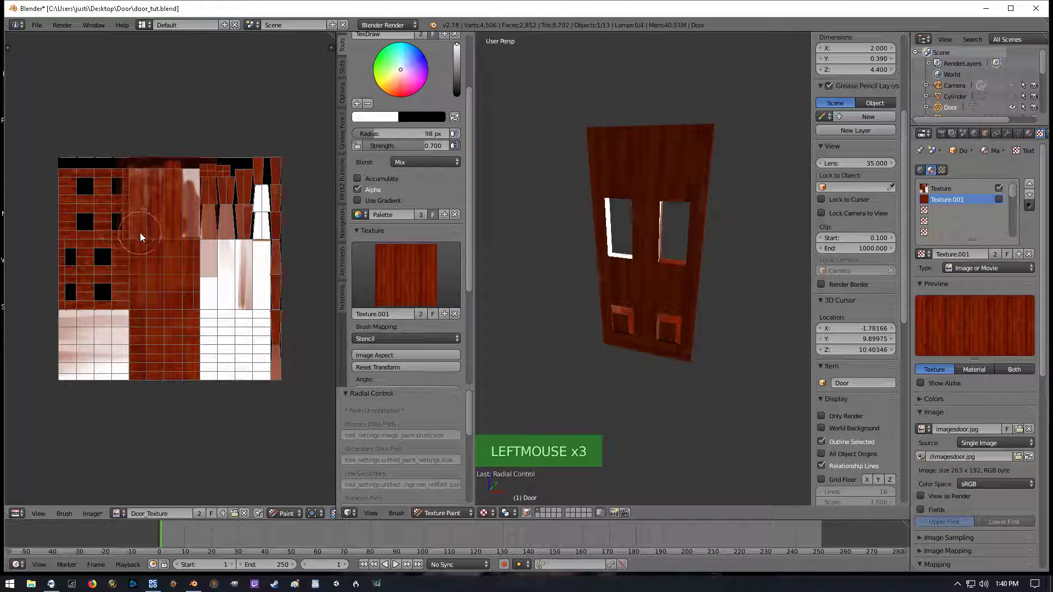
{"action": "mouse_move", "coordinate": [161, 186]}
{"action": "left_mouse_down"}
{"action": "mouse_move", "coordinate": [193, 179]}
{"action": "mouse_move", "coordinate": [196, 225]}
{"action": "left_mouse_up"}
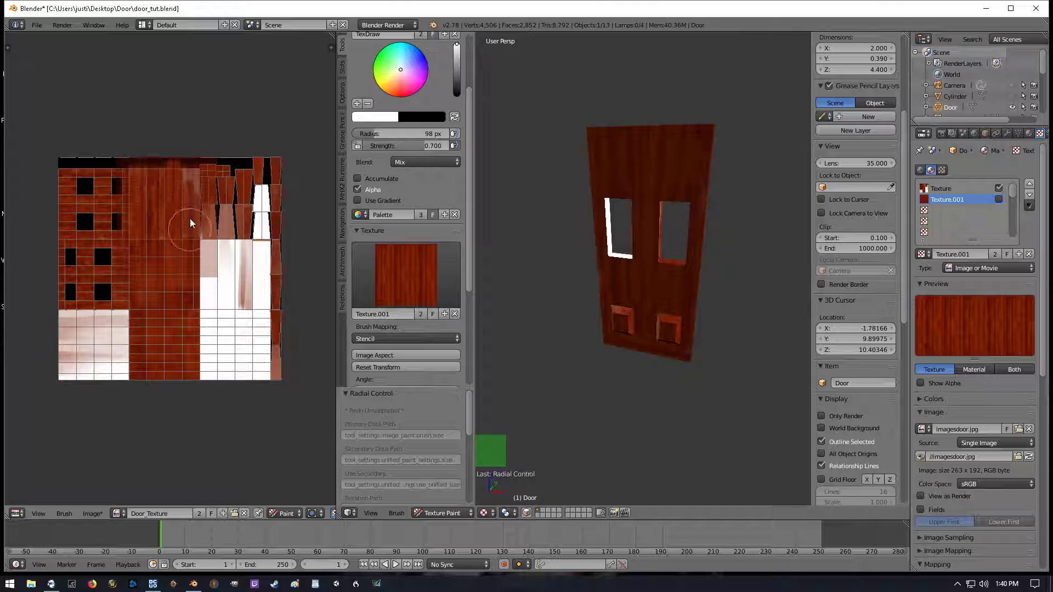
{"action": "left_click_drag", "start_coordinate": [191, 239], "coordinate": [191, 168]}
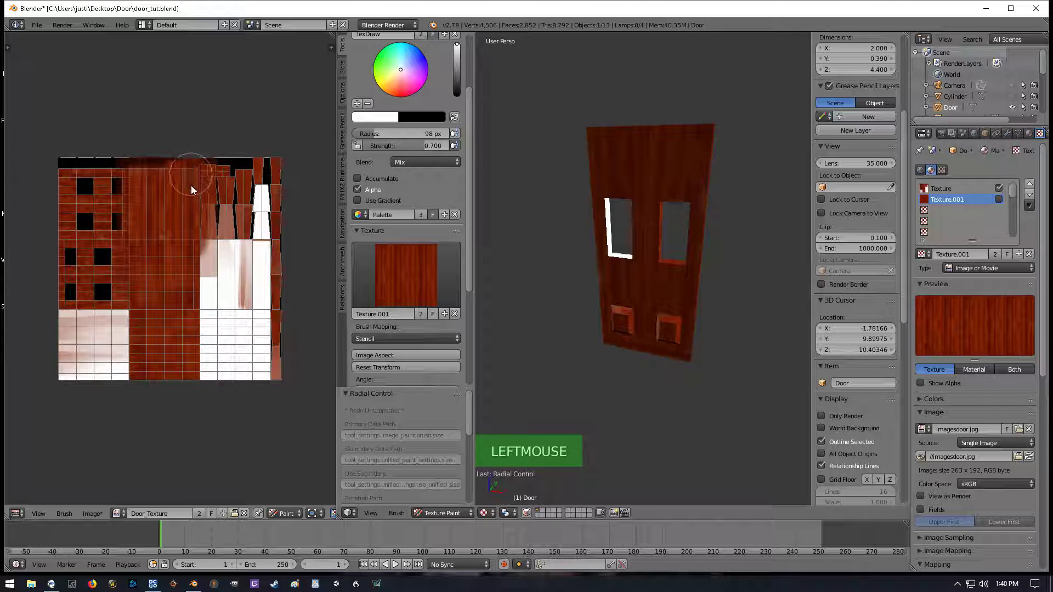
{"action": "left_click_drag", "start_coordinate": [144, 193], "coordinate": [156, 186]}
{"action": "mouse_move", "coordinate": [170, 226]}
{"action": "left_mouse_down"}
{"action": "mouse_move", "coordinate": [175, 187]}
{"action": "mouse_move", "coordinate": [182, 219]}
{"action": "left_mouse_up"}
Move the stencil over the white upper-right strip and the block below it on the Door_Texture image and brush on wood
{"action": "mouse_move", "coordinate": [170, 196]}
{"action": "right_mouse_down"}
{"action": "mouse_move", "coordinate": [190, 223]}
{"action": "mouse_move", "coordinate": [240, 249]}
{"action": "mouse_move", "coordinate": [252, 213]}
{"action": "right_mouse_up"}
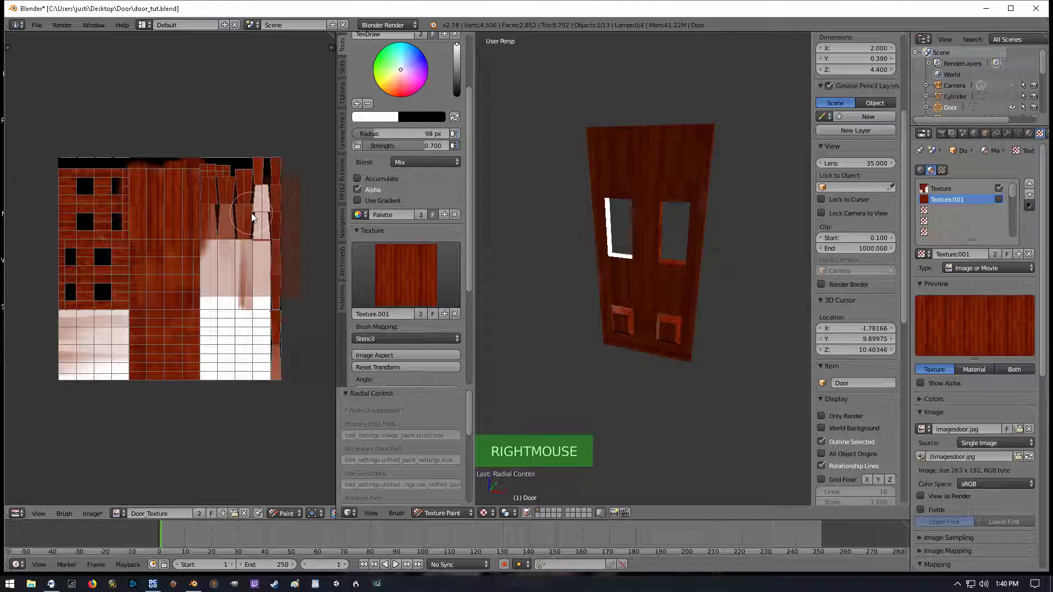
{"action": "left_click", "coordinate": [261, 218]}
{"action": "left_click", "coordinate": [259, 205]}
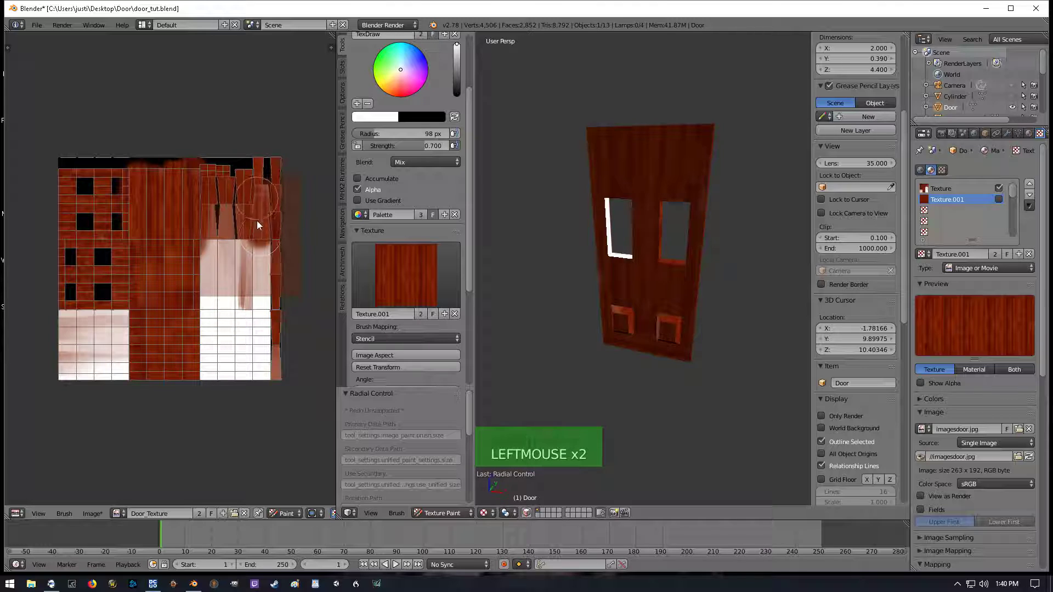
{"action": "mouse_move", "coordinate": [267, 186]}
{"action": "left_mouse_down"}
{"action": "mouse_move", "coordinate": [252, 269]}
{"action": "mouse_move", "coordinate": [266, 278]}
{"action": "mouse_move", "coordinate": [261, 298]}
{"action": "mouse_move", "coordinate": [255, 279]}
{"action": "mouse_move", "coordinate": [236, 278]}
{"action": "mouse_move", "coordinate": [235, 298]}
{"action": "mouse_move", "coordinate": [213, 266]}
{"action": "mouse_move", "coordinate": [207, 278]}
{"action": "mouse_move", "coordinate": [213, 252]}
{"action": "mouse_move", "coordinate": [245, 247]}
{"action": "mouse_move", "coordinate": [232, 301]}
{"action": "mouse_move", "coordinate": [260, 265]}
{"action": "mouse_move", "coordinate": [259, 295]}
{"action": "left_mouse_up"}
{"action": "right_click", "coordinate": [253, 271]}
{"action": "mouse_move", "coordinate": [257, 240]}
{"action": "left_mouse_down"}
{"action": "mouse_move", "coordinate": [259, 310]}
{"action": "mouse_move", "coordinate": [240, 278]}
{"action": "mouse_move", "coordinate": [230, 302]}
{"action": "mouse_move", "coordinate": [207, 272]}
{"action": "mouse_move", "coordinate": [256, 299]}
{"action": "mouse_move", "coordinate": [266, 279]}
{"action": "left_mouse_up"}
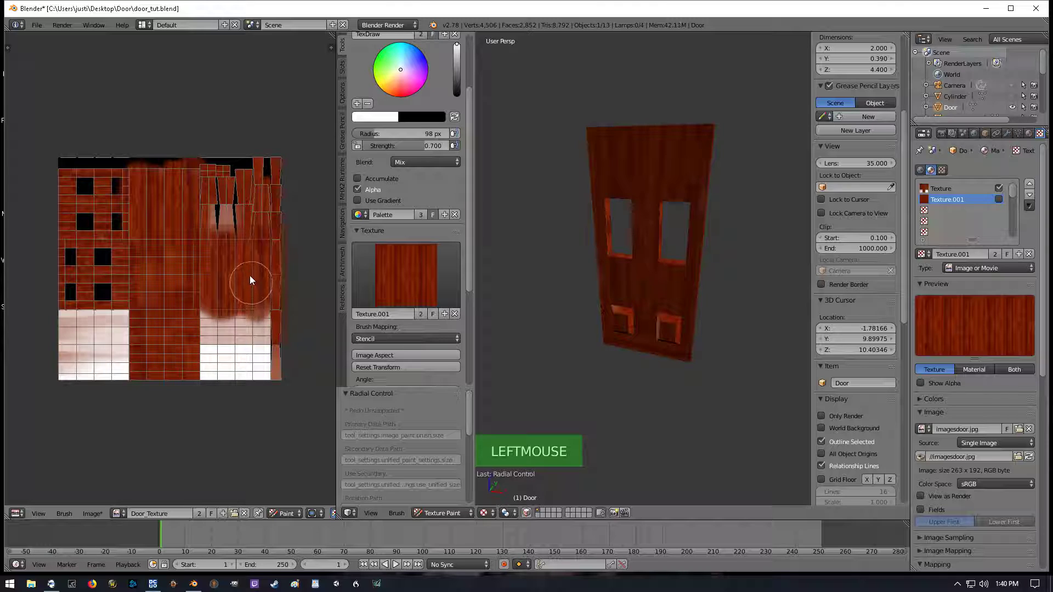
Reposition the stencil over the remaining pale patch and the white lower blocks of the image and fill them with wood
{"action": "right_click", "coordinate": [228, 212]}
{"action": "mouse_move", "coordinate": [229, 212]}
{"action": "left_mouse_down"}
{"action": "mouse_move", "coordinate": [225, 202]}
{"action": "mouse_move", "coordinate": [245, 298]}
{"action": "mouse_move", "coordinate": [215, 311]}
{"action": "mouse_move", "coordinate": [242, 337]}
{"action": "mouse_move", "coordinate": [248, 387]}
{"action": "mouse_move", "coordinate": [254, 376]}
{"action": "mouse_move", "coordinate": [247, 333]}
{"action": "mouse_move", "coordinate": [228, 340]}
{"action": "mouse_move", "coordinate": [216, 395]}
{"action": "mouse_move", "coordinate": [210, 320]}
{"action": "mouse_move", "coordinate": [209, 367]}
{"action": "mouse_move", "coordinate": [258, 306]}
{"action": "mouse_move", "coordinate": [269, 377]}
{"action": "mouse_move", "coordinate": [246, 371]}
{"action": "mouse_move", "coordinate": [230, 331]}
{"action": "mouse_move", "coordinate": [180, 350]}
{"action": "mouse_move", "coordinate": [87, 348]}
{"action": "mouse_move", "coordinate": [76, 387]}
{"action": "mouse_move", "coordinate": [66, 322]}
{"action": "mouse_move", "coordinate": [106, 366]}
{"action": "mouse_move", "coordinate": [68, 367]}
{"action": "left_mouse_up"}
{"action": "right_click", "coordinate": [245, 299]}
{"action": "right_click", "coordinate": [84, 359]}
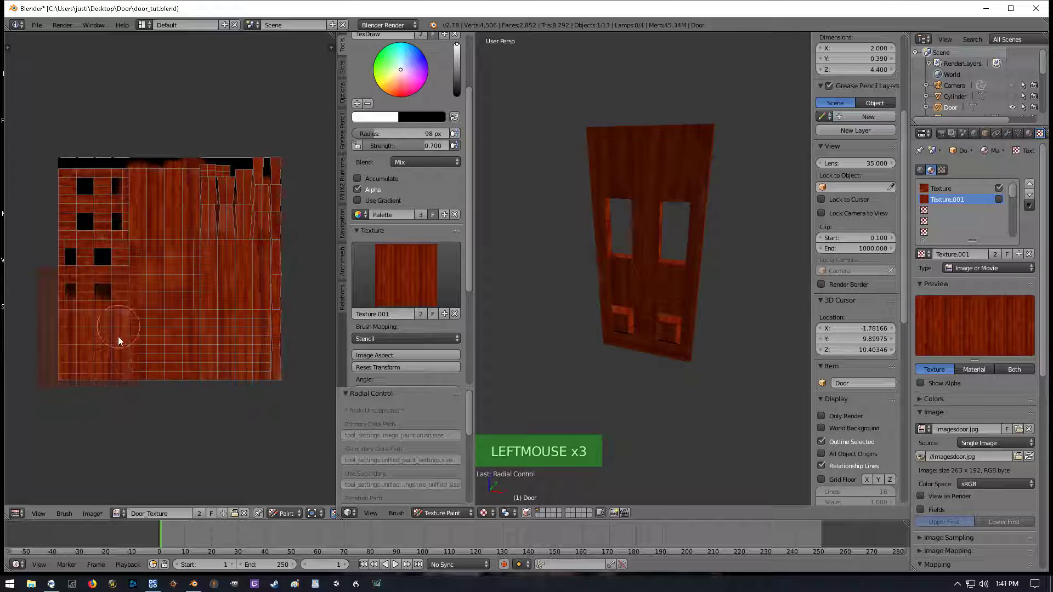
{"action": "left_click", "coordinate": [71, 380]}
Move the stencil along the black top edge of the Door_Texture image and brush wood over it
{"action": "right_click_drag", "start_coordinate": [107, 348], "coordinate": [235, 183]}
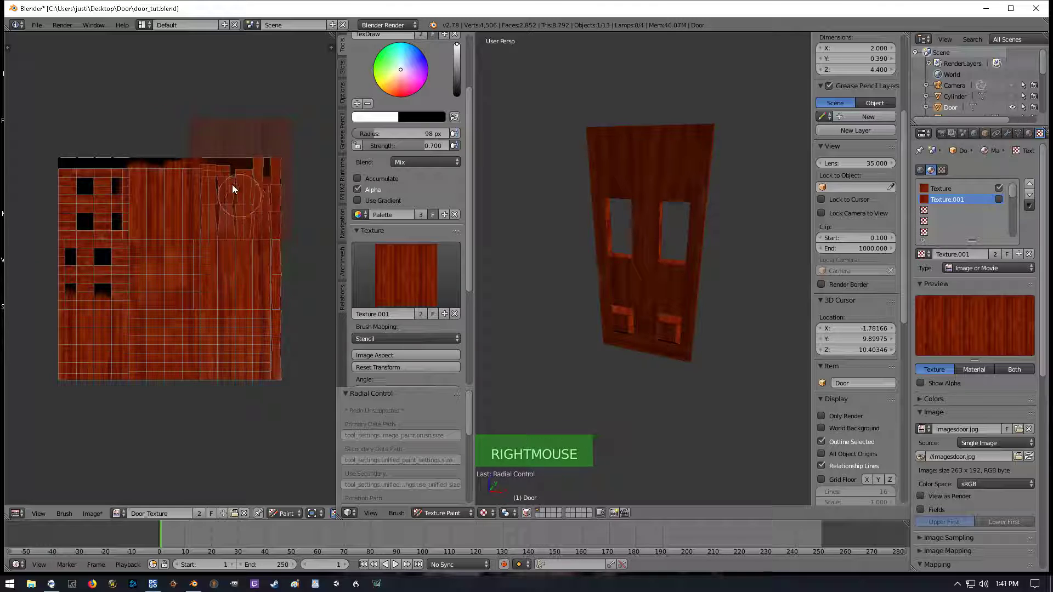
{"action": "mouse_move", "coordinate": [225, 157]}
{"action": "left_mouse_down"}
{"action": "mouse_move", "coordinate": [280, 156]}
{"action": "mouse_move", "coordinate": [242, 156]}
{"action": "left_mouse_up"}
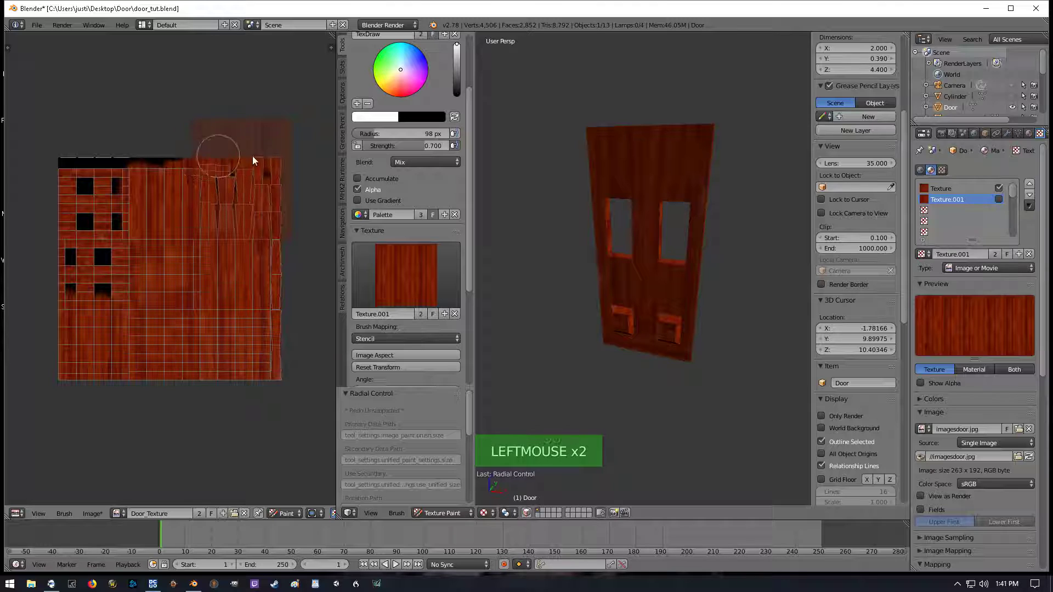
{"action": "right_click_drag", "start_coordinate": [219, 176], "coordinate": [83, 159]}
{"action": "mouse_move", "coordinate": [84, 159]}
{"action": "left_mouse_down"}
{"action": "mouse_move", "coordinate": [137, 157]}
{"action": "mouse_move", "coordinate": [70, 153]}
{"action": "mouse_move", "coordinate": [116, 138]}
{"action": "left_mouse_up"}
Shift the stencil down the right edge of the Door_Texture image and brush wood over the upper, middle and lower areas
{"action": "right_click_drag", "start_coordinate": [117, 138], "coordinate": [217, 208]}
{"action": "left_click_drag", "start_coordinate": [217, 208], "coordinate": [219, 209]}
{"action": "mouse_move", "coordinate": [253, 220]}
{"action": "right_mouse_down"}
{"action": "mouse_move", "coordinate": [212, 228]}
{"action": "mouse_move", "coordinate": [261, 207]}
{"action": "right_mouse_up"}
{"action": "left_click_drag", "start_coordinate": [261, 206], "coordinate": [272, 222]}
{"action": "right_click_drag", "start_coordinate": [272, 222], "coordinate": [275, 318]}
{"action": "left_click", "coordinate": [275, 318]}
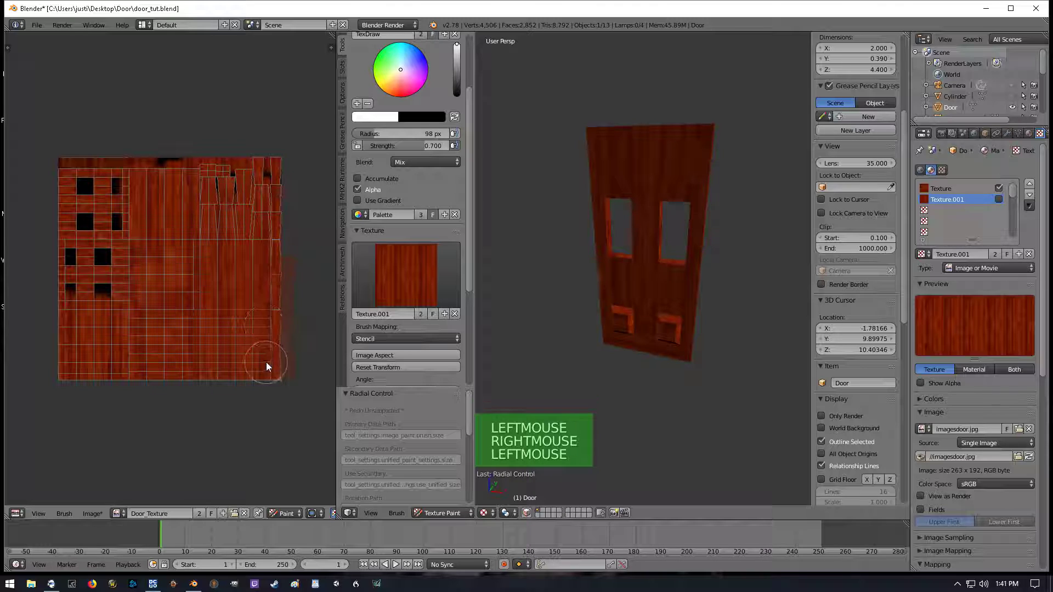
{"action": "right_click_drag", "start_coordinate": [261, 317], "coordinate": [254, 346]}
{"action": "left_click_drag", "start_coordinate": [254, 345], "coordinate": [270, 366]}
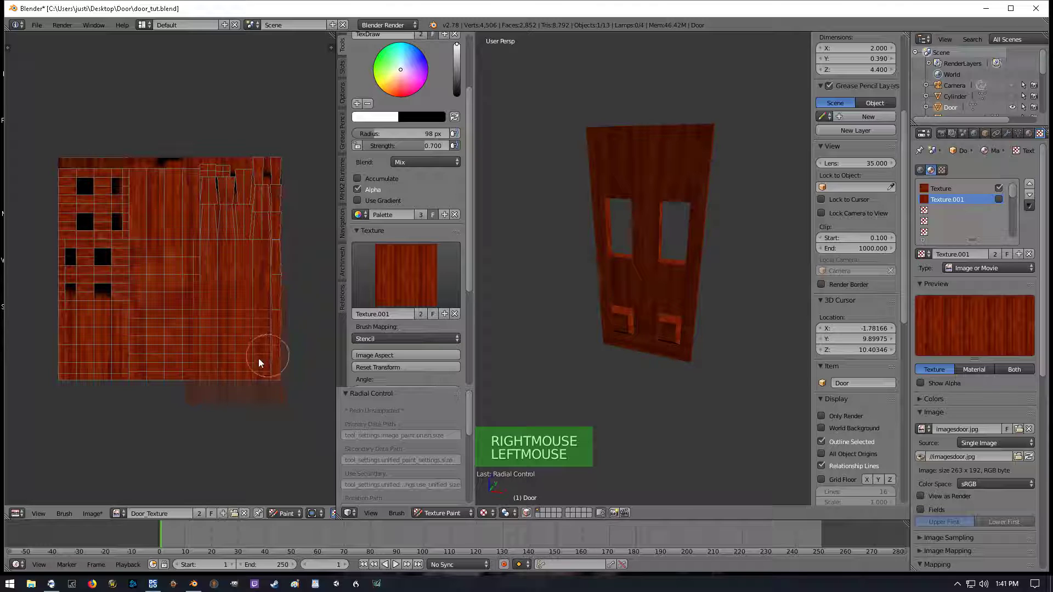
Inspect the painted door in 3D from several angles for unpainted areas
{"action": "middle_click_drag", "start_coordinate": [591, 289], "coordinate": [623, 259]}
{"action": "scroll", "coordinate": [622, 255], "scroll_direction": "up", "scroll_amount": 5}
{"action": "scroll", "coordinate": [622, 255], "scroll_direction": "down", "scroll_amount": 5}
{"action": "middle_click_drag", "start_coordinate": [681, 231], "coordinate": [543, 238]}
{"action": "middle_click_drag", "start_coordinate": [623, 239], "coordinate": [625, 226]}
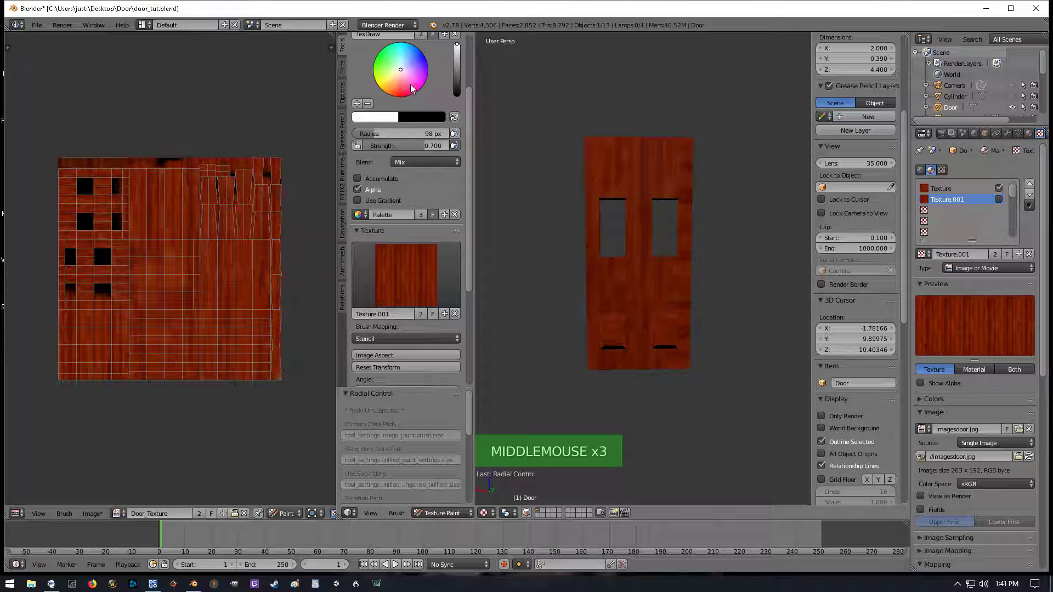
Narrow the tool shelf and the image editor to enlarge the 3D view, and reduce the brush radius to 36 px
{"action": "scroll", "coordinate": [405, 222], "scroll_direction": "up", "scroll_amount": 4}
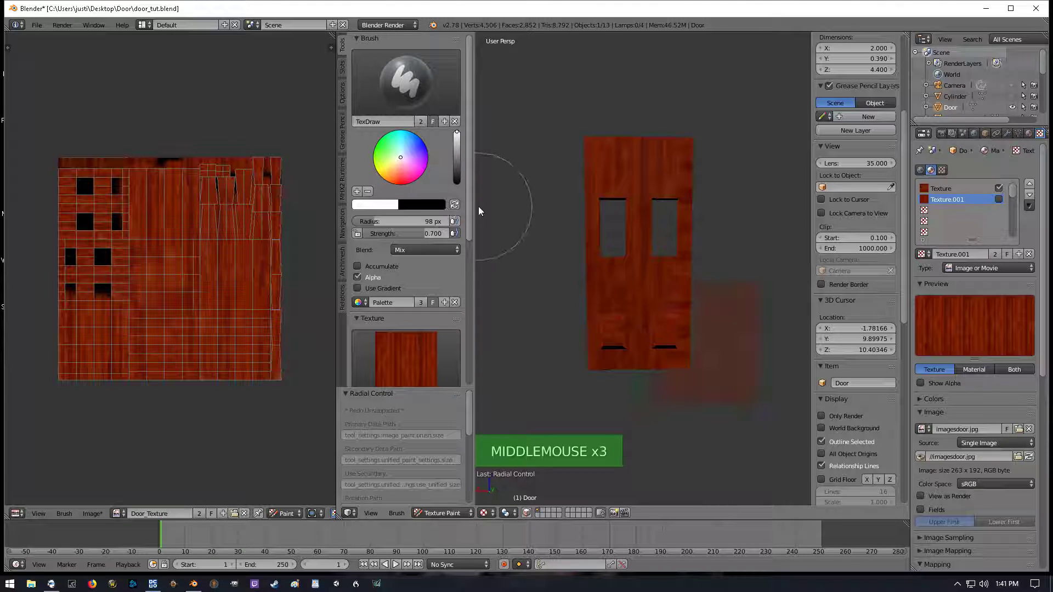
{"action": "left_click_drag", "start_coordinate": [475, 208], "coordinate": [418, 209]}
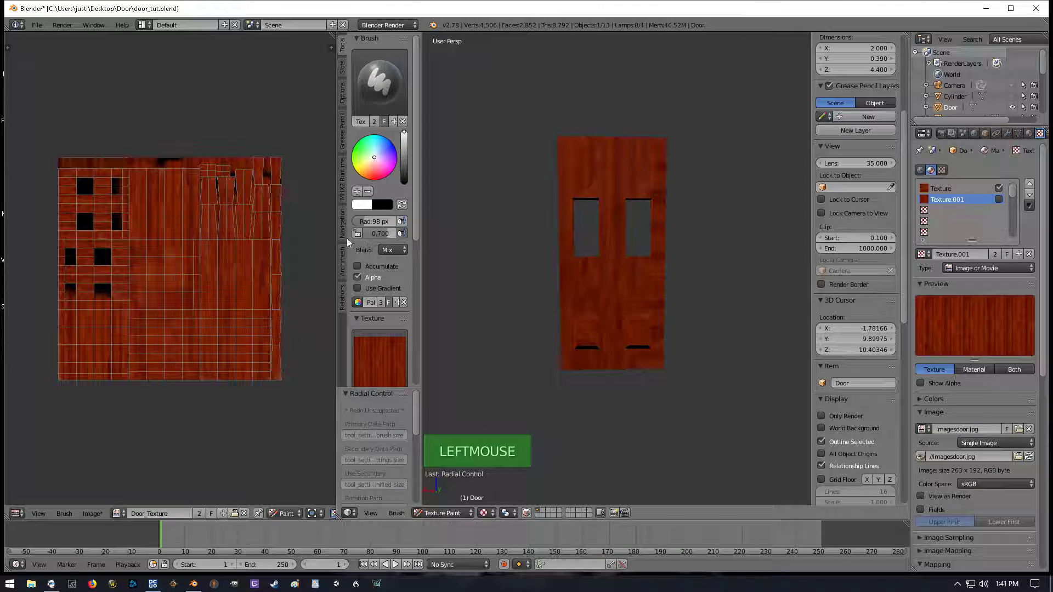
{"action": "left_click_drag", "start_coordinate": [336, 240], "coordinate": [264, 240]}
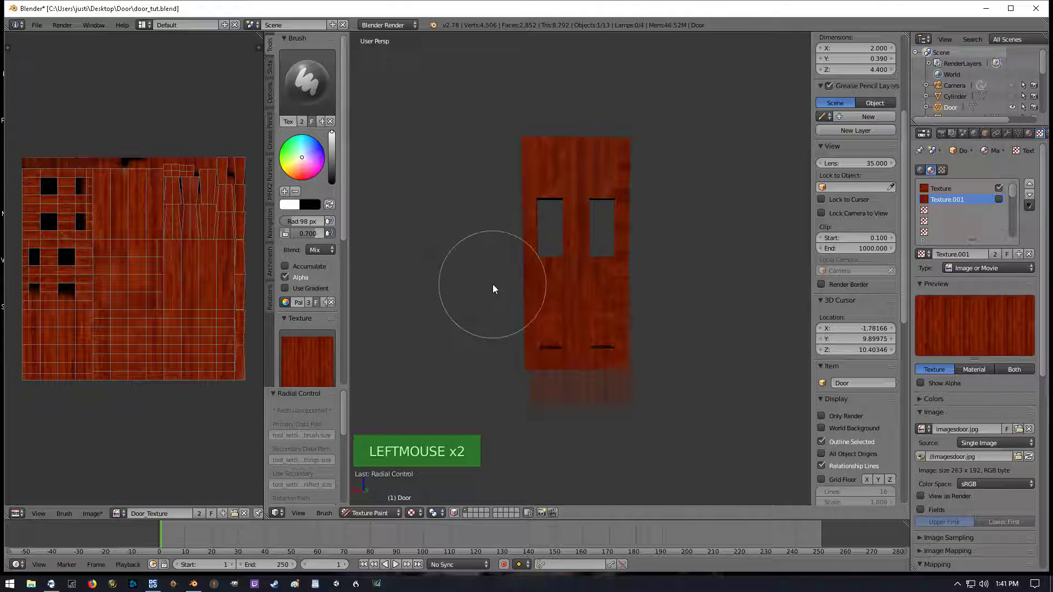
{"action": "key", "text": "f"}
{"action": "key", "text": "f"}
{"action": "key", "text": "f"}
{"action": "left_click", "coordinate": [458, 280]}
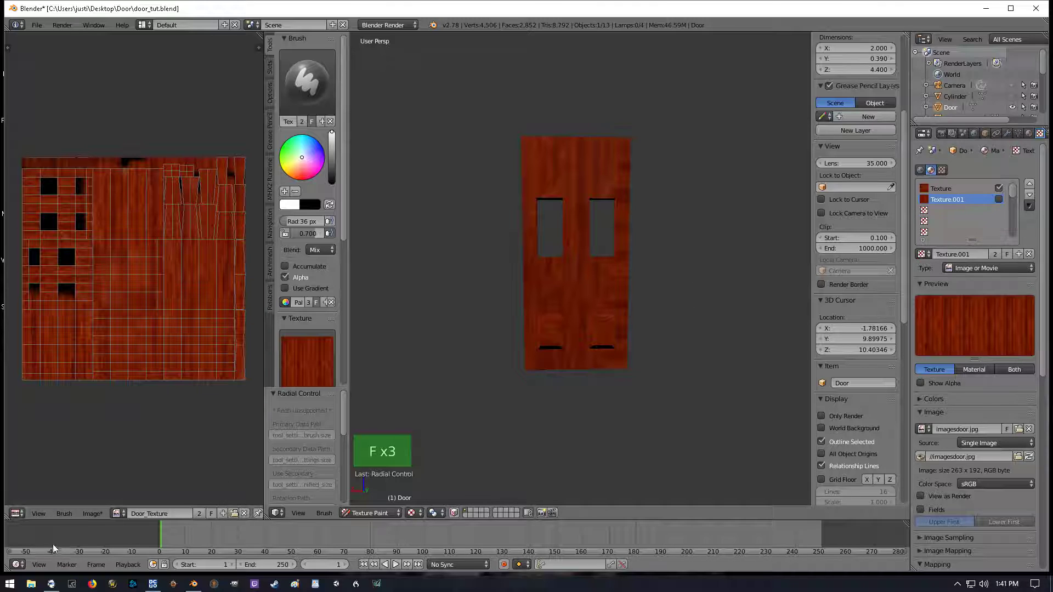
Save the painted Door_Texture image and select the door's first texture slot, Texture
{"action": "left_click", "coordinate": [91, 515]}
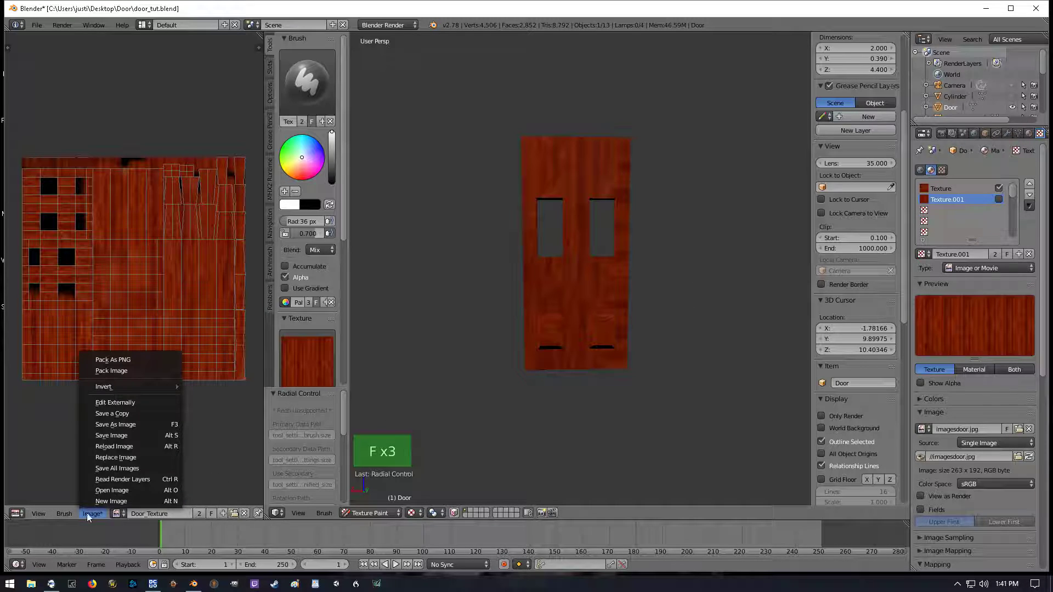
{"action": "left_click", "coordinate": [118, 437]}
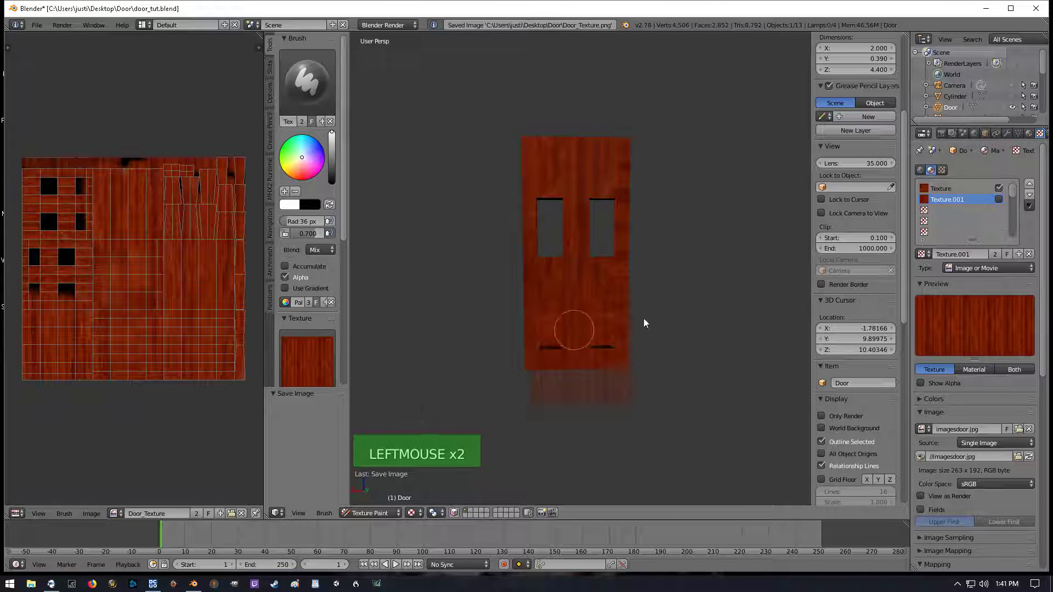
{"action": "left_click", "coordinate": [934, 192]}
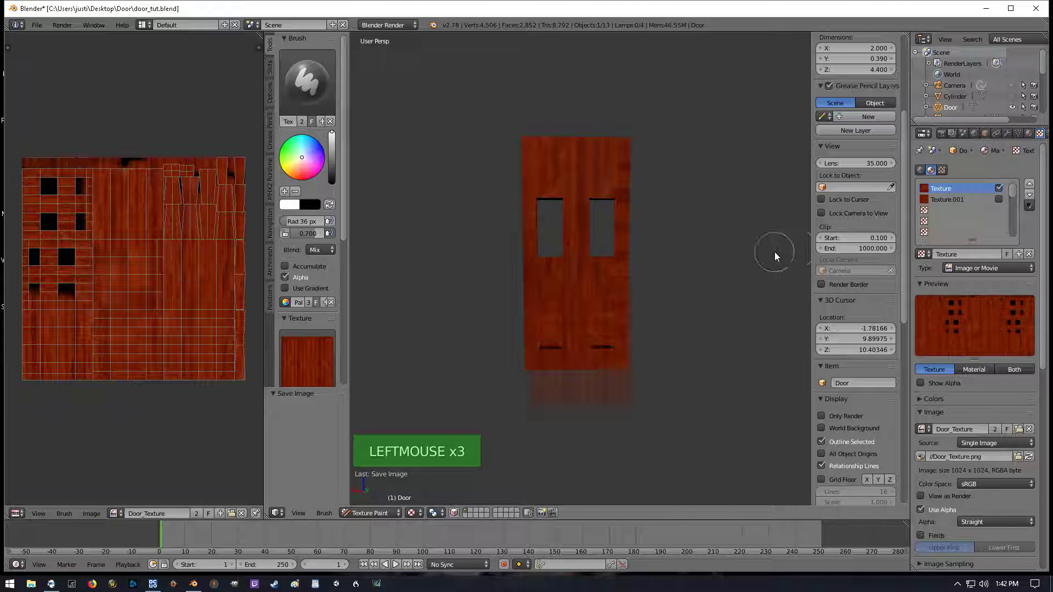
Switch the door from Texture Paint to Object Mode and check its textured surface
{"action": "middle_click_drag", "start_coordinate": [658, 287], "coordinate": [652, 299]}
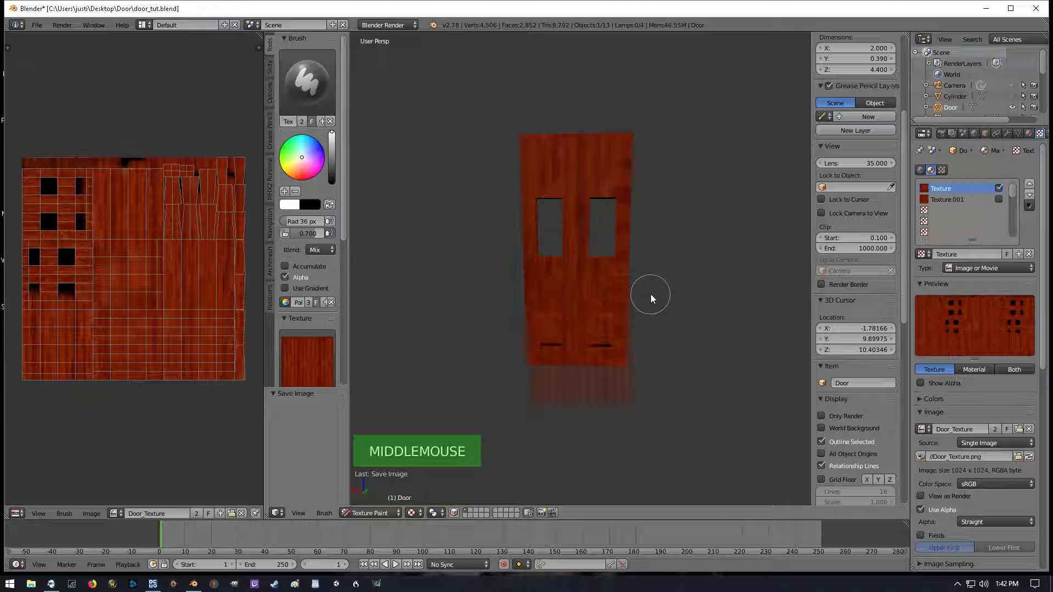
{"action": "left_click", "coordinate": [369, 513]}
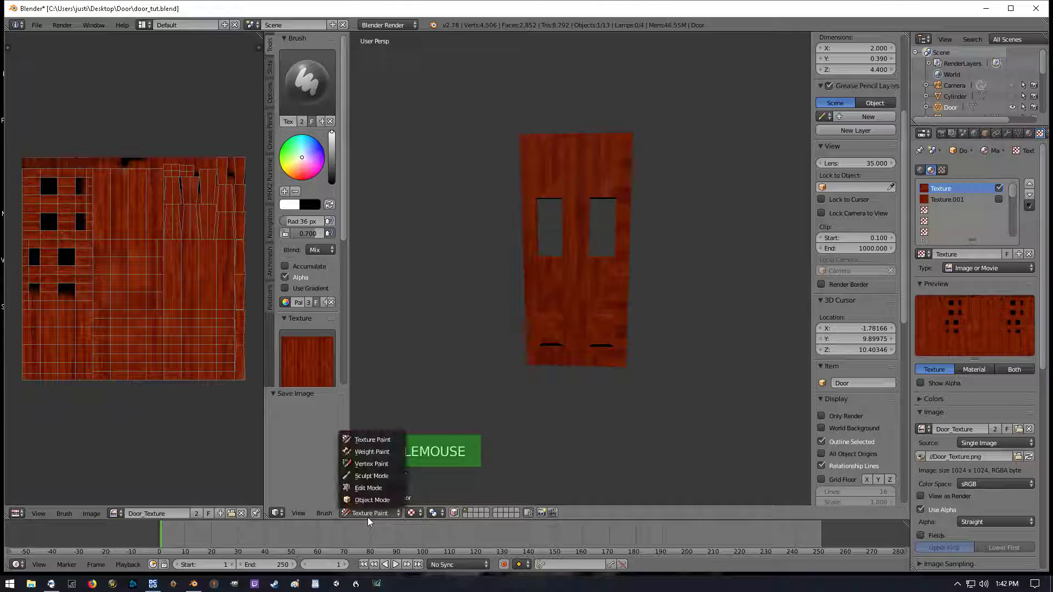
{"action": "left_click", "coordinate": [371, 500]}
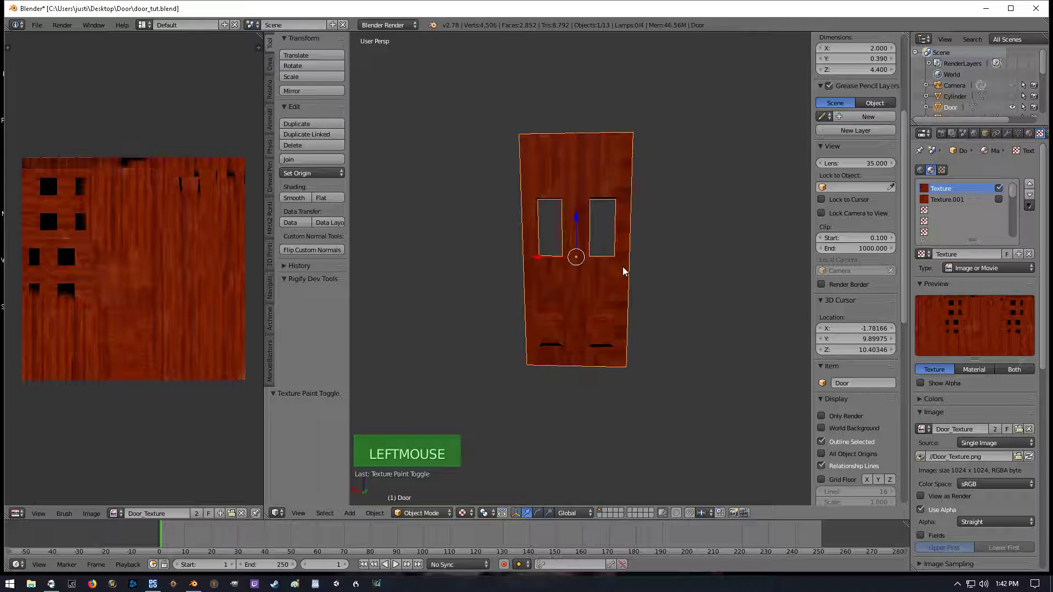
{"action": "scroll", "coordinate": [568, 269], "scroll_direction": "up", "scroll_amount": 2}
{"action": "middle_click_drag", "start_coordinate": [568, 269], "coordinate": [574, 262]}
{"action": "scroll", "coordinate": [575, 280], "scroll_direction": "down", "scroll_amount": 2}
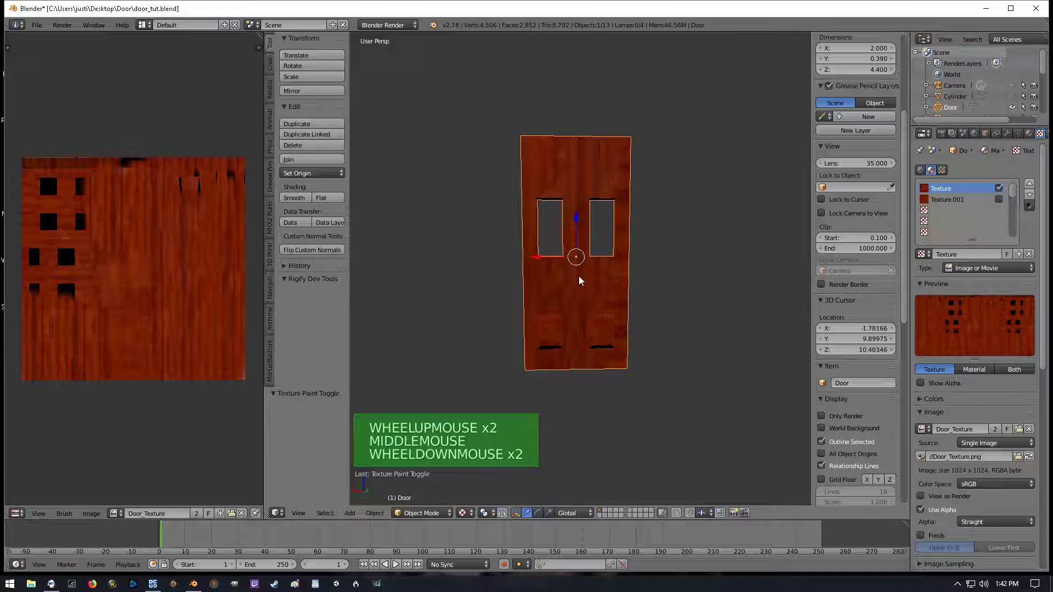
Unhide all hidden objects and view the complete door with its moldings and hardware
{"action": "key", "text": "alt+h"}
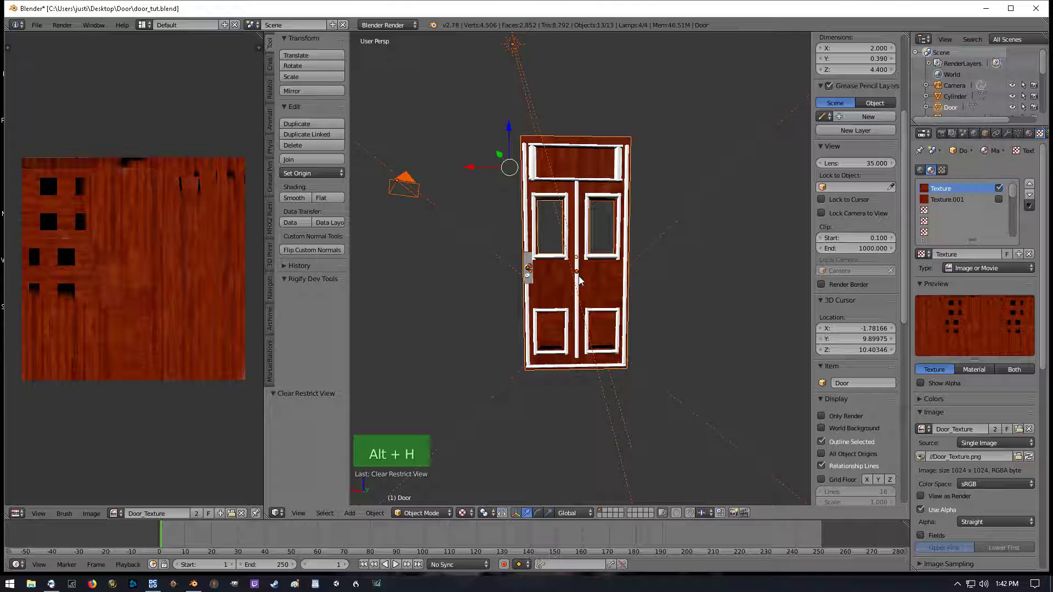
{"action": "mouse_move", "coordinate": [721, 266]}
{"action": "middle_mouse_down"}
{"action": "mouse_move", "coordinate": [653, 266]}
{"action": "mouse_move", "coordinate": [714, 282]}
{"action": "mouse_move", "coordinate": [723, 266]}
{"action": "middle_mouse_up"}
{"action": "scroll", "coordinate": [654, 265], "scroll_direction": "down", "scroll_amount": 4}
{"action": "scroll", "coordinate": [673, 289], "scroll_direction": "up", "scroll_amount": 5}
{"action": "middle_click_drag", "start_coordinate": [672, 289], "coordinate": [704, 289]}
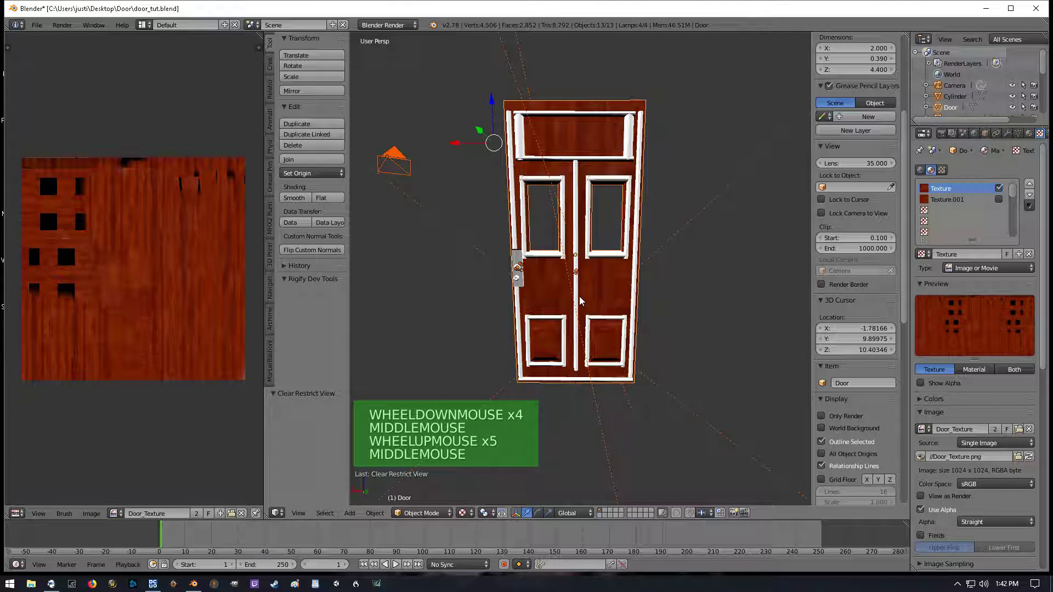
Hide the Door object and the small lock part on the lower half of the faceplate
{"action": "right_click", "coordinate": [594, 291]}
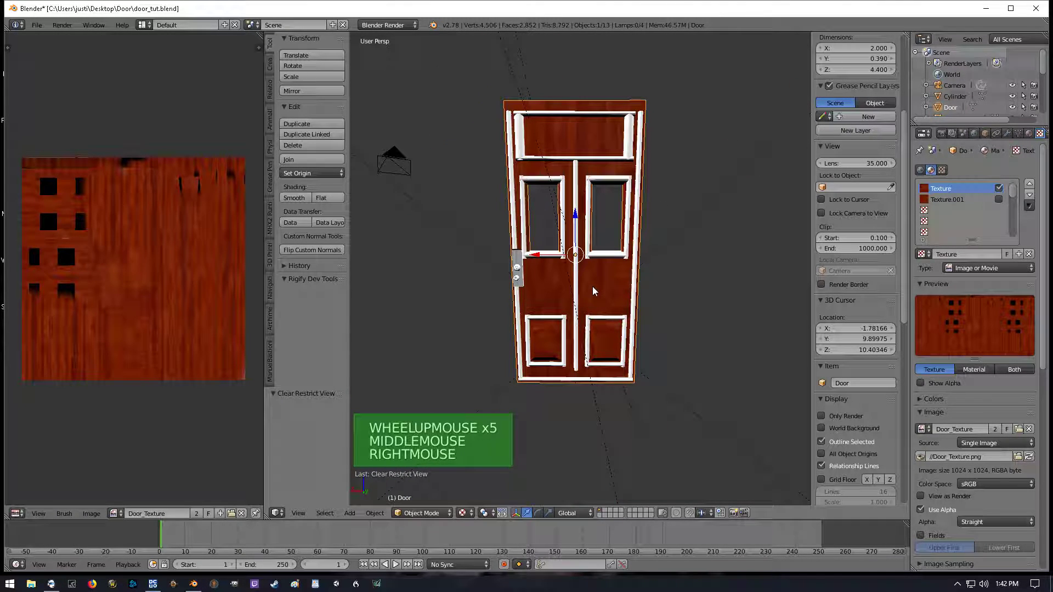
{"action": "key", "text": "h"}
{"action": "key", "text": "h"}
{"action": "middle_click_drag", "start_coordinate": [594, 290], "coordinate": [453, 316]}
{"action": "scroll", "coordinate": [625, 264], "scroll_direction": "up", "scroll_amount": 4}
{"action": "right_click", "coordinate": [435, 314]}
{"action": "key", "text": "h"}
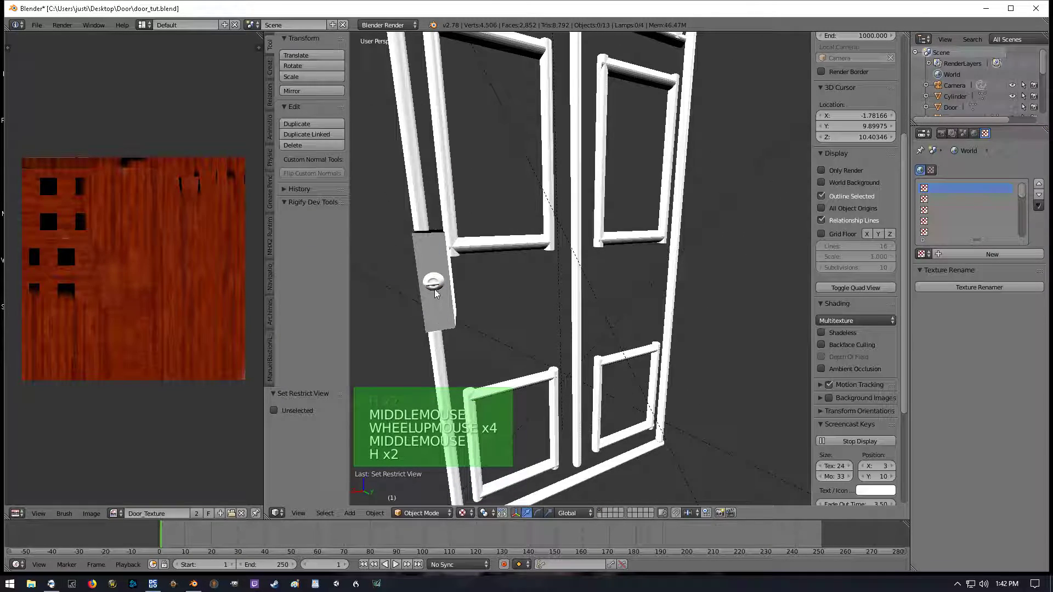
Hide the doorknob parts and the Faceplate object
{"action": "right_click", "coordinate": [434, 283]}
{"action": "key", "text": "h"}
{"action": "right_click", "coordinate": [434, 284]}
{"action": "key", "text": "h"}
{"action": "right_click", "coordinate": [439, 300]}
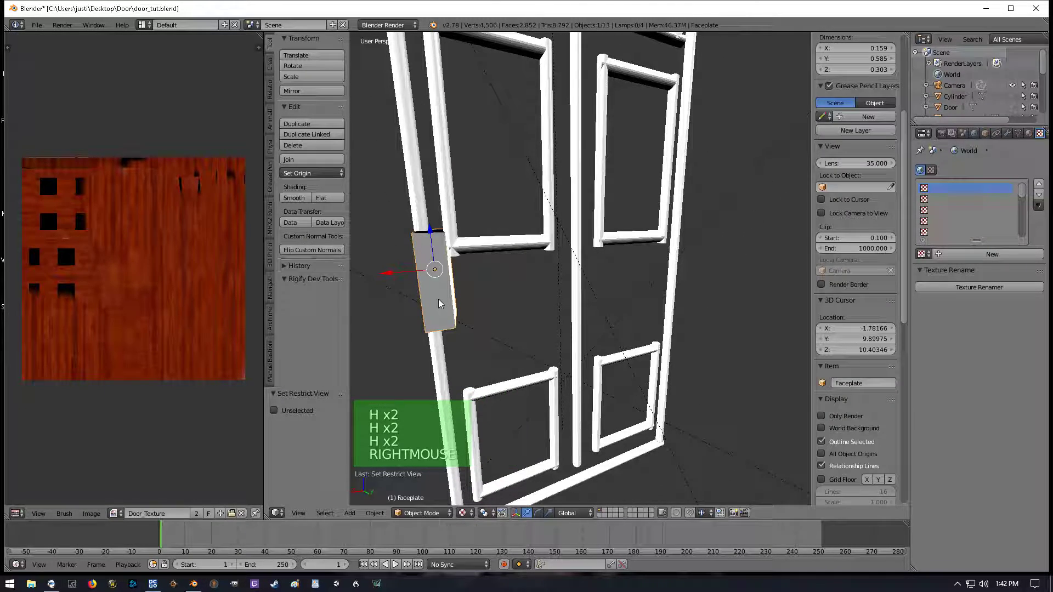
{"action": "key", "text": "h"}
Hide the next remaining door part and select the Mold_inside object
{"action": "middle_click_drag", "start_coordinate": [439, 300], "coordinate": [577, 283]}
{"action": "right_click", "coordinate": [687, 306]}
{"action": "key", "text": "h"}
{"action": "right_click", "coordinate": [677, 281]}
Hide the four lamps and the camera one after another so only the inside molding stays in view
{"action": "scroll", "coordinate": [582, 282], "scroll_direction": "down", "scroll_amount": 6}
{"action": "scroll", "coordinate": [577, 285], "scroll_direction": "down", "scroll_amount": 6}
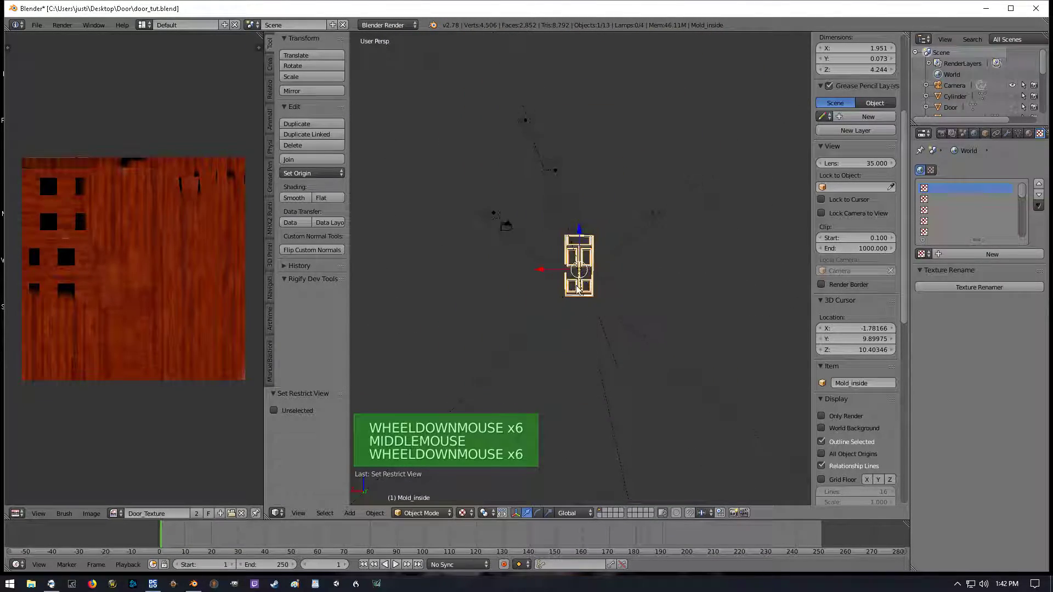
{"action": "right_click", "coordinate": [652, 212]}
{"action": "key", "text": "h"}
{"action": "key", "text": "h"}
{"action": "right_click", "coordinate": [555, 169]}
{"action": "key", "text": "h"}
{"action": "key", "text": "h"}
{"action": "right_click", "coordinate": [527, 121]}
{"action": "key", "text": "h"}
{"action": "key", "text": "h"}
{"action": "right_click", "coordinate": [495, 214]}
{"action": "key", "text": "h"}
{"action": "key", "text": "h"}
{"action": "right_click", "coordinate": [506, 226]}
{"action": "key", "text": "h"}
{"action": "key", "text": "h"}
Show the inside molding from the front and unlink the Door_Texture image from the image editor
{"action": "scroll", "coordinate": [637, 310], "scroll_direction": "up", "scroll_amount": 8}
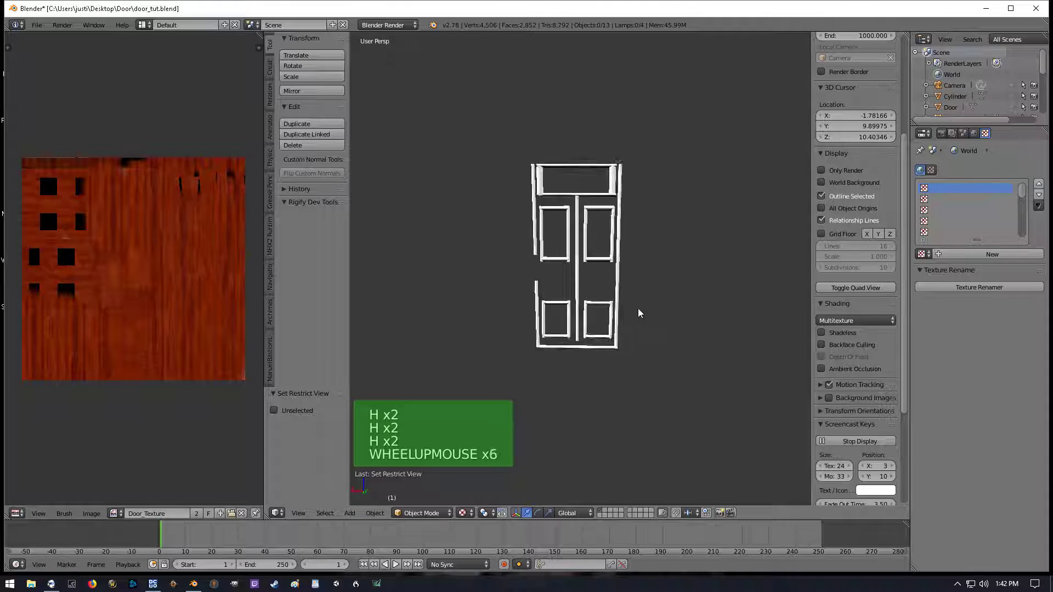
{"action": "scroll", "coordinate": [639, 296], "scroll_direction": "up", "scroll_amount": 1}
{"action": "middle_click", "coordinate": [638, 277]}
{"action": "scroll", "coordinate": [638, 277], "scroll_direction": "down", "scroll_amount": 2}
{"action": "middle_click_drag", "start_coordinate": [644, 264], "coordinate": [491, 274]}
{"action": "key", "text": "KP_1"}
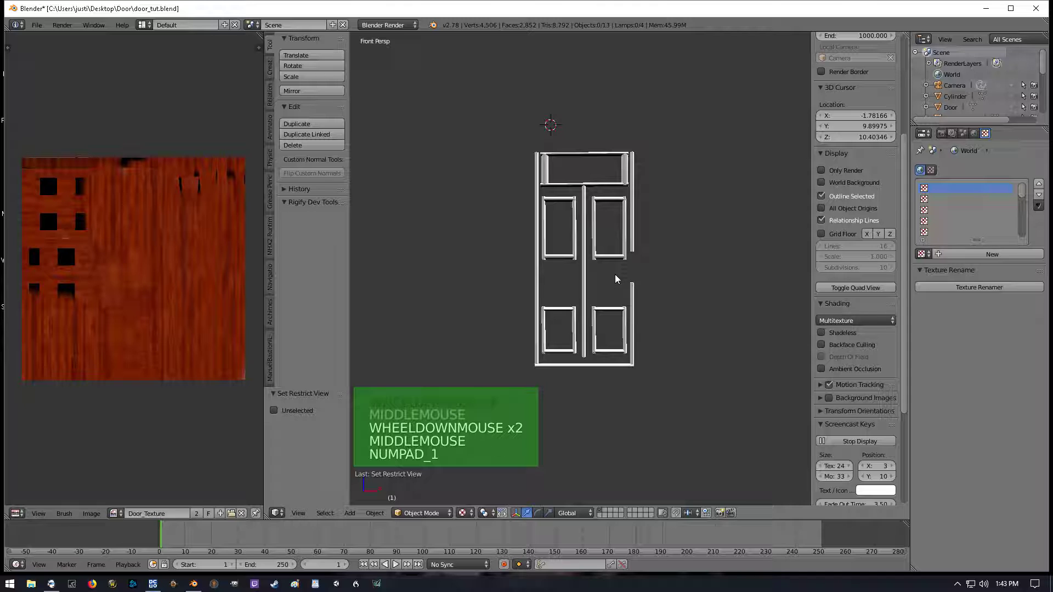
{"action": "left_click", "coordinate": [242, 514]}
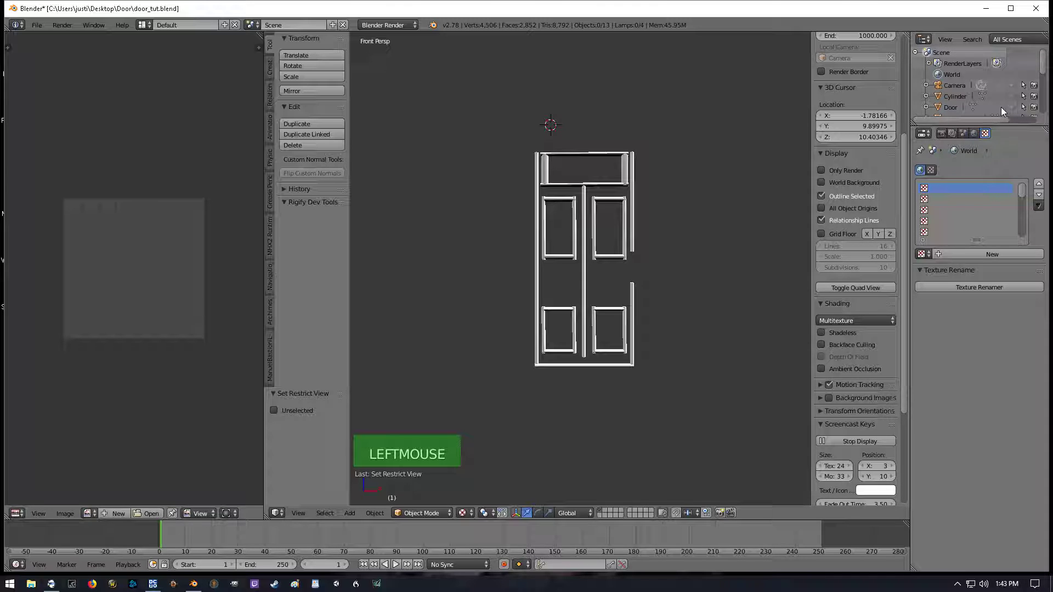
Select the Mold_inside object and add a new material to it
{"action": "right_click", "coordinate": [586, 259]}
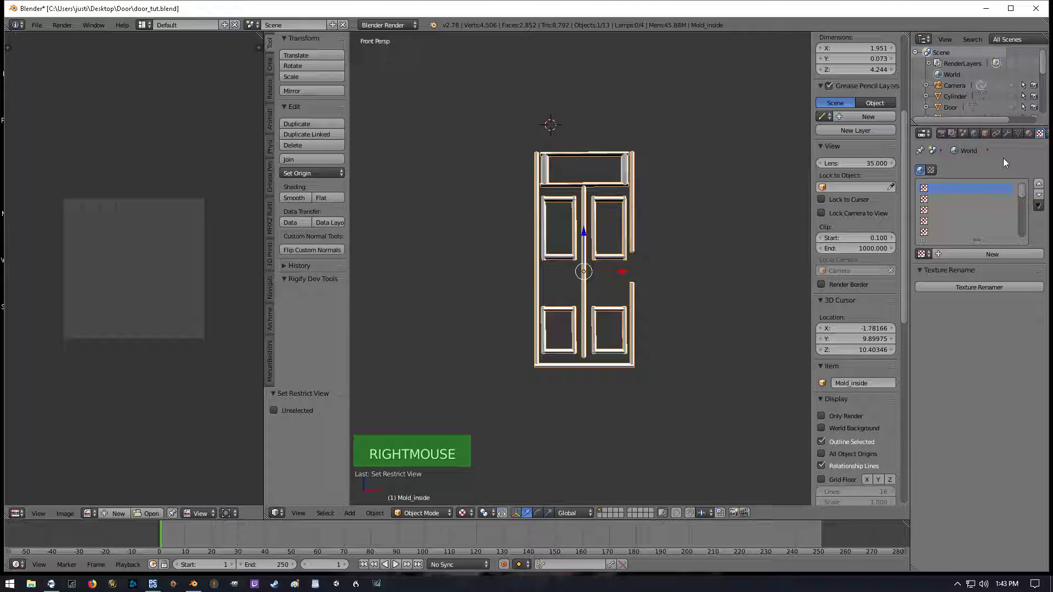
{"action": "left_click", "coordinate": [1029, 134]}
{"action": "left_click", "coordinate": [969, 208]}
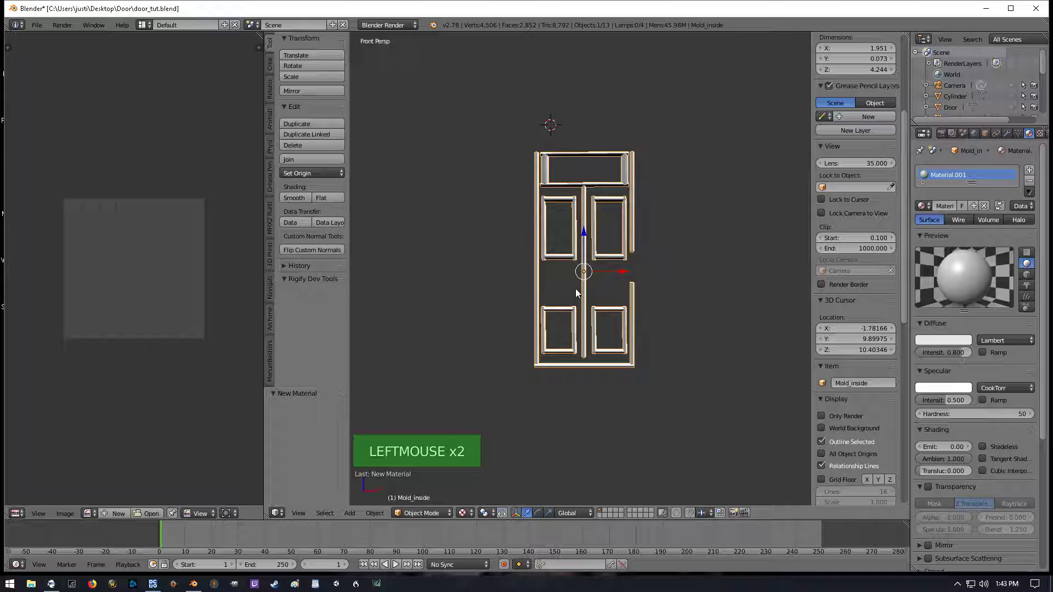
Unwrap all faces of the Mold_inside mesh with Smart UV Project at a 66.00 angle limit and zero island margin
{"action": "key", "text": "Tab"}
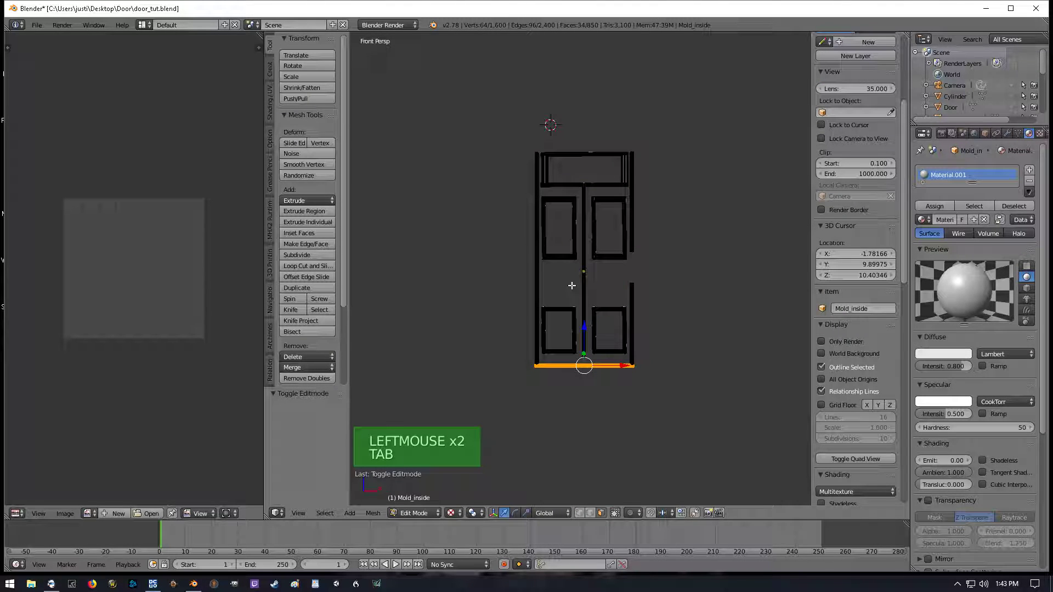
{"action": "key", "text": "a"}
{"action": "key", "text": "a"}
{"action": "key", "text": "a"}
{"action": "key", "text": "a"}
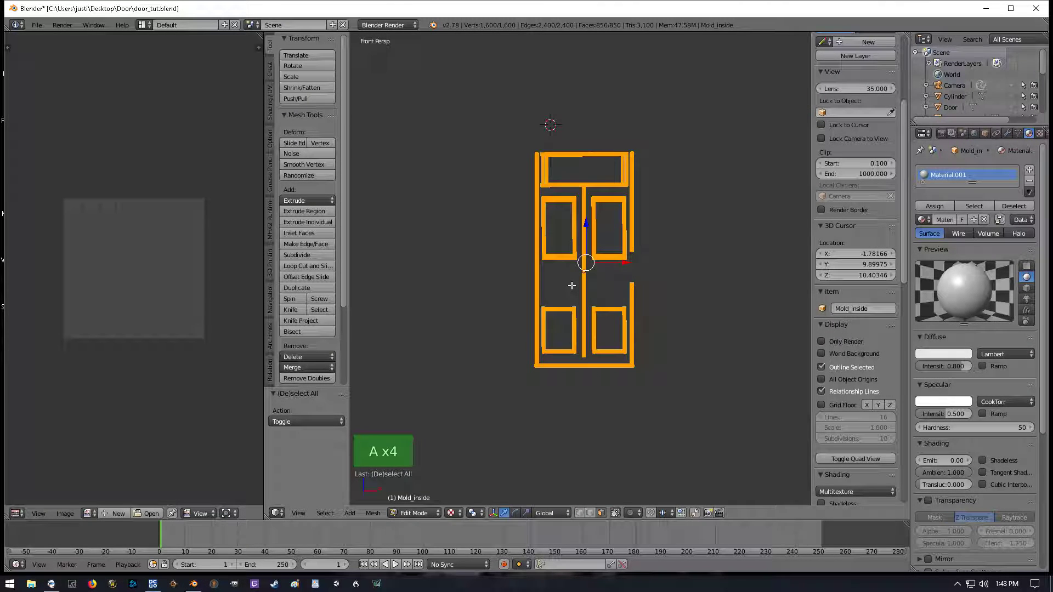
{"action": "key", "text": "u"}
{"action": "left_click", "coordinate": [572, 285]}
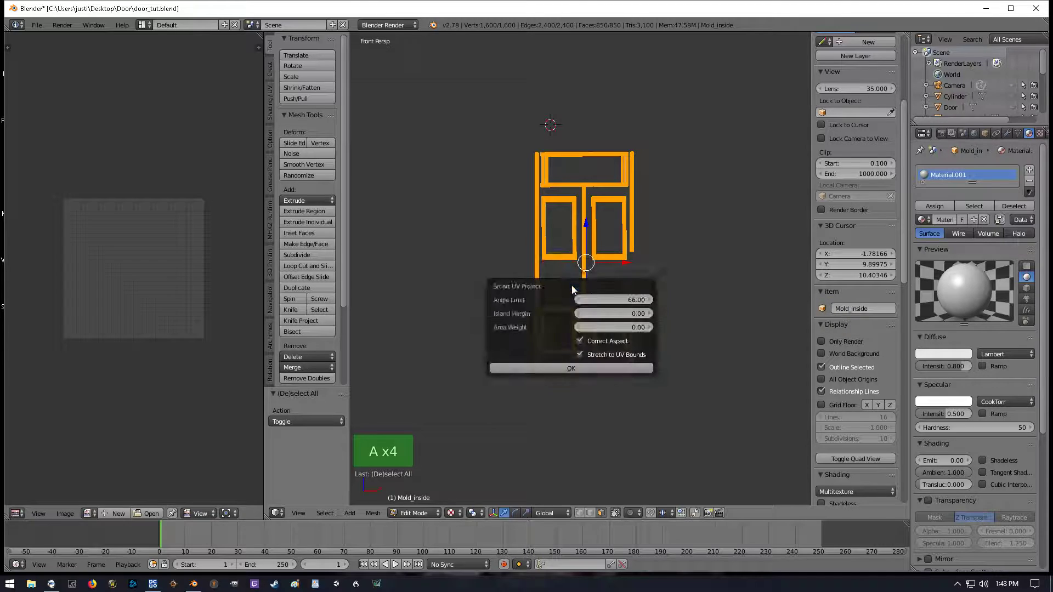
{"action": "left_click", "coordinate": [555, 368]}
{"action": "scroll", "coordinate": [179, 310], "scroll_direction": "up", "scroll_amount": 5}
{"action": "scroll", "coordinate": [179, 310], "scroll_direction": "down", "scroll_amount": 5}
{"action": "scroll", "coordinate": [179, 310], "scroll_direction": "up", "scroll_amount": 1}
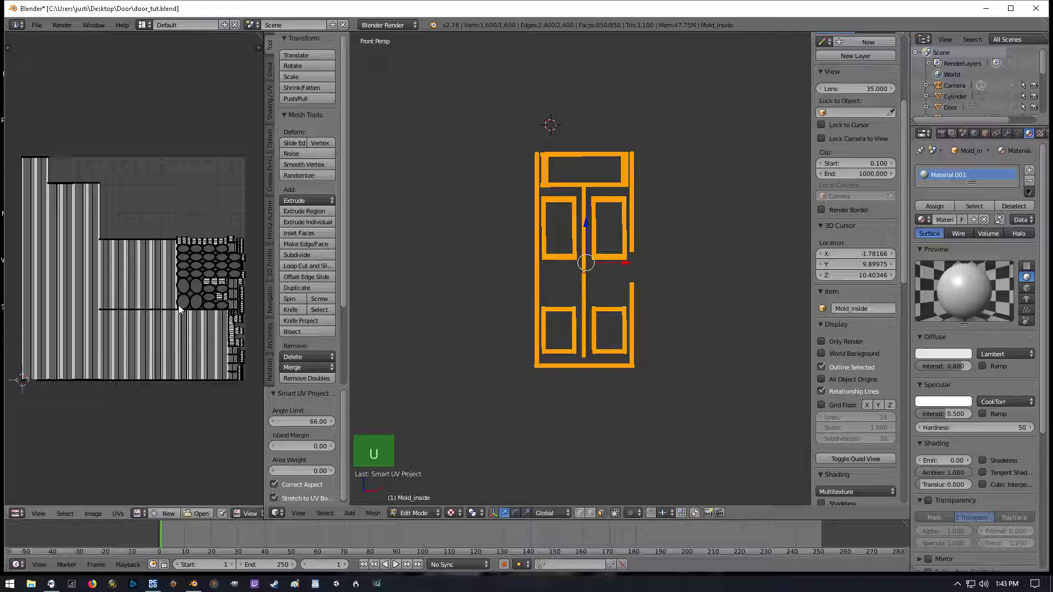
Create a blank 1024 by 1024 px image named Mold and save it as Mold.png in the Door folder
{"action": "left_click", "coordinate": [168, 512]}
{"action": "key", "text": "BackSpace"}
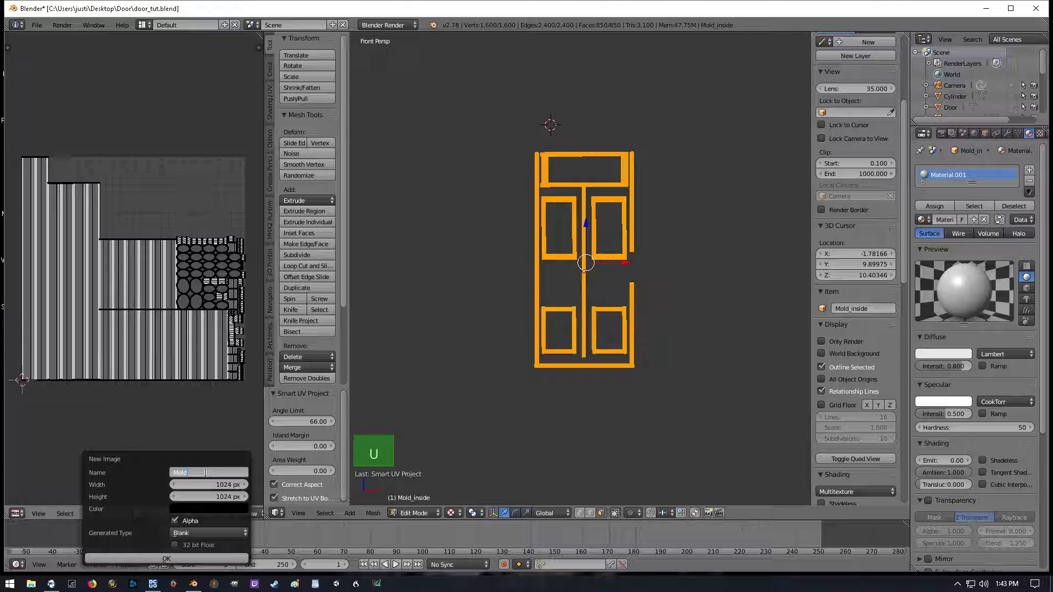
{"action": "left_click", "coordinate": [204, 559]}
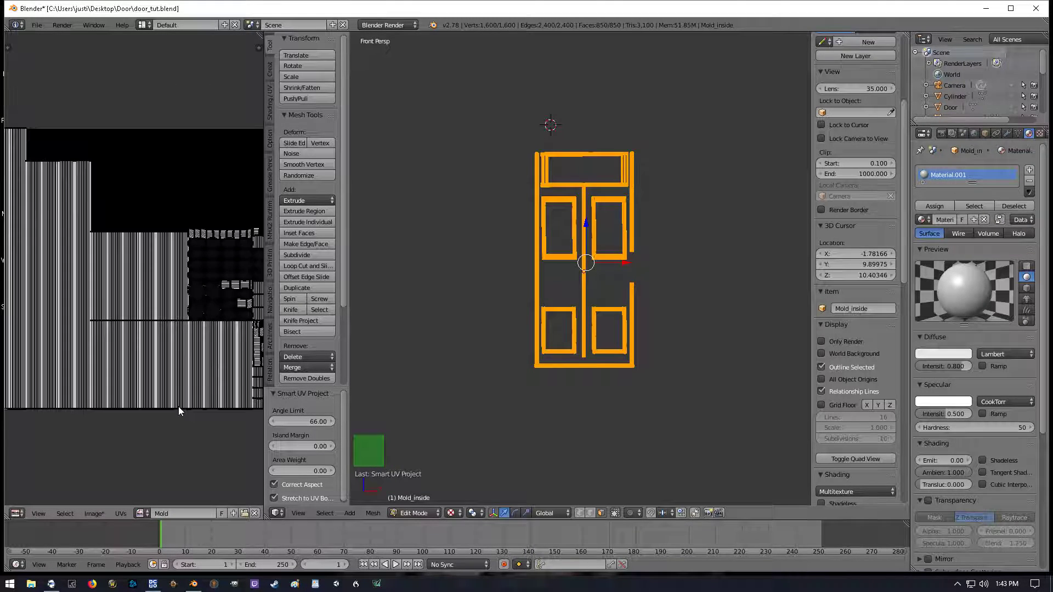
{"action": "left_click", "coordinate": [94, 514]}
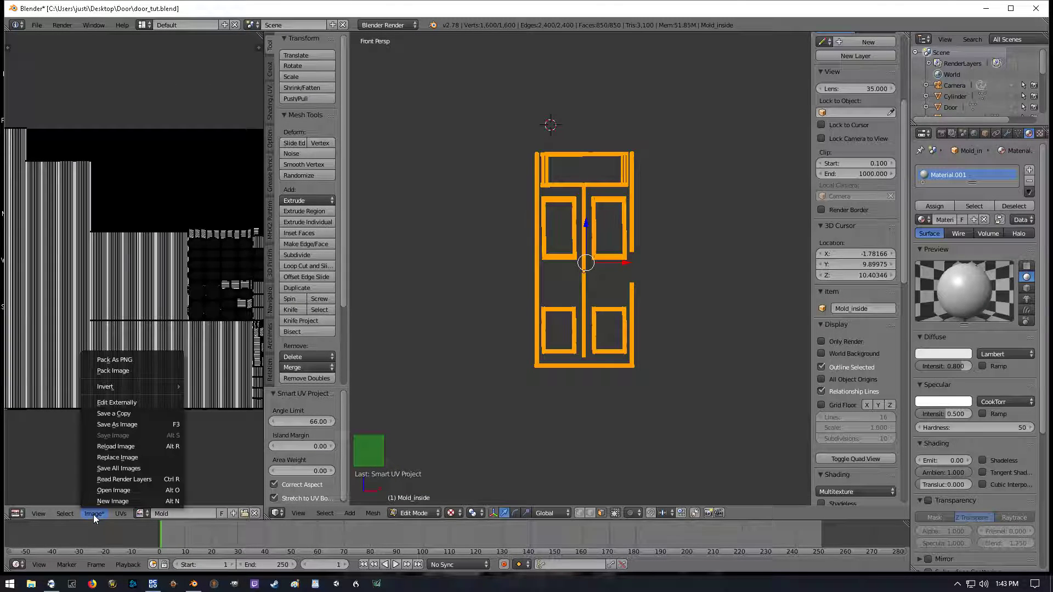
{"action": "left_click", "coordinate": [113, 425]}
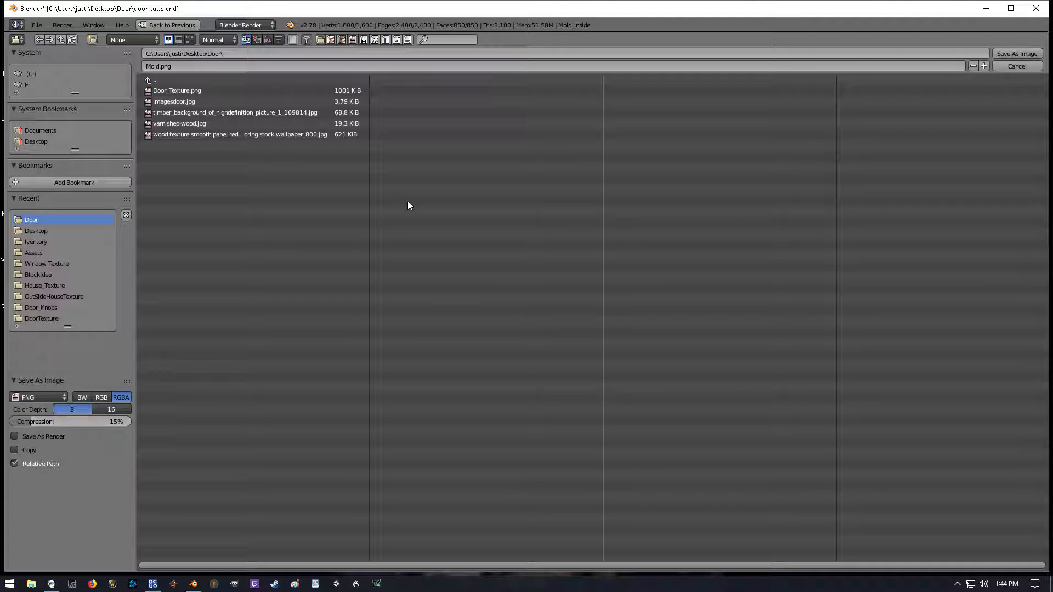
{"action": "left_click", "coordinate": [1007, 55]}
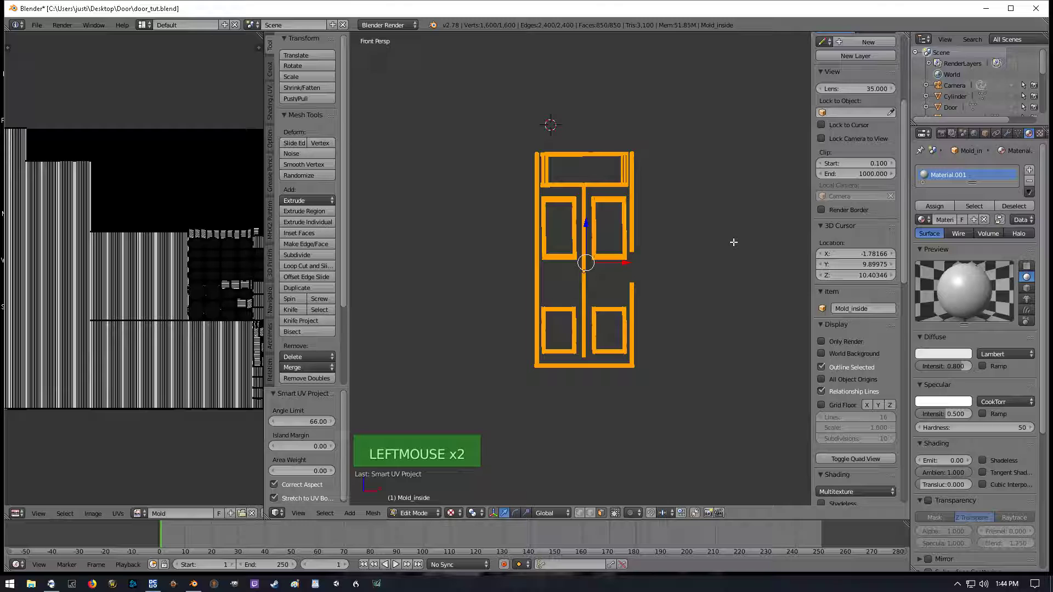
Add a texture that loads Mold.png to the molding's material and assign the material to all selected faces
{"action": "scroll", "coordinate": [630, 278], "scroll_direction": "up", "scroll_amount": 1}
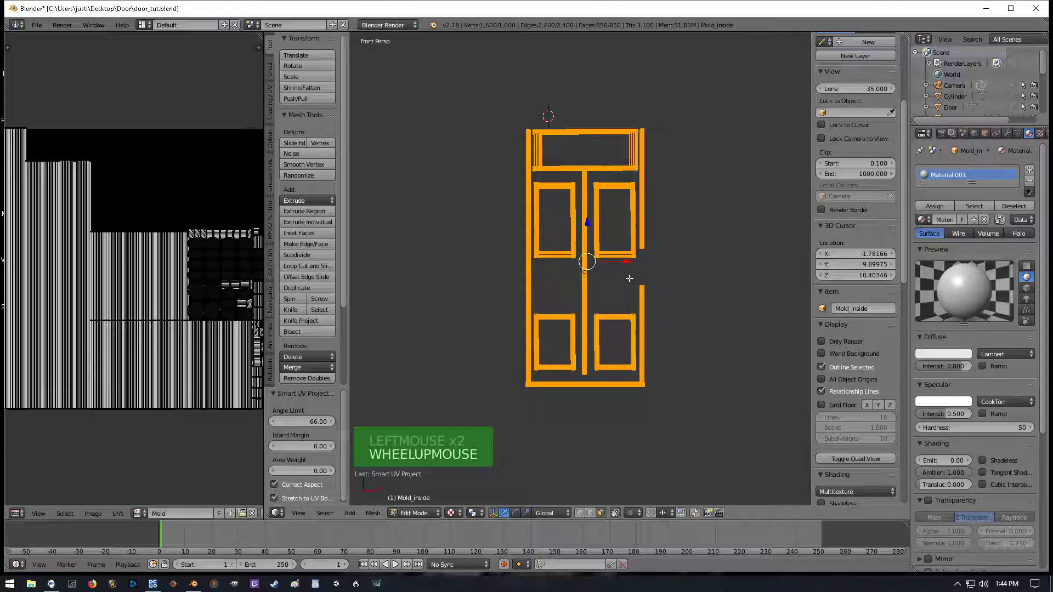
{"action": "scroll", "coordinate": [629, 278], "scroll_direction": "down", "scroll_amount": 1}
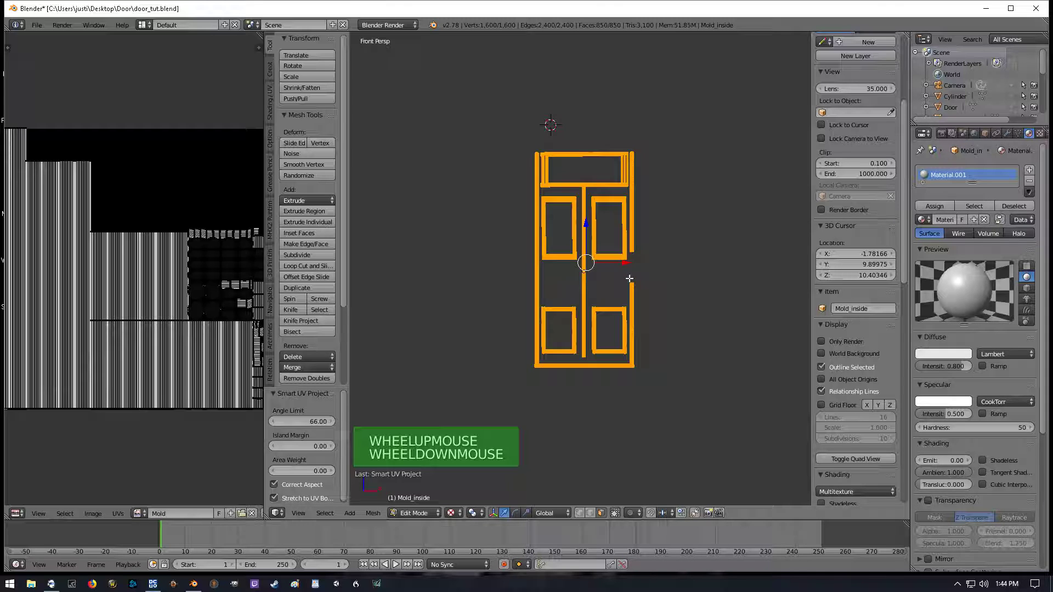
{"action": "left_click", "coordinate": [1040, 134]}
{"action": "left_click", "coordinate": [993, 256]}
{"action": "left_click", "coordinate": [1012, 429]}
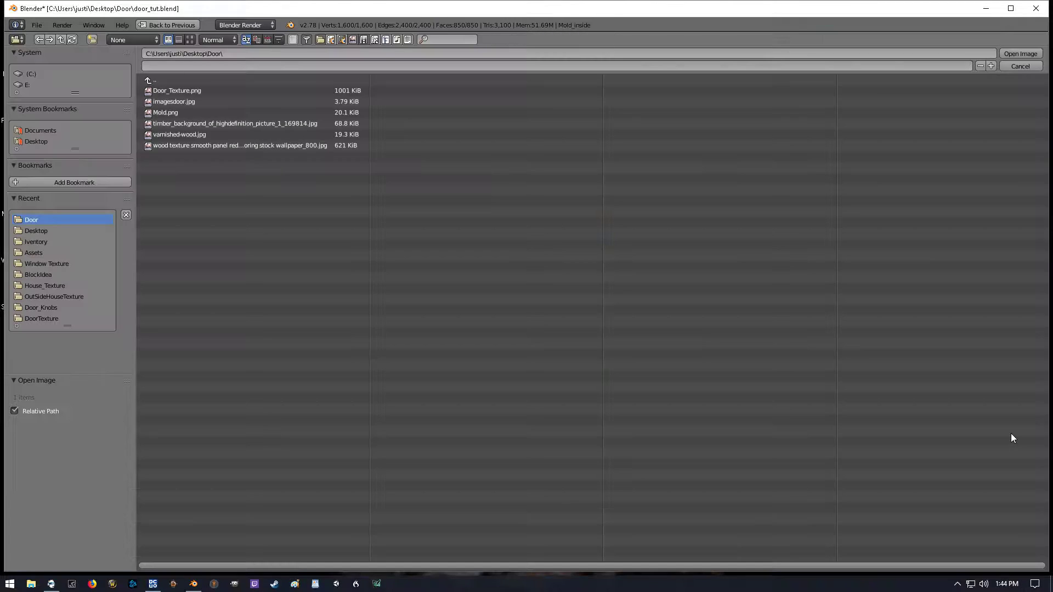
{"action": "double_click", "coordinate": [175, 112]}
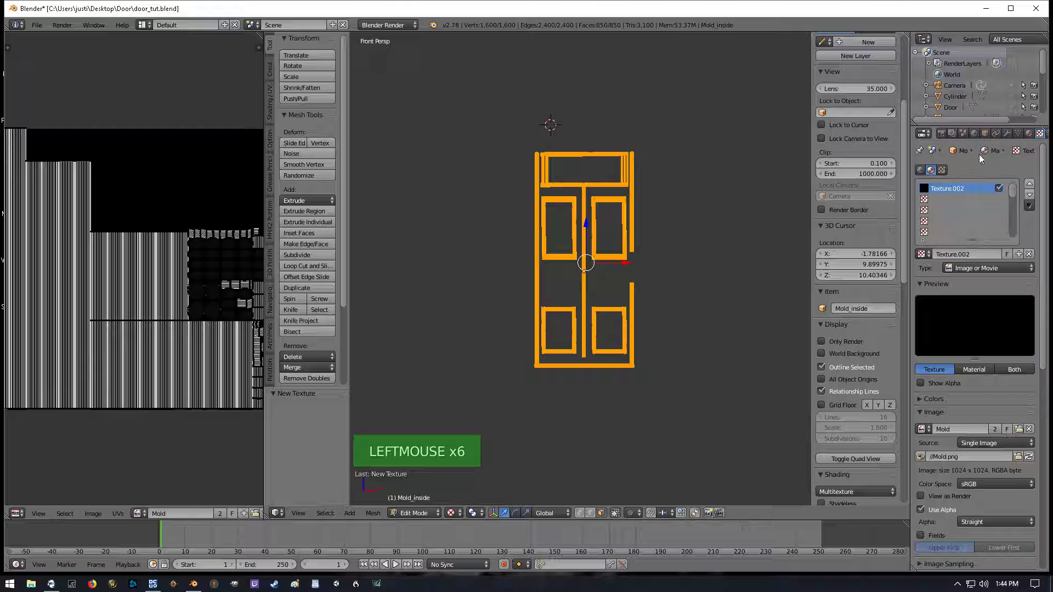
{"action": "left_click", "coordinate": [1029, 134]}
{"action": "left_click", "coordinate": [934, 207]}
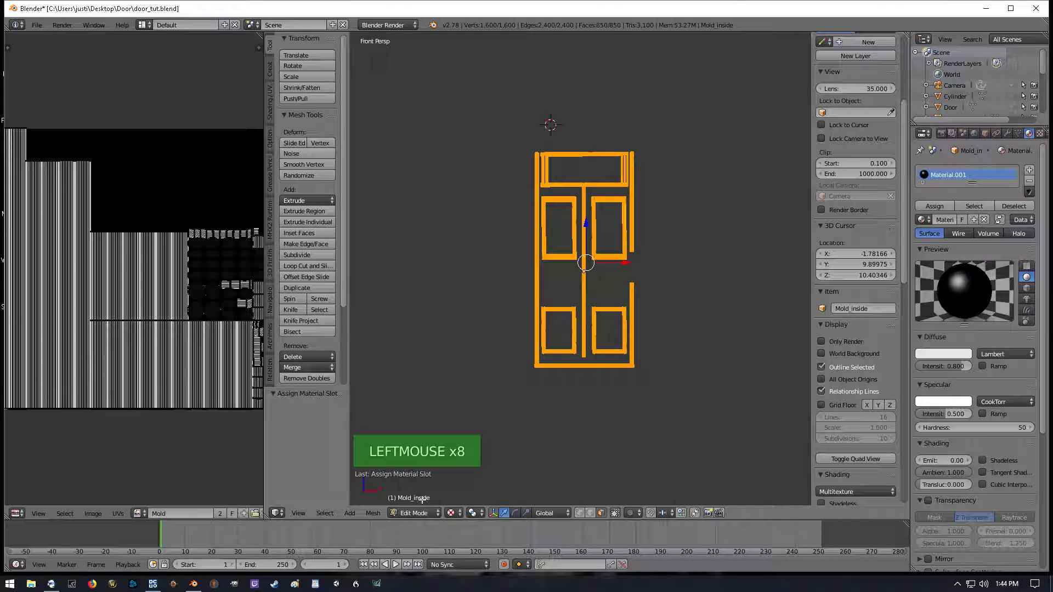
Enter Texture Paint mode and cover the molding with white using the Fill brush
{"action": "left_click", "coordinate": [410, 513]}
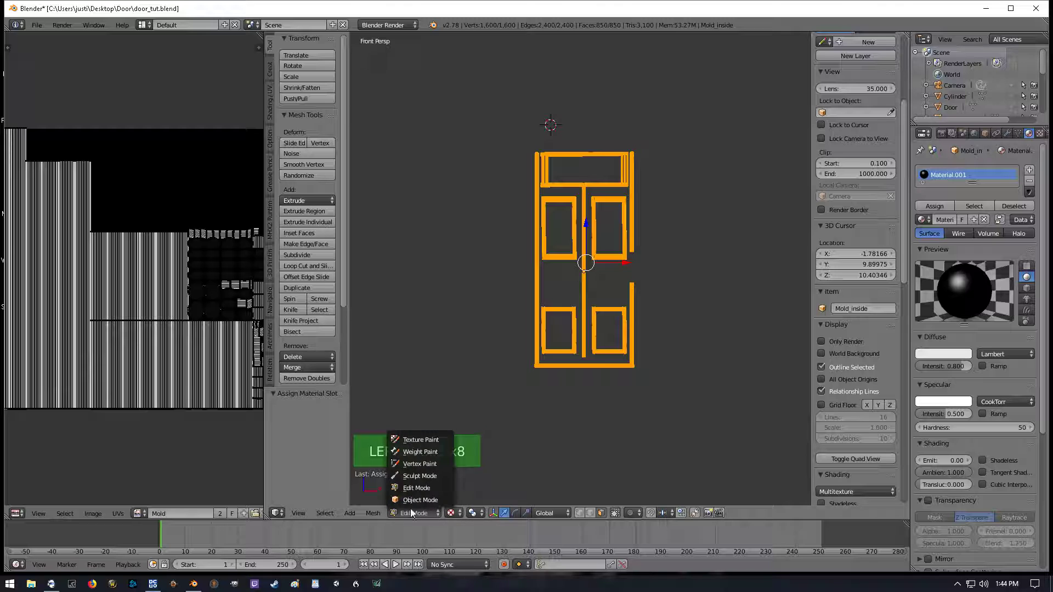
{"action": "left_click", "coordinate": [414, 440]}
{"action": "scroll", "coordinate": [407, 323], "scroll_direction": "down", "scroll_amount": 1}
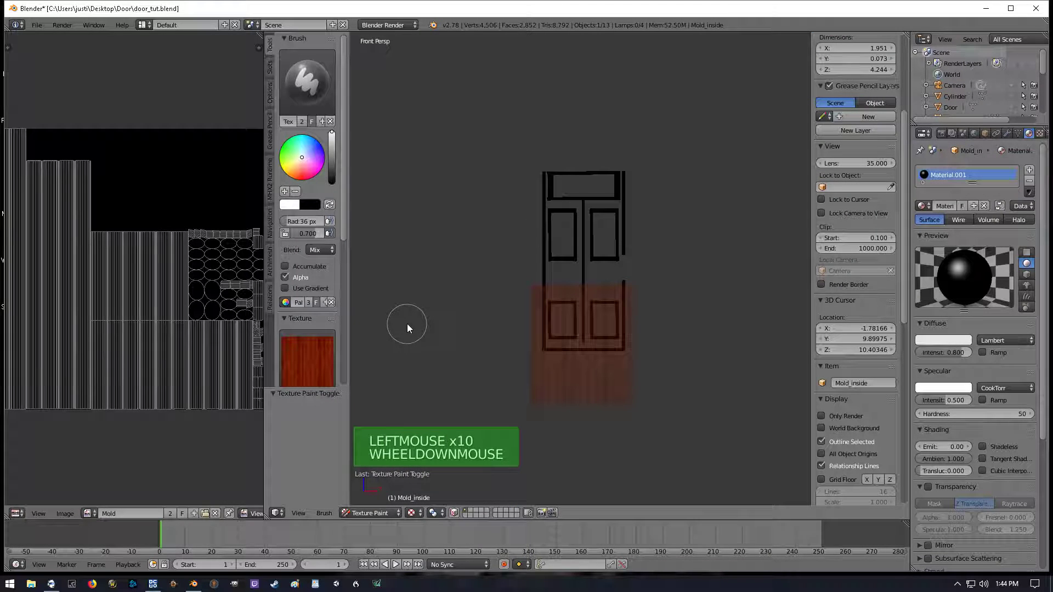
{"action": "scroll", "coordinate": [406, 324], "scroll_direction": "up", "scroll_amount": 1}
{"action": "scroll", "coordinate": [116, 291], "scroll_direction": "down", "scroll_amount": 2}
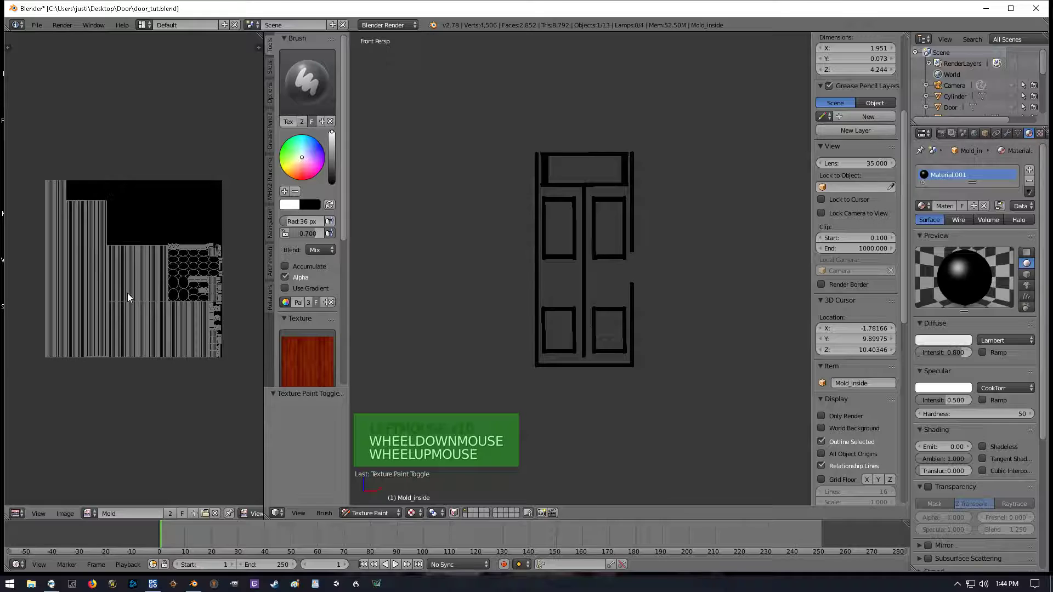
{"action": "left_click", "coordinate": [308, 81]}
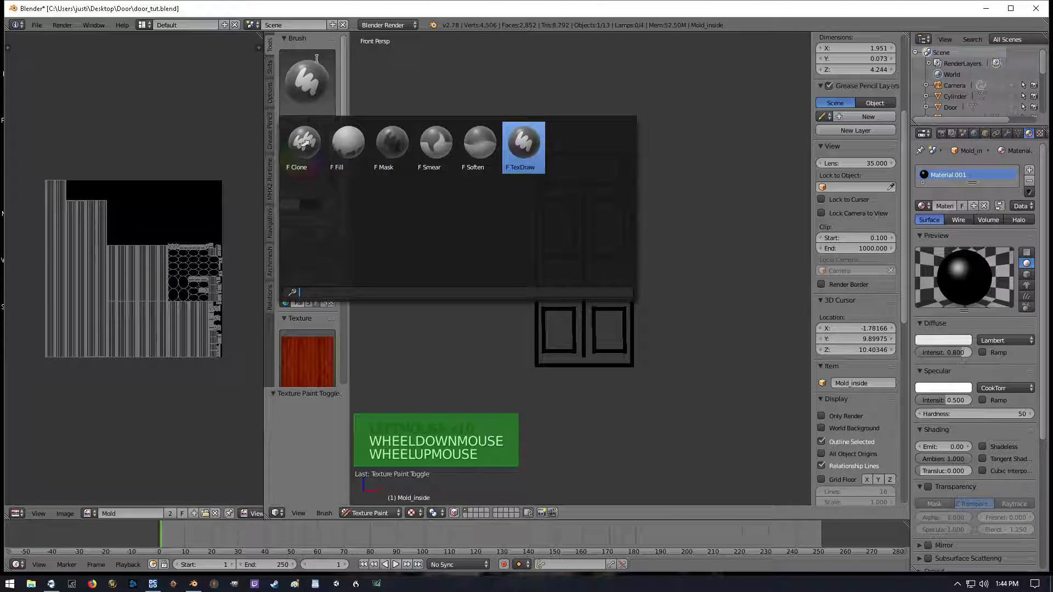
{"action": "left_click", "coordinate": [350, 152]}
{"action": "left_click", "coordinate": [558, 254]}
{"action": "left_click", "coordinate": [558, 255]}
{"action": "left_click", "coordinate": [559, 255]}
{"action": "left_click", "coordinate": [558, 255]}
{"action": "left_click", "coordinate": [558, 254]}
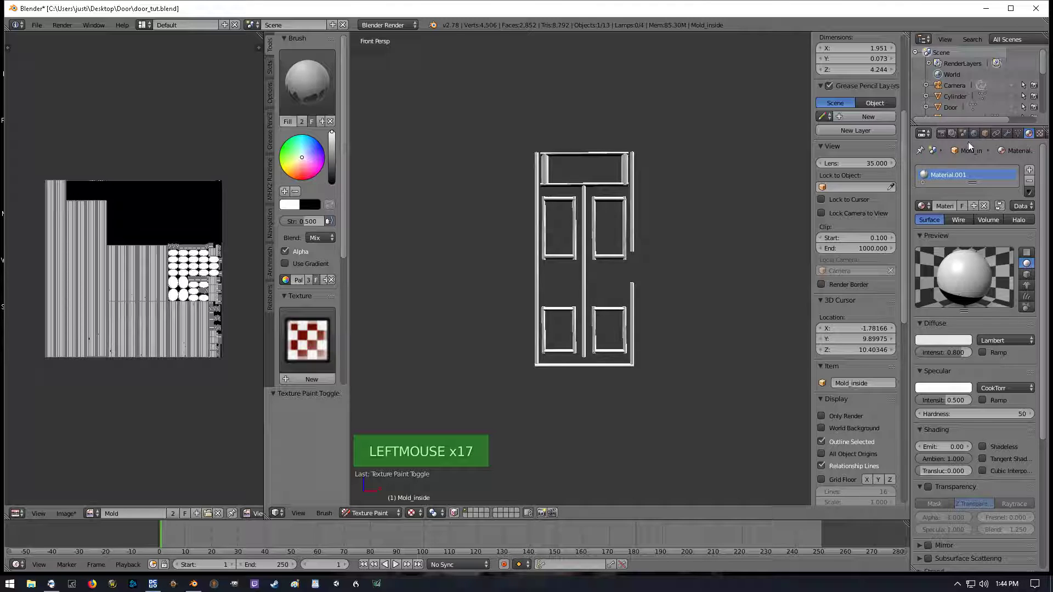
Add a second texture to the material from the light wood texture wallpaper_800.jpg image and disable it in the texture list
{"action": "left_click", "coordinate": [1040, 134]}
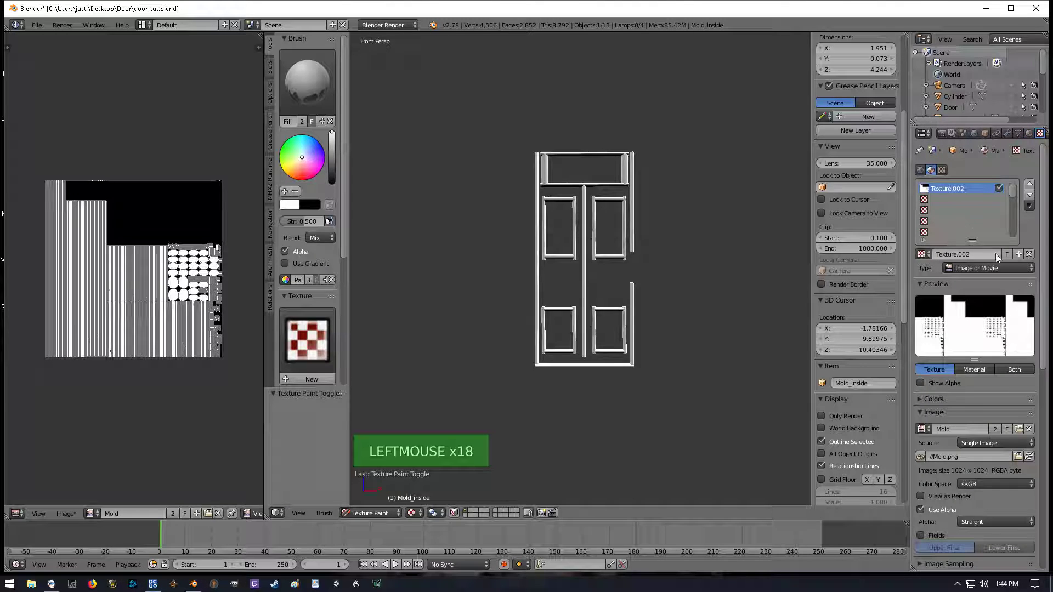
{"action": "left_click", "coordinate": [929, 198]}
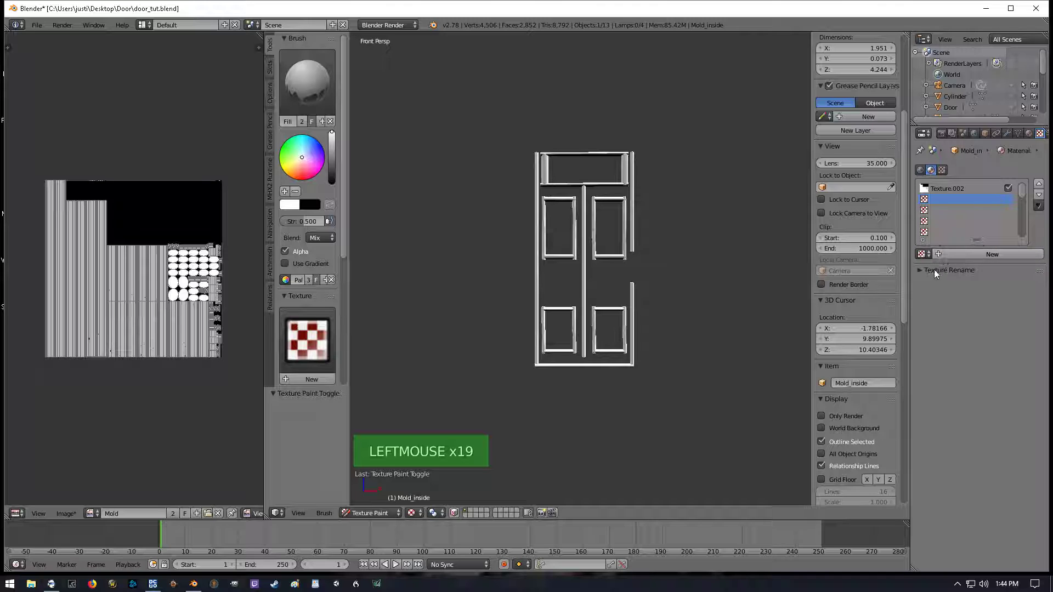
{"action": "left_click", "coordinate": [971, 254]}
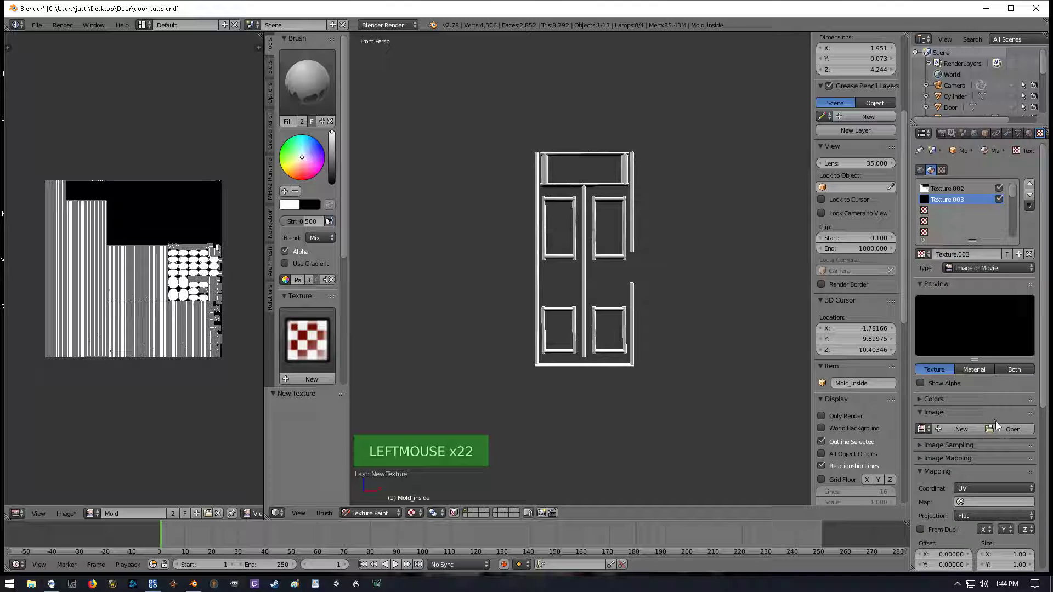
{"action": "left_click", "coordinate": [1008, 429]}
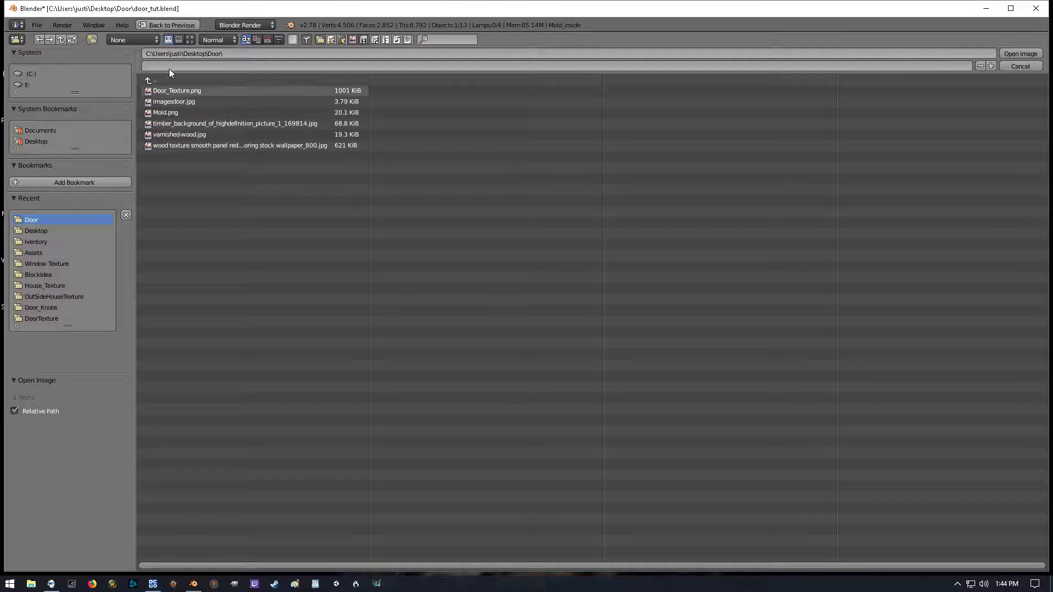
{"action": "left_click", "coordinate": [190, 40]}
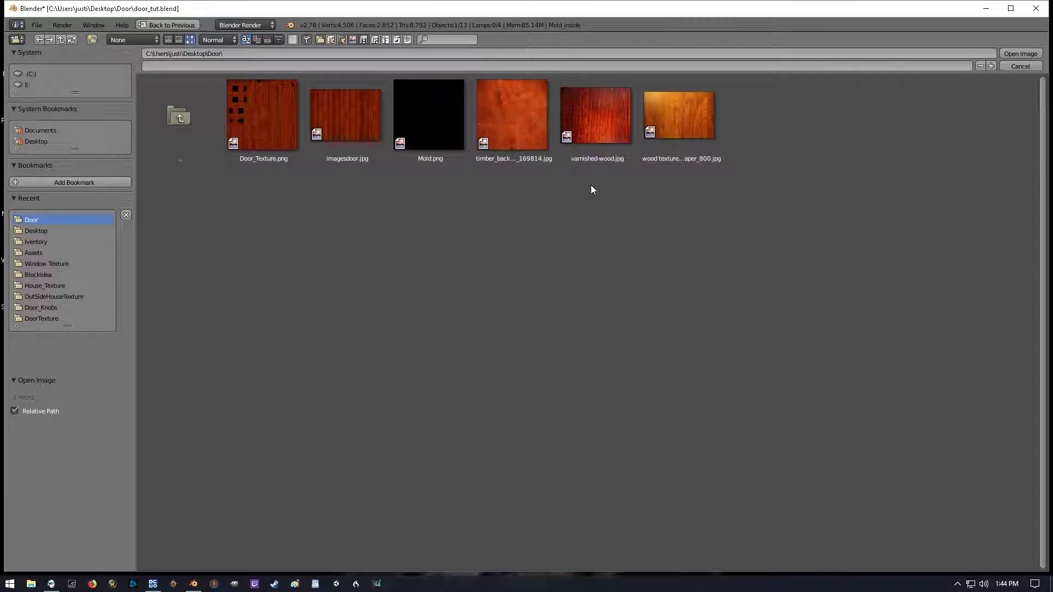
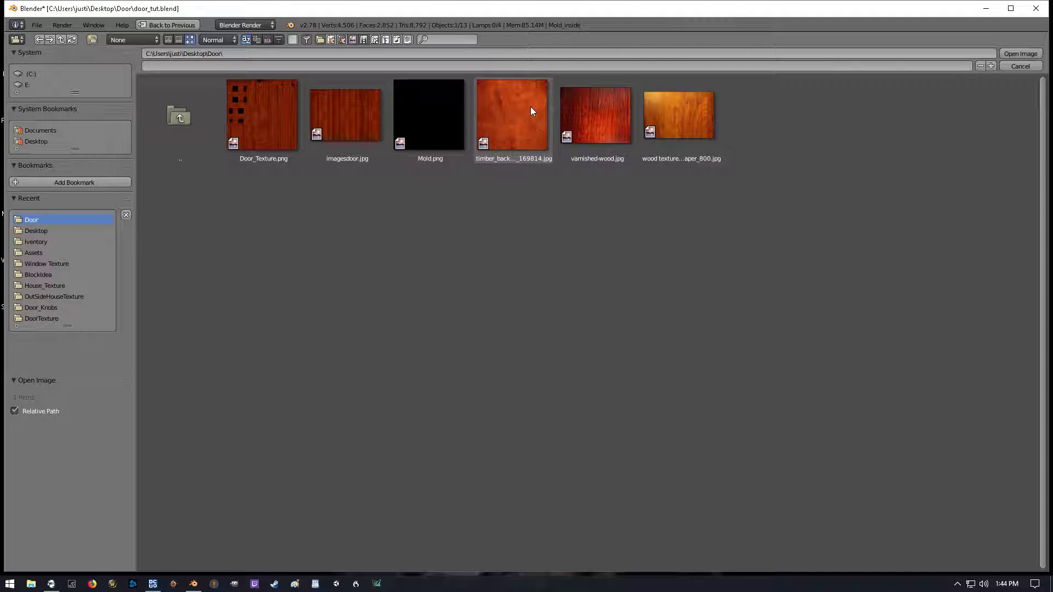
{"action": "double_click", "coordinate": [673, 113]}
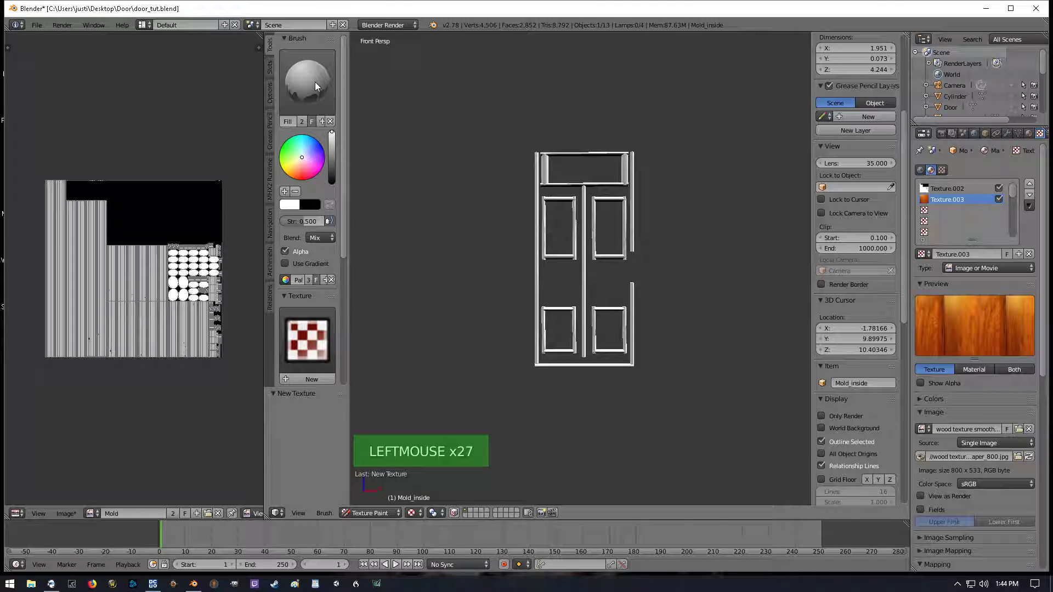
{"action": "left_click", "coordinate": [999, 199]}
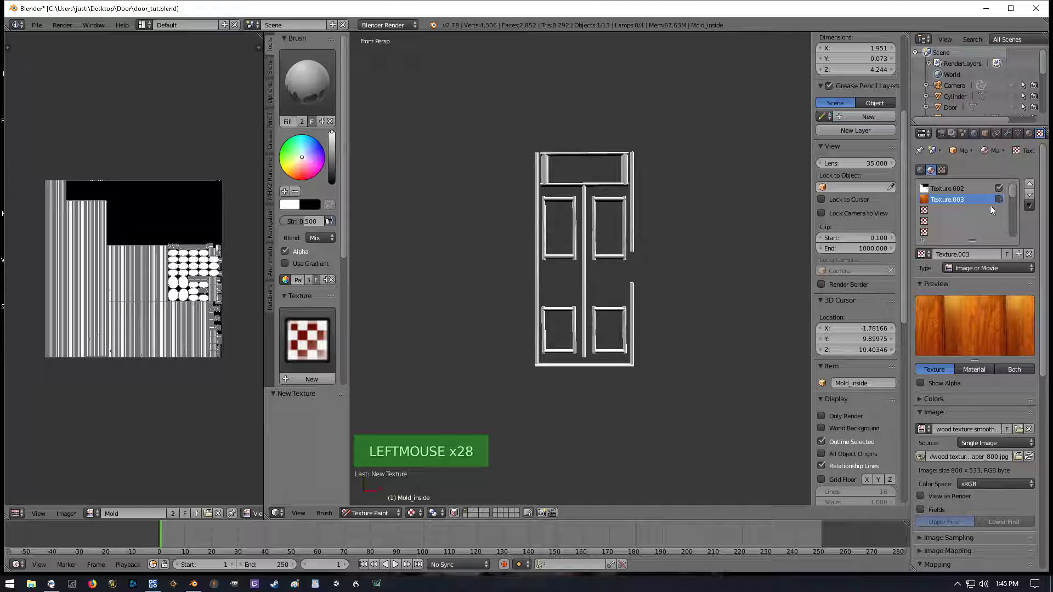
Choose the TexDraw brush and set its brush texture to the light wood Texture.003
{"action": "left_click", "coordinate": [316, 87]}
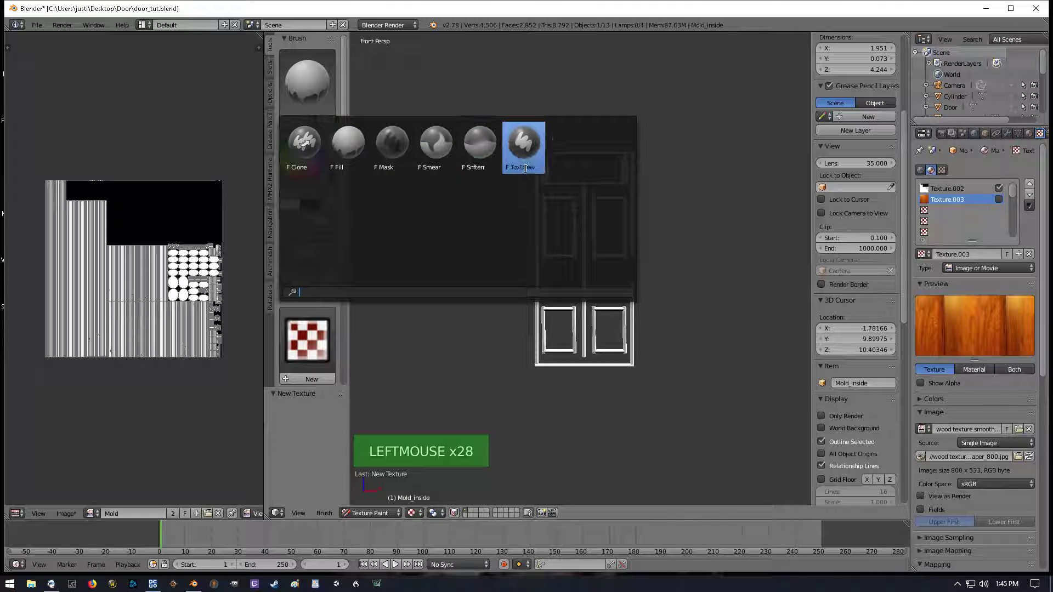
{"action": "left_click", "coordinate": [523, 148]}
{"action": "scroll", "coordinate": [327, 321], "scroll_direction": "down", "scroll_amount": 2}
{"action": "left_click", "coordinate": [307, 321]}
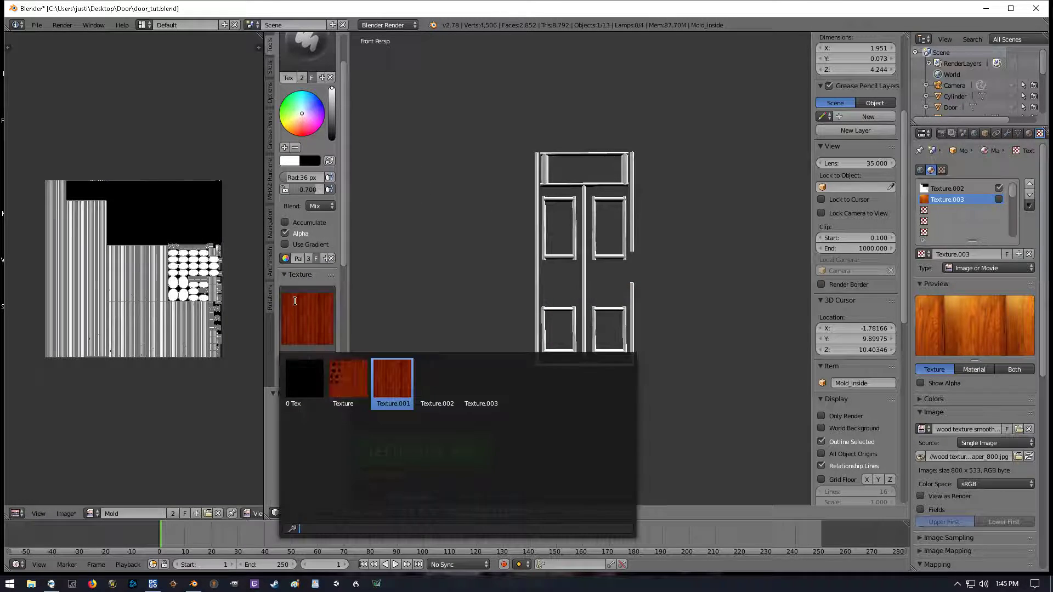
{"action": "left_click", "coordinate": [497, 374]}
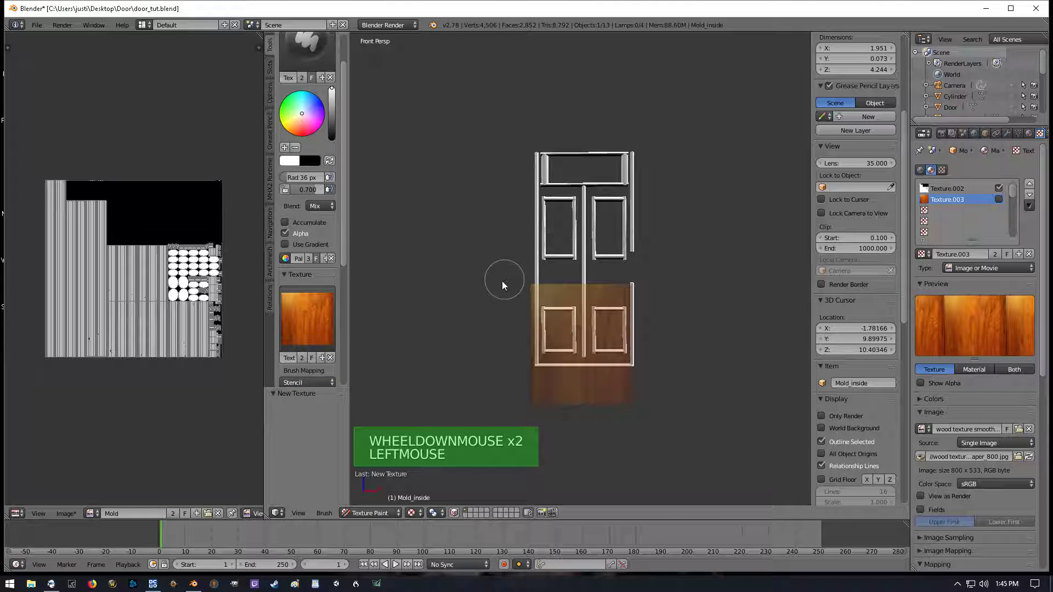
Place the wood stencil over the door's upper half and paint the wood grain onto the molding there
{"action": "right_click_drag", "start_coordinate": [589, 366], "coordinate": [584, 219]}
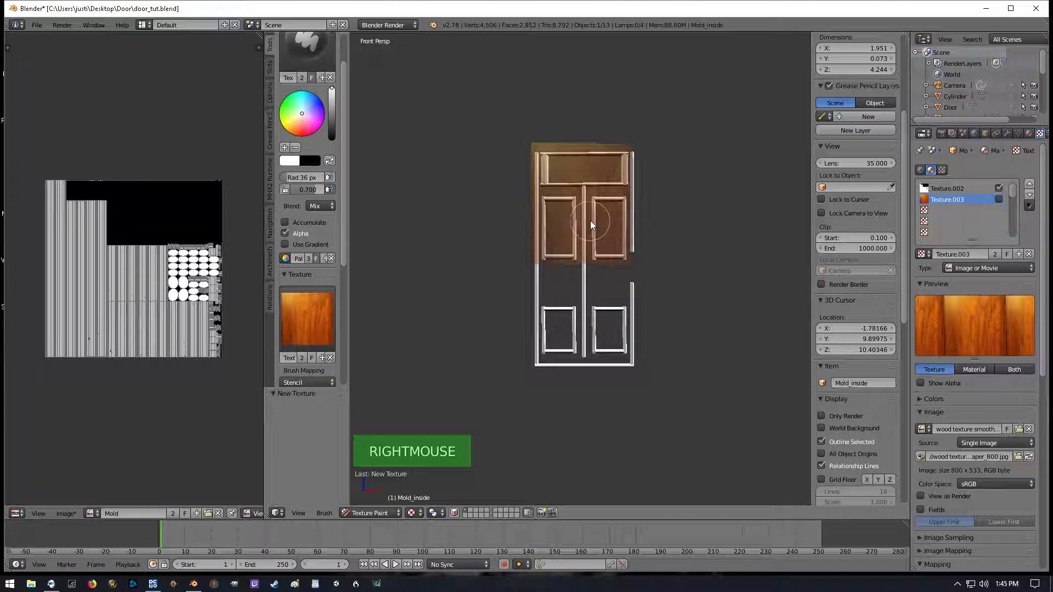
{"action": "left_click", "coordinate": [546, 224]}
{"action": "mouse_move", "coordinate": [546, 224]}
{"action": "left_mouse_down"}
{"action": "mouse_move", "coordinate": [550, 287]}
{"action": "mouse_move", "coordinate": [531, 197]}
{"action": "mouse_move", "coordinate": [567, 240]}
{"action": "mouse_move", "coordinate": [576, 219]}
{"action": "mouse_move", "coordinate": [600, 230]}
{"action": "left_mouse_up"}
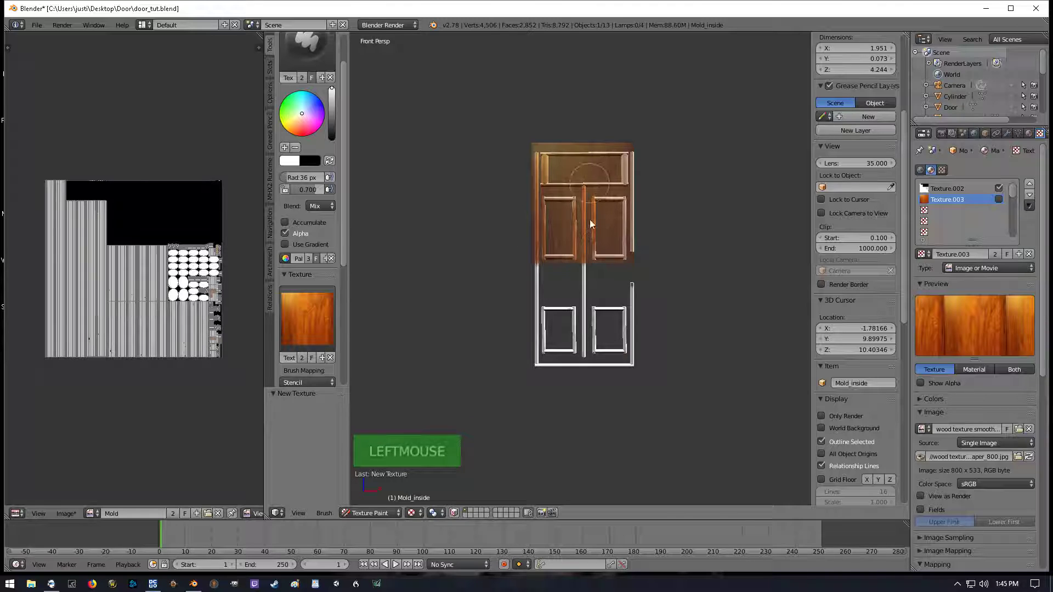
{"action": "mouse_move", "coordinate": [564, 159]}
{"action": "left_mouse_down"}
{"action": "mouse_move", "coordinate": [616, 176]}
{"action": "mouse_move", "coordinate": [623, 242]}
{"action": "mouse_move", "coordinate": [630, 169]}
{"action": "mouse_move", "coordinate": [617, 218]}
{"action": "left_mouse_up"}
Reposition the wood stencil over the door's lower half and paint the wood grain onto the lower molding
{"action": "right_click_drag", "start_coordinate": [617, 218], "coordinate": [616, 306]}
{"action": "mouse_move", "coordinate": [616, 305]}
{"action": "left_mouse_down"}
{"action": "mouse_move", "coordinate": [590, 307]}
{"action": "mouse_move", "coordinate": [592, 329]}
{"action": "mouse_move", "coordinate": [559, 330]}
{"action": "left_mouse_up"}
{"action": "right_click_drag", "start_coordinate": [611, 324], "coordinate": [565, 326]}
{"action": "left_click_drag", "start_coordinate": [560, 291], "coordinate": [545, 369]}
{"action": "right_click_drag", "start_coordinate": [540, 314], "coordinate": [567, 309]}
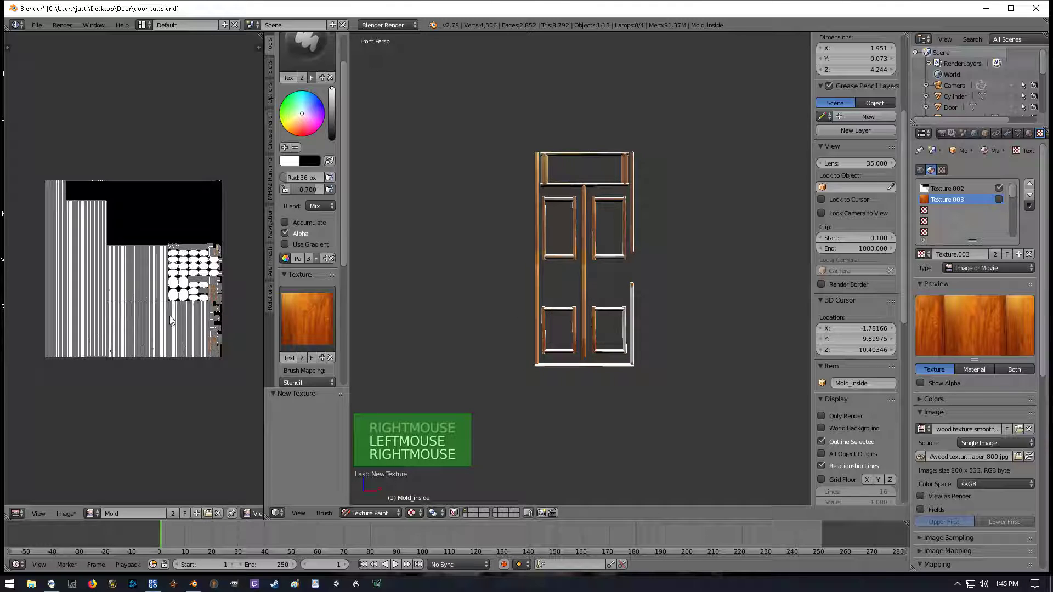
Switch the image editor showing the Mold image to Paint mode
{"action": "scroll", "coordinate": [208, 514], "scroll_direction": "down", "scroll_amount": 2}
{"action": "left_click", "coordinate": [212, 514]}
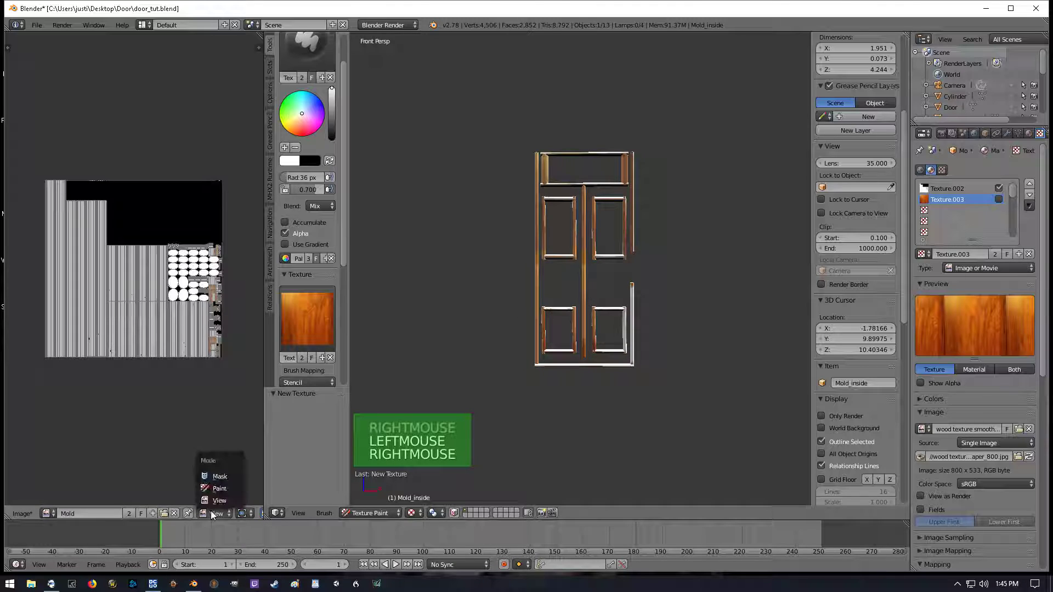
{"action": "left_click", "coordinate": [219, 488]}
{"action": "scroll", "coordinate": [152, 311], "scroll_direction": "down", "scroll_amount": 2}
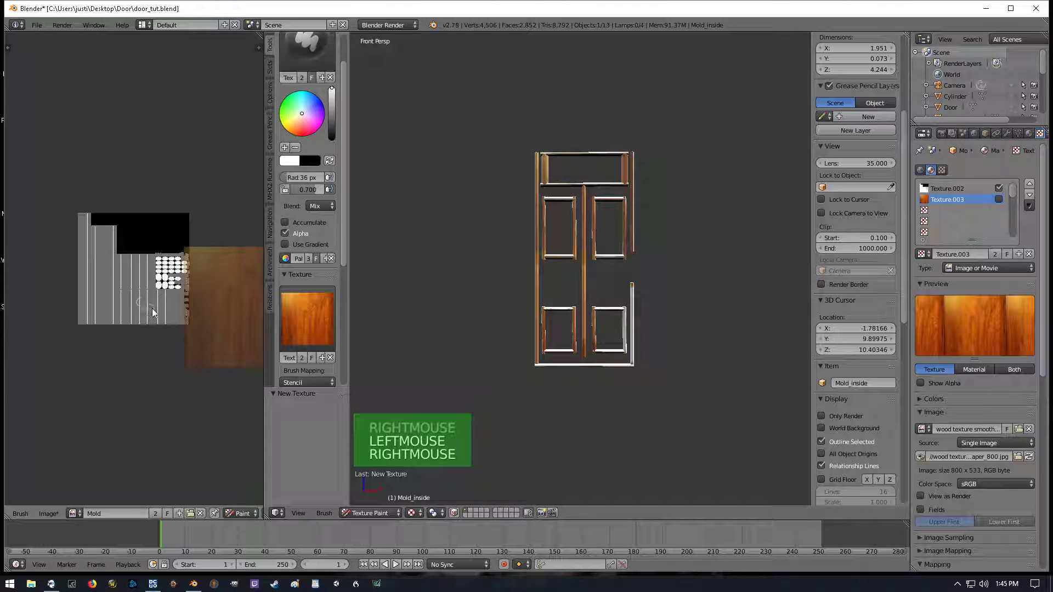
Set the brush radius to 141 px and paint the stencilled wood grain over the lower-right UV islands of the Mold image
{"action": "scroll", "coordinate": [152, 312], "scroll_direction": "up", "scroll_amount": 3}
{"action": "right_click_drag", "start_coordinate": [176, 329], "coordinate": [183, 327]}
{"action": "mouse_move", "coordinate": [170, 351]}
{"action": "left_mouse_down"}
{"action": "mouse_move", "coordinate": [160, 380]}
{"action": "mouse_move", "coordinate": [174, 329]}
{"action": "mouse_move", "coordinate": [187, 336]}
{"action": "left_mouse_up"}
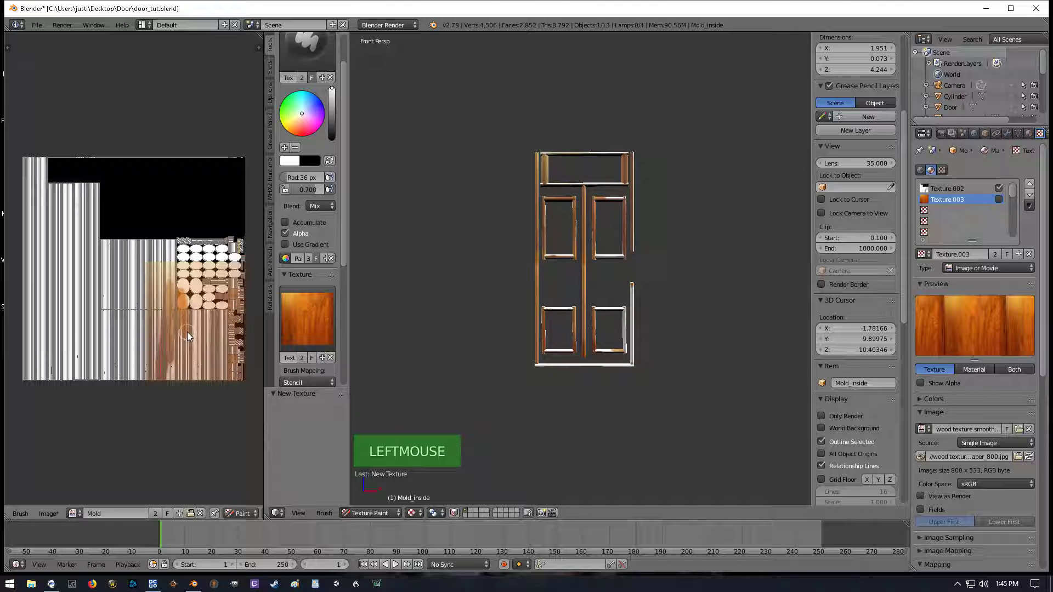
{"action": "key", "text": "f"}
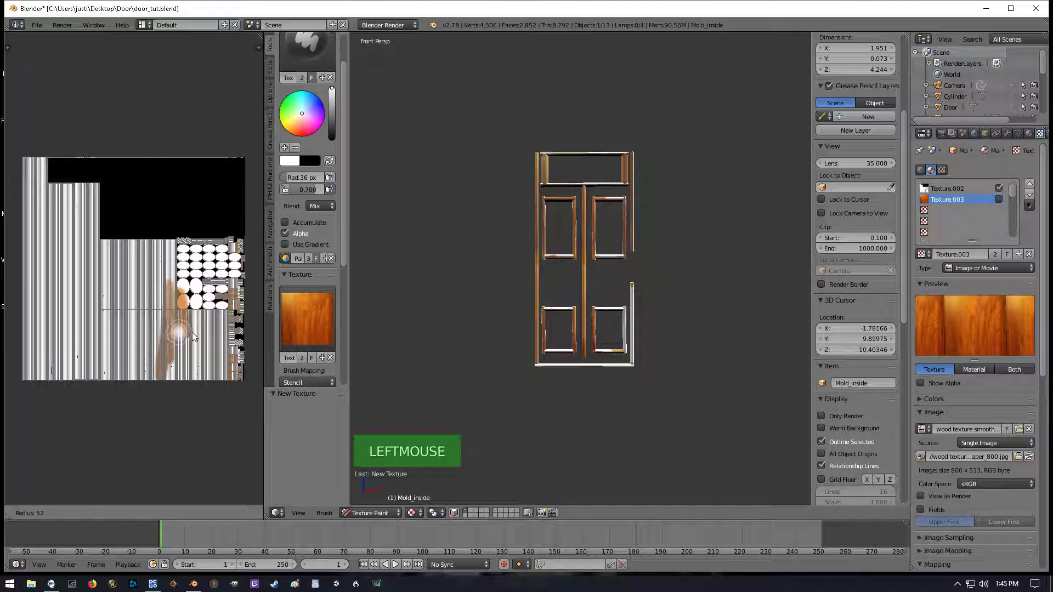
{"action": "left_click", "coordinate": [182, 307]}
{"action": "left_click_drag", "start_coordinate": [183, 307], "coordinate": [232, 373]}
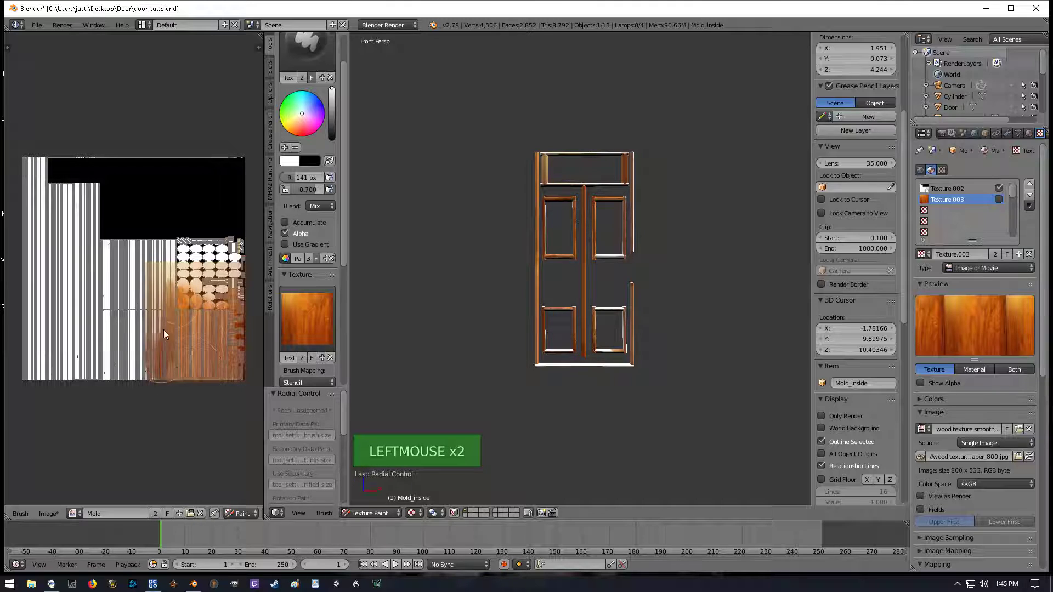
{"action": "mouse_move", "coordinate": [167, 362]}
{"action": "left_mouse_down"}
{"action": "mouse_move", "coordinate": [202, 290]}
{"action": "mouse_move", "coordinate": [223, 347]}
{"action": "mouse_move", "coordinate": [192, 351]}
{"action": "left_mouse_up"}
Move the wood stencil over the round UV islands and then the strips below them, painting the grain onto both
{"action": "right_click_drag", "start_coordinate": [192, 351], "coordinate": [184, 278]}
{"action": "mouse_move", "coordinate": [183, 278]}
{"action": "left_mouse_down"}
{"action": "mouse_move", "coordinate": [203, 268]}
{"action": "mouse_move", "coordinate": [245, 274]}
{"action": "mouse_move", "coordinate": [196, 333]}
{"action": "mouse_move", "coordinate": [228, 317]}
{"action": "left_mouse_up"}
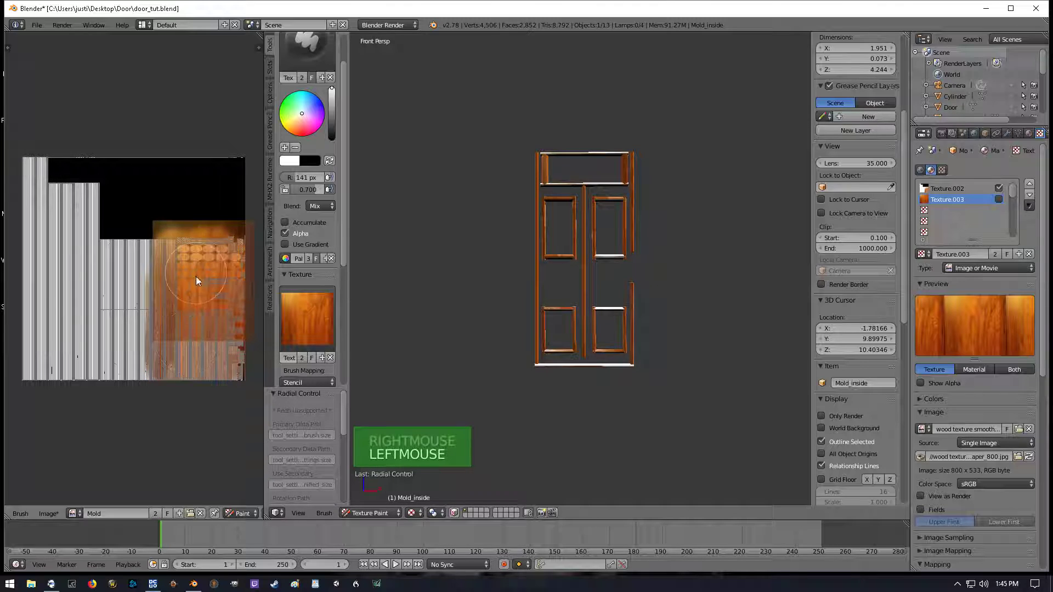
{"action": "right_click_drag", "start_coordinate": [200, 282], "coordinate": [170, 330]}
{"action": "mouse_move", "coordinate": [170, 329]}
{"action": "left_mouse_down"}
{"action": "mouse_move", "coordinate": [212, 353]}
{"action": "mouse_move", "coordinate": [235, 314]}
{"action": "left_mouse_up"}
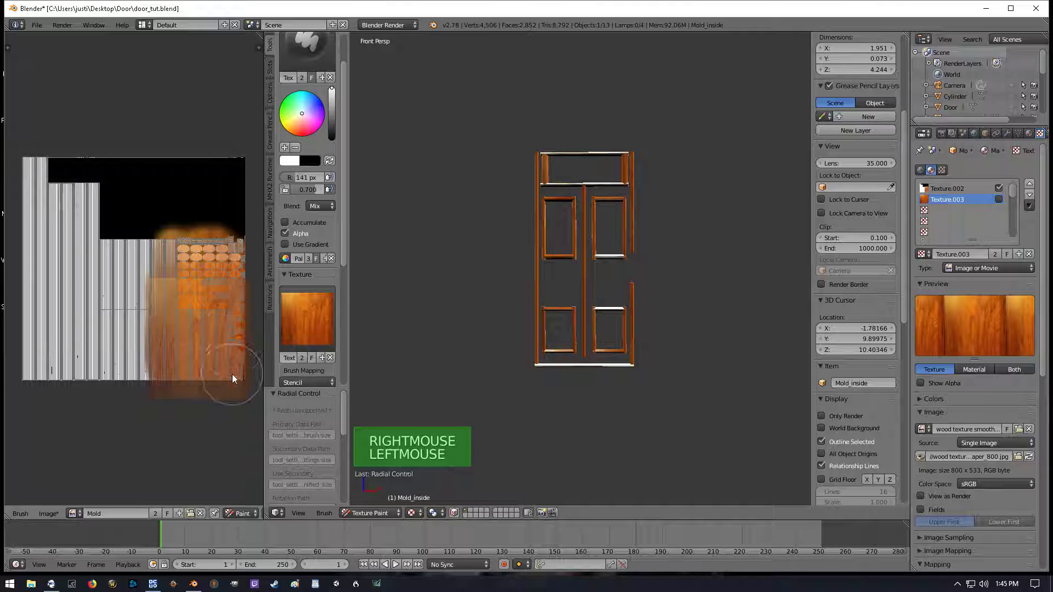
Reposition the wood stencil along the middle UV strips of the Mold image and paint them from top to bottom
{"action": "right_click_drag", "start_coordinate": [212, 295], "coordinate": [144, 319]}
{"action": "mouse_move", "coordinate": [143, 319]}
{"action": "left_mouse_down"}
{"action": "mouse_move", "coordinate": [130, 356]}
{"action": "mouse_move", "coordinate": [134, 303]}
{"action": "mouse_move", "coordinate": [124, 363]}
{"action": "left_mouse_up"}
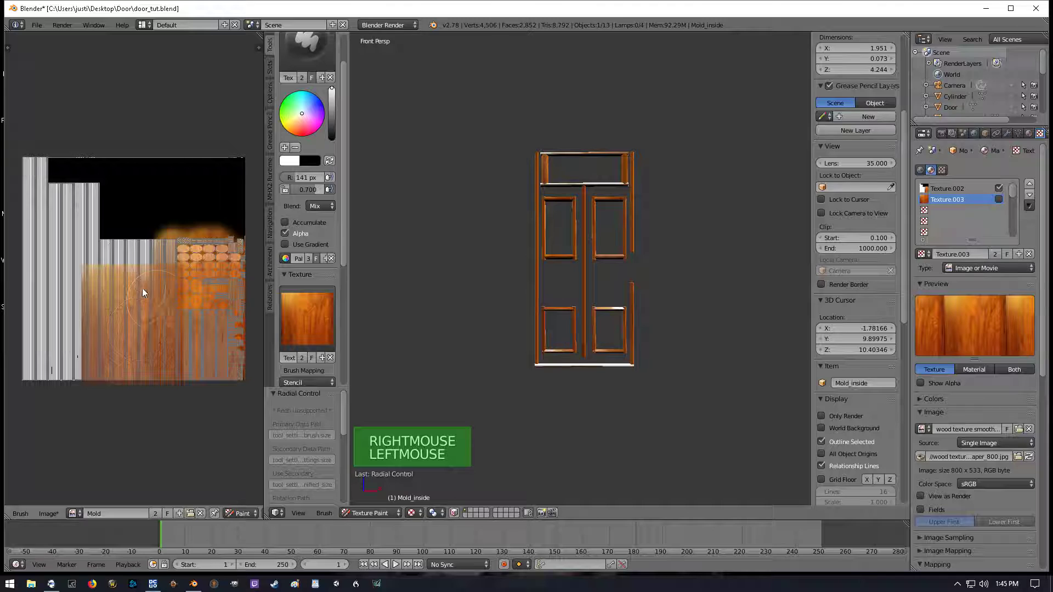
{"action": "right_click_drag", "start_coordinate": [186, 297], "coordinate": [170, 311]}
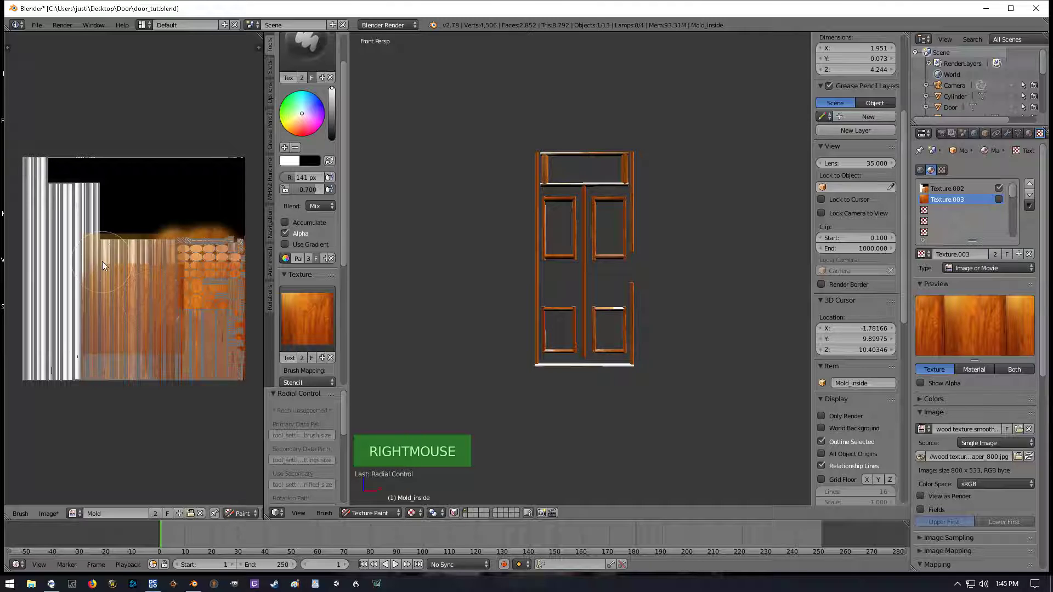
{"action": "left_click_drag", "start_coordinate": [102, 262], "coordinate": [92, 246]}
{"action": "right_click_drag", "start_coordinate": [119, 268], "coordinate": [122, 352]}
{"action": "left_click_drag", "start_coordinate": [123, 353], "coordinate": [129, 369]}
Shift the wood stencil across the lower-left UV strips of the Mold image and paint the grain over them
{"action": "right_click_drag", "start_coordinate": [149, 376], "coordinate": [94, 347]}
{"action": "mouse_move", "coordinate": [94, 346]}
{"action": "left_mouse_down"}
{"action": "mouse_move", "coordinate": [85, 375]}
{"action": "mouse_move", "coordinate": [50, 322]}
{"action": "mouse_move", "coordinate": [35, 371]}
{"action": "left_mouse_up"}
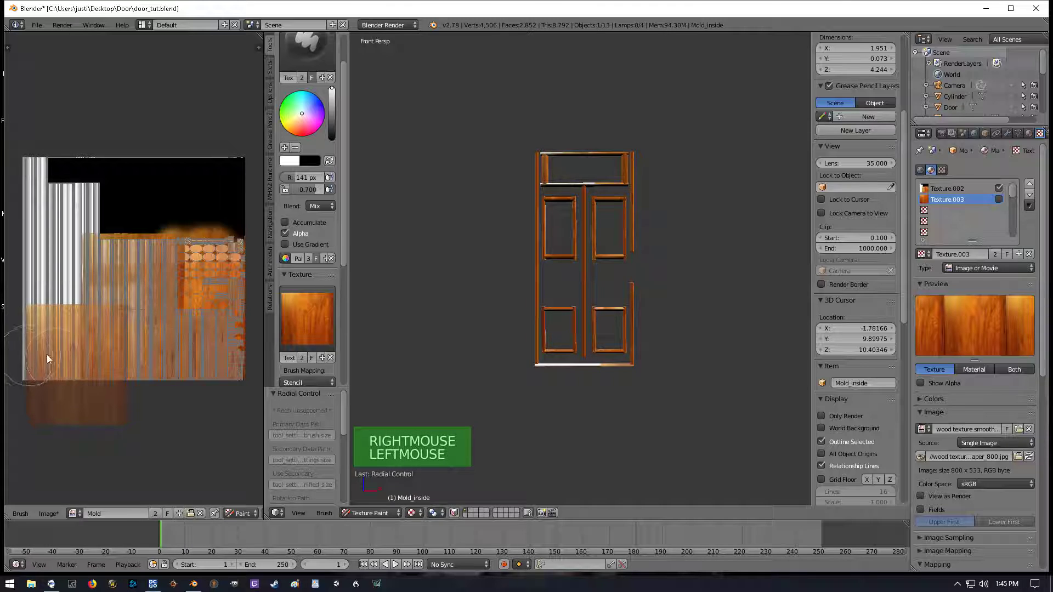
{"action": "right_click_drag", "start_coordinate": [42, 352], "coordinate": [33, 358]}
{"action": "left_click_drag", "start_coordinate": [33, 357], "coordinate": [24, 365]}
{"action": "right_click_drag", "start_coordinate": [24, 347], "coordinate": [68, 317]}
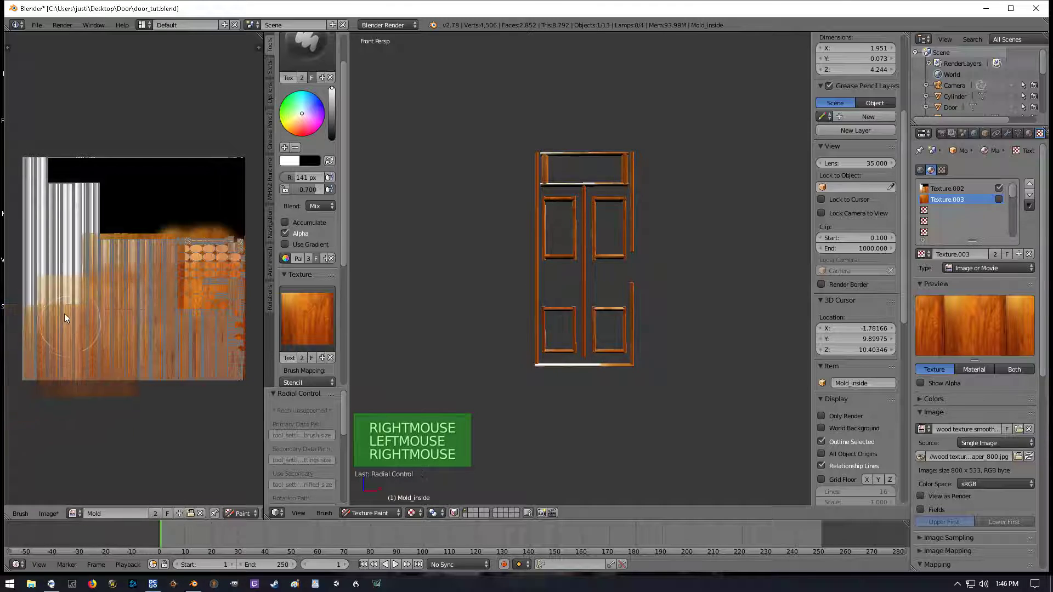
{"action": "left_click_drag", "start_coordinate": [68, 317], "coordinate": [47, 296]}
Paint another layer of wood grain over the centre and centre-left UV strips with the stencil repositioned for each
{"action": "right_click_drag", "start_coordinate": [104, 317], "coordinate": [170, 273]}
{"action": "left_click_drag", "start_coordinate": [170, 273], "coordinate": [180, 340]}
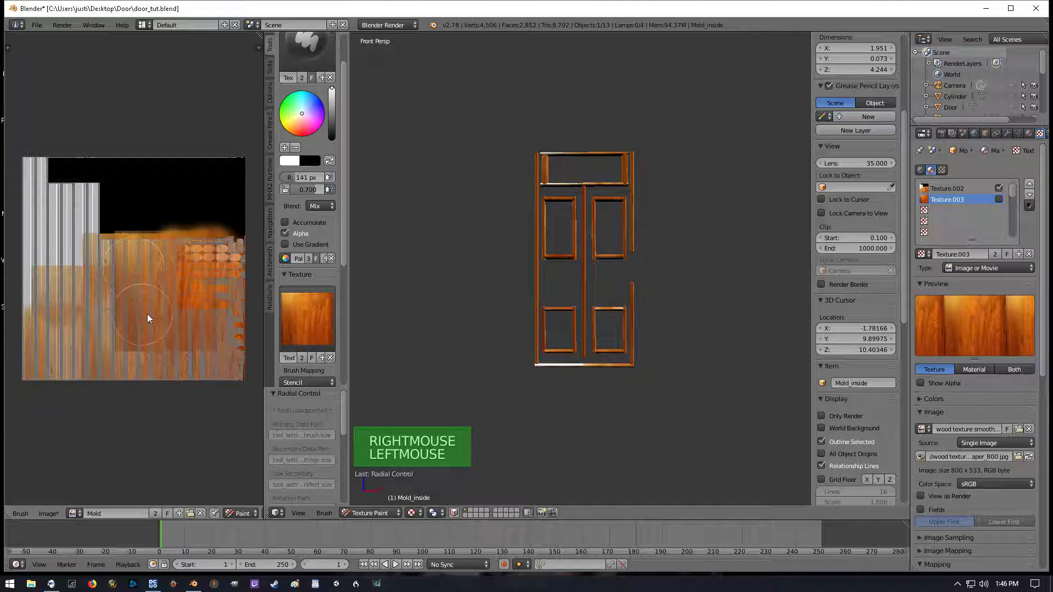
{"action": "right_click_drag", "start_coordinate": [143, 313], "coordinate": [83, 313]}
{"action": "left_click_drag", "start_coordinate": [83, 314], "coordinate": [73, 278]}
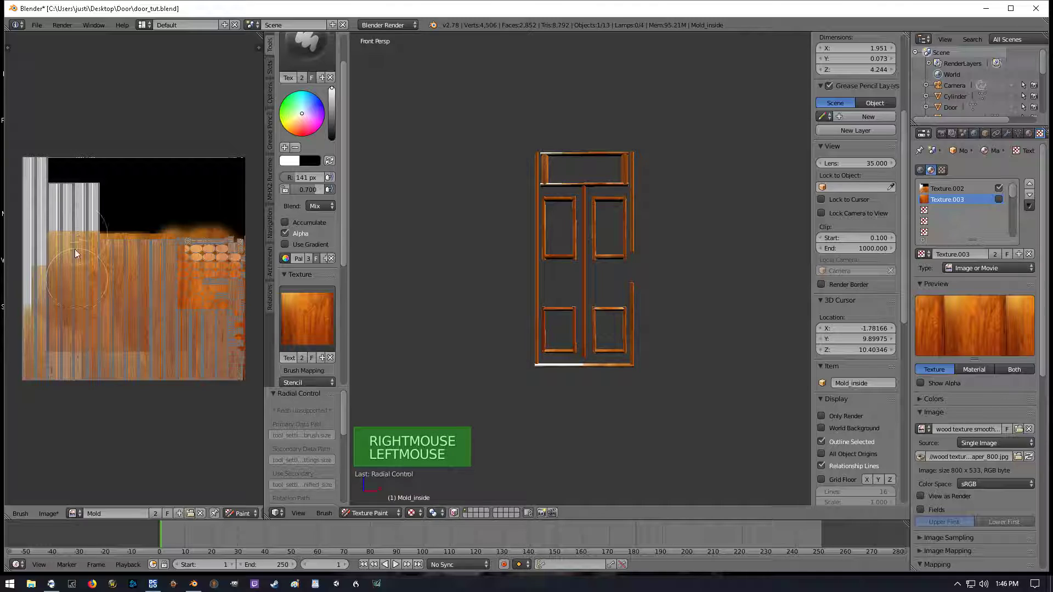
Place the wood stencil over the tall upper-left UV strips and paint their bare parts down to mid-height
{"action": "right_click_drag", "start_coordinate": [72, 255], "coordinate": [51, 196]}
{"action": "left_click_drag", "start_coordinate": [50, 195], "coordinate": [26, 200]}
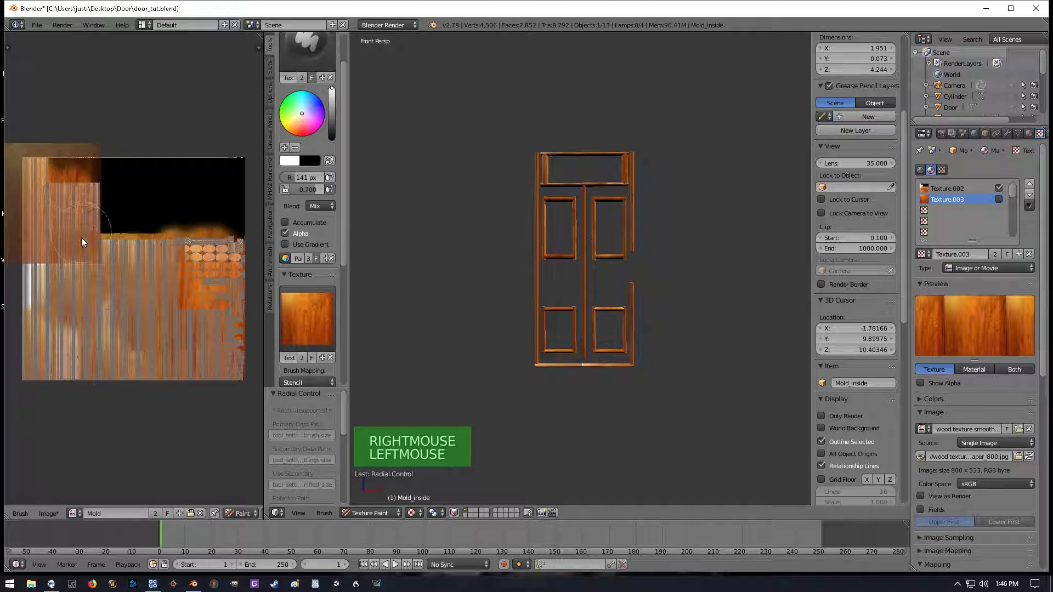
{"action": "right_click_drag", "start_coordinate": [84, 218], "coordinate": [67, 272]}
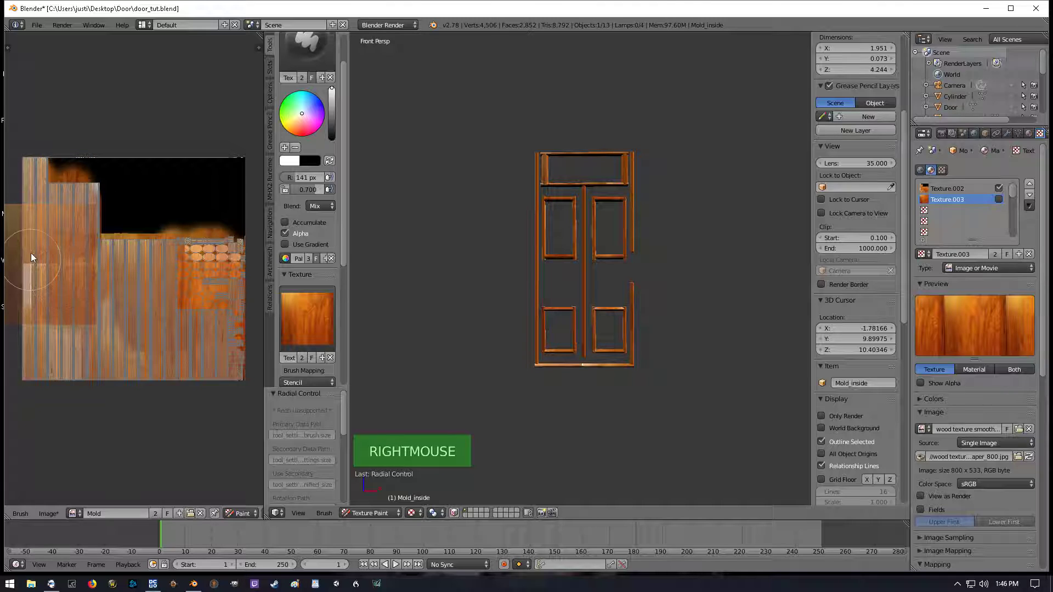
{"action": "left_click", "coordinate": [36, 314]}
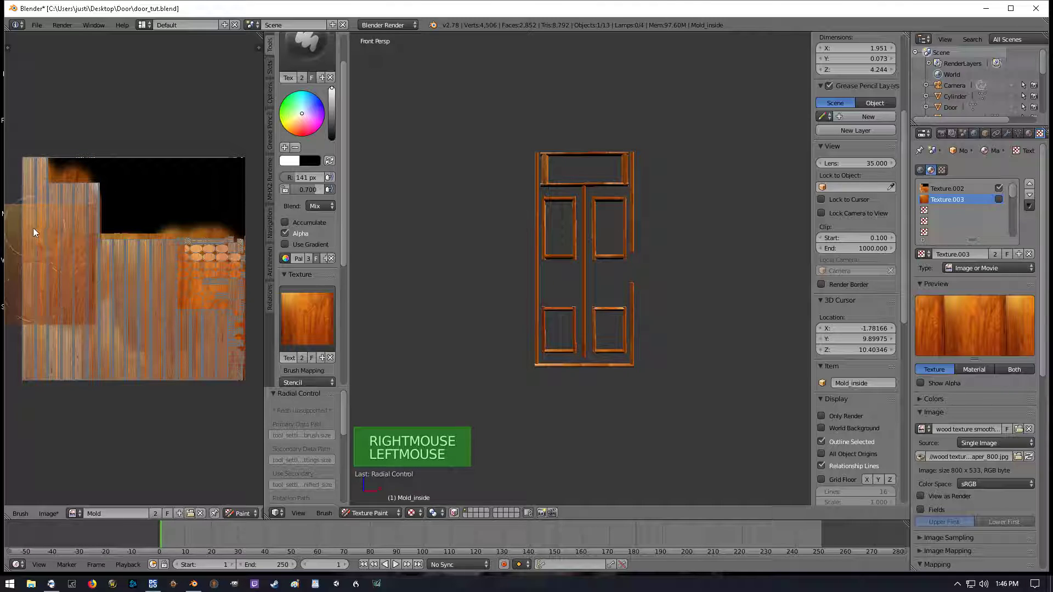
Recoat the central UV strips and the right-hand islands of the Mold image with the repositioned wood stencil
{"action": "right_click_drag", "start_coordinate": [52, 287], "coordinate": [139, 282]}
{"action": "left_click", "coordinate": [141, 292]}
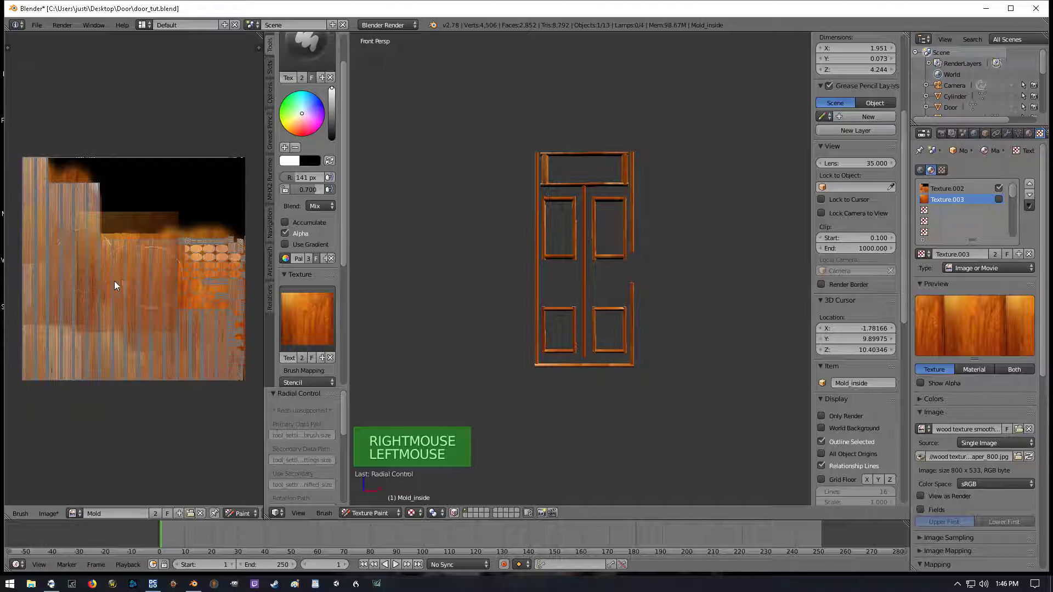
{"action": "mouse_move", "coordinate": [183, 294]}
{"action": "left_mouse_down"}
{"action": "mouse_move", "coordinate": [156, 231]}
{"action": "mouse_move", "coordinate": [191, 262]}
{"action": "mouse_move", "coordinate": [153, 298]}
{"action": "left_mouse_up"}
{"action": "right_click_drag", "start_coordinate": [137, 289], "coordinate": [219, 292]}
{"action": "left_click_drag", "start_coordinate": [203, 255], "coordinate": [236, 286]}
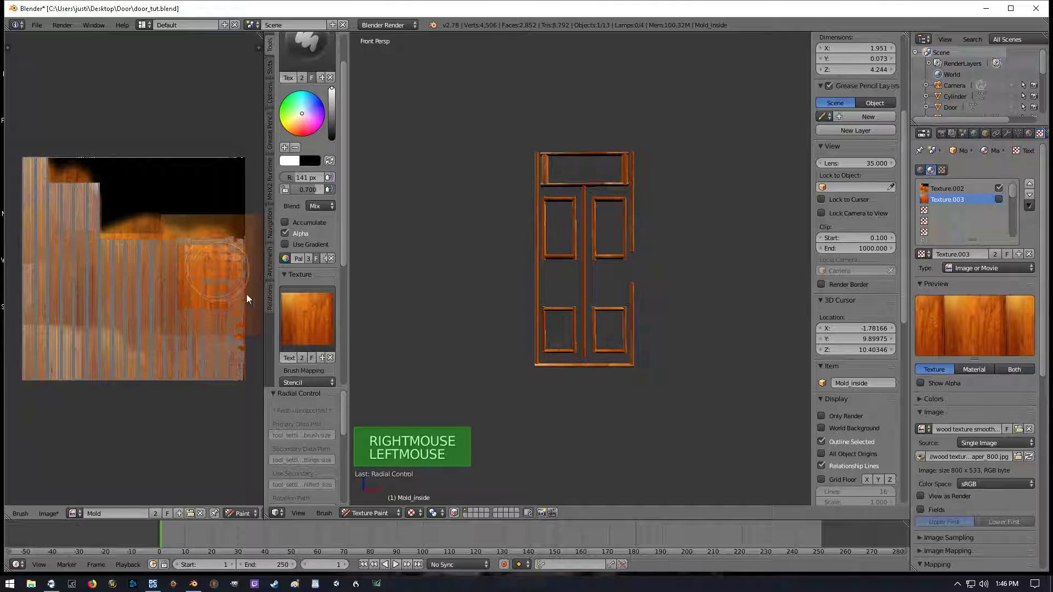
{"action": "left_click_drag", "start_coordinate": [217, 344], "coordinate": [185, 267]}
{"action": "mouse_move", "coordinate": [192, 288]}
{"action": "right_mouse_down"}
{"action": "mouse_move", "coordinate": [198, 308]}
{"action": "mouse_move", "coordinate": [183, 325]}
{"action": "right_mouse_up"}
{"action": "left_click_drag", "start_coordinate": [183, 324], "coordinate": [226, 366]}
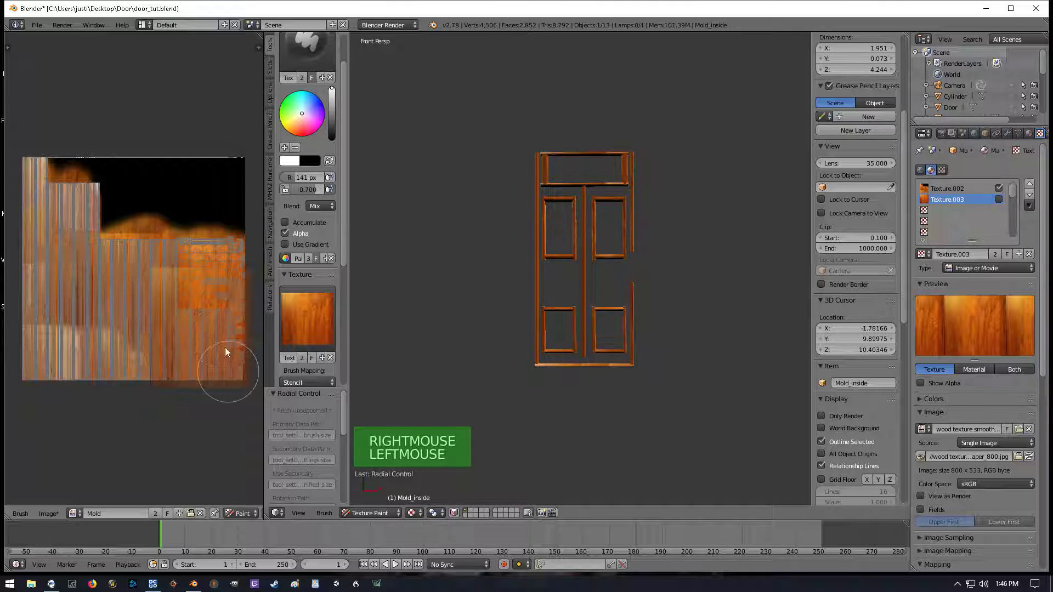
Move the wood stencil from the lower centre to the left edge of the Mold image, painting over the lighter patches
{"action": "right_click_drag", "start_coordinate": [224, 328], "coordinate": [150, 331]}
{"action": "mouse_move", "coordinate": [114, 294]}
{"action": "left_mouse_down"}
{"action": "mouse_move", "coordinate": [127, 361]}
{"action": "mouse_move", "coordinate": [145, 342]}
{"action": "mouse_move", "coordinate": [91, 299]}
{"action": "left_mouse_up"}
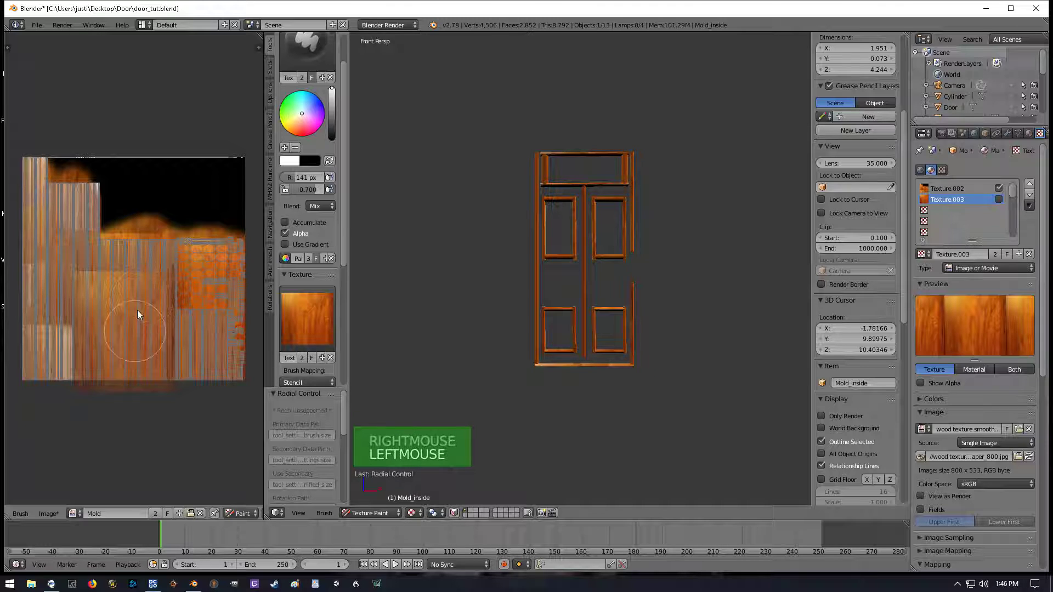
{"action": "left_click", "coordinate": [135, 334]}
{"action": "right_click_drag", "start_coordinate": [95, 344], "coordinate": [36, 323]}
{"action": "left_click_drag", "start_coordinate": [36, 324], "coordinate": [22, 364]}
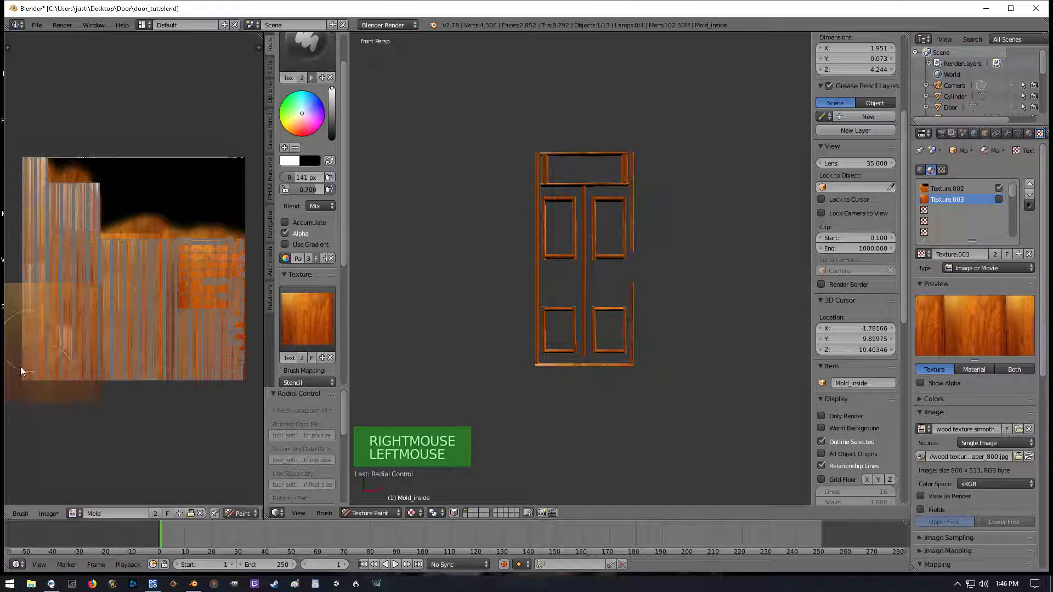
{"action": "right_click_drag", "start_coordinate": [54, 334], "coordinate": [29, 279]}
{"action": "left_click_drag", "start_coordinate": [28, 278], "coordinate": [22, 298]}
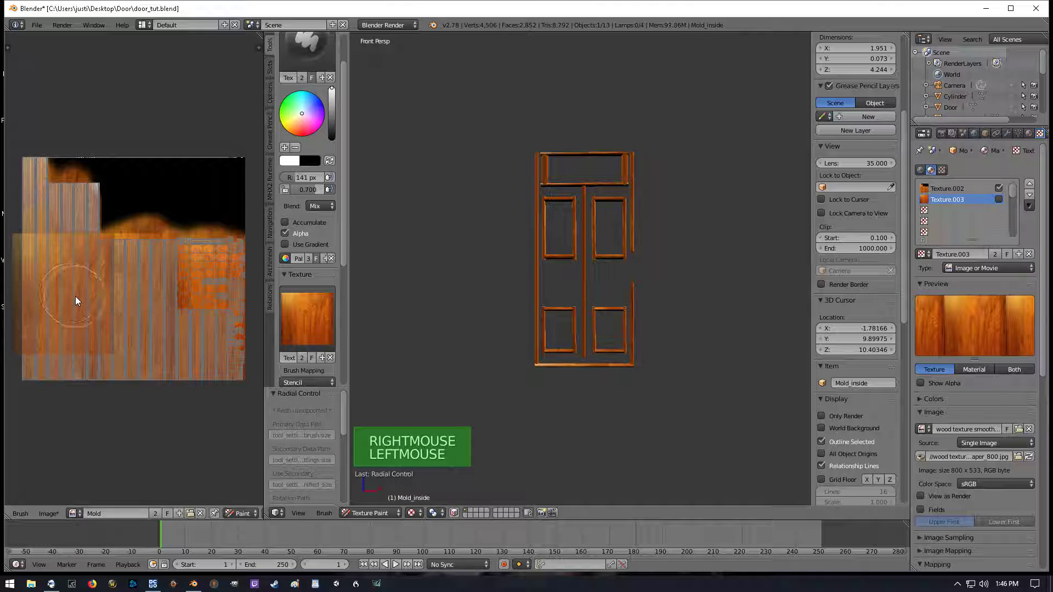
Paint another wood layer over the upper-left strips, the upper centre and the round islands of the Mold image
{"action": "right_click_drag", "start_coordinate": [75, 297], "coordinate": [44, 202]}
{"action": "left_click_drag", "start_coordinate": [44, 203], "coordinate": [39, 223]}
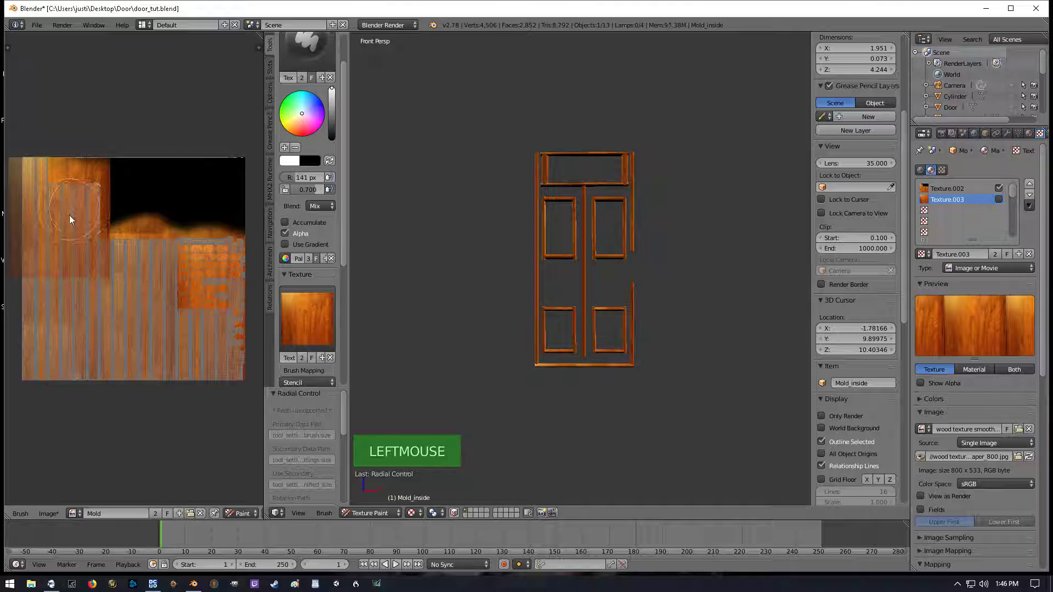
{"action": "right_click_drag", "start_coordinate": [69, 212], "coordinate": [150, 269]}
{"action": "left_click_drag", "start_coordinate": [151, 269], "coordinate": [135, 298]}
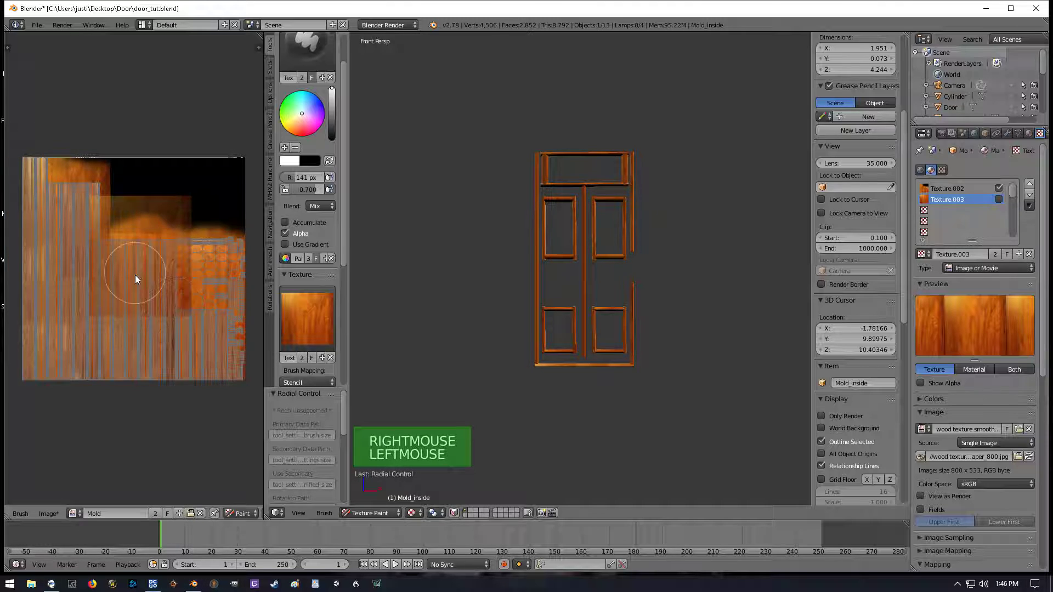
{"action": "right_click_drag", "start_coordinate": [135, 274], "coordinate": [186, 259]}
{"action": "left_click_drag", "start_coordinate": [186, 259], "coordinate": [213, 257]}
Reposition the wood stencil over the lower-middle and lower-left UV strips and paint a final grain layer there
{"action": "mouse_move", "coordinate": [228, 286]}
{"action": "right_mouse_down"}
{"action": "mouse_move", "coordinate": [218, 322]}
{"action": "mouse_move", "coordinate": [145, 298]}
{"action": "right_mouse_up"}
{"action": "left_click_drag", "start_coordinate": [144, 298], "coordinate": [140, 351]}
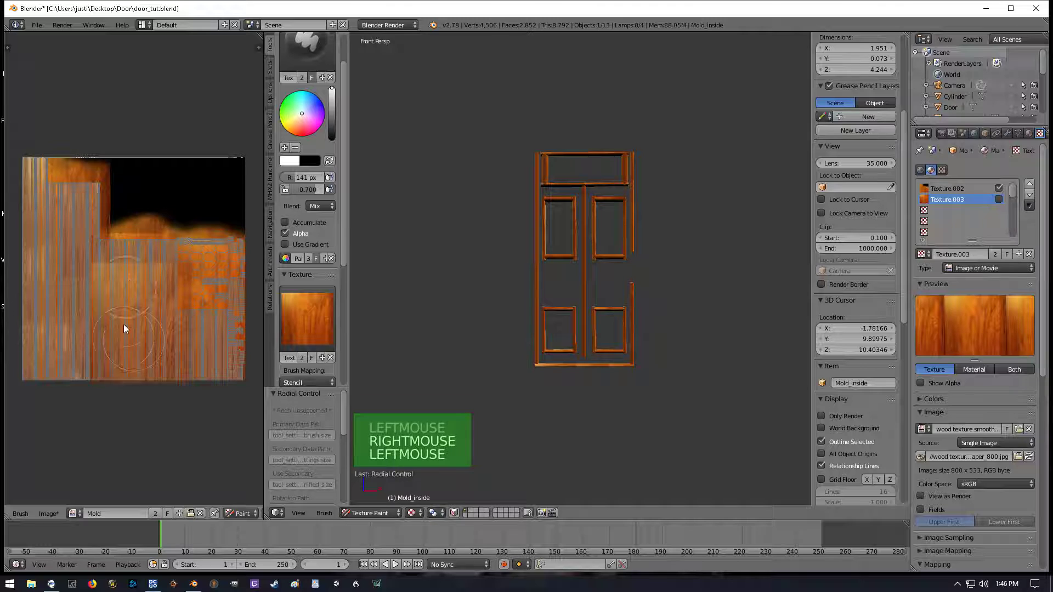
{"action": "right_click_drag", "start_coordinate": [116, 285], "coordinate": [95, 327]}
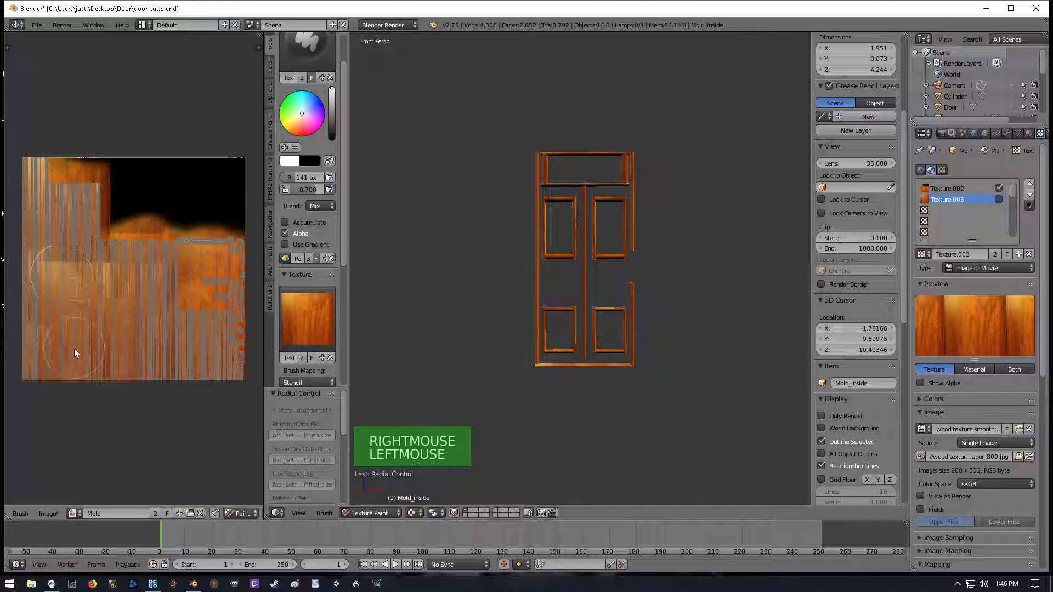
Switch to the Smear brush and set its radius to 52 px
{"action": "mouse_move", "coordinate": [675, 314]}
{"action": "middle_mouse_down"}
{"action": "mouse_move", "coordinate": [460, 307]}
{"action": "mouse_move", "coordinate": [438, 321]}
{"action": "mouse_move", "coordinate": [536, 306]}
{"action": "mouse_move", "coordinate": [693, 313]}
{"action": "mouse_move", "coordinate": [643, 317]}
{"action": "mouse_move", "coordinate": [631, 299]}
{"action": "middle_mouse_up"}
{"action": "scroll", "coordinate": [686, 316], "scroll_direction": "down", "scroll_amount": 3}
{"action": "scroll", "coordinate": [640, 311], "scroll_direction": "up", "scroll_amount": 6}
{"action": "scroll", "coordinate": [634, 304], "scroll_direction": "down", "scroll_amount": 2}
{"action": "left_click", "coordinate": [307, 47]}
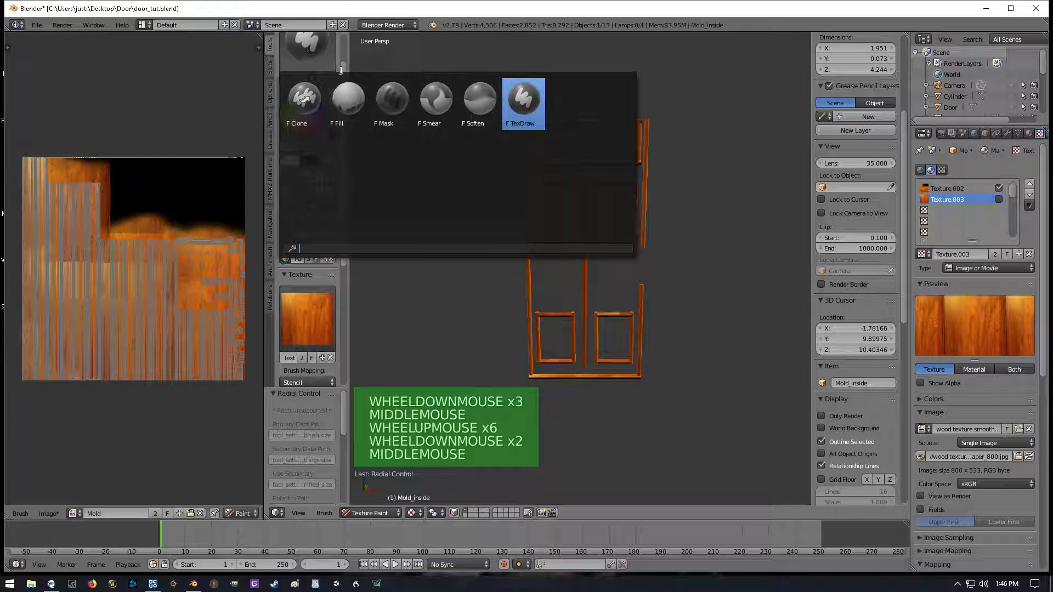
{"action": "left_click", "coordinate": [436, 99]}
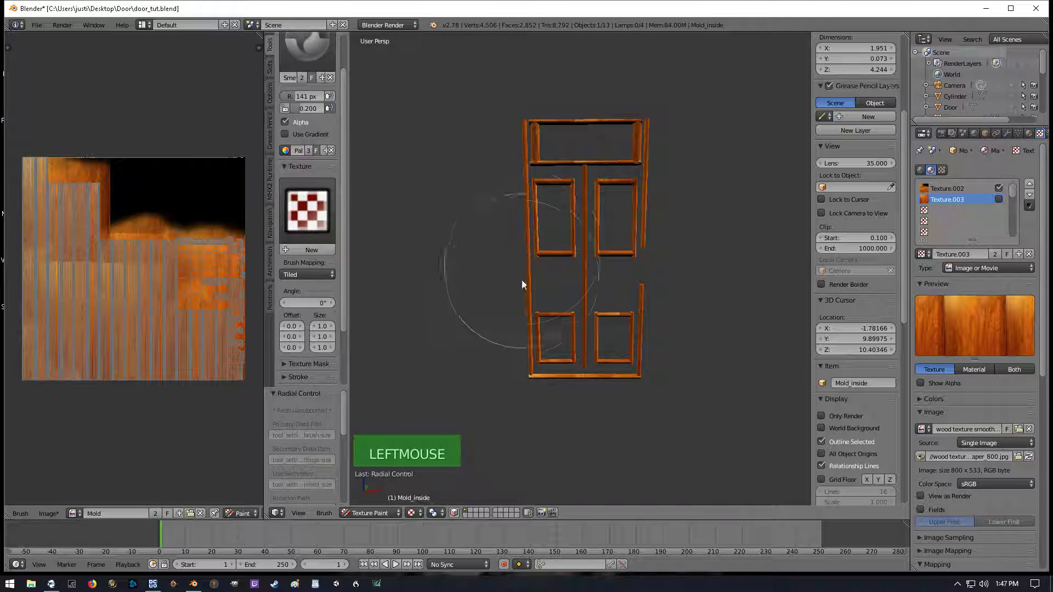
{"action": "key", "text": "f"}
{"action": "key", "text": "f"}
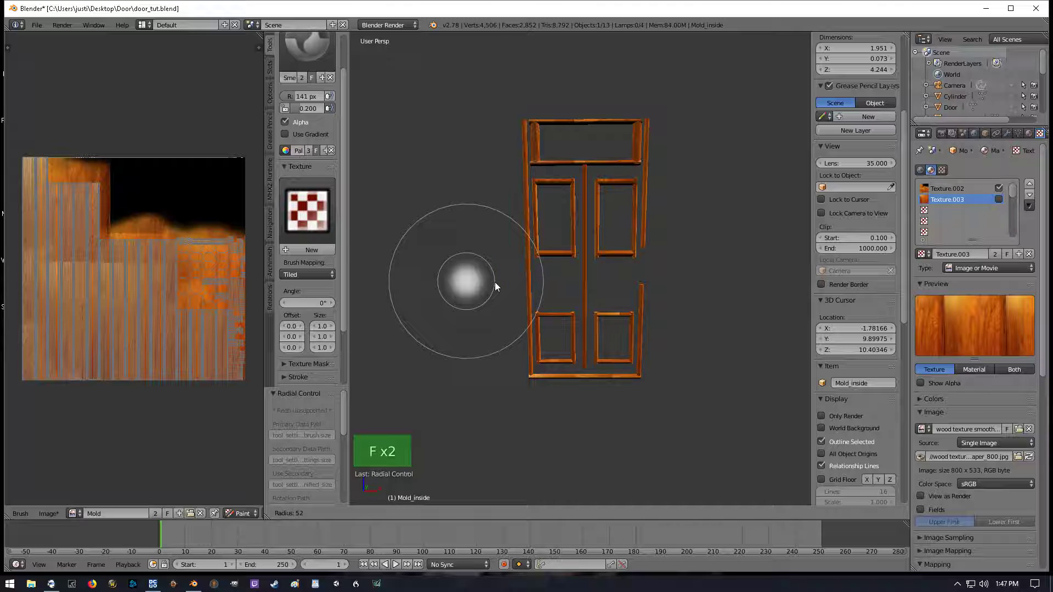
{"action": "left_click", "coordinate": [495, 282]}
Smear the wood texture on the front of the molding along the side pieces, panel frames and top rail
{"action": "scroll", "coordinate": [532, 249], "scroll_direction": "up", "scroll_amount": 4}
{"action": "scroll", "coordinate": [526, 240], "scroll_direction": "down", "scroll_amount": 2}
{"action": "middle_click_drag", "start_coordinate": [538, 236], "coordinate": [509, 201]}
{"action": "scroll", "coordinate": [534, 238], "scroll_direction": "down", "scroll_amount": 1}
{"action": "left_click", "coordinate": [520, 176]}
{"action": "left_click", "coordinate": [534, 194]}
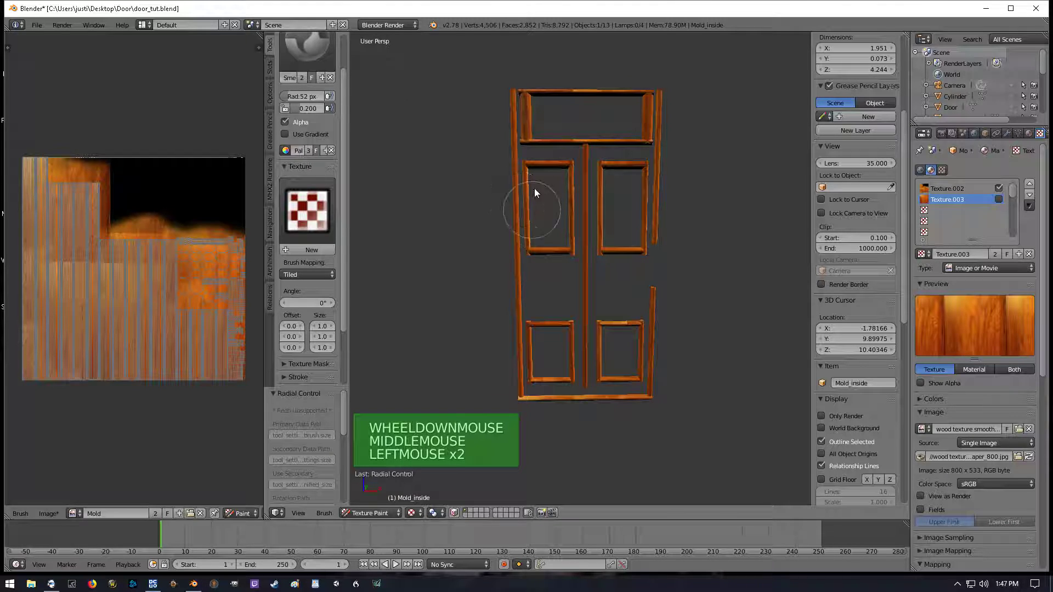
{"action": "left_click", "coordinate": [513, 207]}
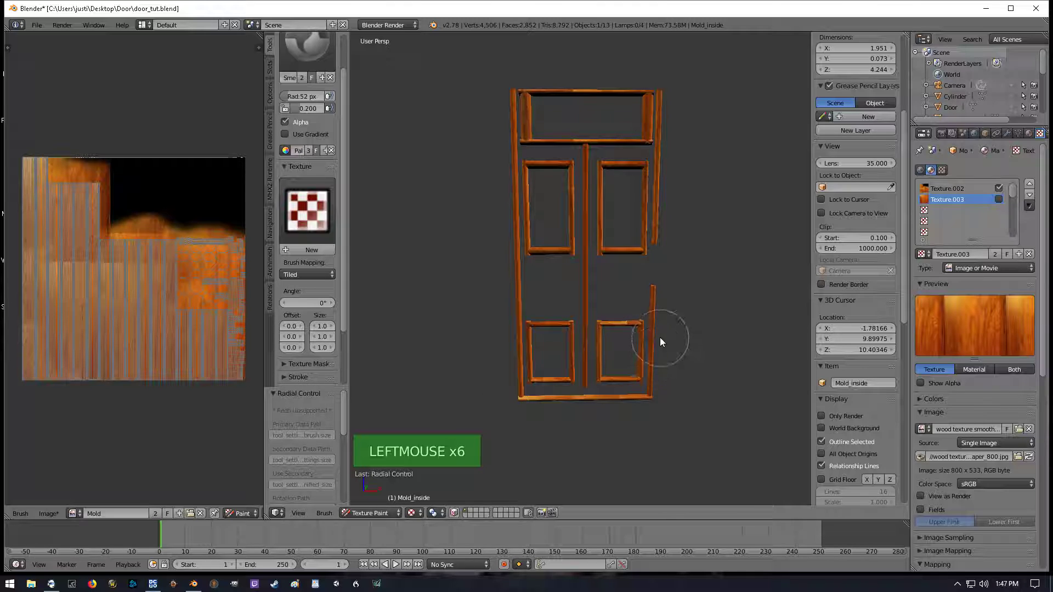
{"action": "left_click", "coordinate": [617, 324]}
{"action": "left_click", "coordinate": [657, 144]}
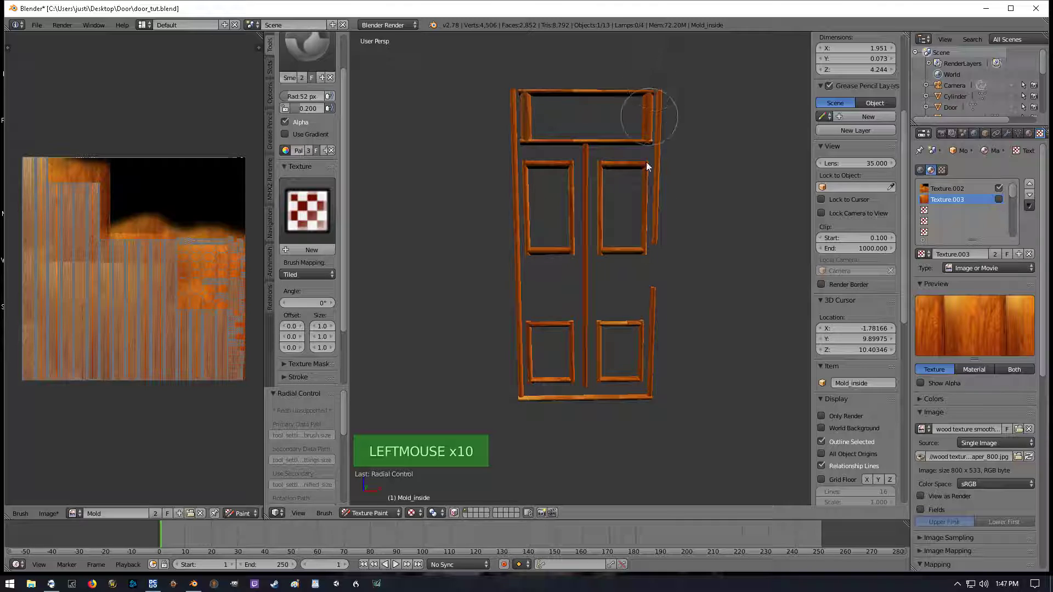
{"action": "left_click", "coordinate": [606, 92]}
{"action": "left_click", "coordinate": [525, 87]}
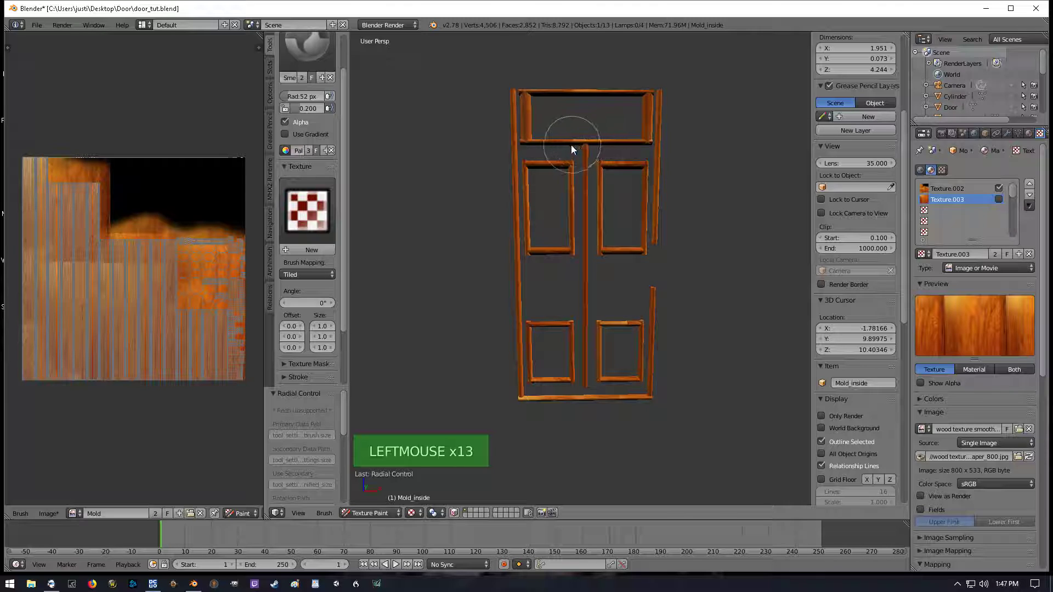
Smear the visible wood seams at the middle of the two horizontal rails around the door's top window opening
{"action": "scroll", "coordinate": [571, 144], "scroll_direction": "up", "scroll_amount": 4}
{"action": "mouse_move", "coordinate": [577, 123]}
{"action": "middle_mouse_down"}
{"action": "mouse_move", "coordinate": [575, 113]}
{"action": "mouse_move", "coordinate": [567, 336]}
{"action": "middle_mouse_up"}
{"action": "middle_click_drag", "start_coordinate": [557, 287], "coordinate": [571, 259]}
{"action": "left_click", "coordinate": [544, 245]}
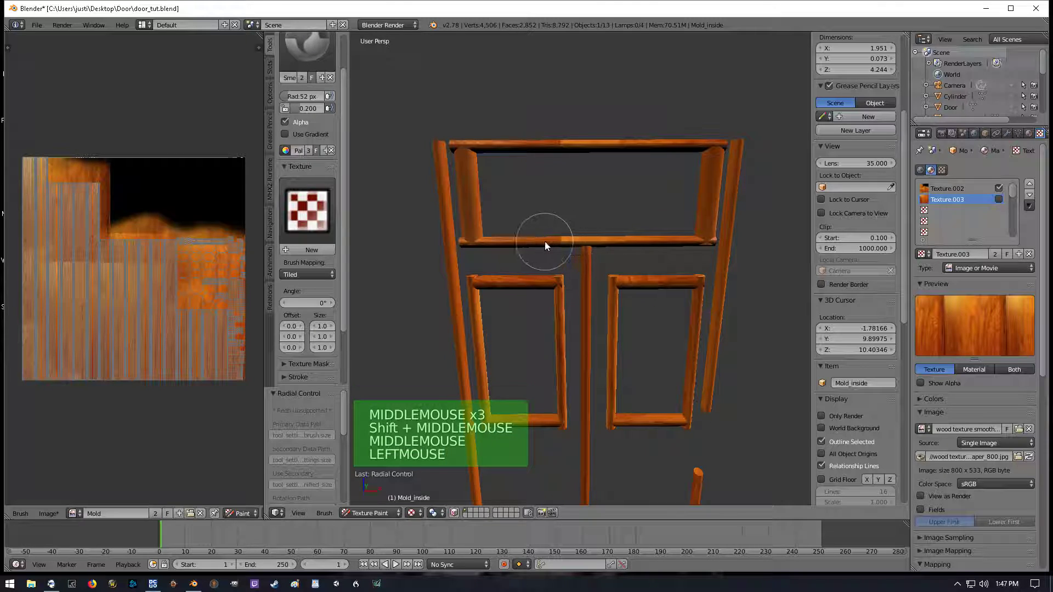
{"action": "middle_click_drag", "start_coordinate": [631, 242], "coordinate": [615, 349]}
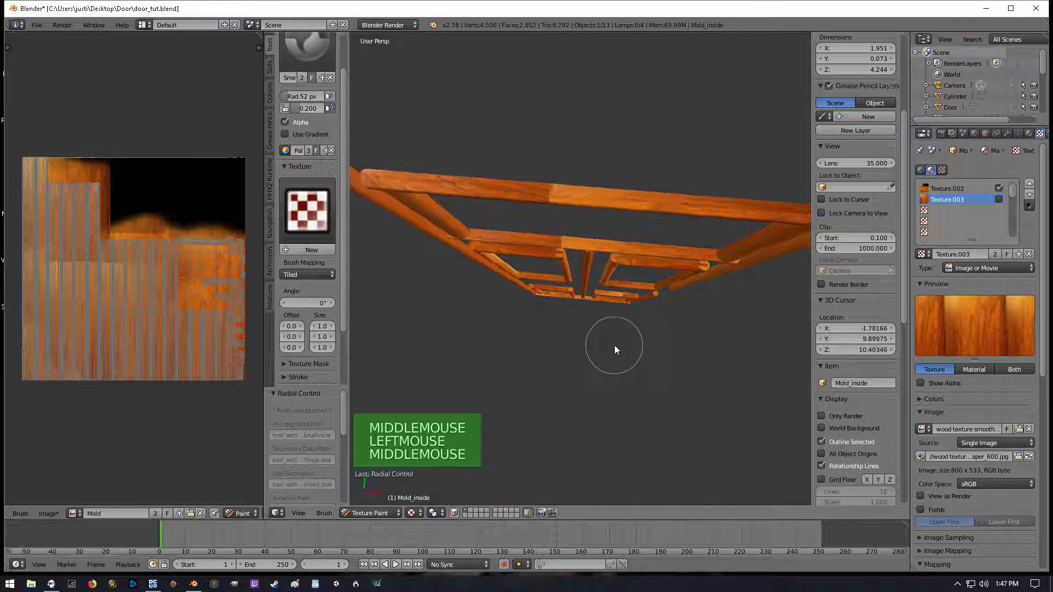
{"action": "left_click_drag", "start_coordinate": [595, 307], "coordinate": [573, 243]}
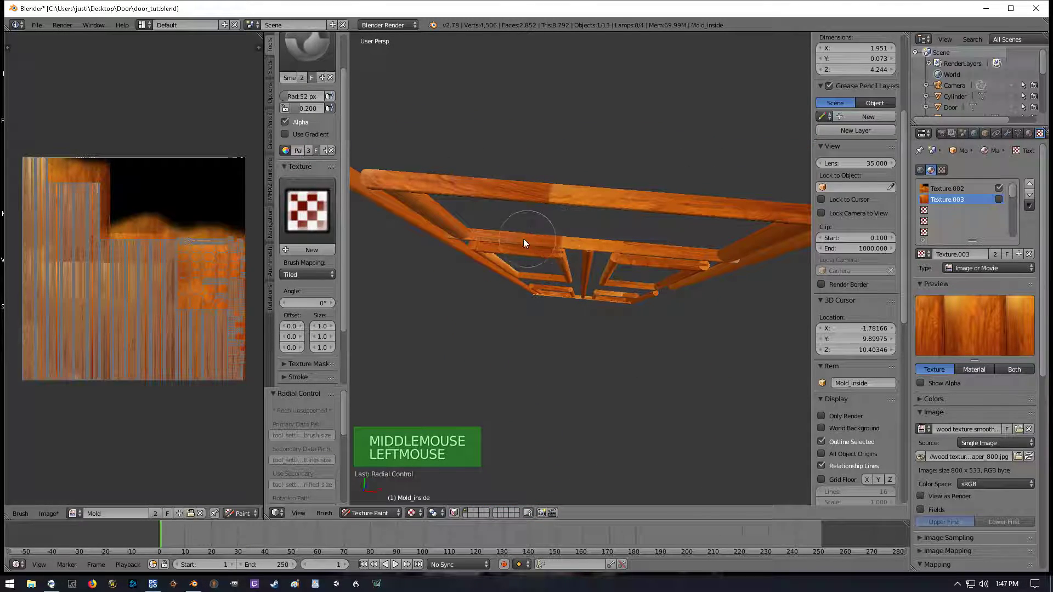
{"action": "left_click", "coordinate": [560, 186]}
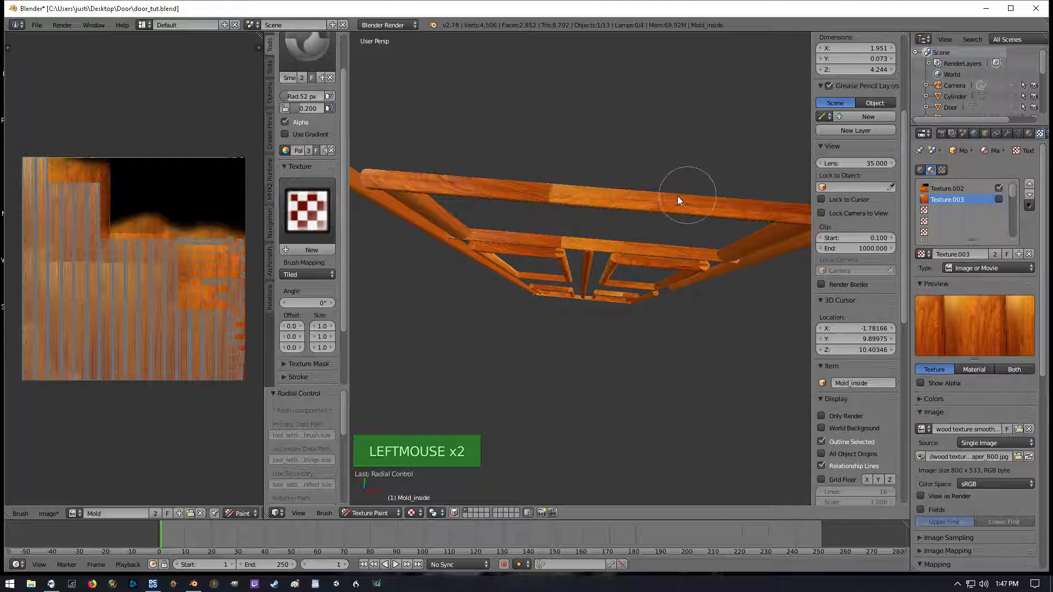
Smear the wood seam at the middle of the molding's top rail again
{"action": "left_click", "coordinate": [566, 188]}
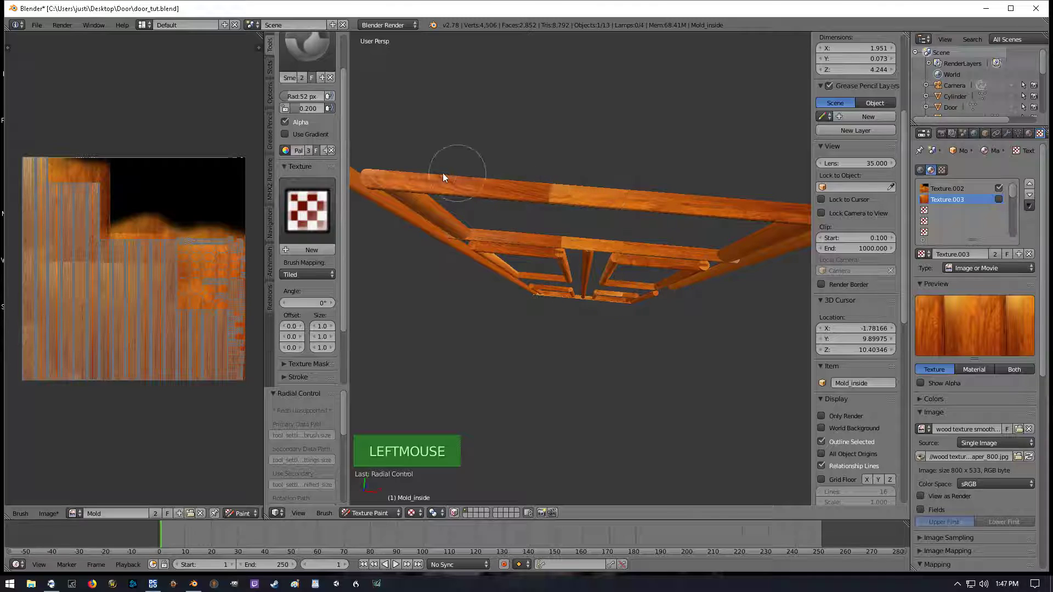
{"action": "middle_click_drag", "start_coordinate": [623, 259], "coordinate": [630, 179]}
{"action": "scroll", "coordinate": [631, 179], "scroll_direction": "down", "scroll_amount": 4}
{"action": "mouse_move", "coordinate": [620, 259]}
{"action": "middle_mouse_down"}
{"action": "mouse_move", "coordinate": [611, 246]}
{"action": "mouse_move", "coordinate": [623, 262]}
{"action": "middle_mouse_up"}
{"action": "scroll", "coordinate": [611, 245], "scroll_direction": "down", "scroll_amount": 2}
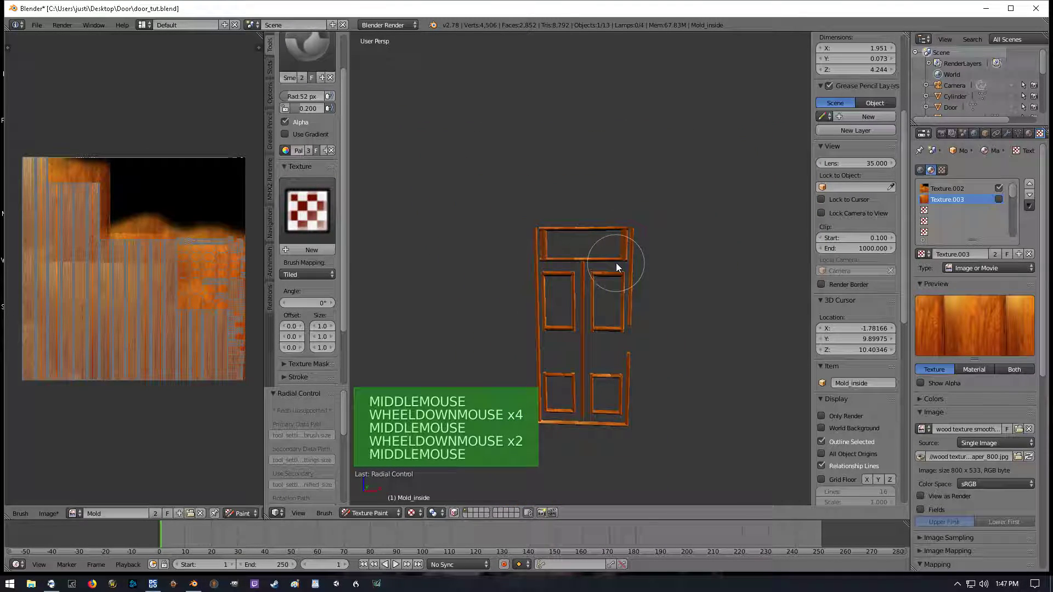
Return the inside molding to Object Mode and unhide all hidden objects in the scene
{"action": "key", "text": "Tab"}
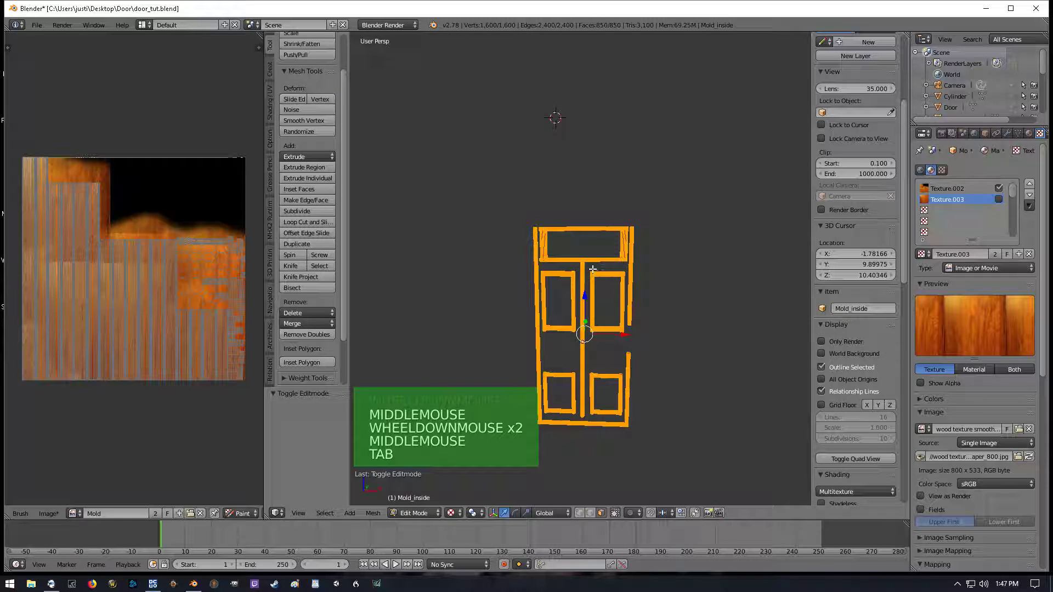
{"action": "key", "text": "Tab"}
{"action": "mouse_move", "coordinate": [577, 275]}
{"action": "middle_mouse_down"}
{"action": "mouse_move", "coordinate": [633, 267]}
{"action": "mouse_move", "coordinate": [621, 269]}
{"action": "middle_mouse_up"}
{"action": "left_click", "coordinate": [378, 514]}
{"action": "left_click", "coordinate": [372, 499]}
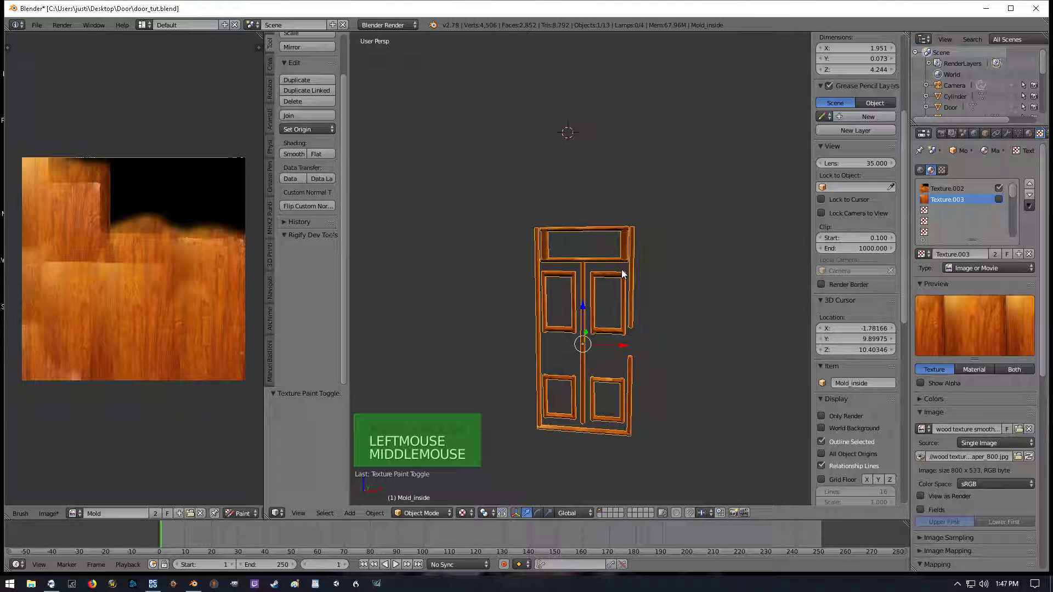
{"action": "key", "text": "alt+h"}
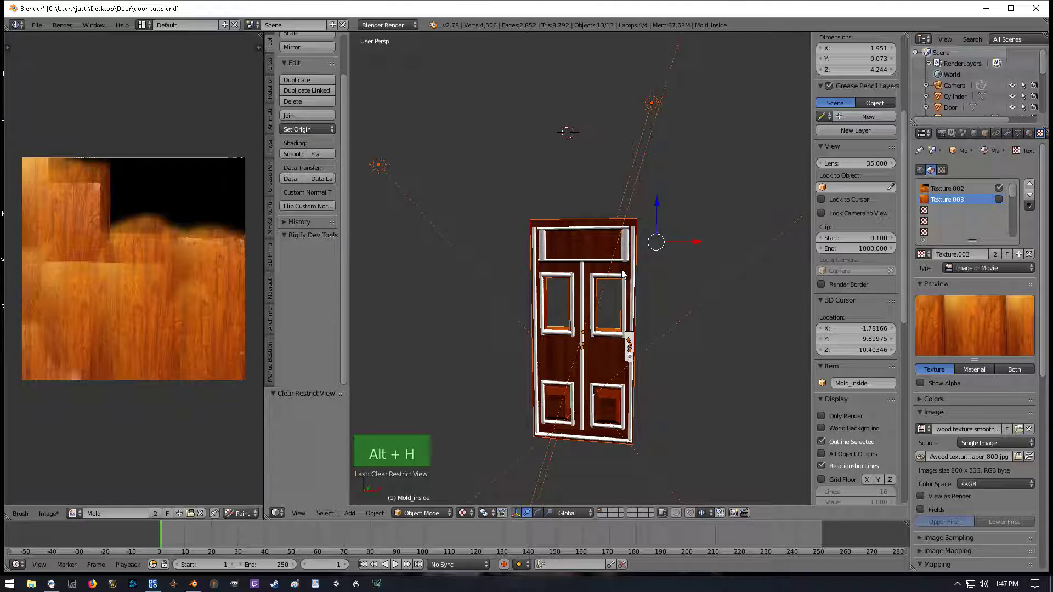
{"action": "middle_click_drag", "start_coordinate": [602, 314], "coordinate": [613, 306]}
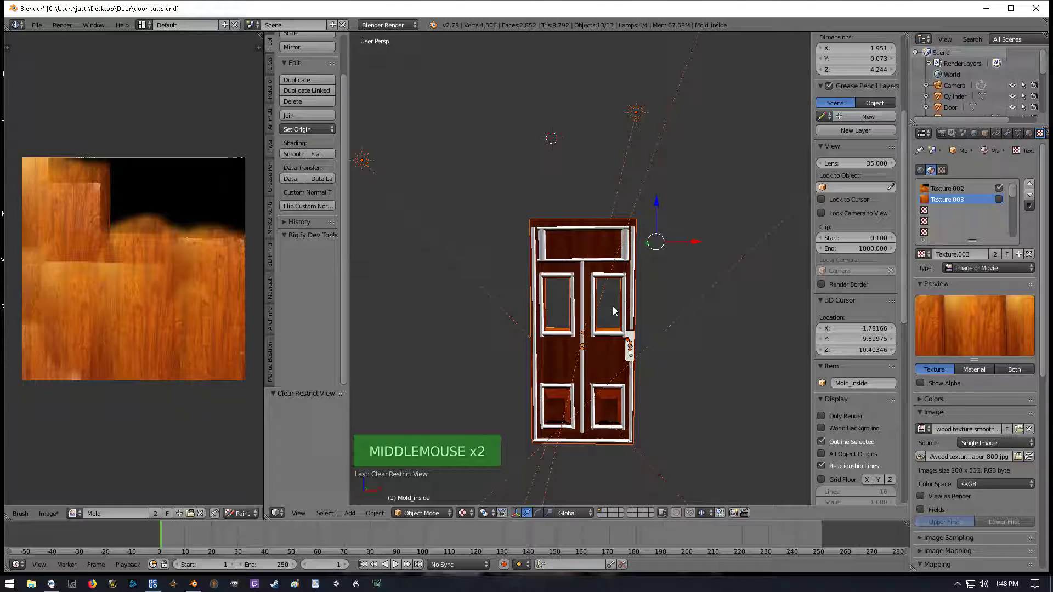
Examine the textured inside molding against the door from the front and back
{"action": "key", "text": "Tab"}
{"action": "middle_click_drag", "start_coordinate": [682, 308], "coordinate": [499, 308]}
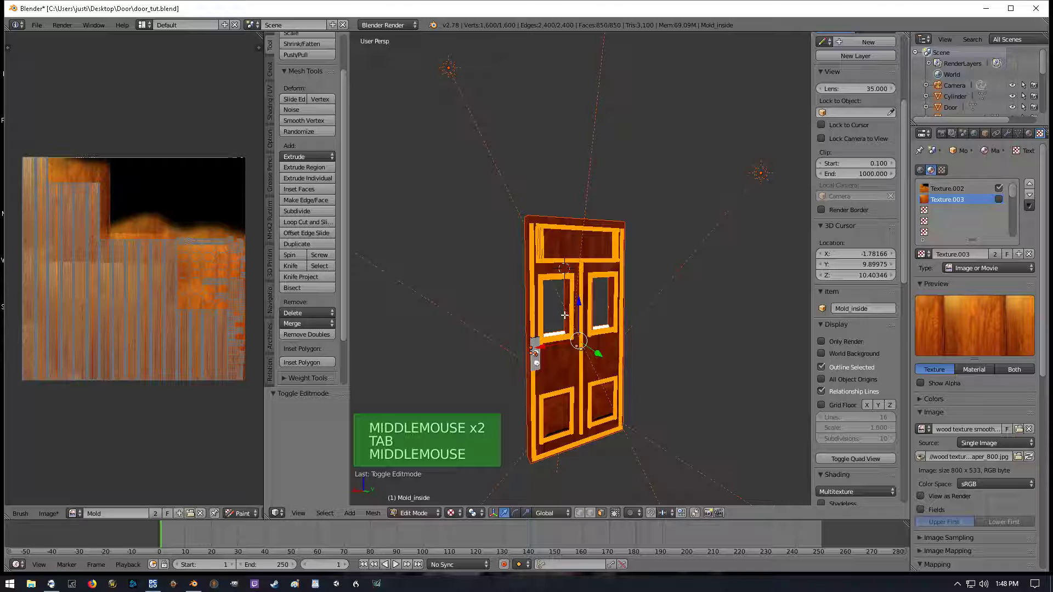
{"action": "key", "text": "Tab"}
{"action": "middle_click_drag", "start_coordinate": [629, 322], "coordinate": [580, 316]}
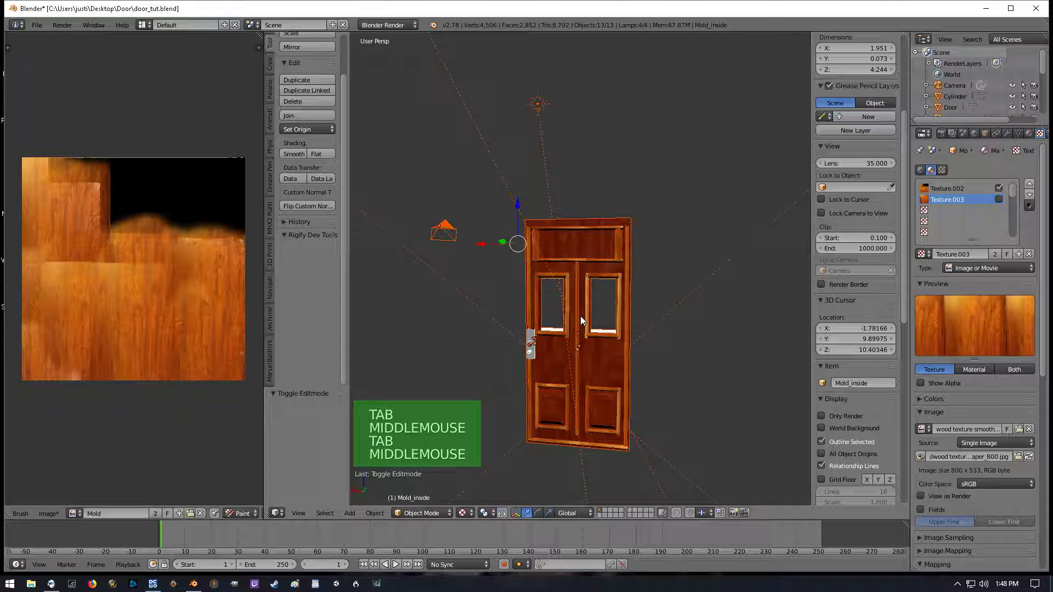
{"action": "key", "text": "KP_1"}
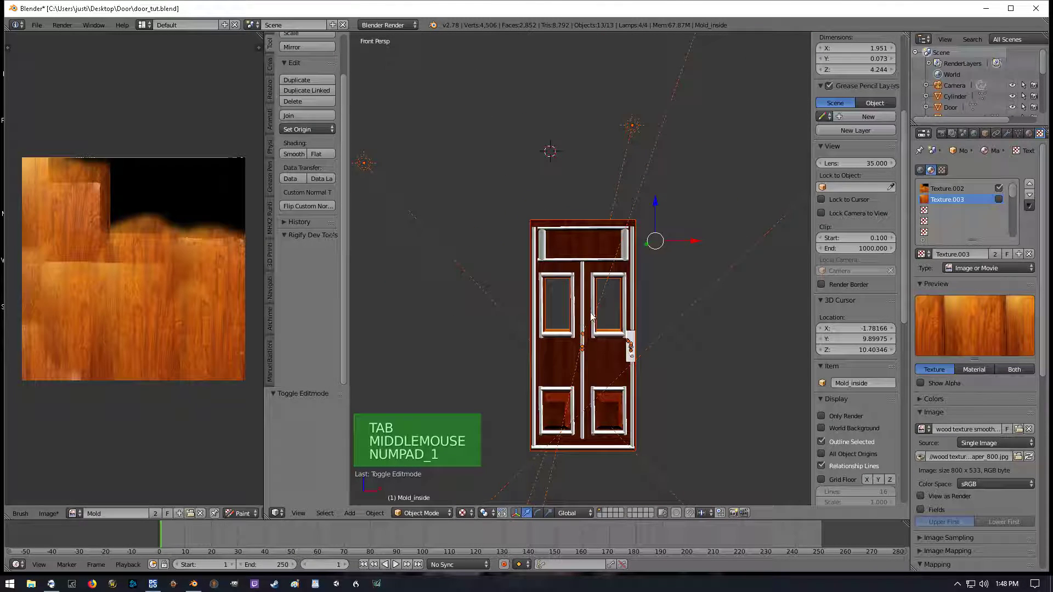
{"action": "middle_click_drag", "start_coordinate": [633, 287], "coordinate": [390, 296]}
{"action": "scroll", "coordinate": [390, 296], "scroll_direction": "down", "scroll_amount": 3}
{"action": "middle_click_drag", "start_coordinate": [582, 307], "coordinate": [397, 333]}
{"action": "scroll", "coordinate": [590, 307], "scroll_direction": "down", "scroll_amount": 1}
{"action": "scroll", "coordinate": [588, 317], "scroll_direction": "up", "scroll_amount": 8}
{"action": "scroll", "coordinate": [581, 313], "scroll_direction": "down", "scroll_amount": 2}
{"action": "scroll", "coordinate": [554, 312], "scroll_direction": "down", "scroll_amount": 3}
{"action": "scroll", "coordinate": [562, 327], "scroll_direction": "up", "scroll_amount": 3}
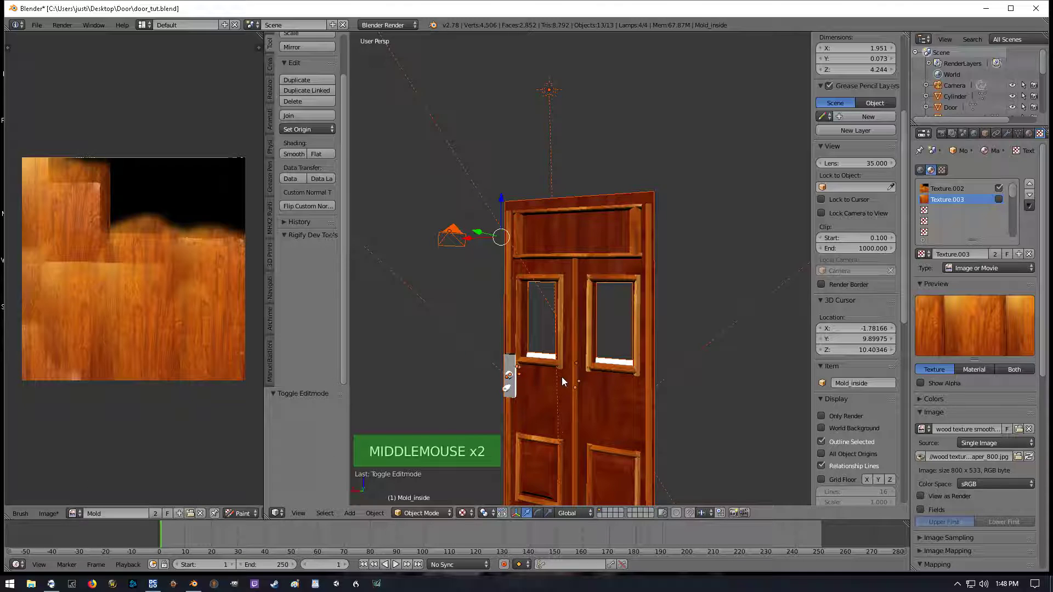
{"action": "middle_click_drag", "start_coordinate": [562, 376], "coordinate": [586, 377]}
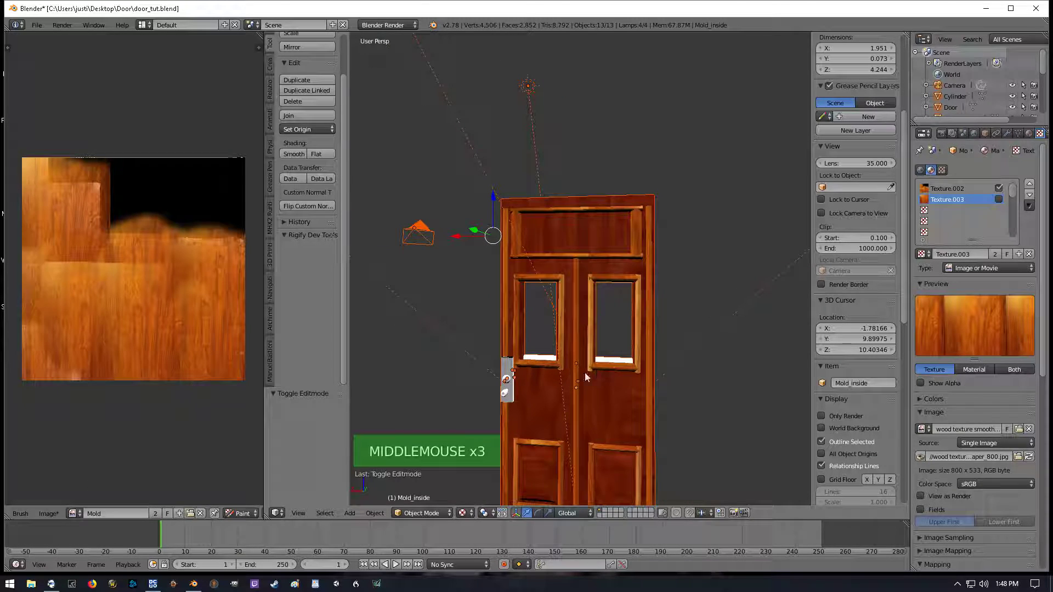
Switch the inside molding to Texture Paint mode and save the painted image over Mold.png in the Door folder
{"action": "left_click", "coordinate": [430, 513]}
{"action": "left_click", "coordinate": [425, 437]}
{"action": "scroll", "coordinate": [559, 377], "scroll_direction": "down", "scroll_amount": 2}
{"action": "middle_click_drag", "start_coordinate": [561, 374], "coordinate": [573, 377]}
{"action": "left_click", "coordinate": [46, 514]}
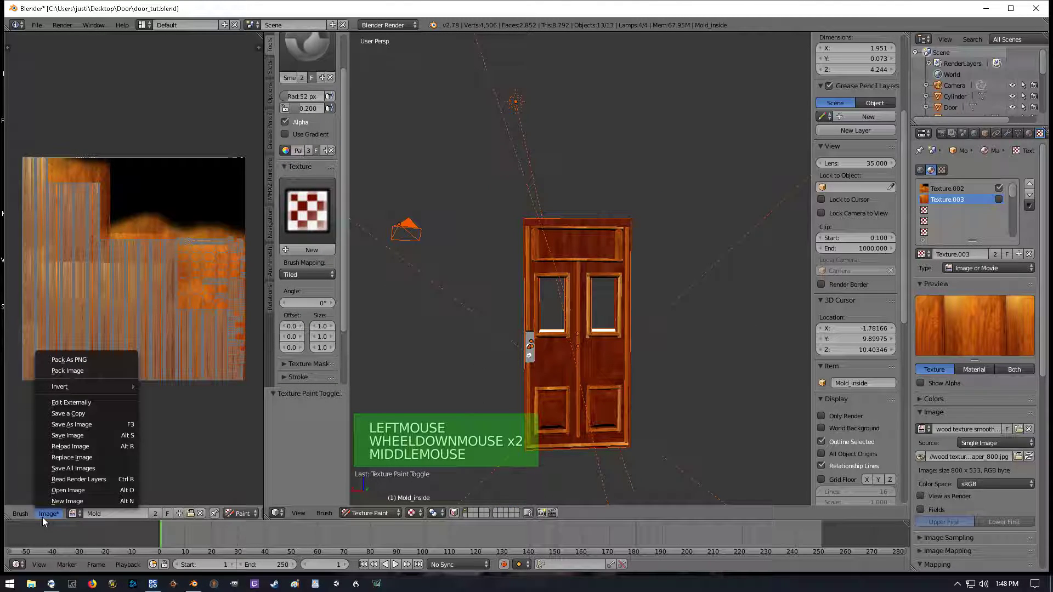
{"action": "left_click", "coordinate": [73, 424]}
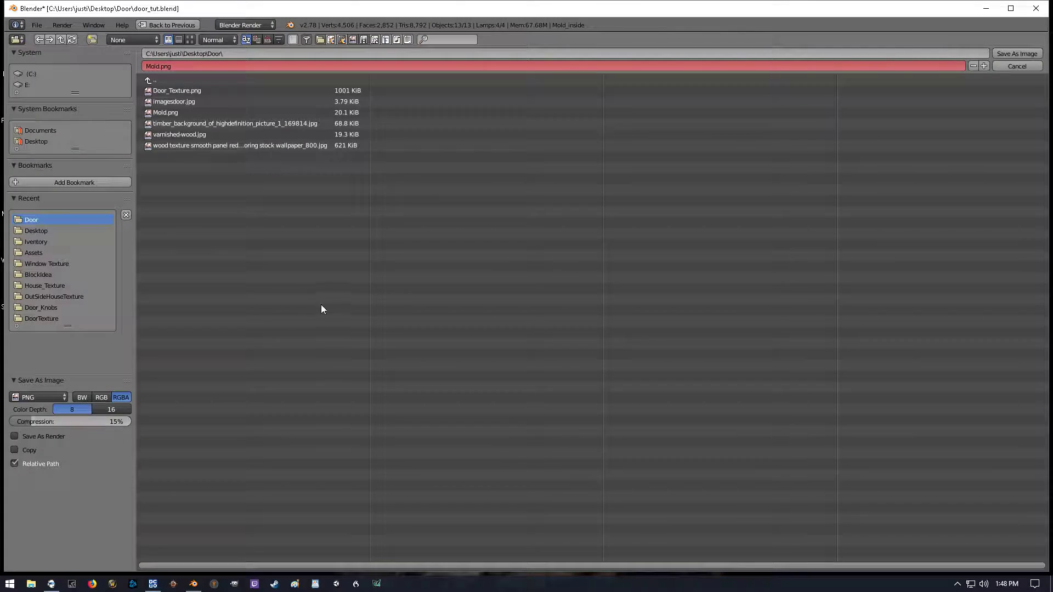
{"action": "left_click", "coordinate": [1013, 54]}
Return to Object Mode, select the front molding and give it a new material
{"action": "middle_click", "coordinate": [663, 302]}
{"action": "middle_click_drag", "start_coordinate": [663, 302], "coordinate": [412, 309]}
{"action": "key", "text": "Tab"}
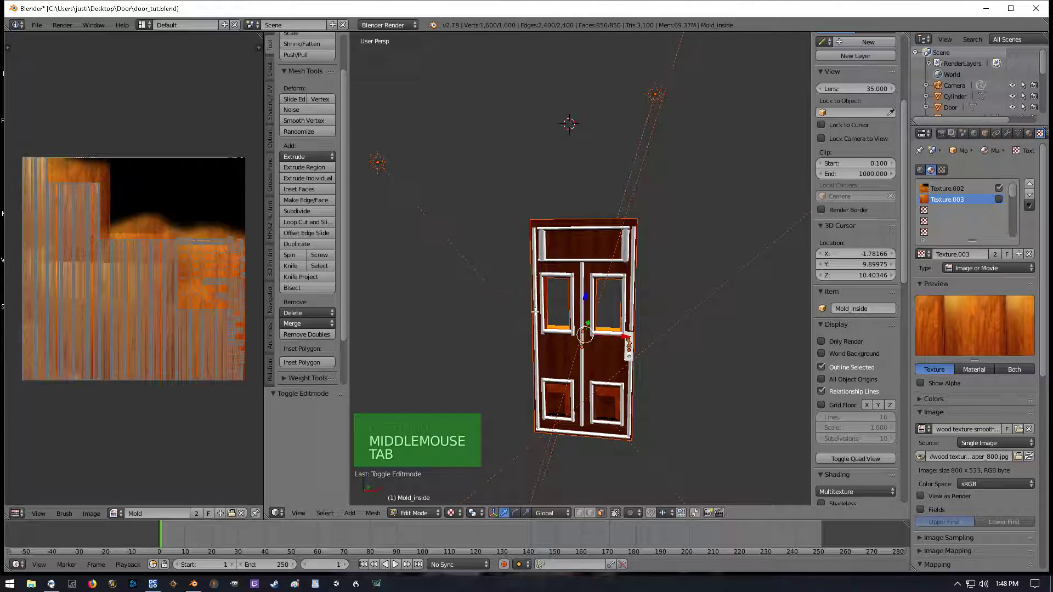
{"action": "right_click", "coordinate": [540, 309]}
{"action": "middle_click_drag", "start_coordinate": [540, 308], "coordinate": [542, 314]}
{"action": "key", "text": "Tab"}
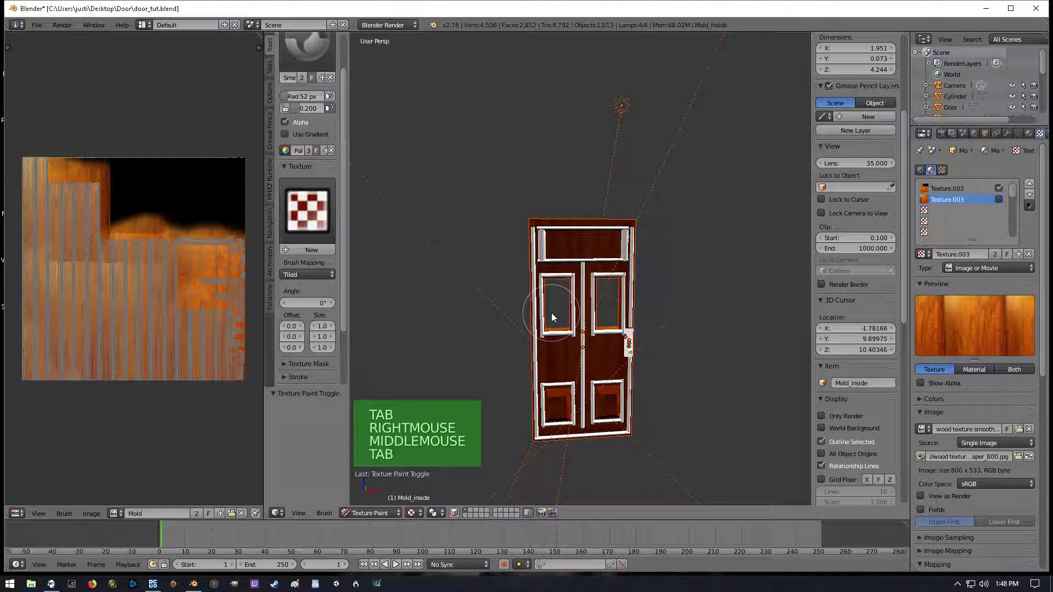
{"action": "left_click", "coordinate": [377, 515]}
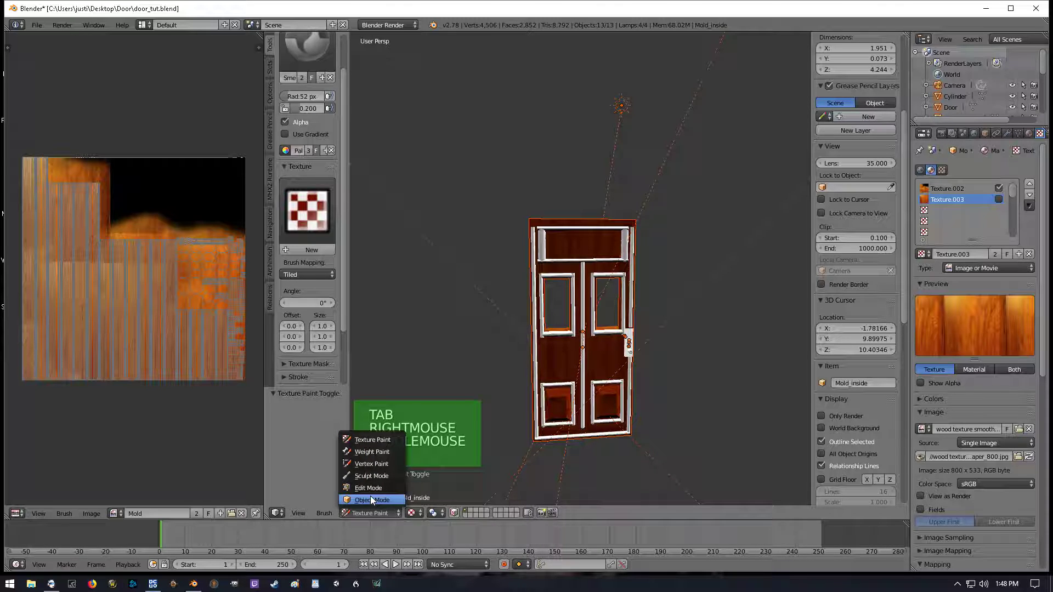
{"action": "left_click", "coordinate": [370, 499]}
{"action": "middle_click_drag", "start_coordinate": [598, 340], "coordinate": [576, 333]}
{"action": "right_click", "coordinate": [540, 326]}
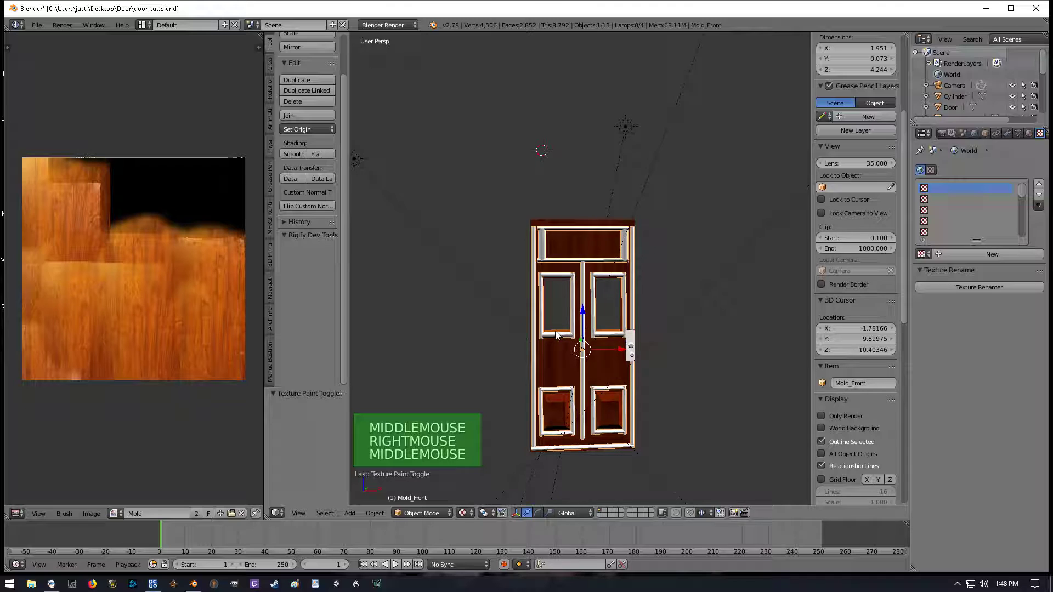
{"action": "left_click", "coordinate": [1028, 133]}
{"action": "left_click", "coordinate": [957, 205]}
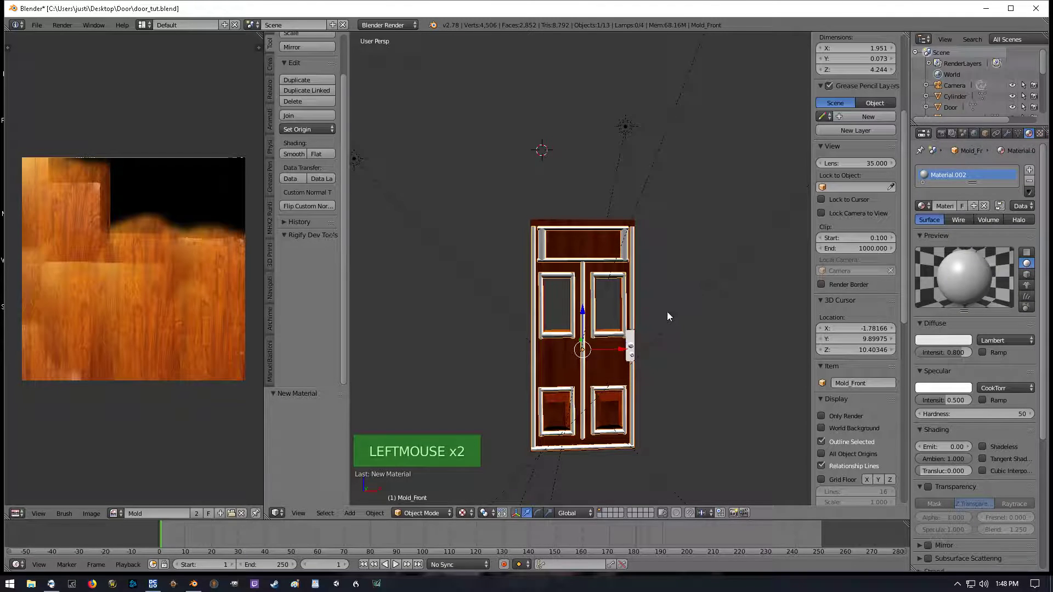
Unwrap the entire front molding mesh with Smart UV Project, using an angle limit of 66 and an island margin of 0
{"action": "key", "text": "Tab"}
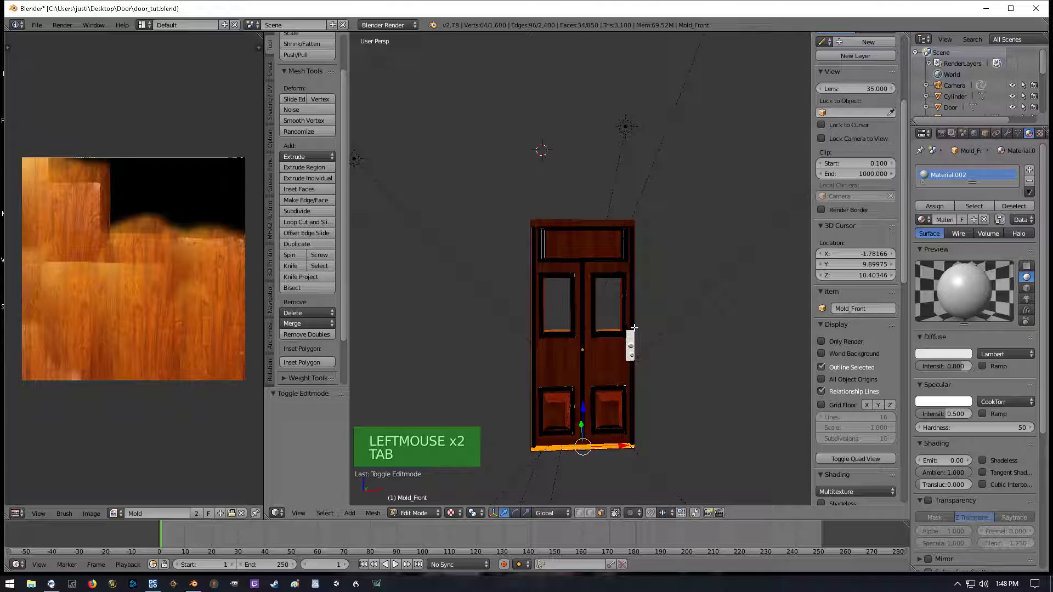
{"action": "key", "text": "a"}
{"action": "key", "text": "a"}
{"action": "key", "text": "a"}
{"action": "middle_click_drag", "start_coordinate": [636, 330], "coordinate": [648, 333]}
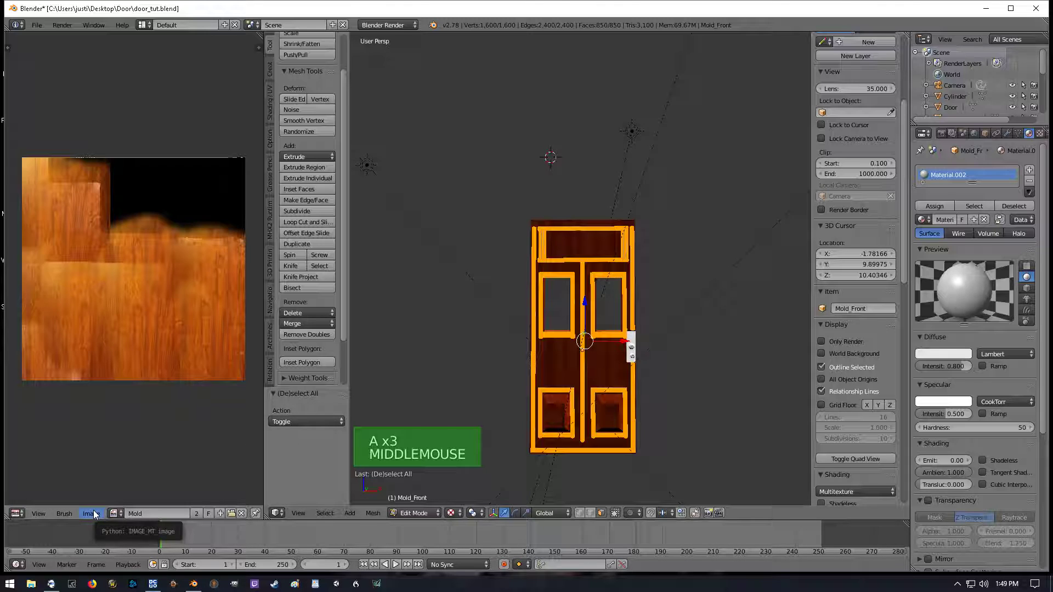
{"action": "key", "text": "u"}
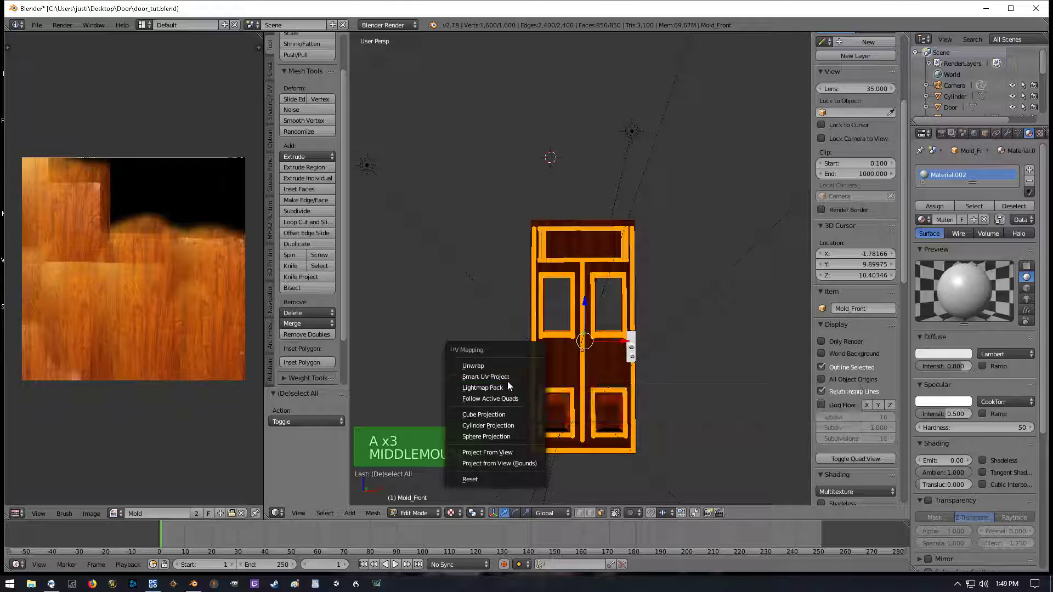
{"action": "left_click", "coordinate": [508, 379]}
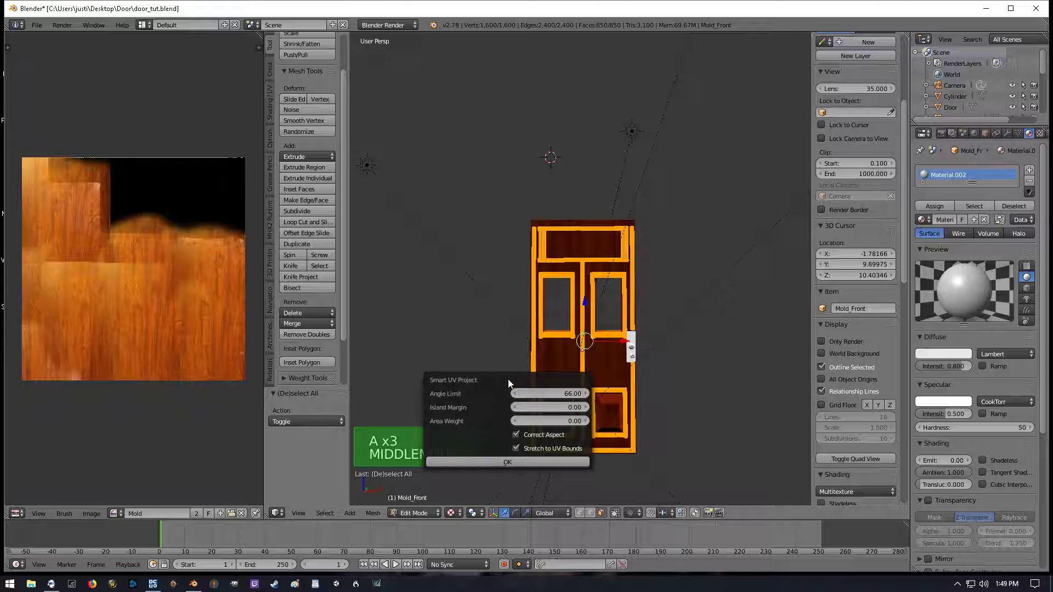
{"action": "left_click", "coordinate": [502, 463]}
Link the Mold image to the front molding's UV layout and assign the new material to all its faces
{"action": "scroll", "coordinate": [145, 305], "scroll_direction": "up", "scroll_amount": 4}
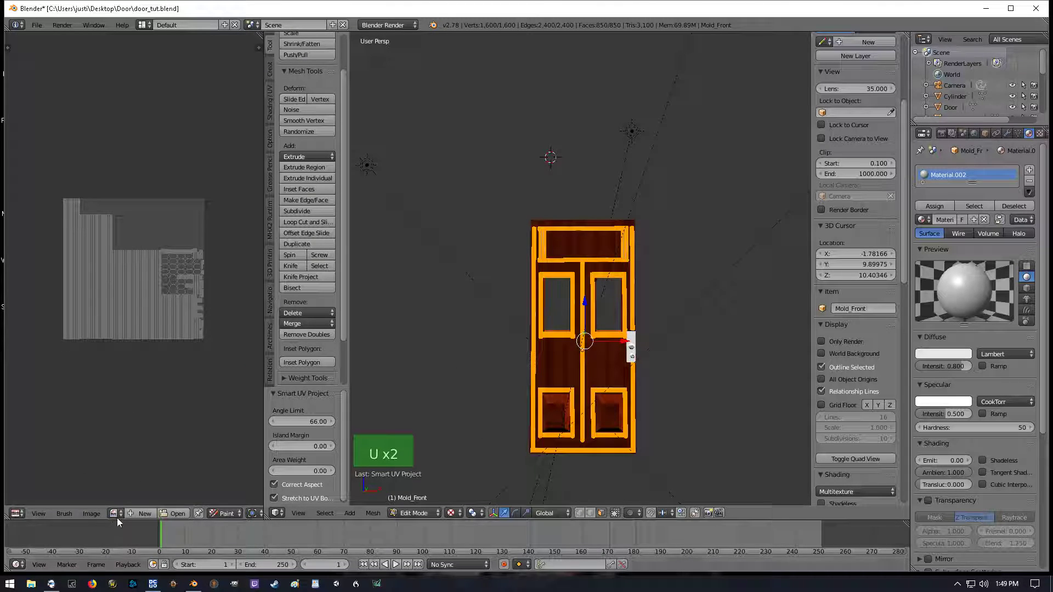
{"action": "left_click", "coordinate": [114, 513]}
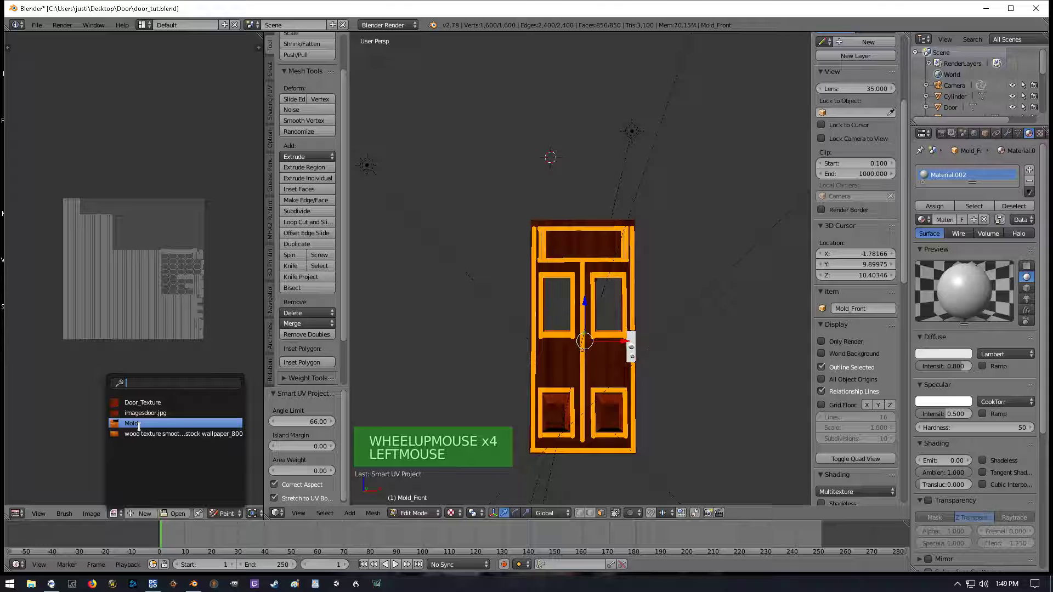
{"action": "left_click", "coordinate": [139, 427]}
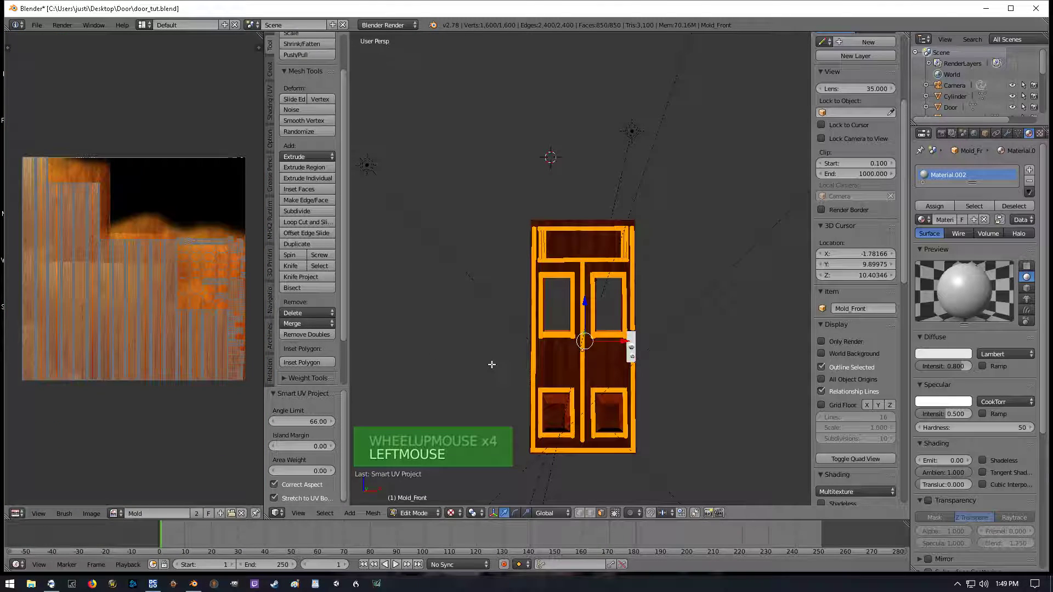
{"action": "left_click", "coordinate": [933, 206]}
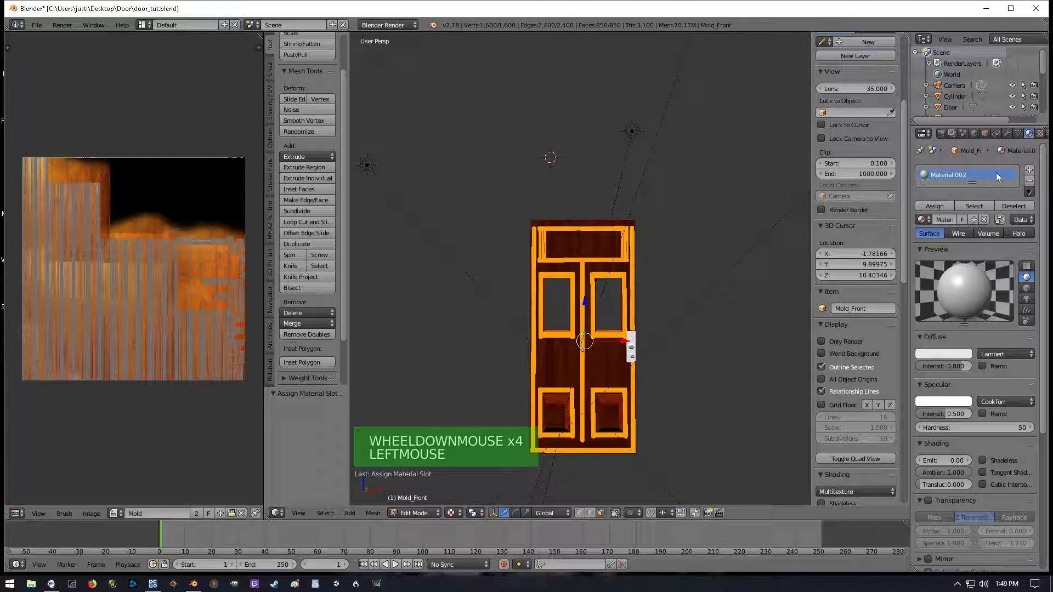
Add an image texture to the front molding's material and load Mold.png into it
{"action": "left_click", "coordinate": [1039, 134]}
{"action": "left_click", "coordinate": [1012, 254]}
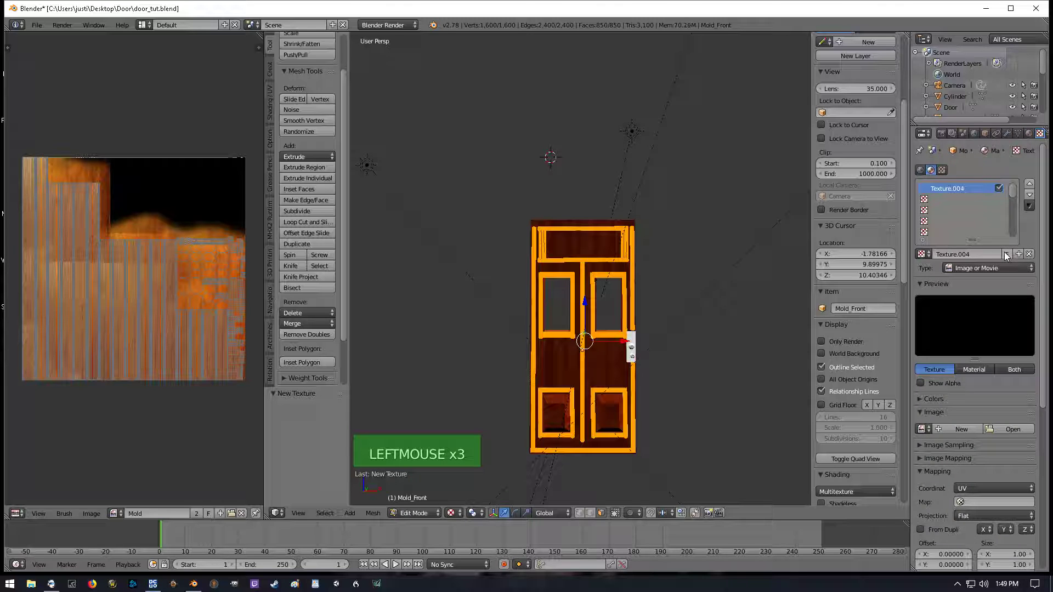
{"action": "left_click", "coordinate": [1013, 431]}
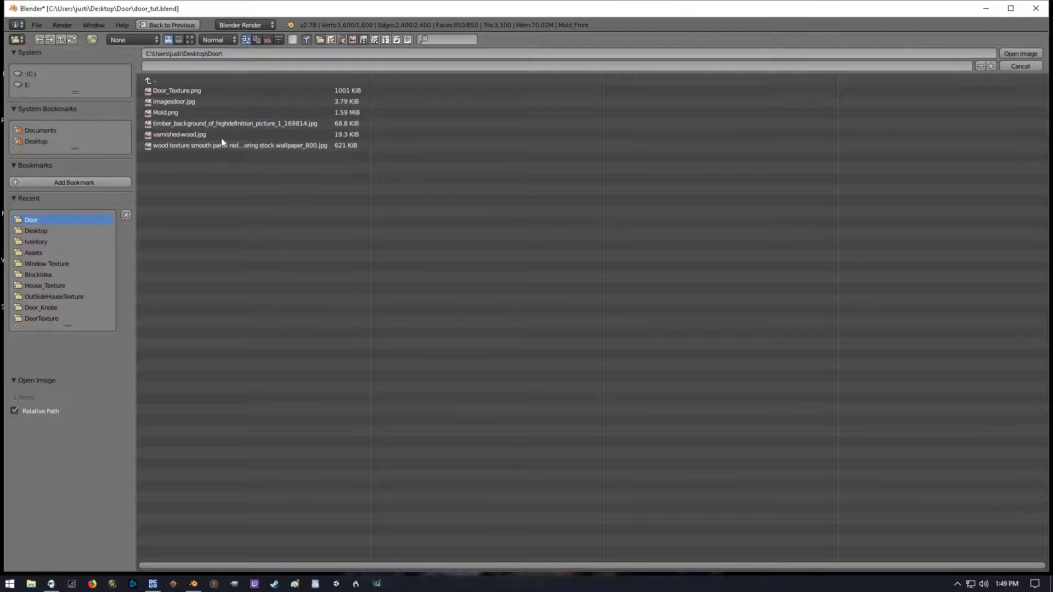
{"action": "double_click", "coordinate": [166, 113]}
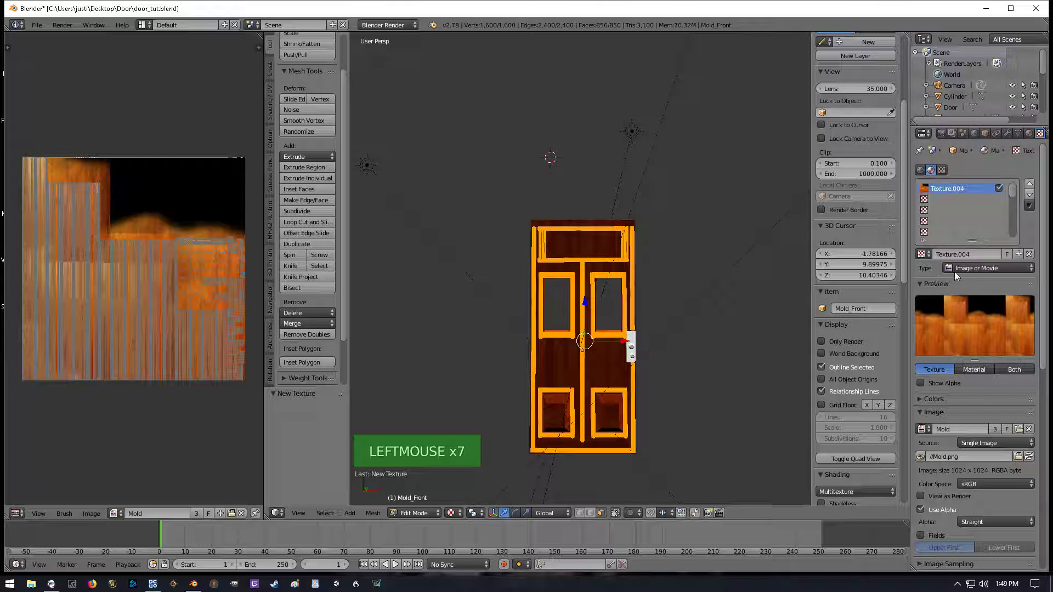
Reassign the textured material to the front molding's selected faces and return to Object Mode
{"action": "left_click", "coordinate": [1027, 134]}
{"action": "left_click", "coordinate": [938, 209]}
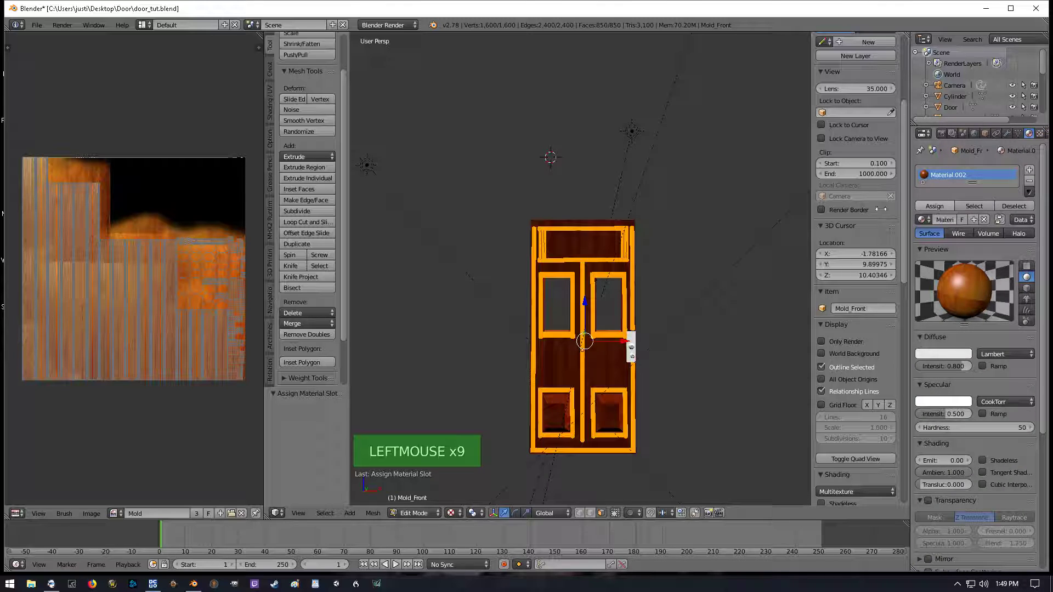
{"action": "middle_click_drag", "start_coordinate": [696, 308], "coordinate": [597, 360]}
{"action": "key", "text": "Tab"}
{"action": "scroll", "coordinate": [601, 321], "scroll_direction": "up", "scroll_amount": 5}
{"action": "scroll", "coordinate": [600, 324], "scroll_direction": "down", "scroll_amount": 4}
{"action": "scroll", "coordinate": [597, 351], "scroll_direction": "down", "scroll_amount": 2}
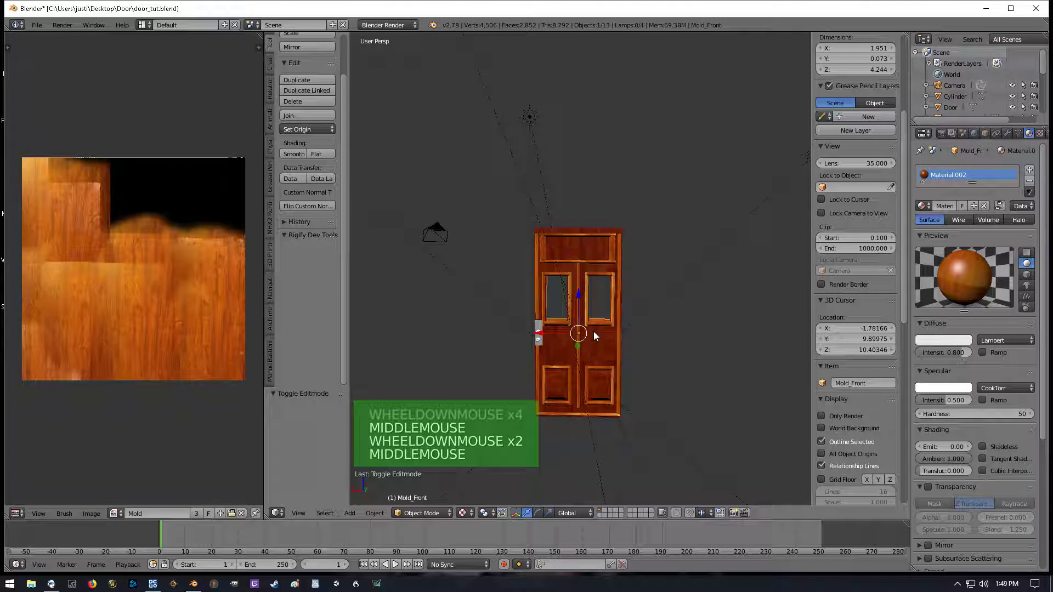
Select the door panel object and switch it to Texture Paint mode
{"action": "right_click", "coordinate": [599, 358]}
{"action": "scroll", "coordinate": [602, 357], "scroll_direction": "up", "scroll_amount": 2}
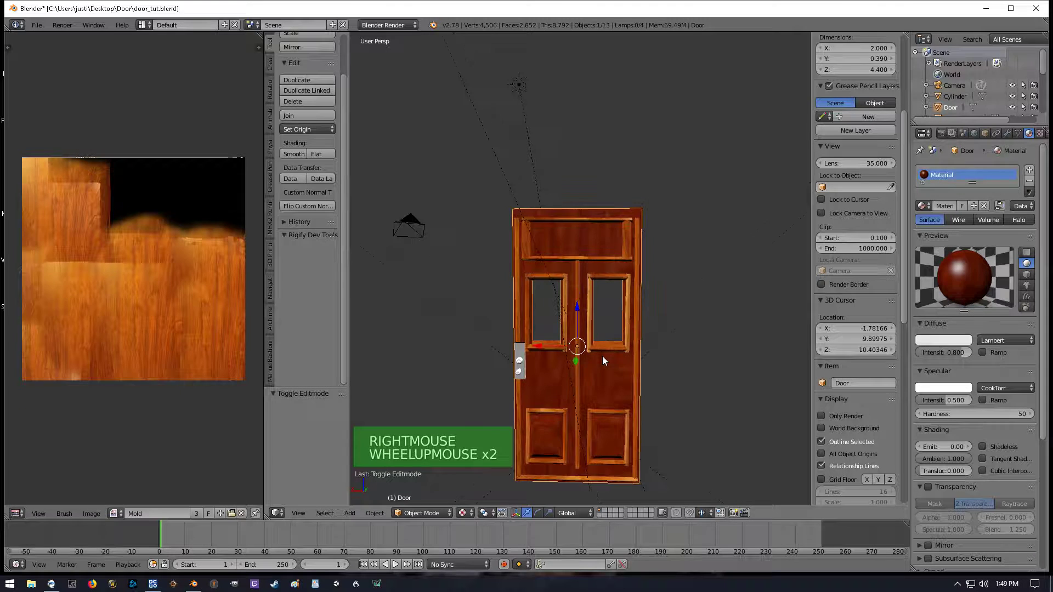
{"action": "key", "text": "Tab"}
{"action": "middle_click_drag", "start_coordinate": [603, 366], "coordinate": [604, 368]}
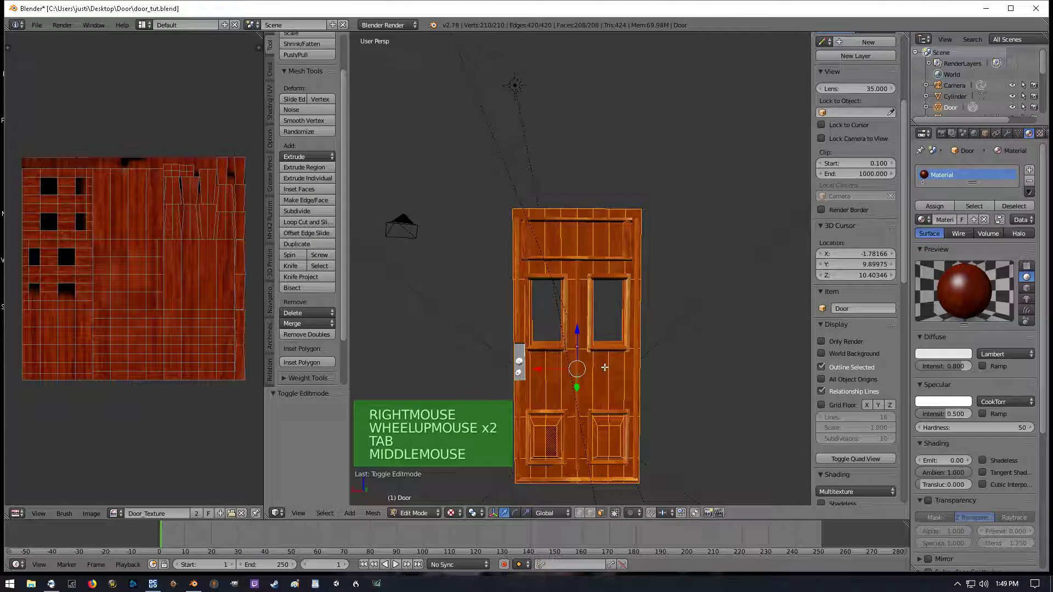
{"action": "scroll", "coordinate": [605, 368], "scroll_direction": "down", "scroll_amount": 1}
{"action": "left_click", "coordinate": [417, 513]}
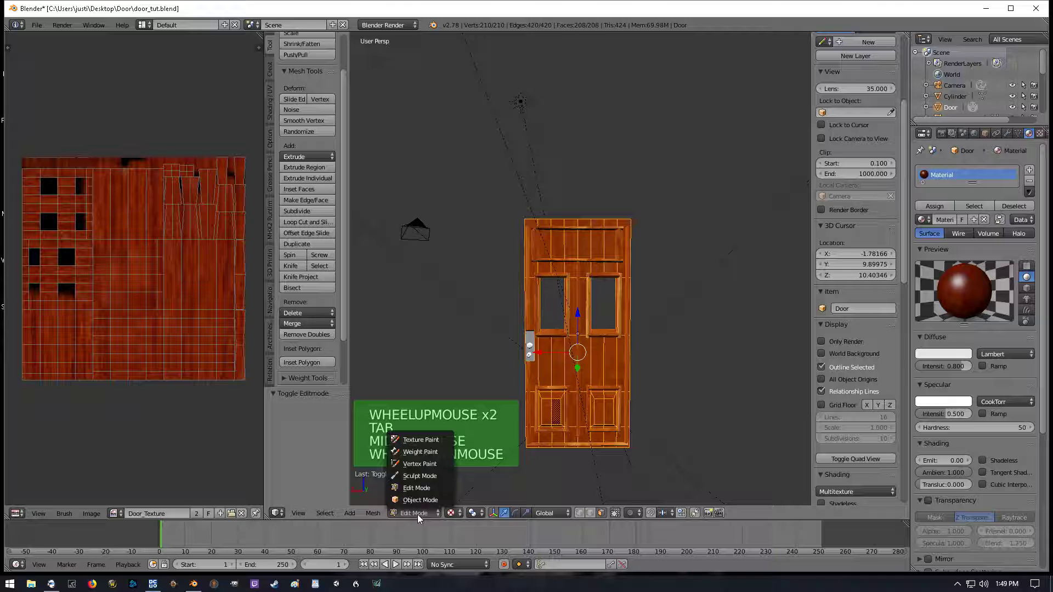
{"action": "left_click", "coordinate": [422, 441]}
{"action": "scroll", "coordinate": [615, 388], "scroll_direction": "up", "scroll_amount": 1}
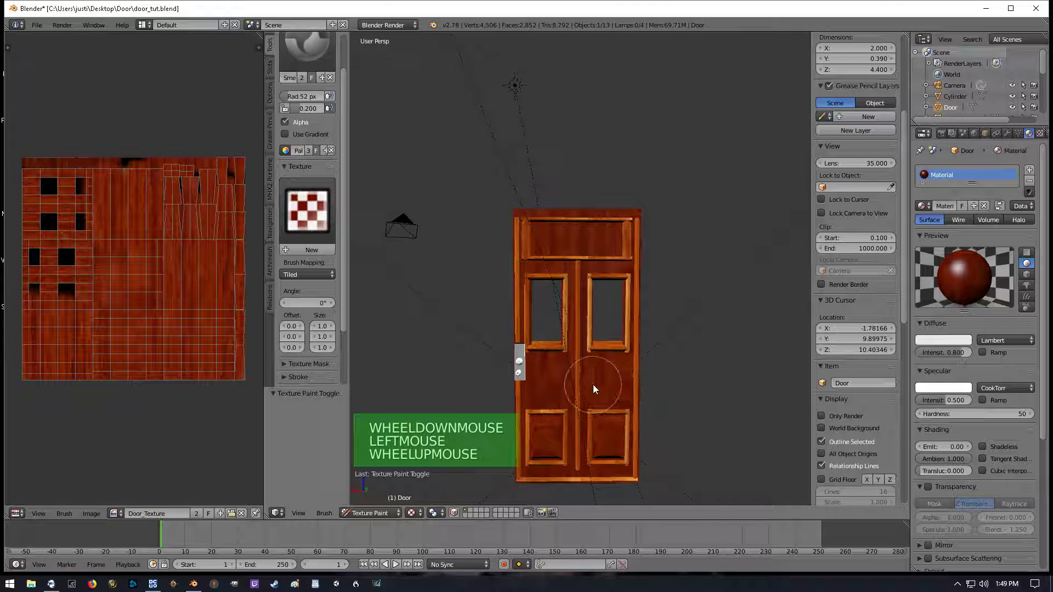
Set the brush texture to the light wood Texture.003 and switch to the texture draw brush
{"action": "middle_click_drag", "start_coordinate": [584, 380], "coordinate": [581, 235]}
{"action": "scroll", "coordinate": [570, 268], "scroll_direction": "up", "scroll_amount": 2}
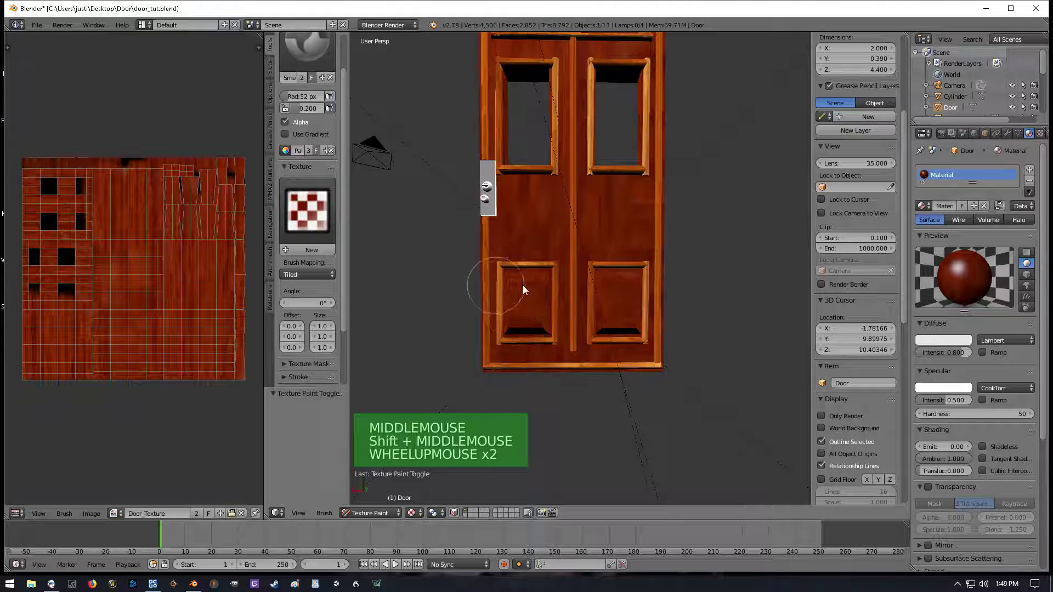
{"action": "left_click", "coordinate": [309, 211]}
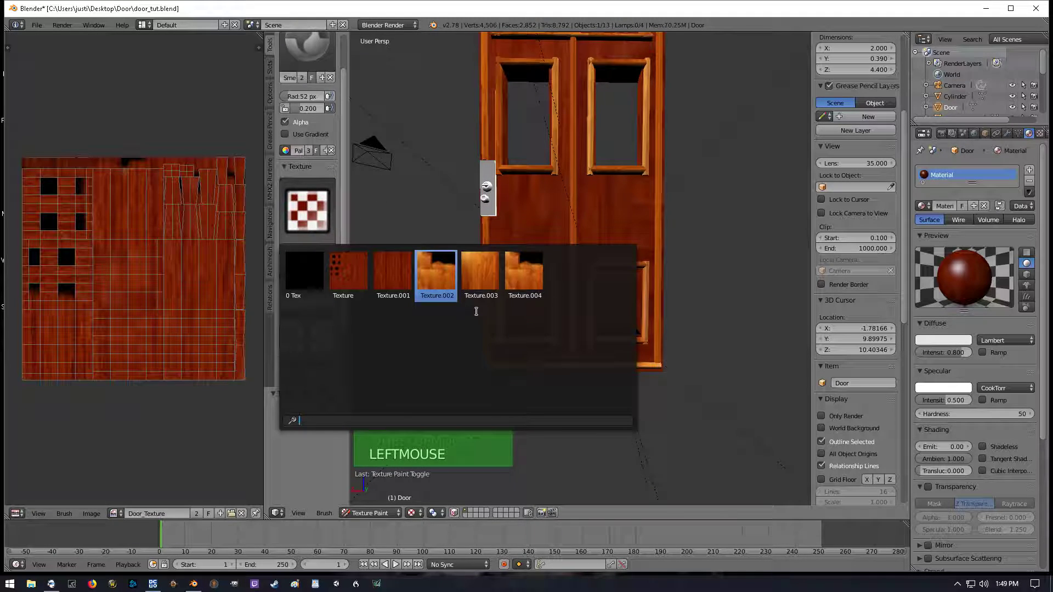
{"action": "left_click", "coordinate": [482, 274]}
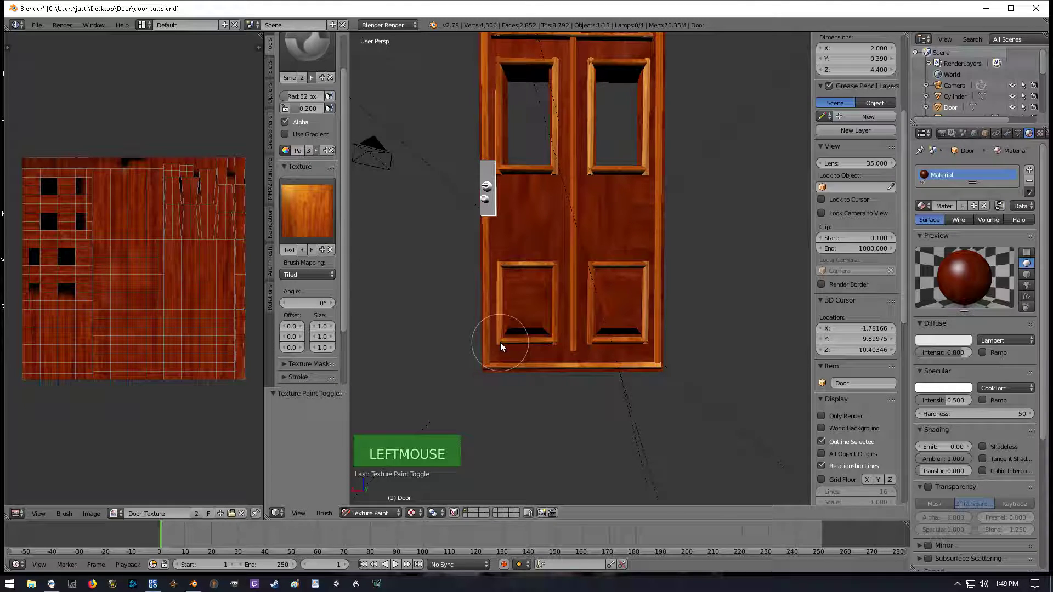
{"action": "scroll", "coordinate": [317, 118], "scroll_direction": "up", "scroll_amount": 2}
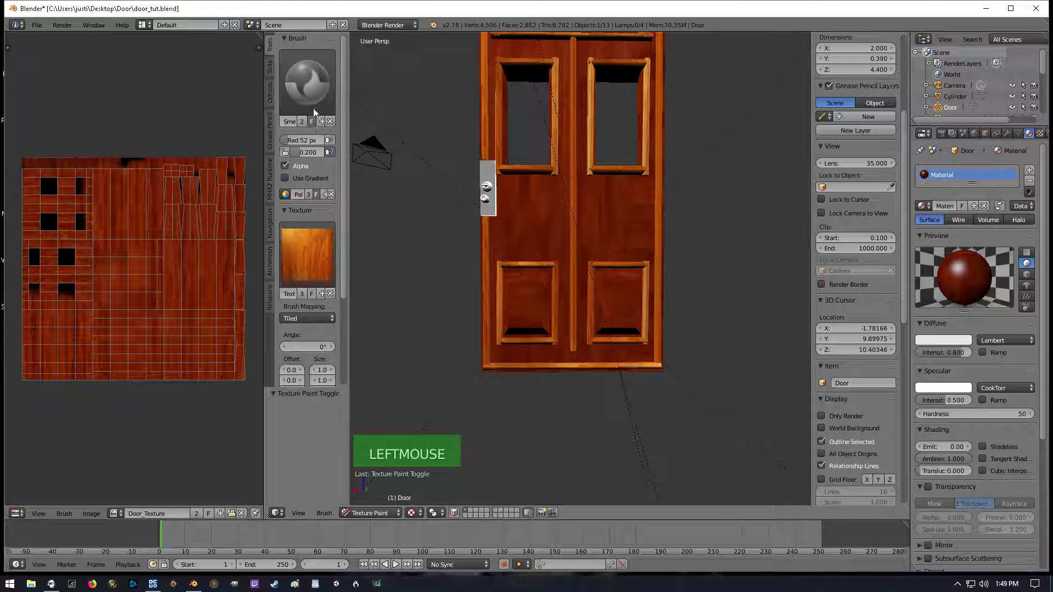
{"action": "left_click", "coordinate": [307, 82]}
{"action": "left_click", "coordinate": [536, 153]}
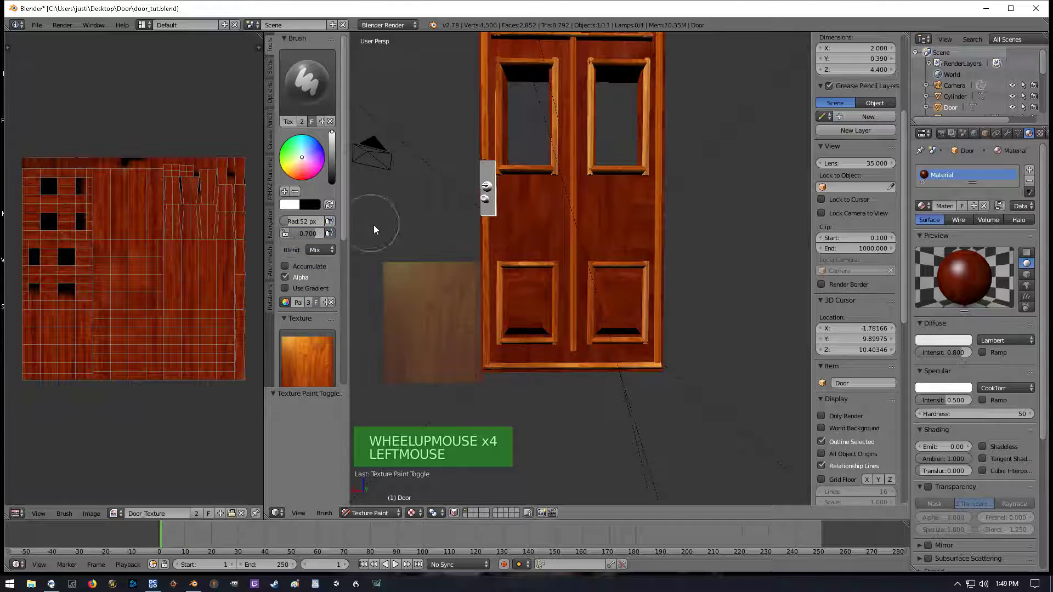
Place the wood stencil over the door's lower-left panel, reduce the brush radius to 39 px and paint the panel
{"action": "right_click_drag", "start_coordinate": [448, 324], "coordinate": [543, 305]}
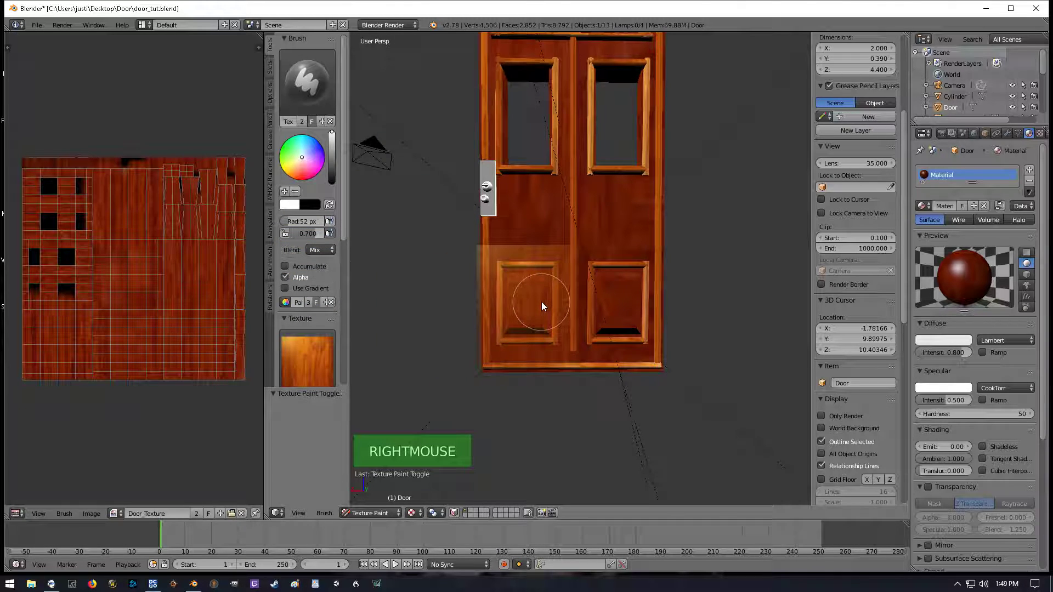
{"action": "key", "text": "f"}
{"action": "left_click", "coordinate": [535, 303]}
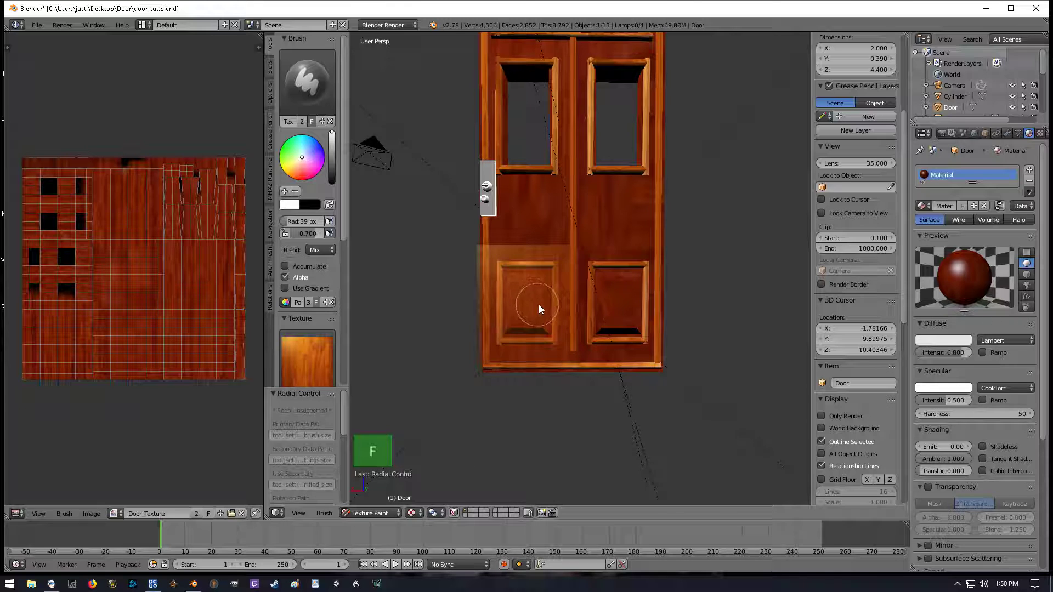
{"action": "left_click_drag", "start_coordinate": [530, 291], "coordinate": [529, 314]}
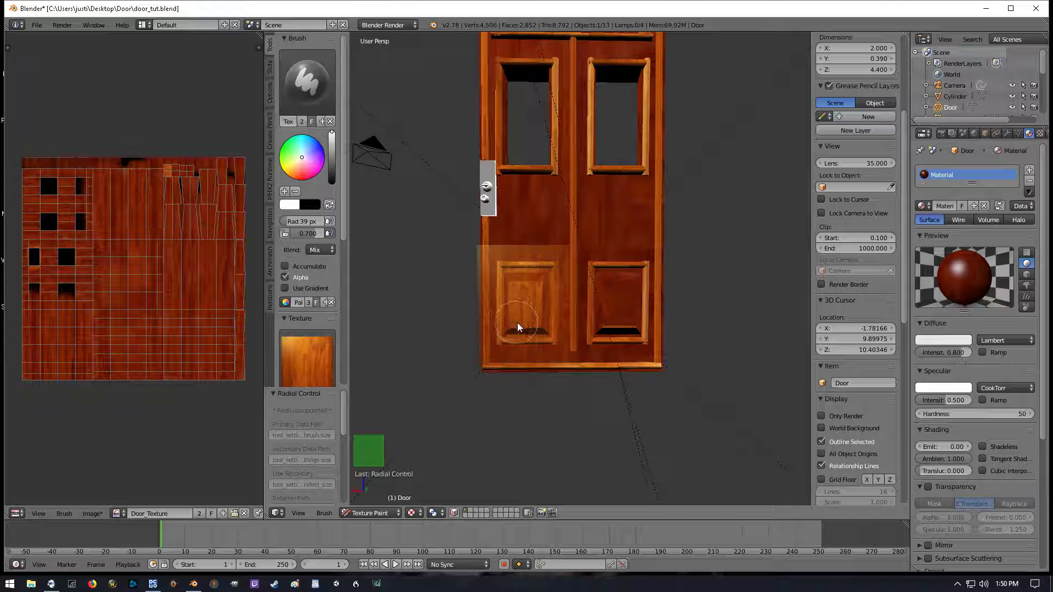
Move the wood stencil over the lower-right panel and paint its raised center with the light wood
{"action": "mouse_move", "coordinate": [519, 298]}
{"action": "right_mouse_down"}
{"action": "mouse_move", "coordinate": [631, 318]}
{"action": "mouse_move", "coordinate": [659, 311]}
{"action": "mouse_move", "coordinate": [613, 295]}
{"action": "right_mouse_up"}
{"action": "left_click", "coordinate": [613, 295]}
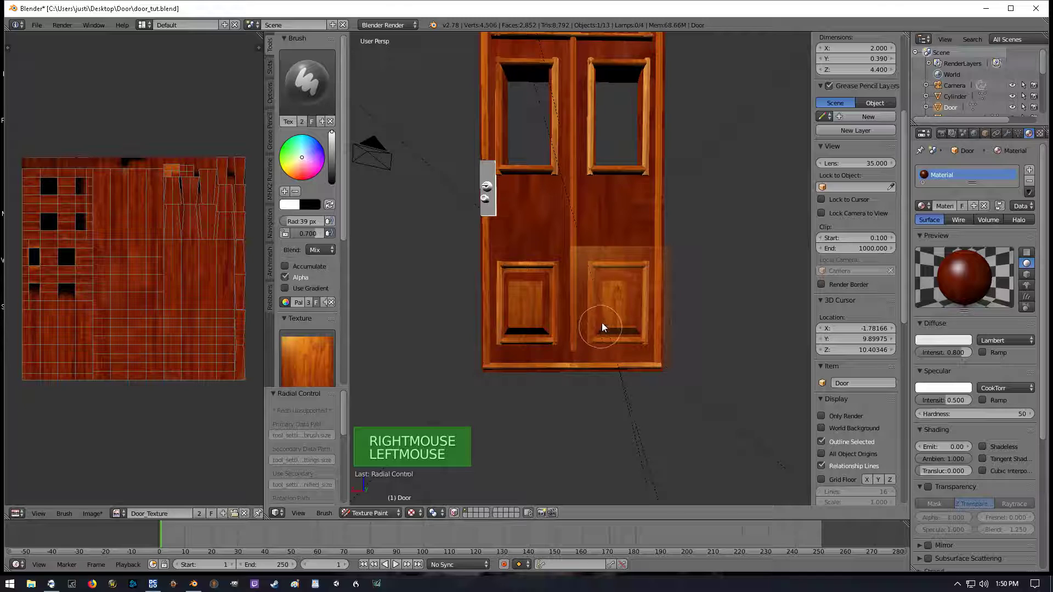
{"action": "left_click_drag", "start_coordinate": [601, 326], "coordinate": [605, 282]}
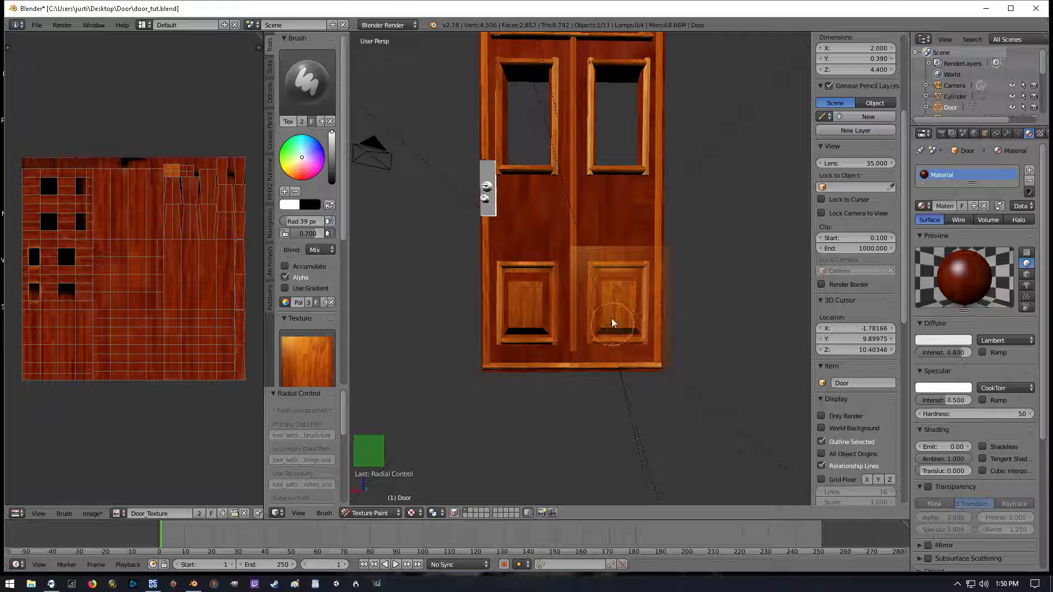
{"action": "mouse_move", "coordinate": [620, 303]}
{"action": "right_mouse_down"}
{"action": "mouse_move", "coordinate": [590, 322]}
{"action": "mouse_move", "coordinate": [547, 399]}
{"action": "mouse_move", "coordinate": [596, 424]}
{"action": "mouse_move", "coordinate": [622, 302]}
{"action": "right_mouse_up"}
{"action": "left_click", "coordinate": [610, 294]}
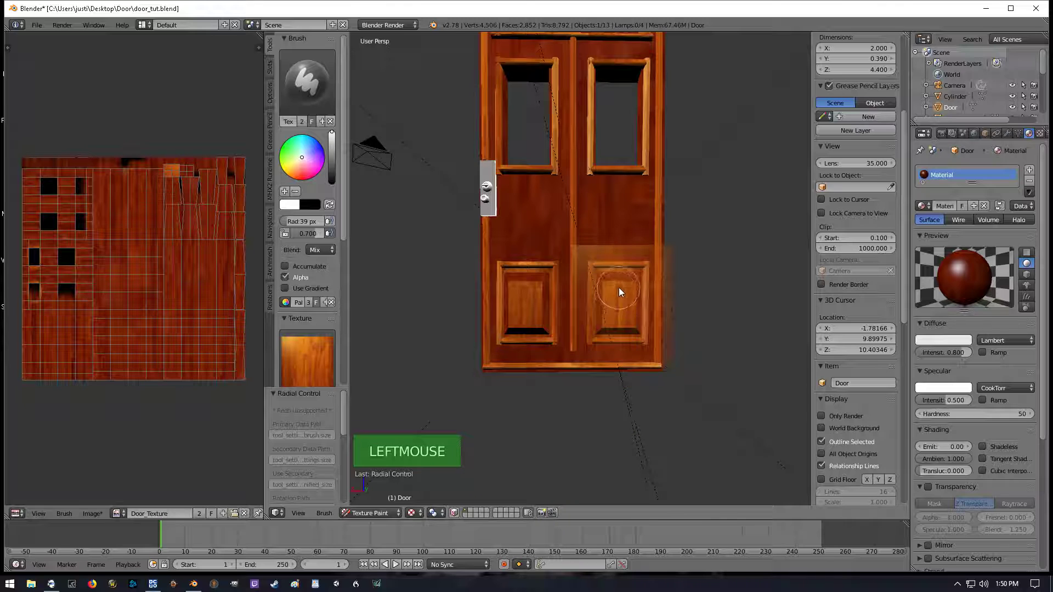
{"action": "mouse_move", "coordinate": [633, 285]}
{"action": "left_mouse_down"}
{"action": "mouse_move", "coordinate": [618, 322]}
{"action": "mouse_move", "coordinate": [623, 307]}
{"action": "left_mouse_up"}
Bring the stencil back over the lower-left panel and fill in its raised center with more light wood strokes
{"action": "right_click_drag", "start_coordinate": [634, 314], "coordinate": [508, 293]}
{"action": "left_click", "coordinate": [511, 293]}
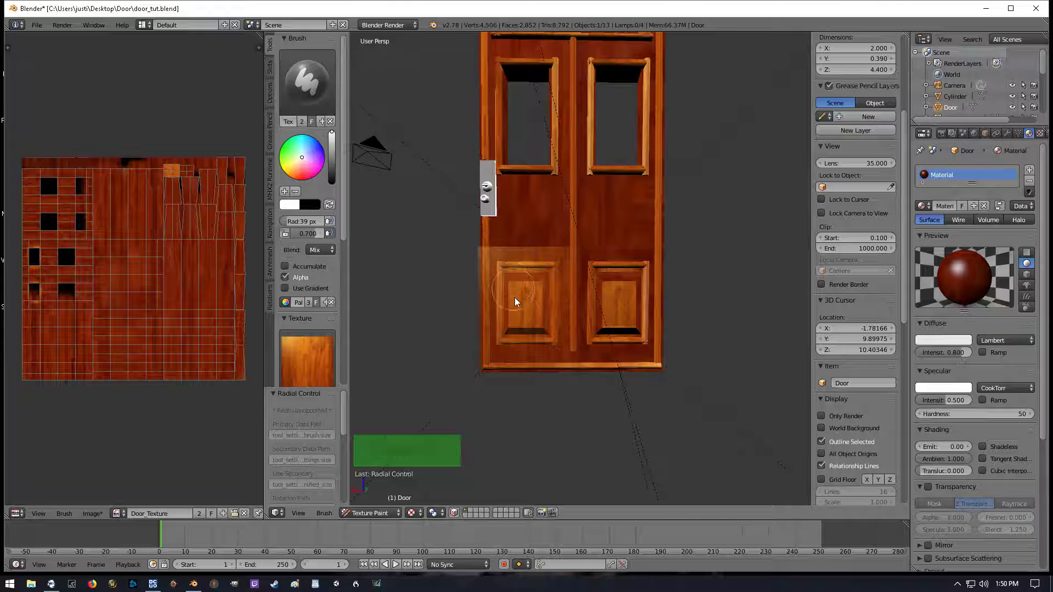
{"action": "right_click_drag", "start_coordinate": [543, 313], "coordinate": [544, 313]}
{"action": "scroll", "coordinate": [532, 313], "scroll_direction": "up", "scroll_amount": 2}
{"action": "right_click", "coordinate": [500, 319]}
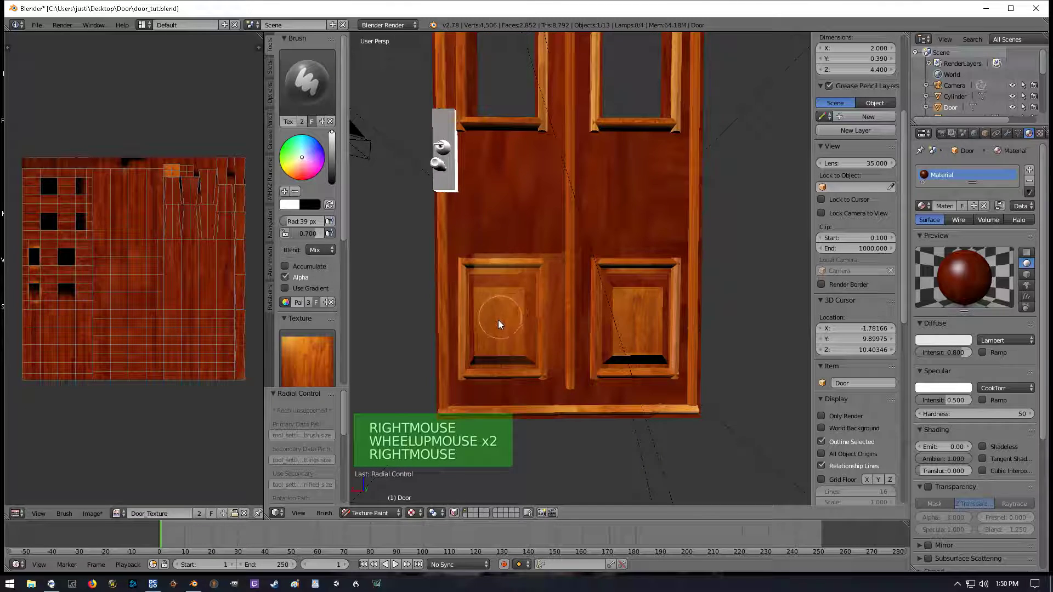
{"action": "left_click", "coordinate": [493, 329]}
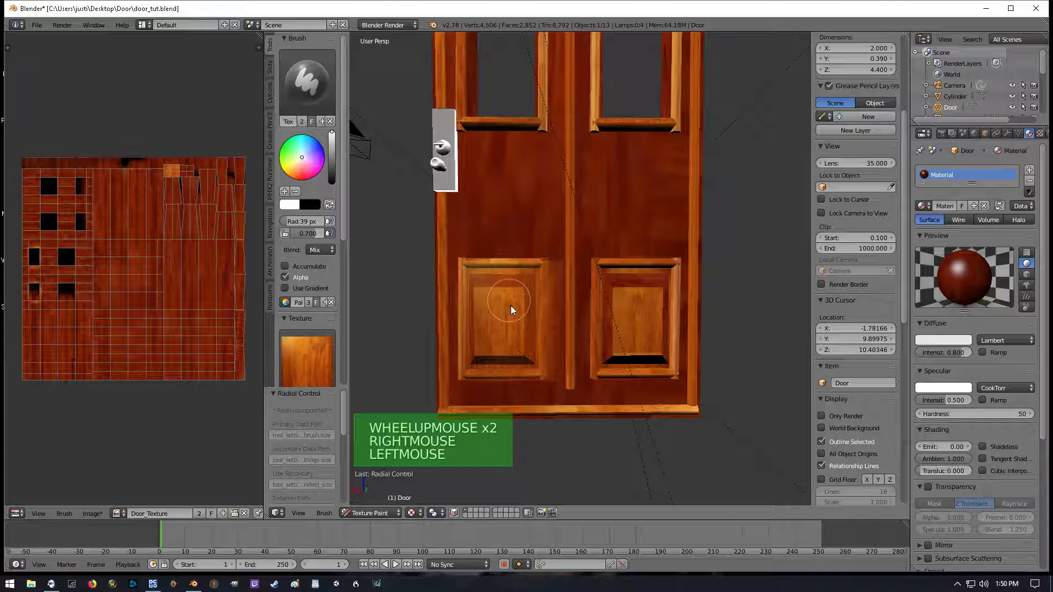
{"action": "left_click", "coordinate": [490, 336]}
{"action": "left_click", "coordinate": [496, 346]}
{"action": "left_click", "coordinate": [515, 344]}
{"action": "left_click", "coordinate": [515, 354]}
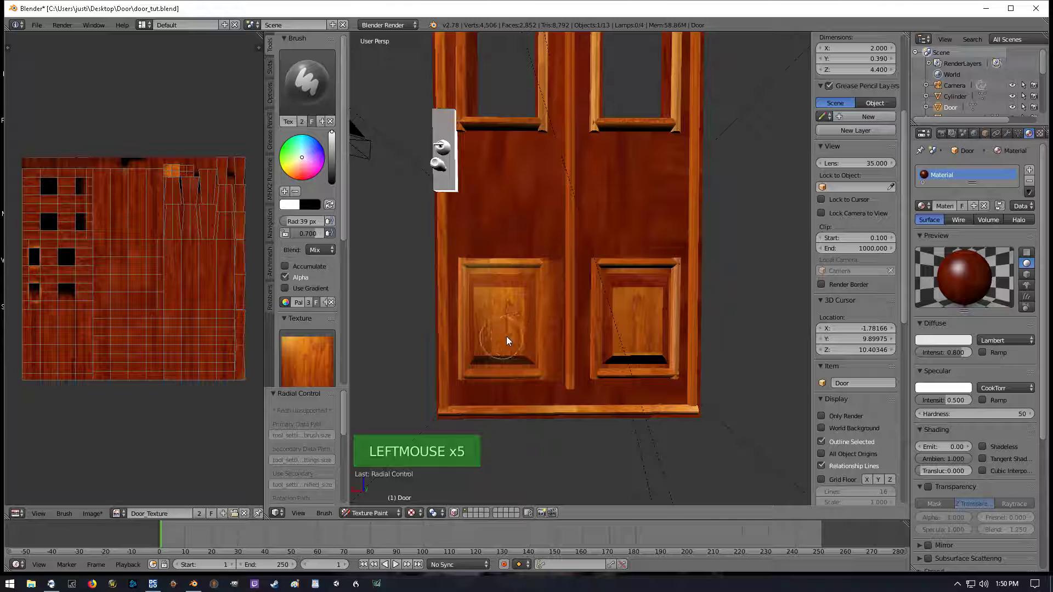
Paint the lower-left panel on the opposite side of the door with the light wood stencil
{"action": "mouse_move", "coordinate": [723, 326]}
{"action": "middle_mouse_down"}
{"action": "mouse_move", "coordinate": [733, 326]}
{"action": "mouse_move", "coordinate": [494, 327]}
{"action": "middle_mouse_up"}
{"action": "left_click", "coordinate": [510, 309]}
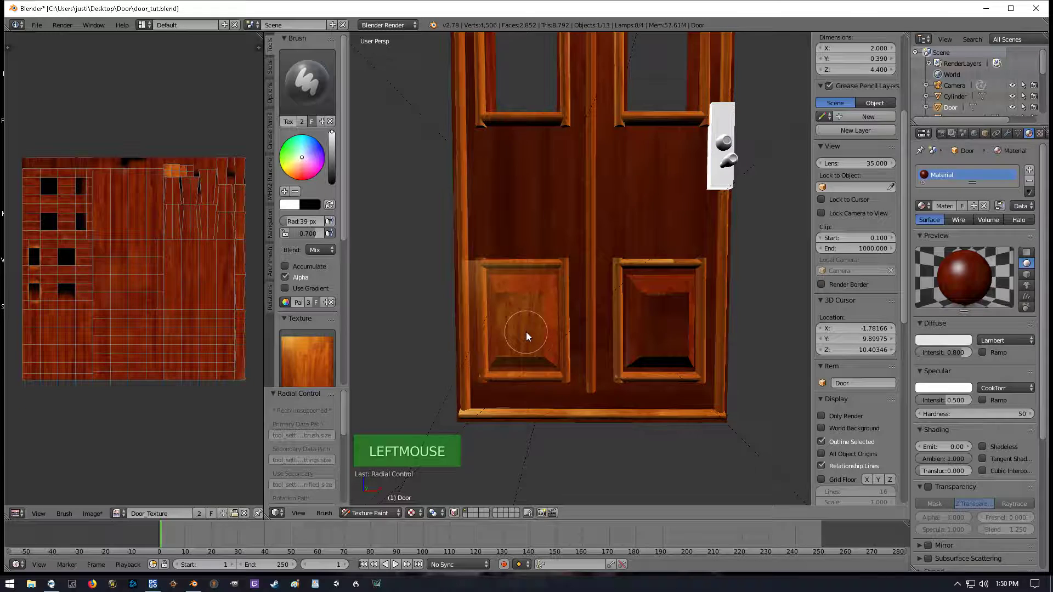
{"action": "scroll", "coordinate": [526, 331], "scroll_direction": "down", "scroll_amount": 1}
{"action": "scroll", "coordinate": [526, 332], "scroll_direction": "up", "scroll_amount": 1}
{"action": "left_click", "coordinate": [518, 356]}
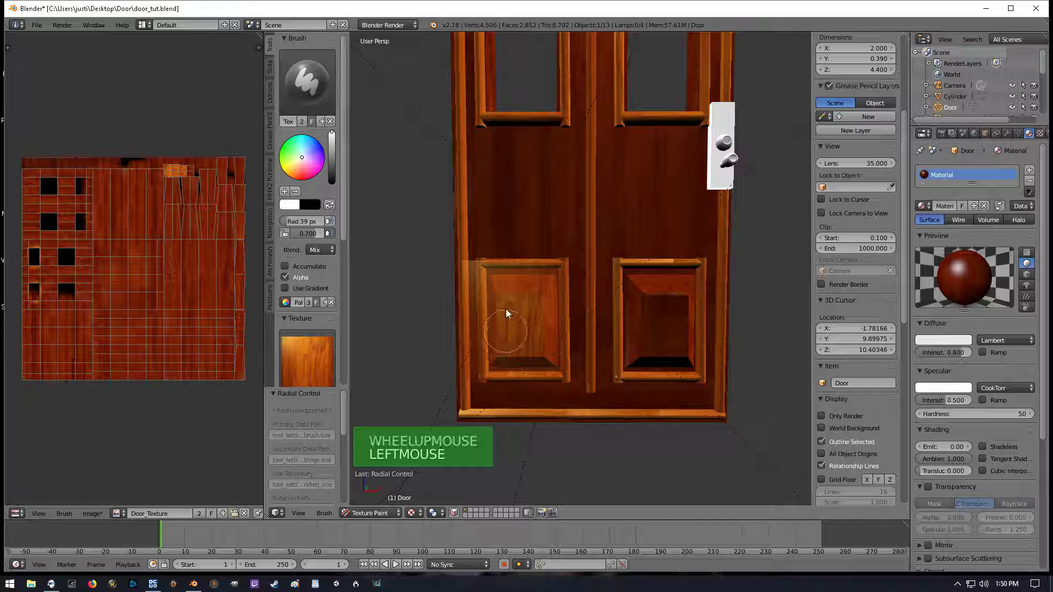
{"action": "left_click", "coordinate": [509, 351]}
{"action": "left_click", "coordinate": [521, 343]}
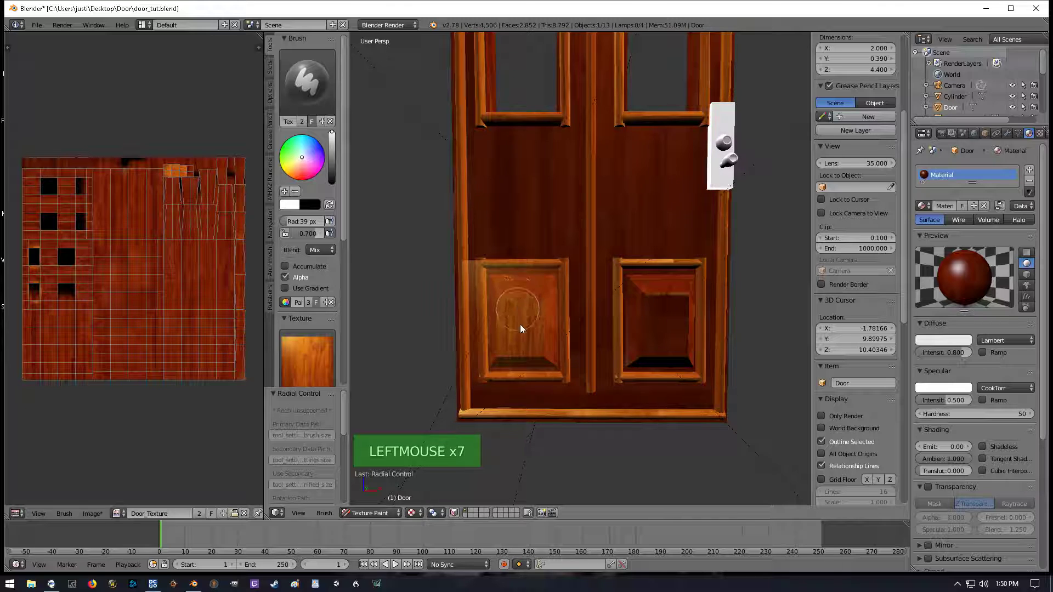
{"action": "left_click", "coordinate": [535, 316]}
{"action": "left_click", "coordinate": [537, 311]}
{"action": "left_click", "coordinate": [524, 338]}
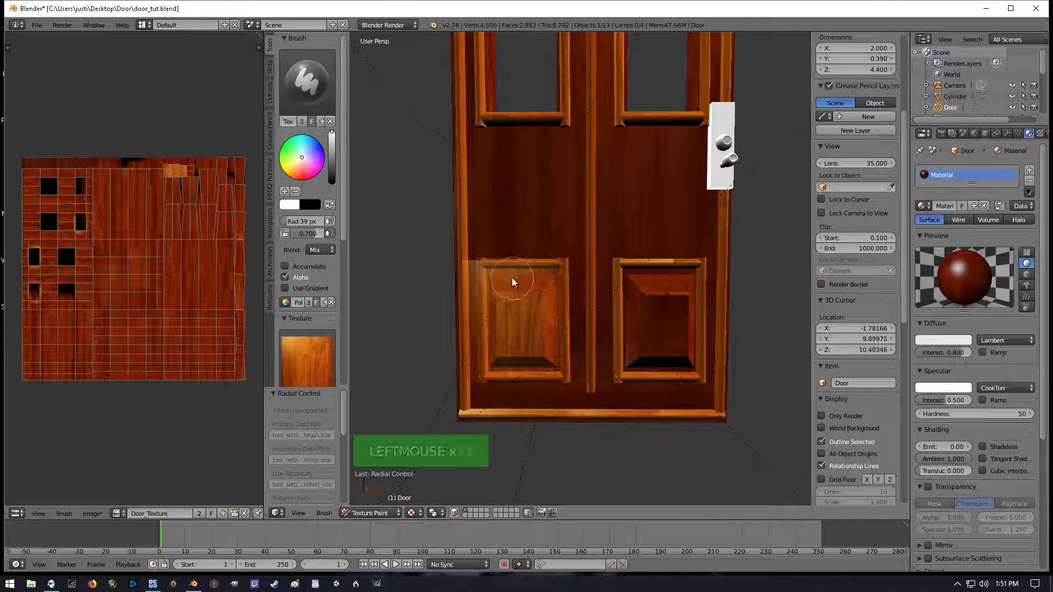
Shift the stencil to the opposite side's lower-right panel and paint its center with the light wood
{"action": "right_click", "coordinate": [615, 326]}
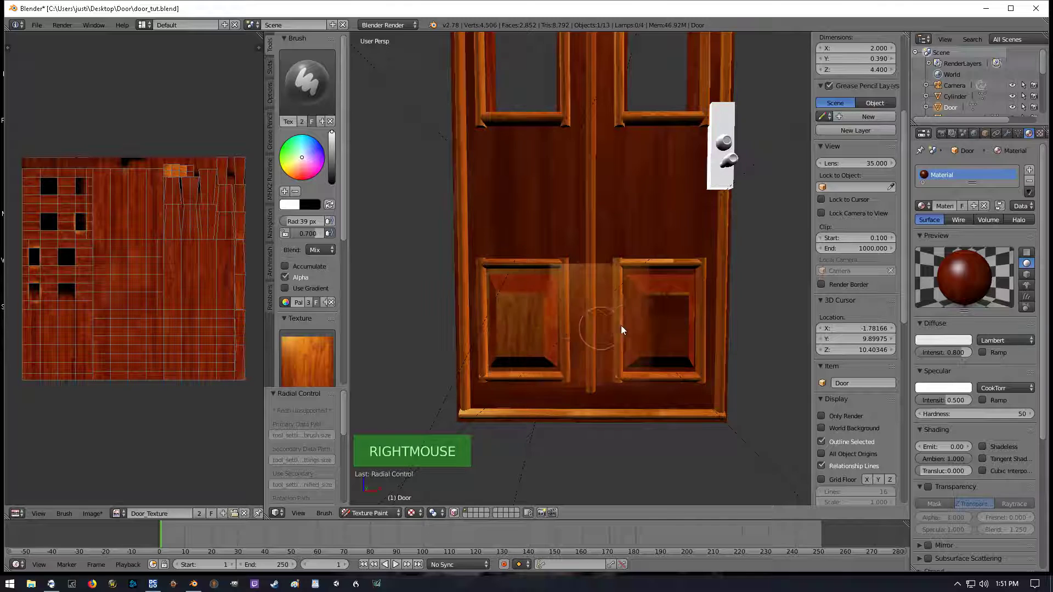
{"action": "left_click", "coordinate": [650, 303]}
{"action": "left_click", "coordinate": [661, 309]}
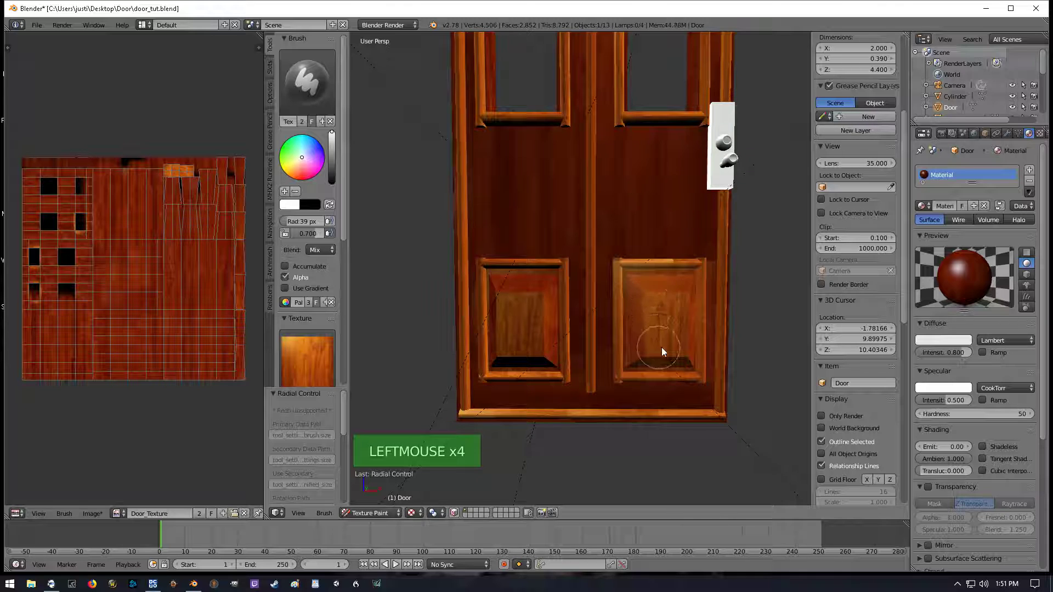
{"action": "right_click", "coordinate": [680, 334]}
{"action": "left_click", "coordinate": [660, 287]}
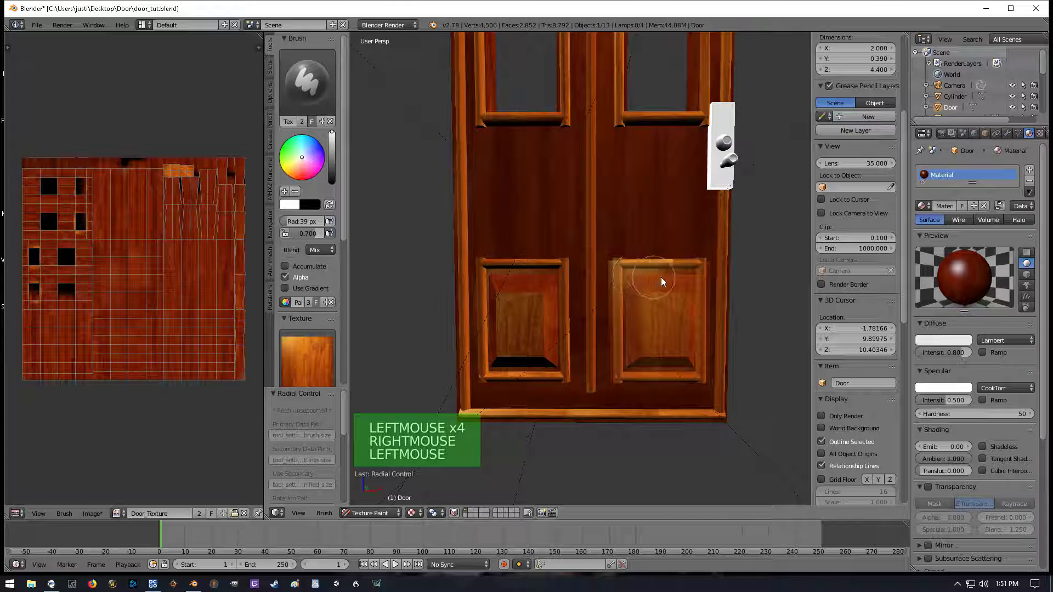
{"action": "left_click", "coordinate": [632, 329]}
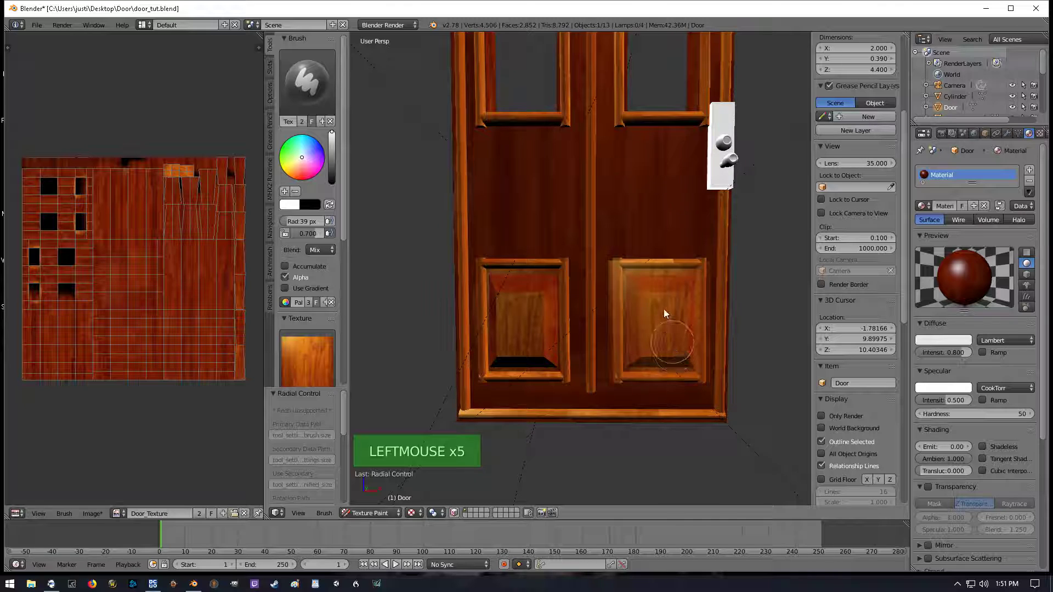
Move the stencil off the door, check both sides and save the painted Door_Texture image
{"action": "scroll", "coordinate": [658, 329], "scroll_direction": "down", "scroll_amount": 4}
{"action": "right_click_drag", "start_coordinate": [677, 317], "coordinate": [463, 224]}
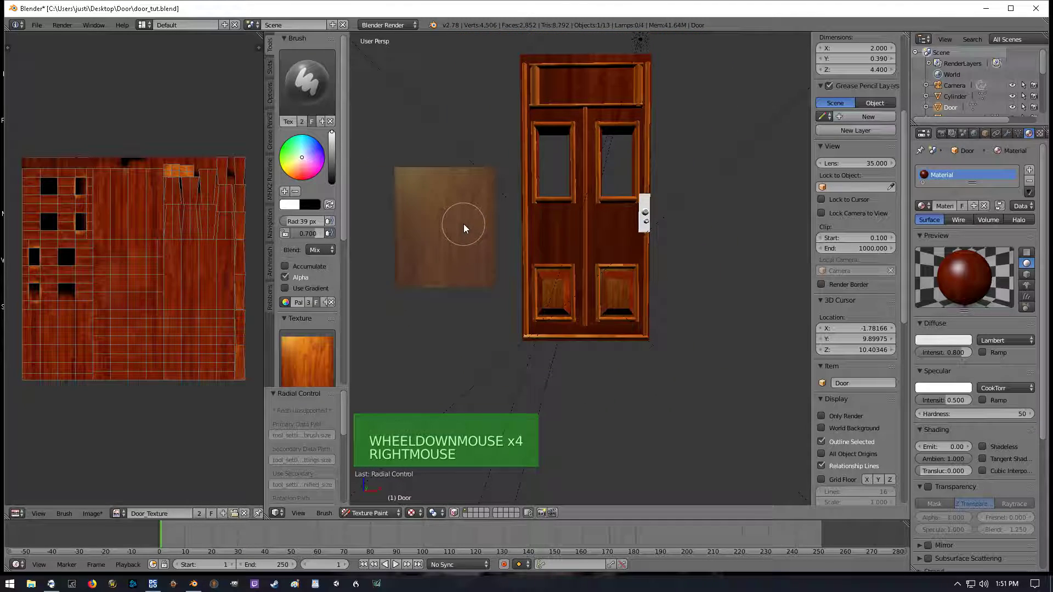
{"action": "middle_click_drag", "start_coordinate": [689, 254], "coordinate": [543, 282]}
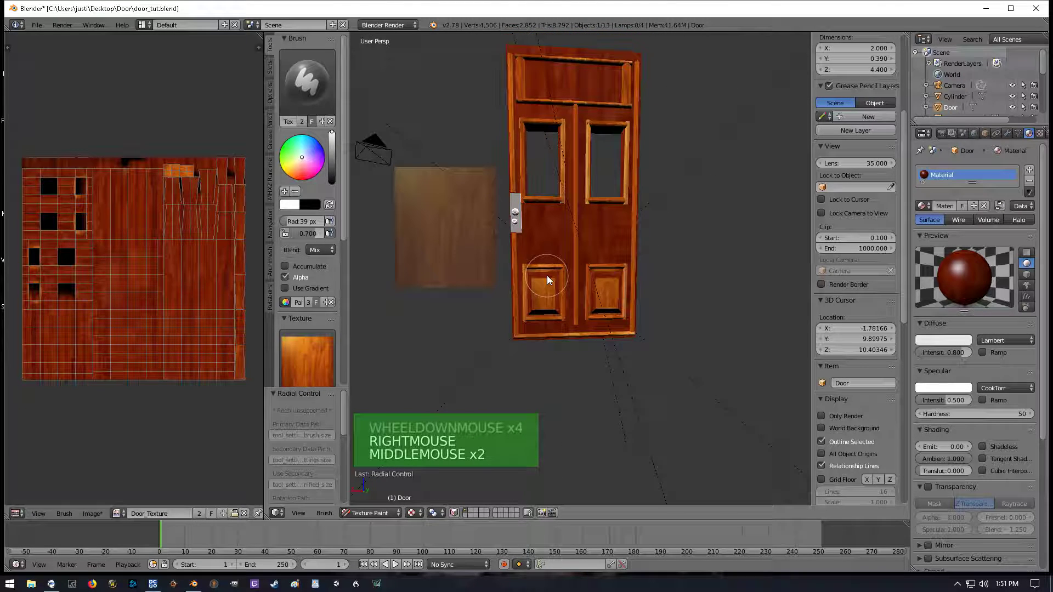
{"action": "scroll", "coordinate": [601, 259], "scroll_direction": "up", "scroll_amount": 1}
{"action": "middle_click_drag", "start_coordinate": [604, 256], "coordinate": [595, 247]}
{"action": "scroll", "coordinate": [597, 255], "scroll_direction": "down", "scroll_amount": 2}
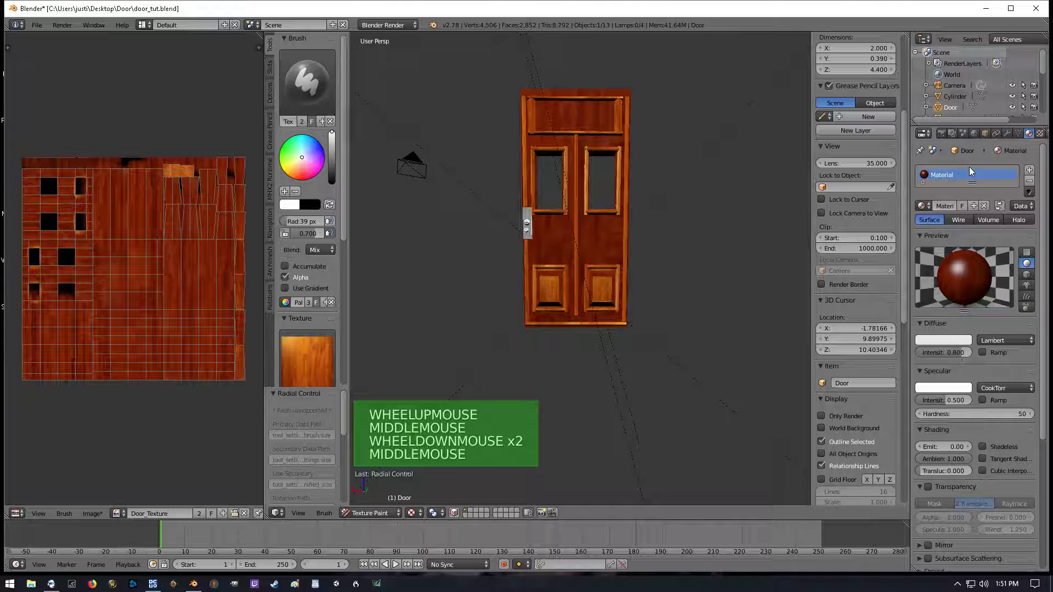
{"action": "left_click", "coordinate": [92, 513]}
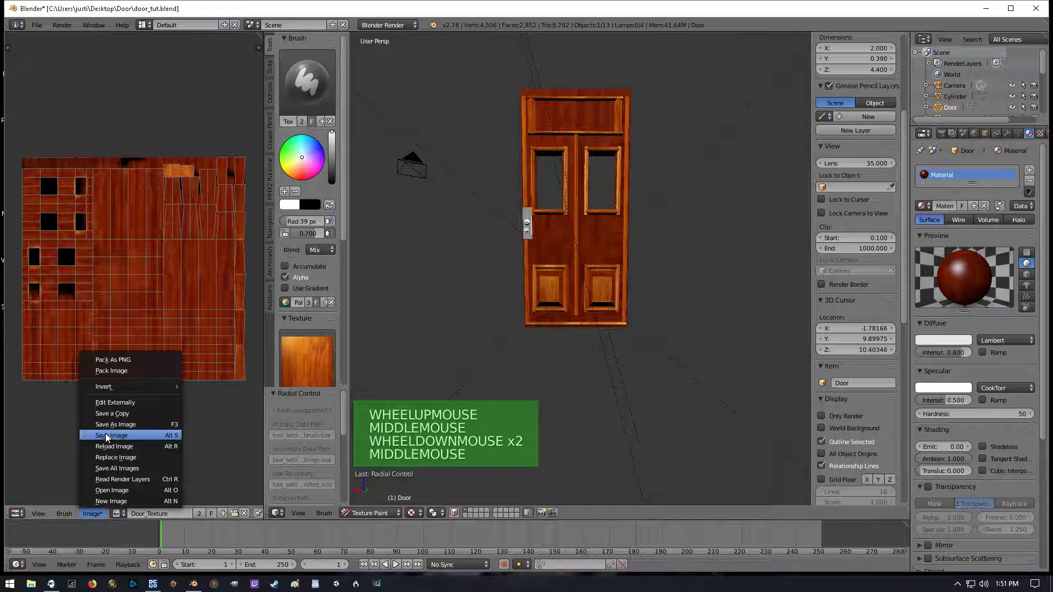
{"action": "left_click", "coordinate": [118, 436]}
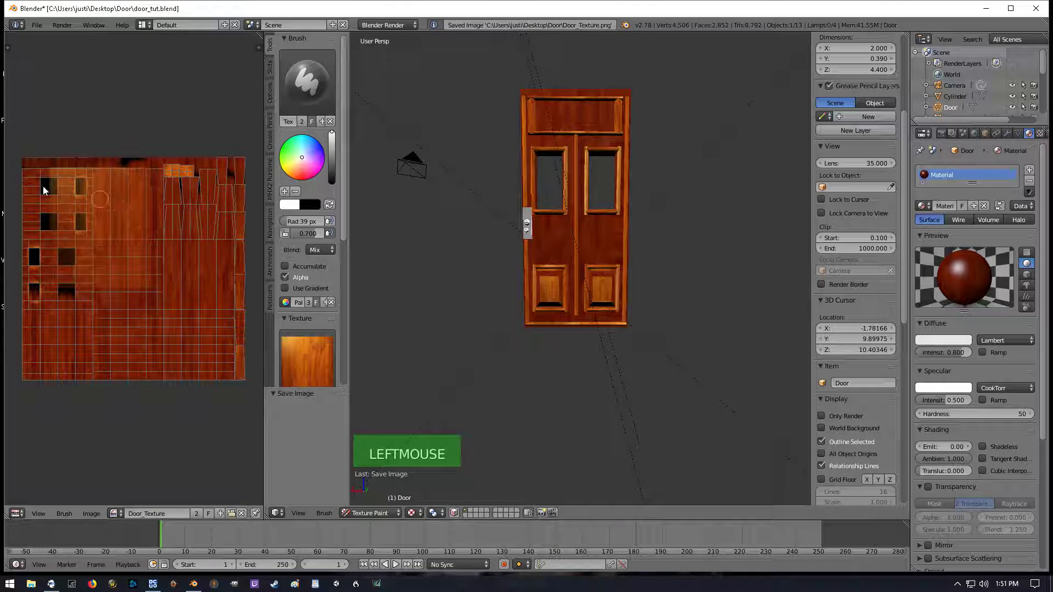
Inspect both sides of the painted door, return to Object Mode and select the lock's faceplate
{"action": "middle_click_drag", "start_coordinate": [588, 294], "coordinate": [604, 278]}
{"action": "scroll", "coordinate": [636, 291], "scroll_direction": "up", "scroll_amount": 3}
{"action": "scroll", "coordinate": [633, 297], "scroll_direction": "down", "scroll_amount": 3}
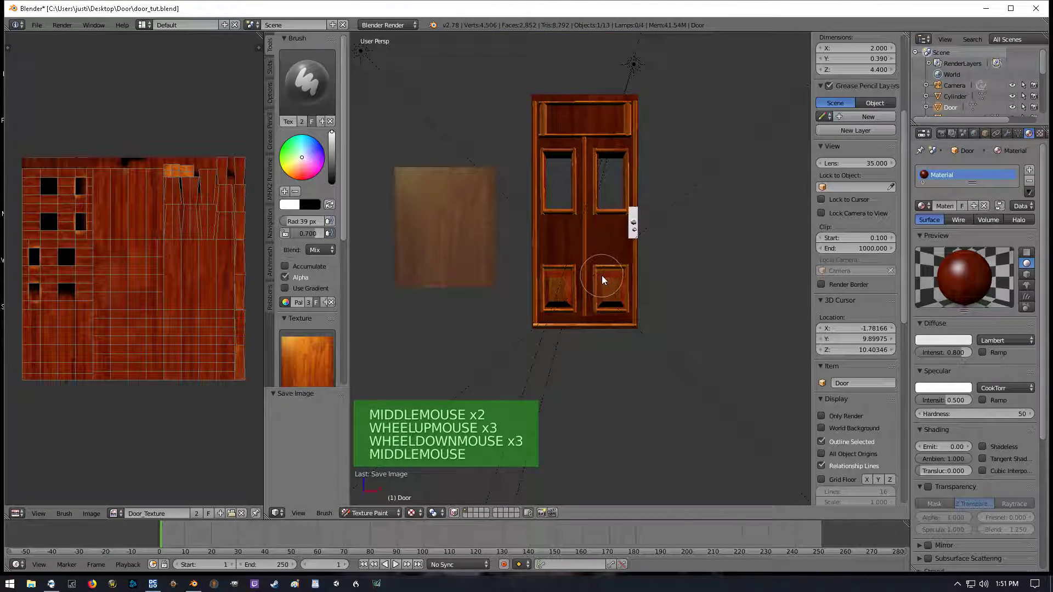
{"action": "scroll", "coordinate": [603, 278], "scroll_direction": "up", "scroll_amount": 2}
{"action": "middle_click_drag", "start_coordinate": [753, 268], "coordinate": [522, 283]}
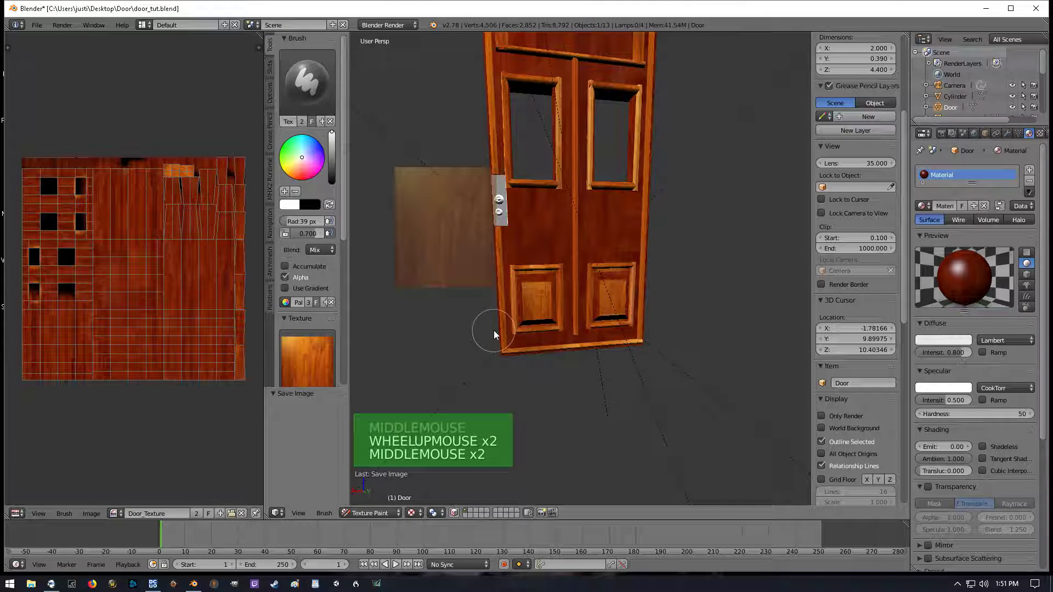
{"action": "left_click", "coordinate": [370, 513]}
{"action": "left_click", "coordinate": [375, 498]}
{"action": "middle_click_drag", "start_coordinate": [604, 252], "coordinate": [730, 248]}
{"action": "right_click", "coordinate": [664, 197]}
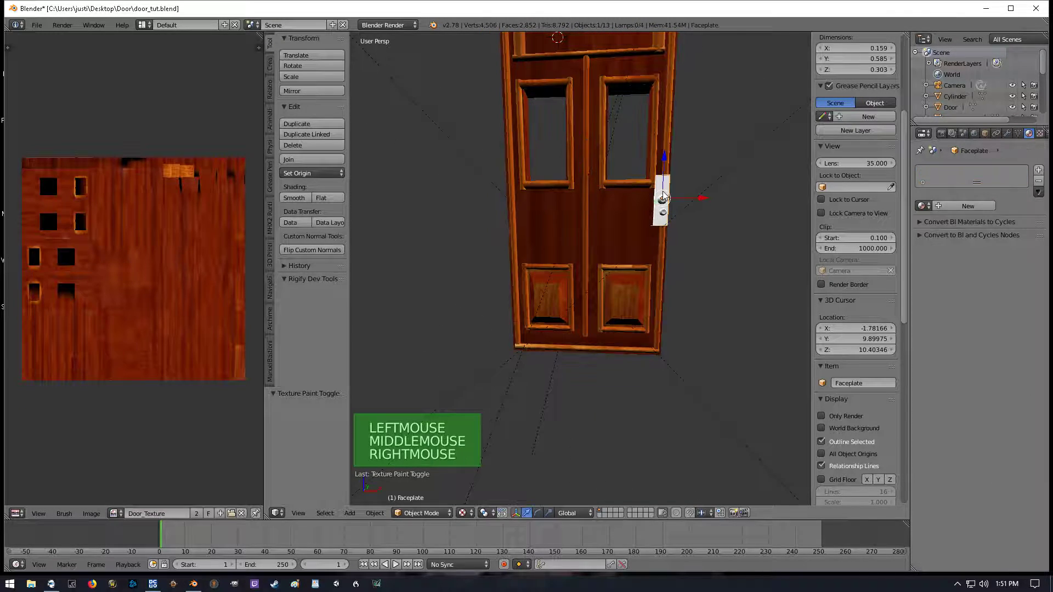
Enter Edit Mode on the selected faceplate and bring its front into view
{"action": "middle_click_drag", "start_coordinate": [663, 197], "coordinate": [634, 192]}
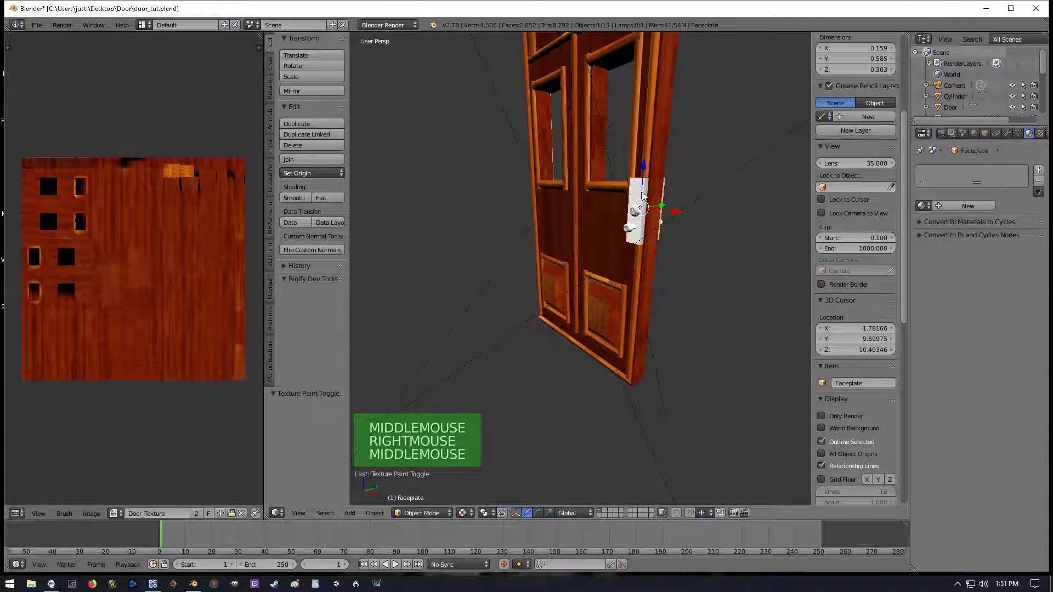
{"action": "right_click", "coordinate": [637, 195]}
{"action": "right_click", "coordinate": [638, 196]}
{"action": "middle_click_drag", "start_coordinate": [624, 243], "coordinate": [683, 241]}
{"action": "key", "text": "Tab"}
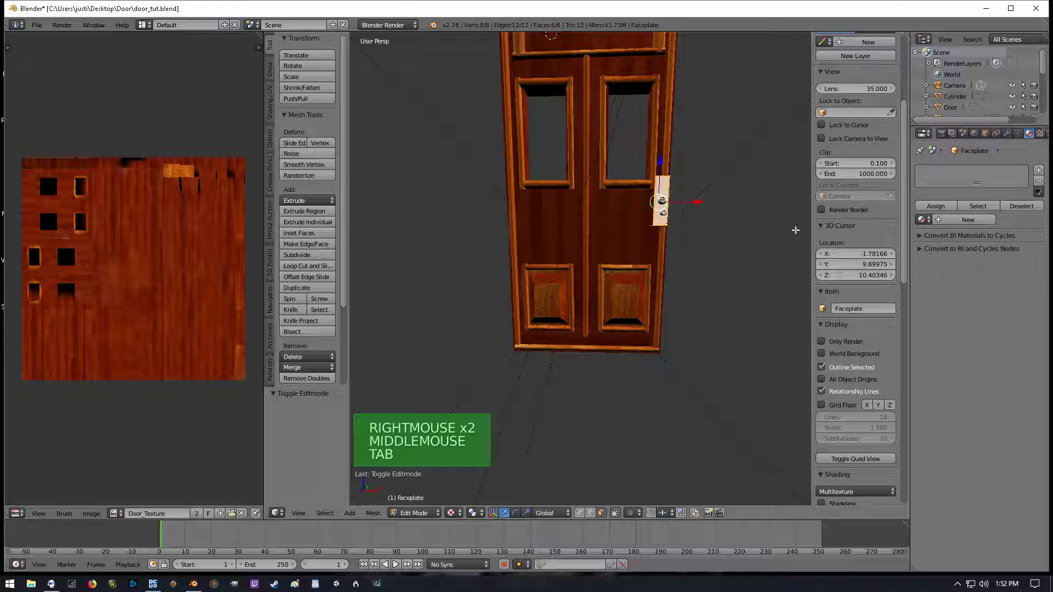
{"action": "scroll", "coordinate": [742, 253], "scroll_direction": "up", "scroll_amount": 2}
{"action": "mouse_move", "coordinate": [722, 226]}
{"action": "middle_mouse_down"}
{"action": "mouse_move", "coordinate": [752, 229]}
{"action": "mouse_move", "coordinate": [722, 224]}
{"action": "middle_mouse_up"}
{"action": "scroll", "coordinate": [716, 229], "scroll_direction": "down", "scroll_amount": 1}
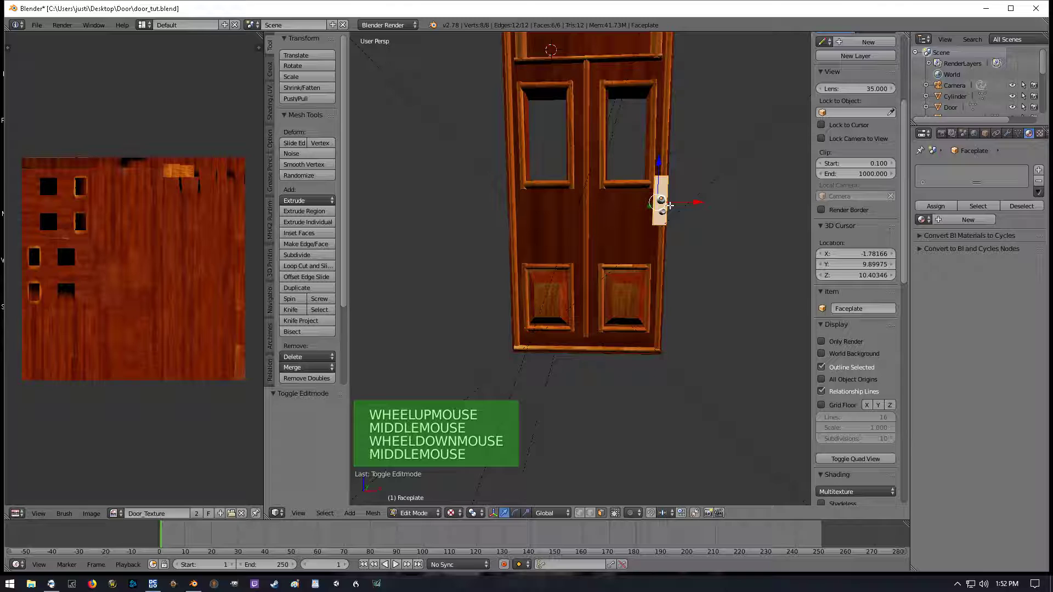
{"action": "mouse_move", "coordinate": [717, 202]}
{"action": "middle_mouse_down"}
{"action": "mouse_move", "coordinate": [681, 197]}
{"action": "mouse_move", "coordinate": [722, 197]}
{"action": "middle_mouse_up"}
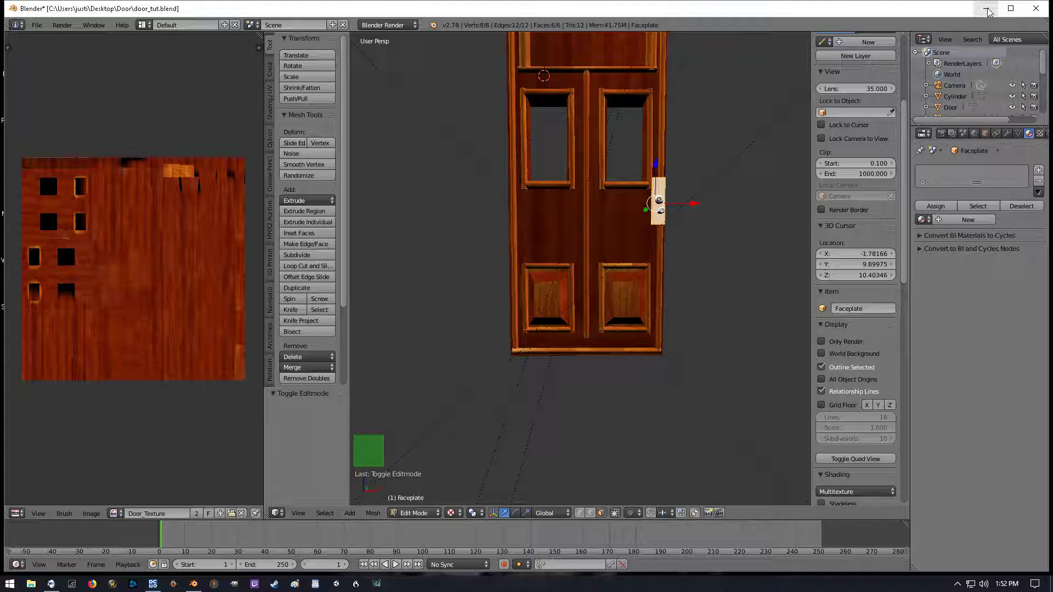
Switch to Firefox and search Google Images for "metal"
{"action": "left_click", "coordinate": [93, 584]}
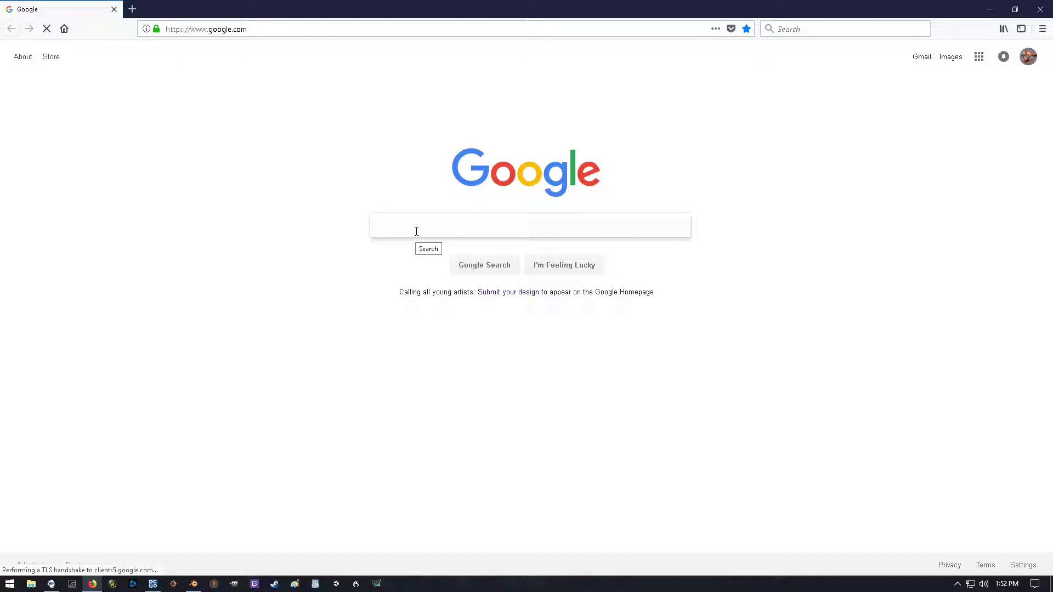
{"action": "type", "text": "nm"}
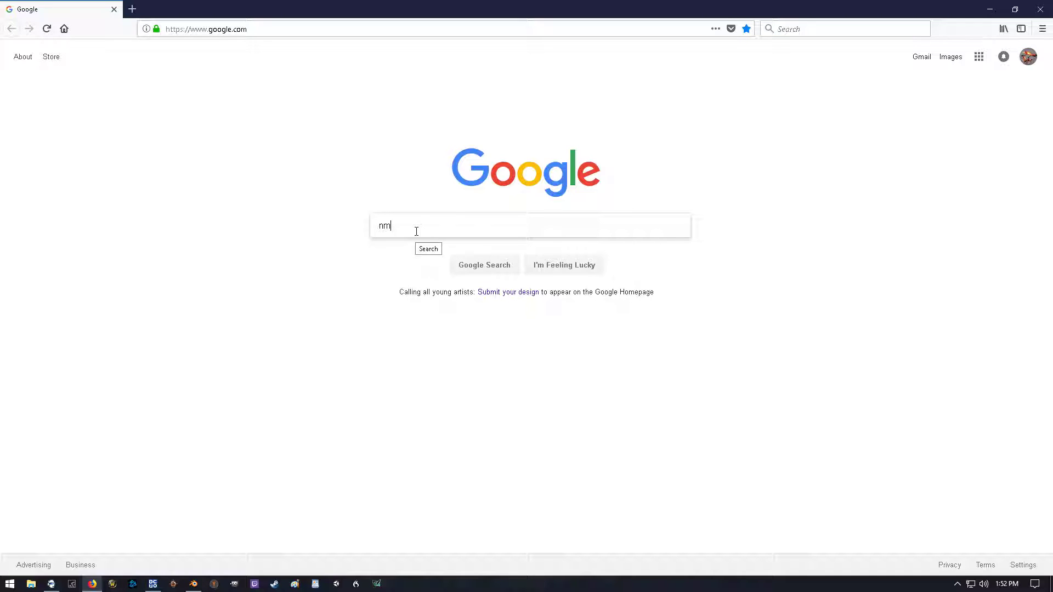
{"action": "type", "text": "metal"}
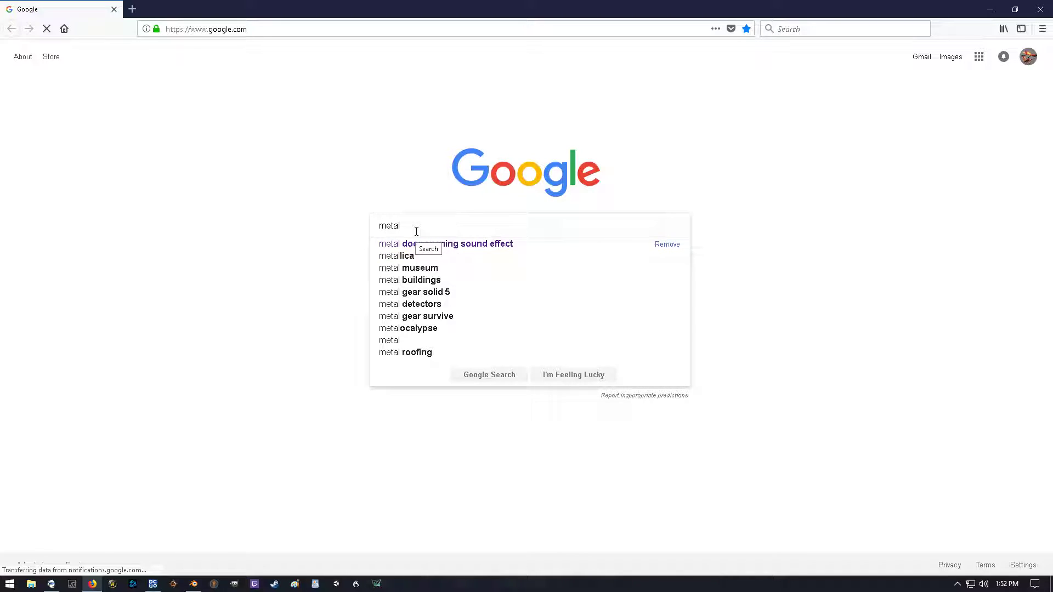
{"action": "key", "text": "Return"}
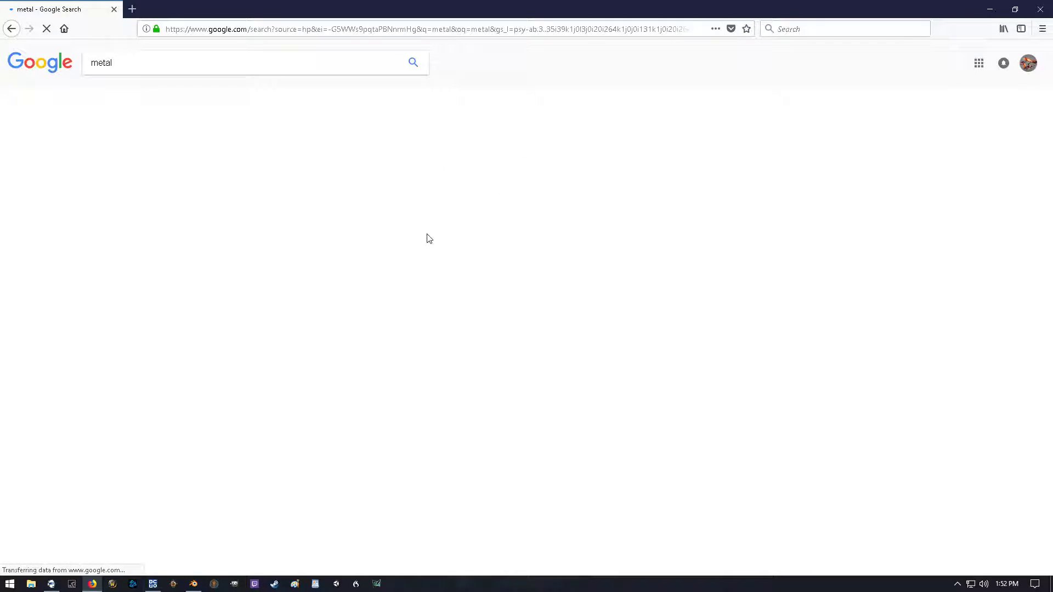
{"action": "left_click", "coordinate": [129, 96]}
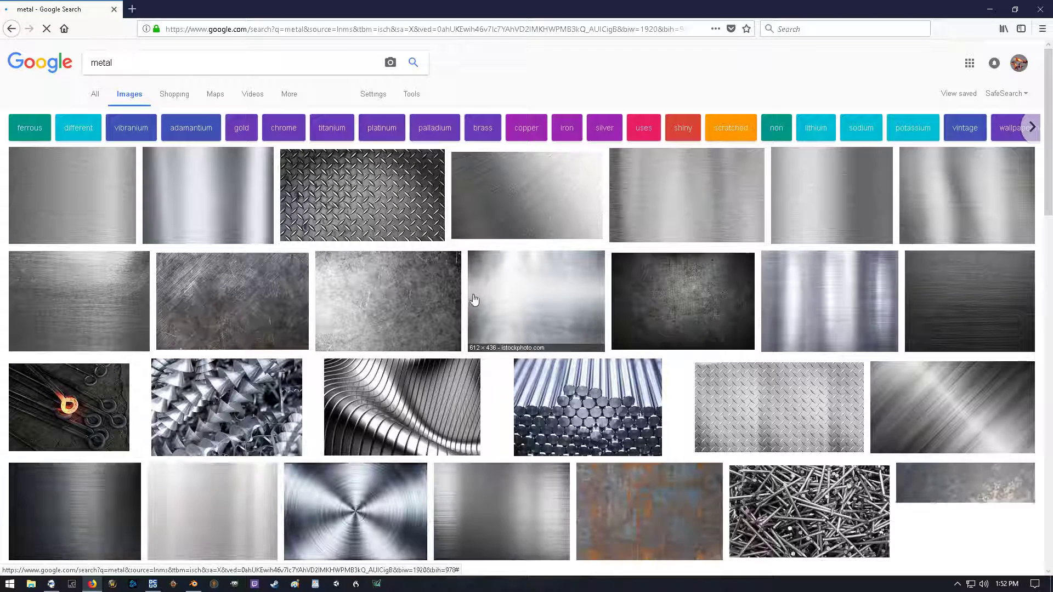
Open the Pics Photos Metal Packaging #3627 image and save it as faceplate in the Door folder
{"action": "scroll", "coordinate": [502, 305], "scroll_direction": "down", "scroll_amount": 3}
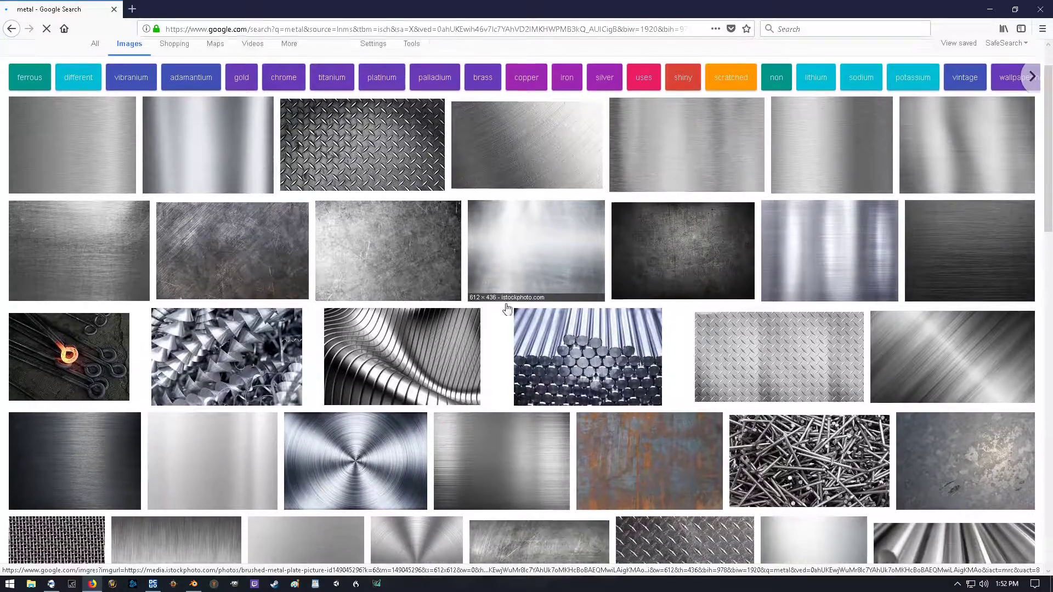
{"action": "scroll", "coordinate": [225, 162], "scroll_direction": "up", "scroll_amount": 3}
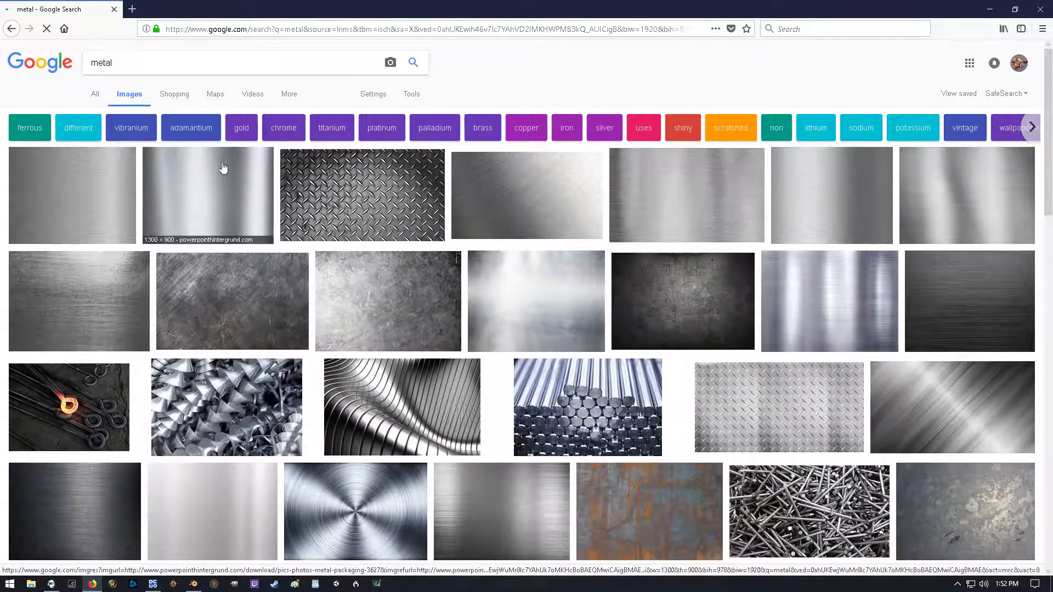
{"action": "left_click", "coordinate": [201, 186]}
{"action": "right_click", "coordinate": [349, 324]}
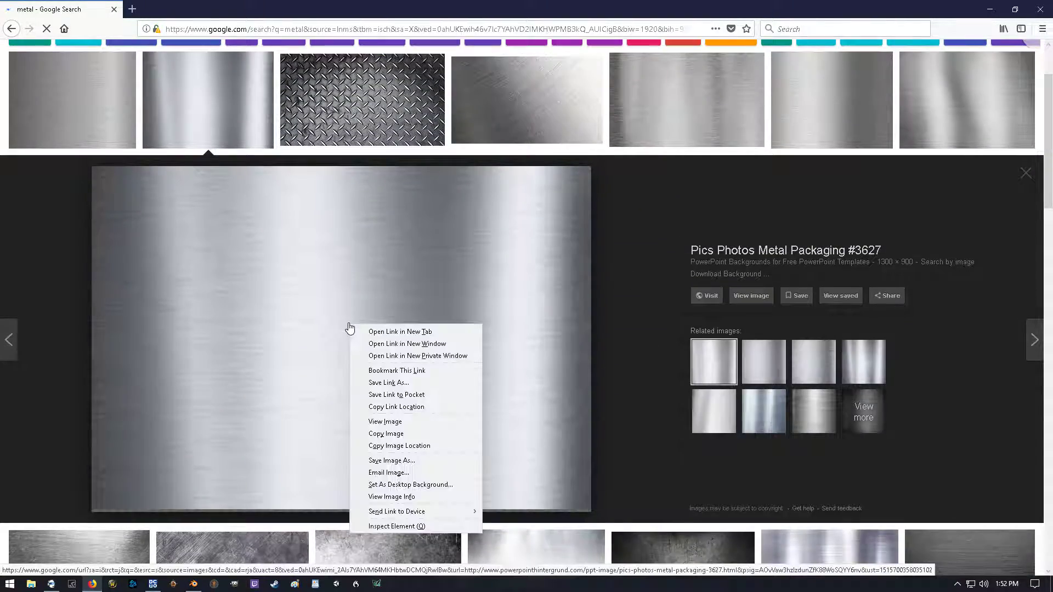
{"action": "left_click", "coordinate": [442, 466]}
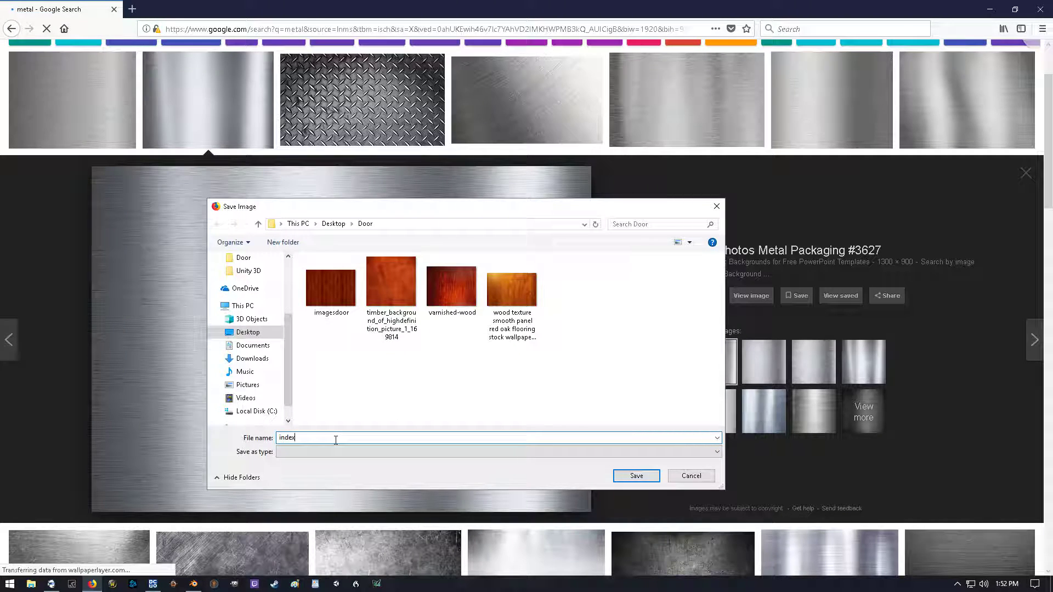
{"action": "key", "text": "BackSpace"}
{"action": "key", "text": "BackSpace"}
{"action": "key", "text": "BackSpace"}
{"action": "key", "text": "BackSpace"}
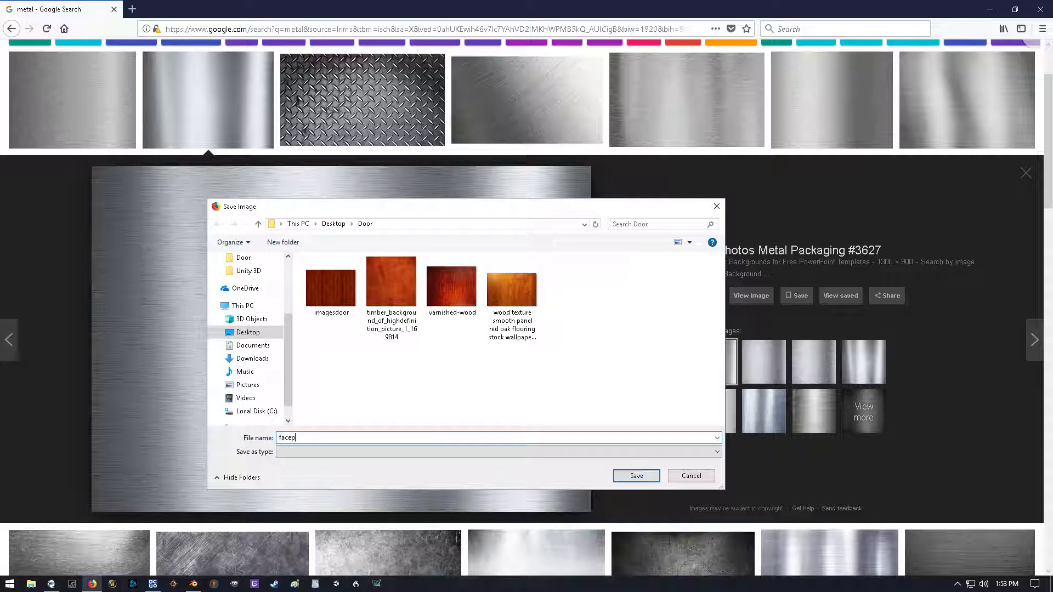
{"action": "key", "text": "Return"}
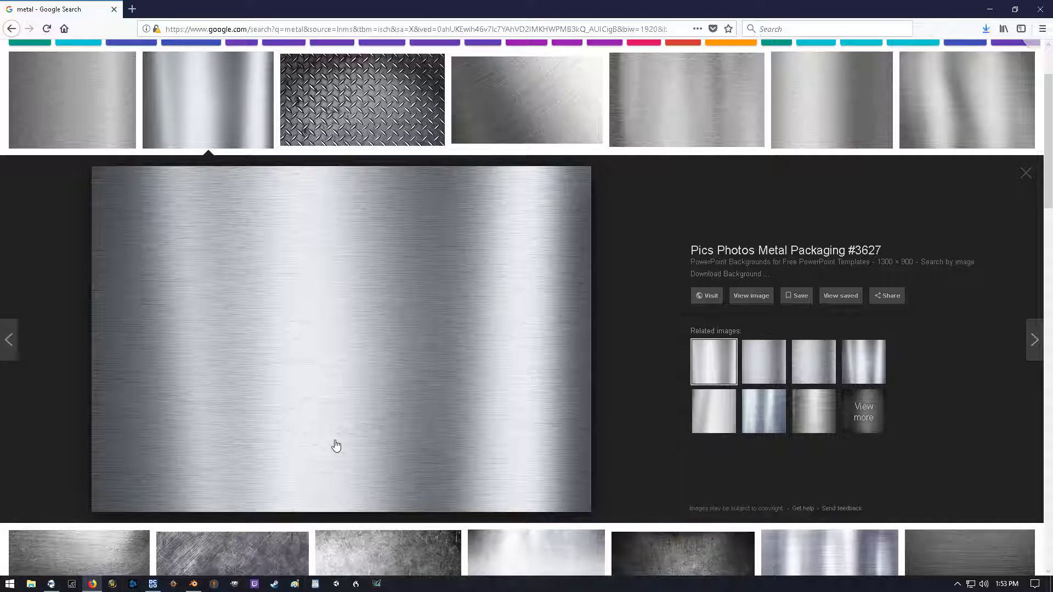
Browse more metal images and save the related small brushed aluminum image to the Door folder under its suggested name
{"action": "scroll", "coordinate": [433, 329], "scroll_direction": "down", "scroll_amount": 6}
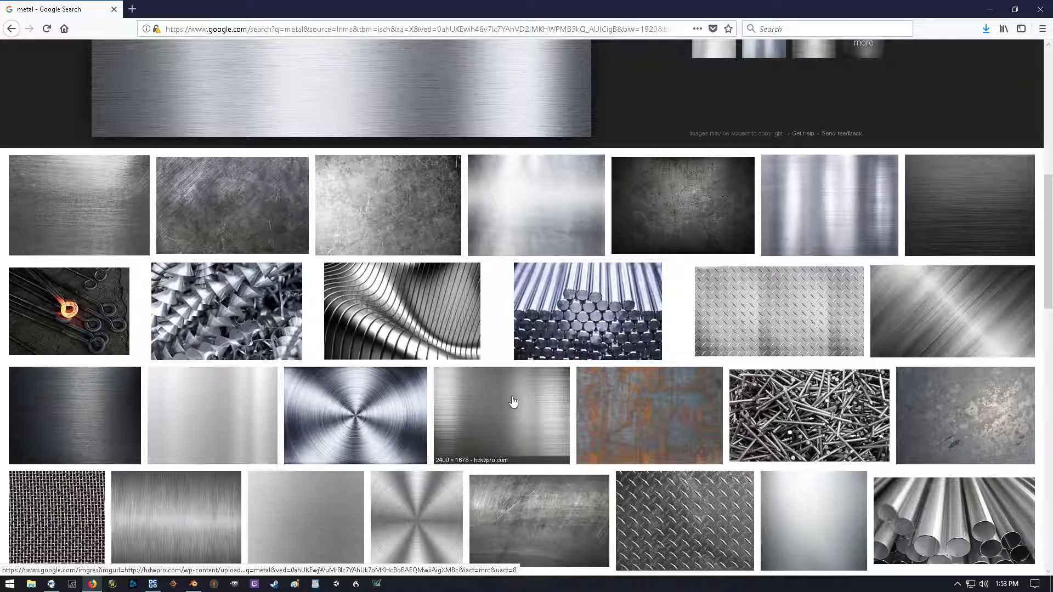
{"action": "scroll", "coordinate": [425, 357], "scroll_direction": "down", "scroll_amount": 3}
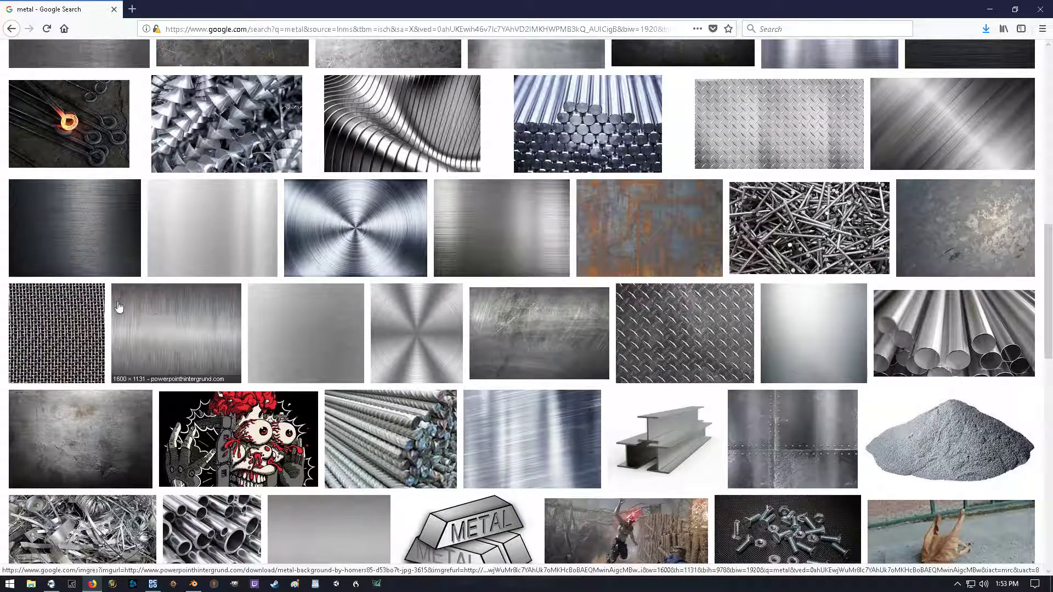
{"action": "scroll", "coordinate": [505, 351], "scroll_direction": "up", "scroll_amount": 3}
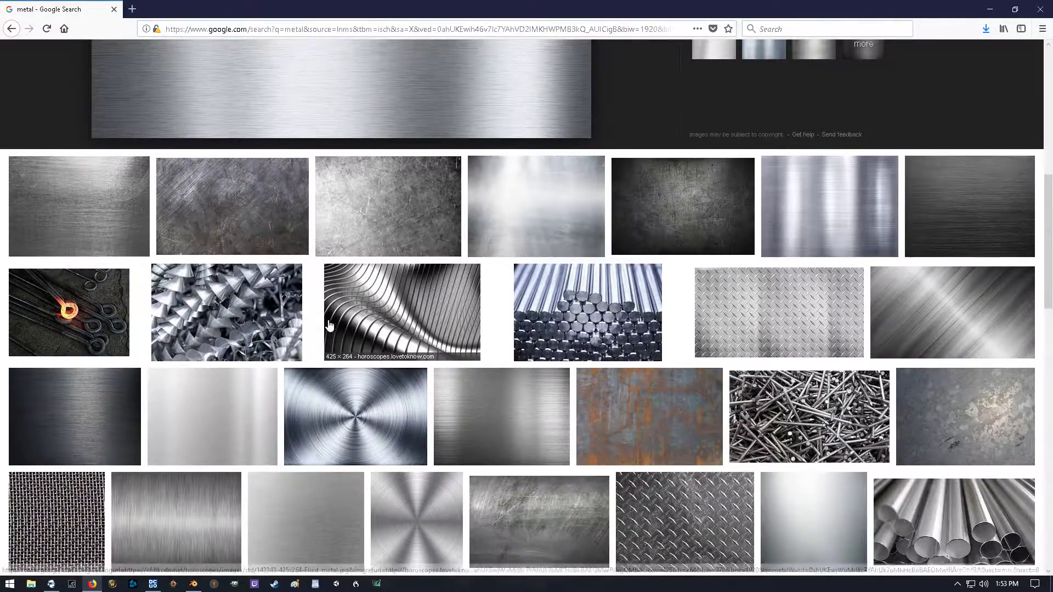
{"action": "scroll", "coordinate": [417, 329], "scroll_direction": "up", "scroll_amount": 4}
{"action": "left_click", "coordinate": [762, 248]}
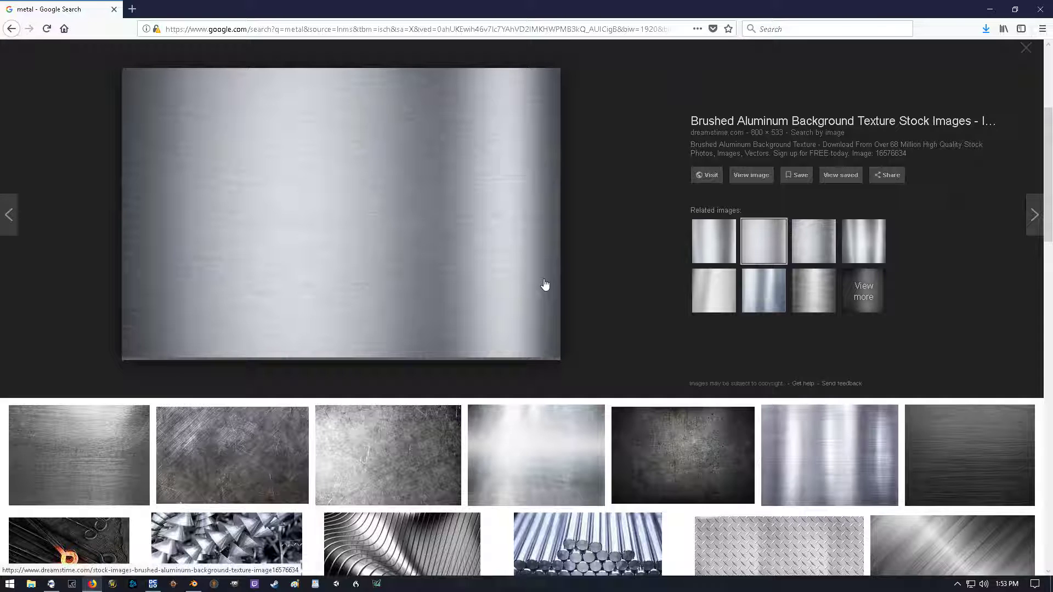
{"action": "left_click", "coordinate": [826, 253]}
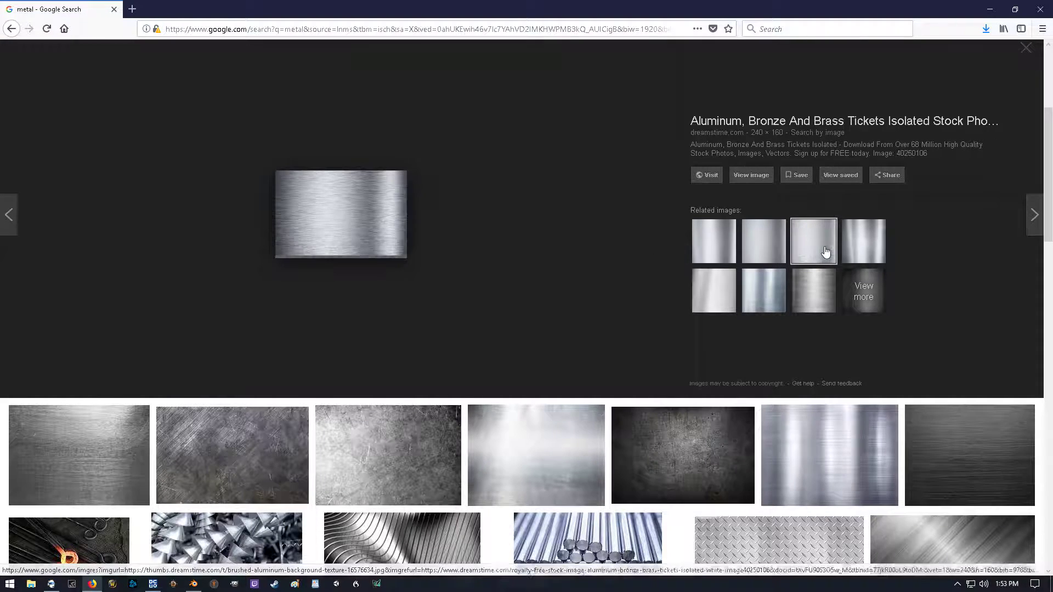
{"action": "right_click", "coordinate": [371, 220]}
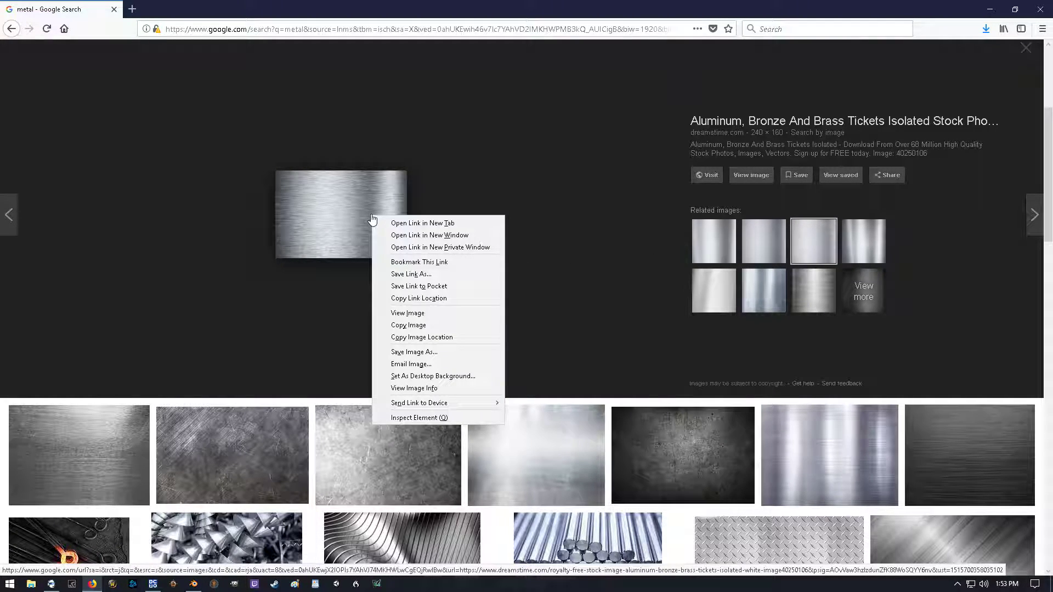
{"action": "left_click", "coordinate": [435, 353]}
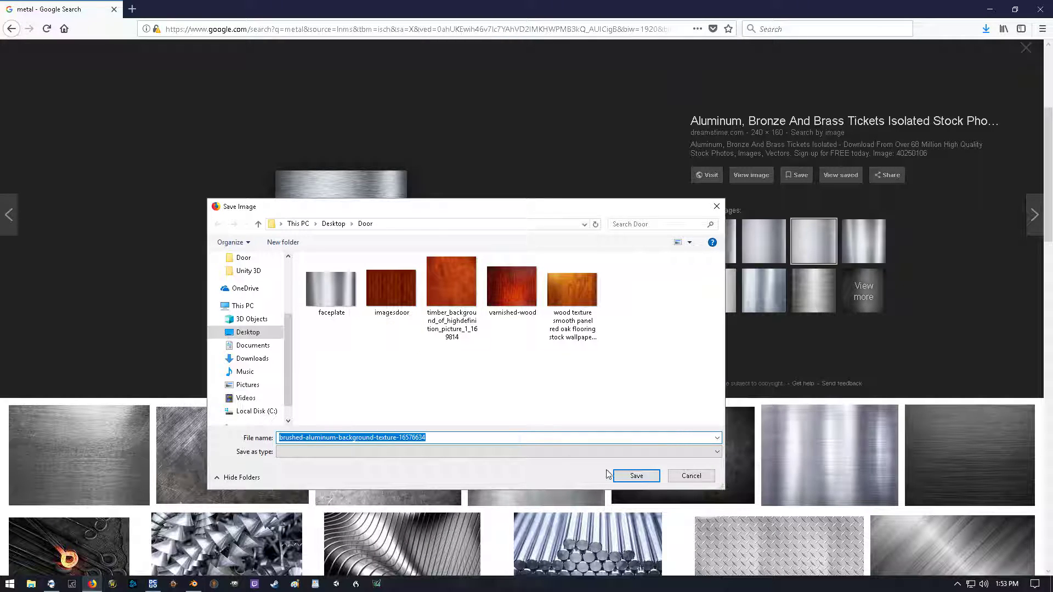
{"action": "left_click", "coordinate": [636, 477]}
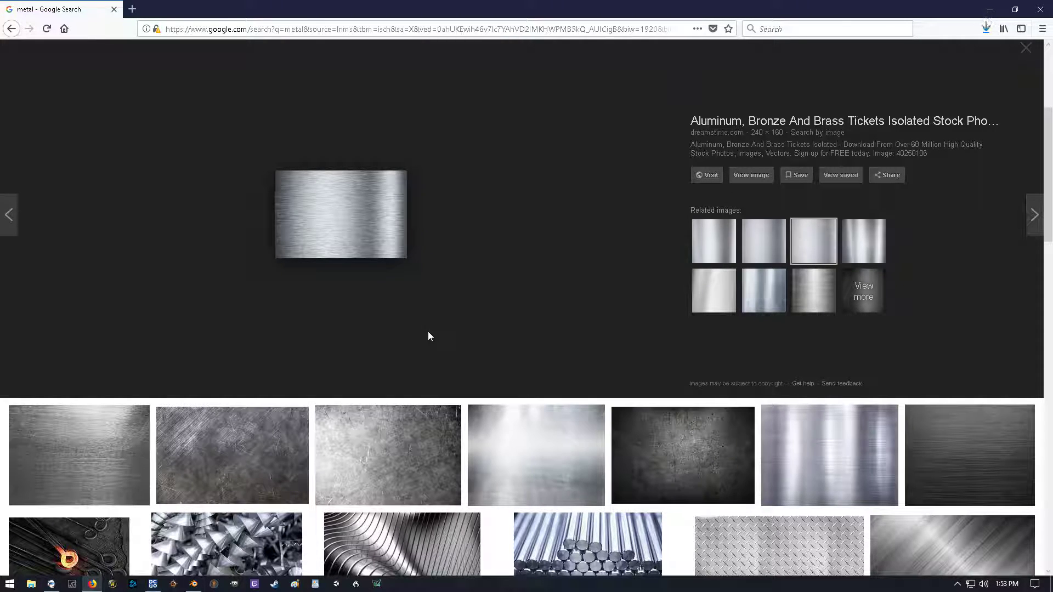
Switch back to Blender, set the door to front view and unlink Door_Texture from the image editor
{"action": "left_click", "coordinate": [196, 585]}
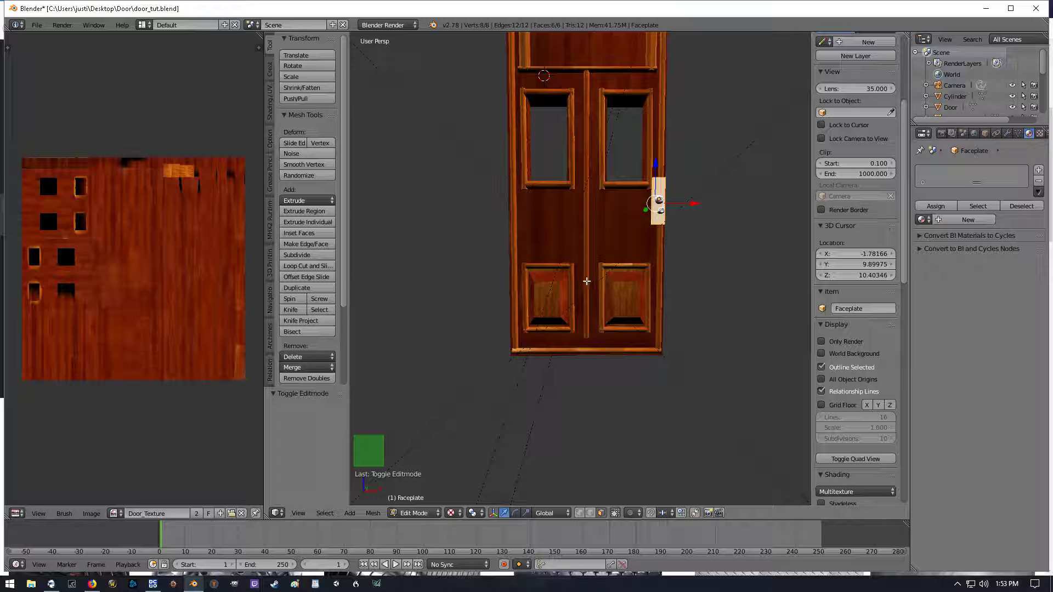
{"action": "mouse_move", "coordinate": [693, 217]}
{"action": "middle_mouse_down"}
{"action": "mouse_move", "coordinate": [620, 222]}
{"action": "mouse_move", "coordinate": [682, 228]}
{"action": "mouse_move", "coordinate": [651, 264]}
{"action": "mouse_move", "coordinate": [655, 294]}
{"action": "middle_mouse_up"}
{"action": "middle_click_drag", "start_coordinate": [662, 242], "coordinate": [674, 231]}
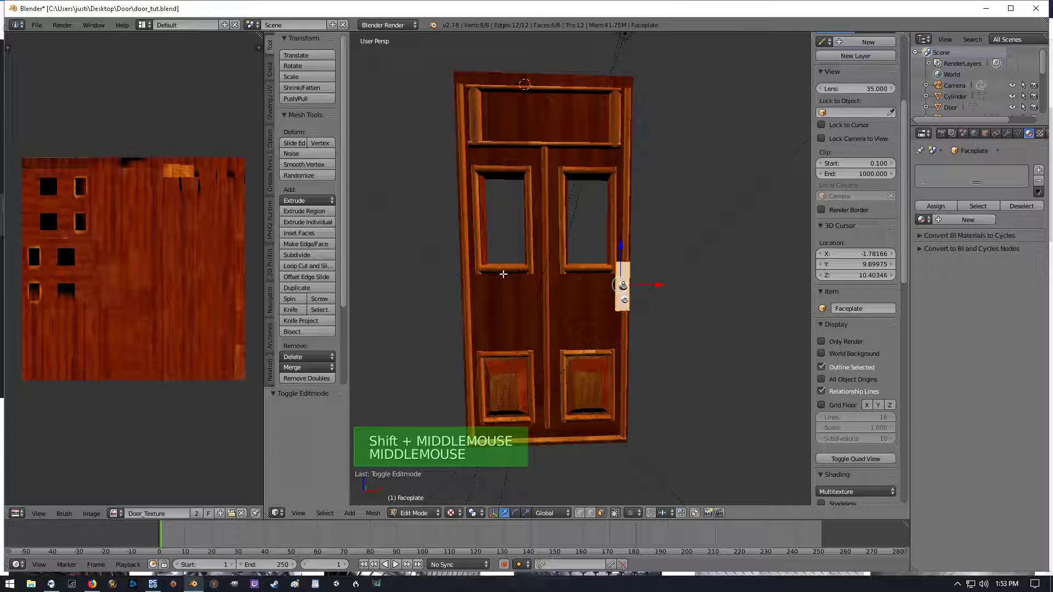
{"action": "middle_click_drag", "start_coordinate": [565, 236], "coordinate": [565, 231]}
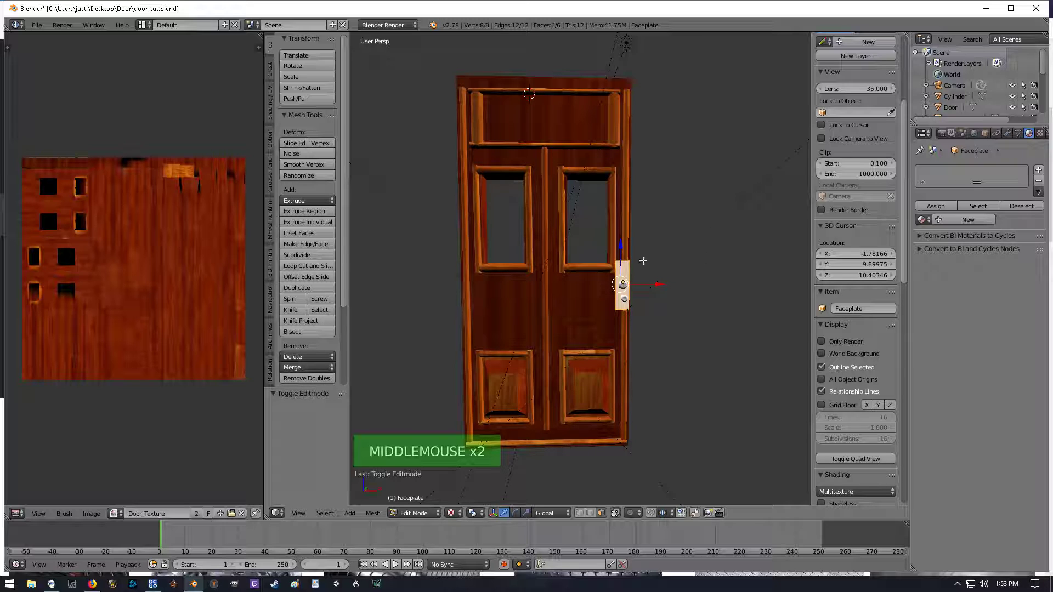
{"action": "middle_click_drag", "start_coordinate": [659, 258], "coordinate": [637, 259]}
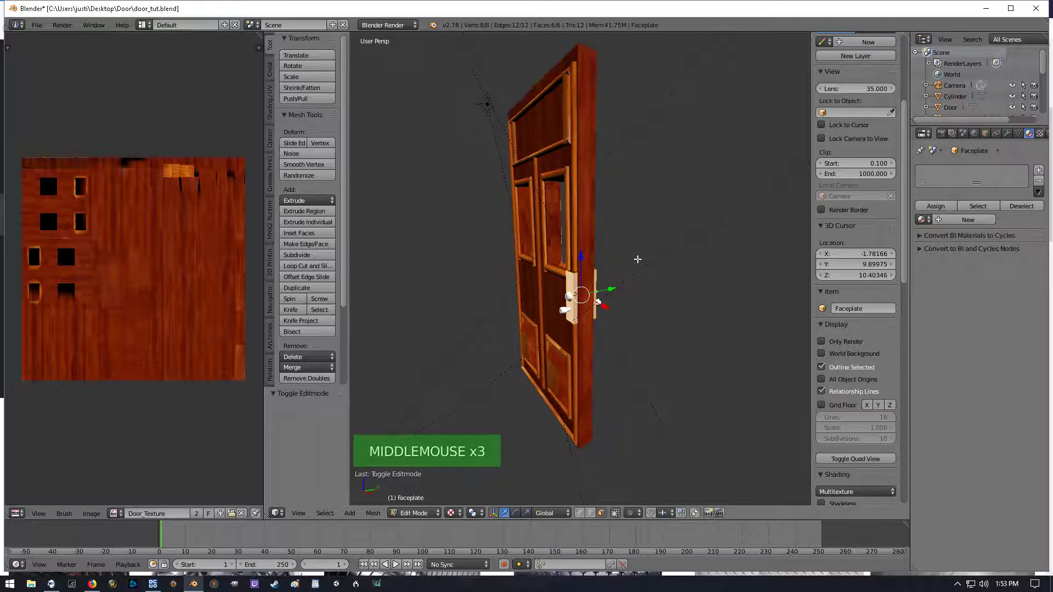
{"action": "key", "text": "KP_1"}
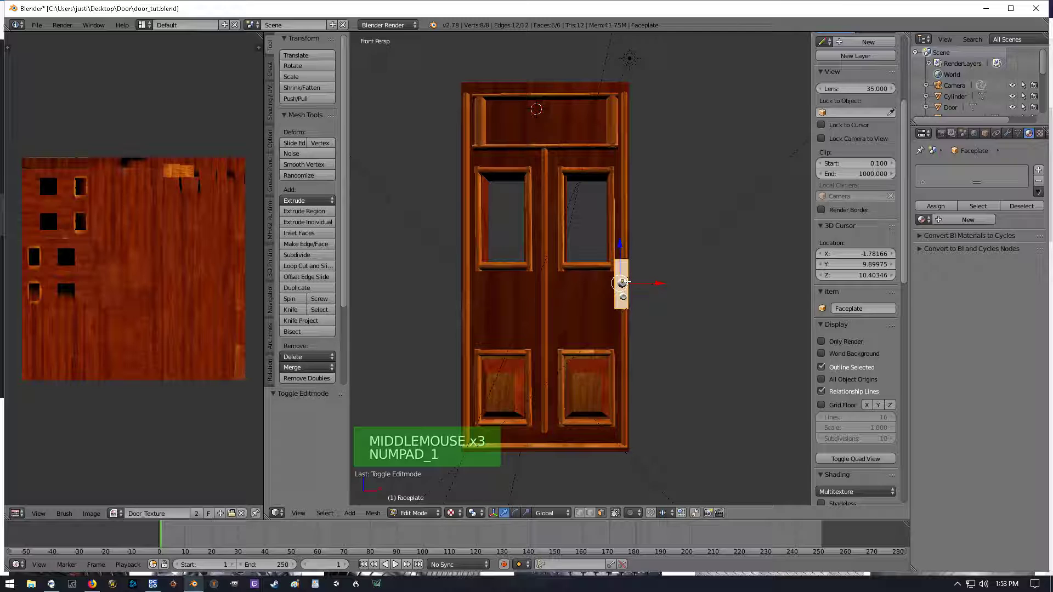
{"action": "left_click", "coordinate": [241, 513]}
Unwrap the faceplate with Smart UV Project, keeping the 66 angle limit and 0 island margin
{"action": "scroll", "coordinate": [589, 232], "scroll_direction": "up", "scroll_amount": 3}
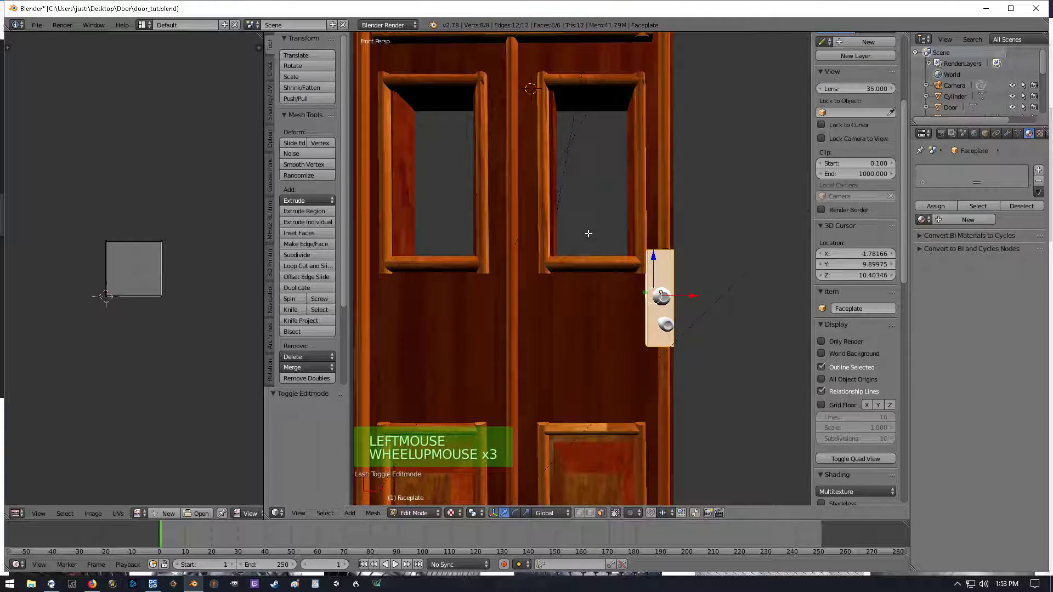
{"action": "scroll", "coordinate": [588, 241], "scroll_direction": "down", "scroll_amount": 3}
{"action": "key", "text": "u"}
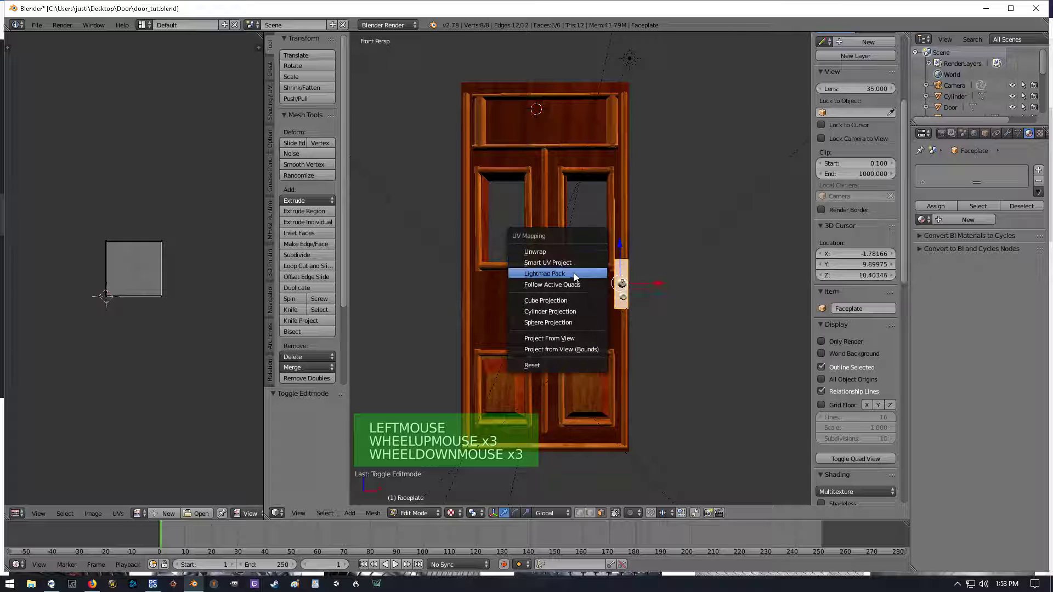
{"action": "left_click", "coordinate": [574, 273]}
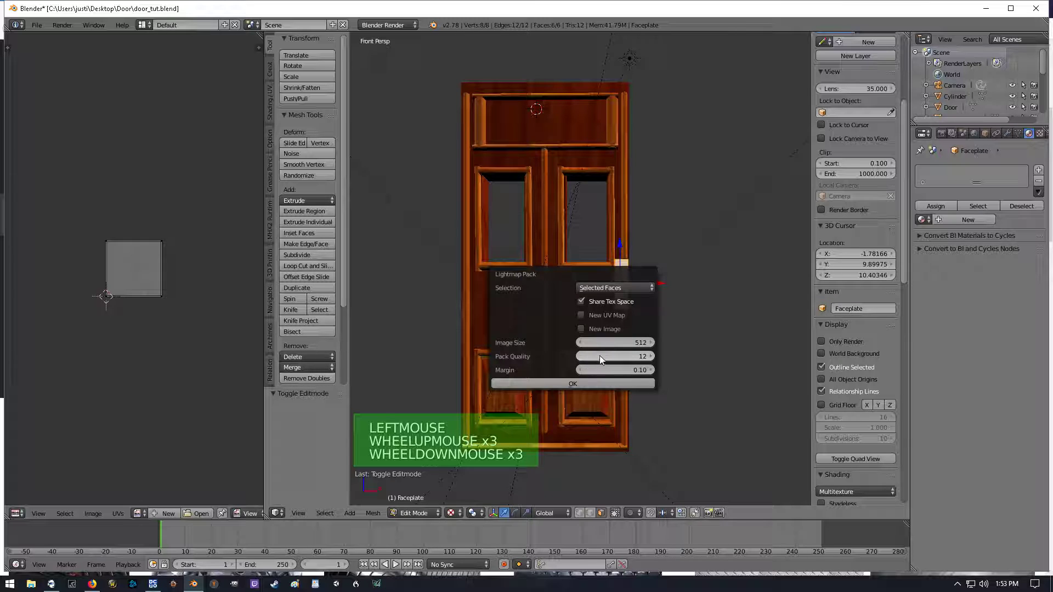
{"action": "key", "text": "u"}
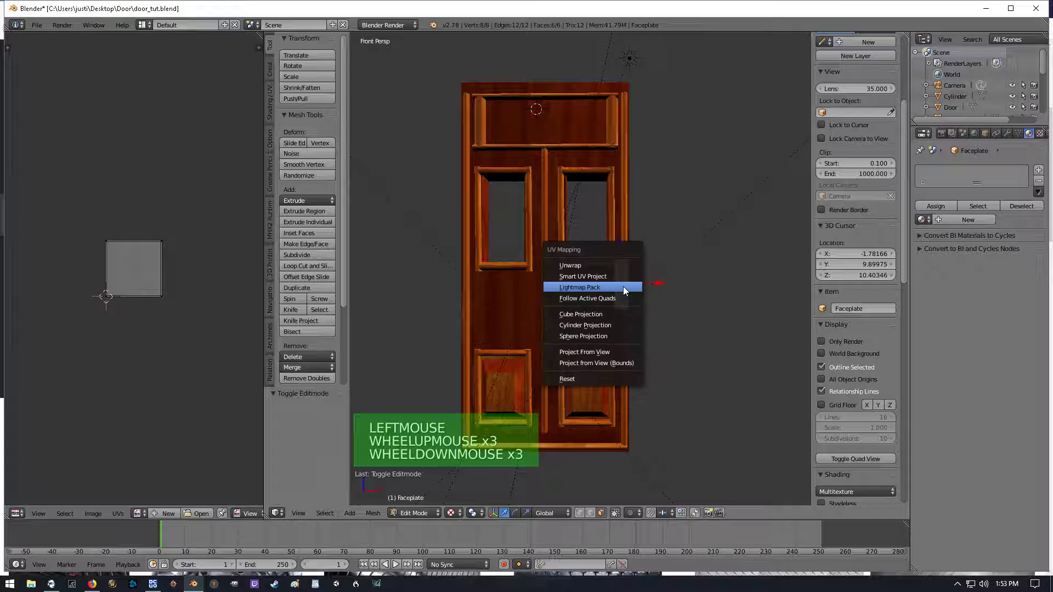
{"action": "left_click", "coordinate": [589, 279]}
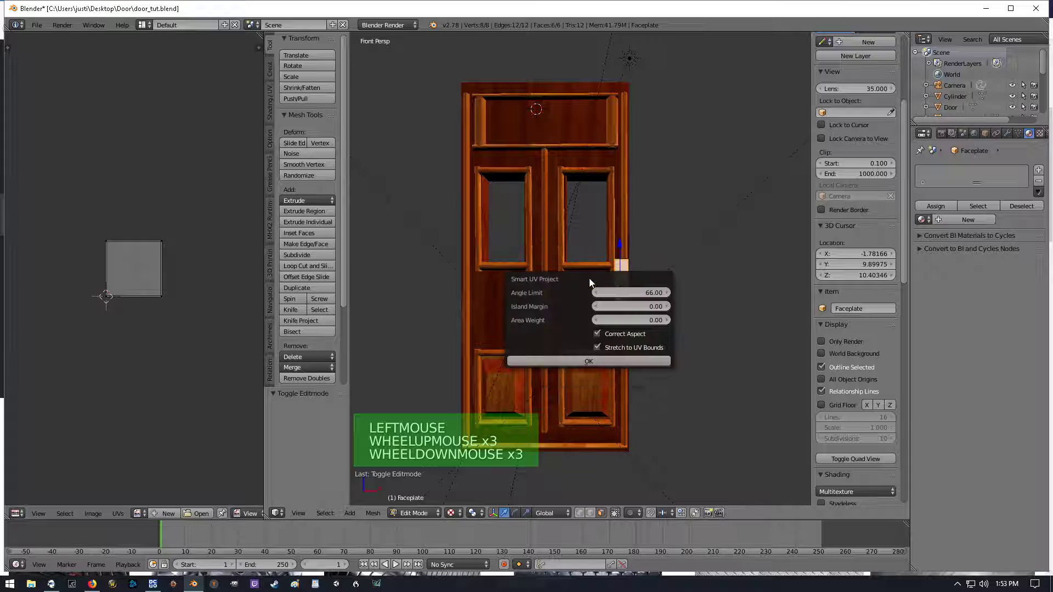
{"action": "left_click", "coordinate": [577, 360]}
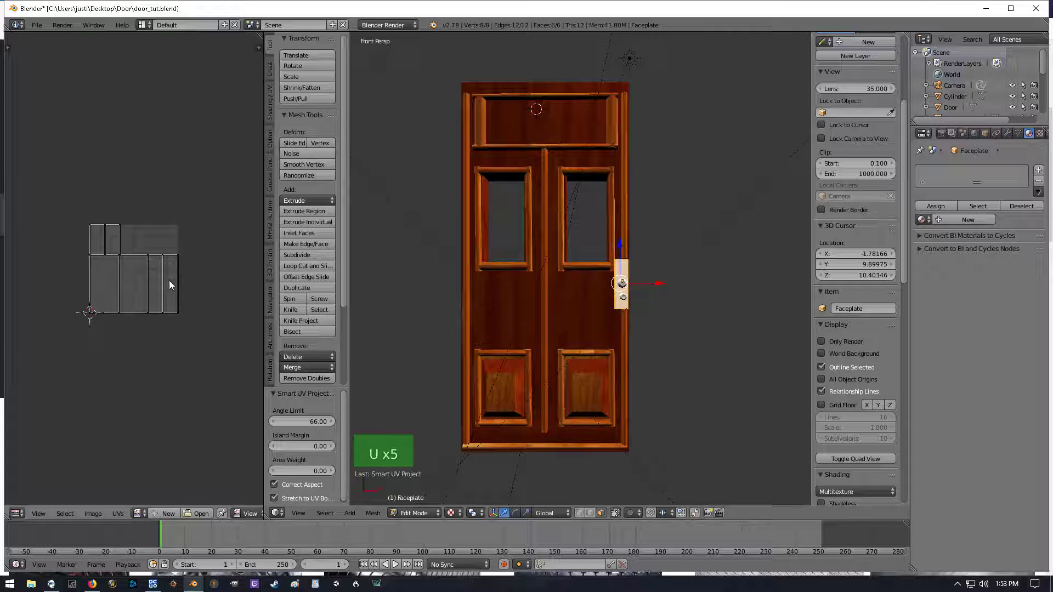
Load faceplate.jpg from the Door folder as the image for the faceplate's UV layout, with thumbnails shown in the file browser
{"action": "left_click", "coordinate": [94, 514]}
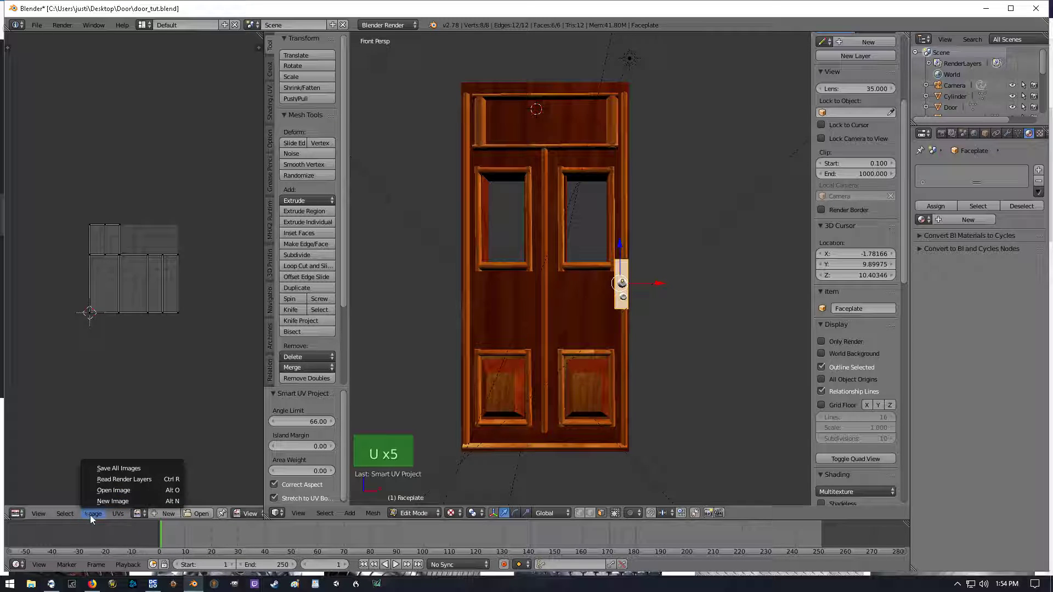
{"action": "left_click", "coordinate": [114, 490]}
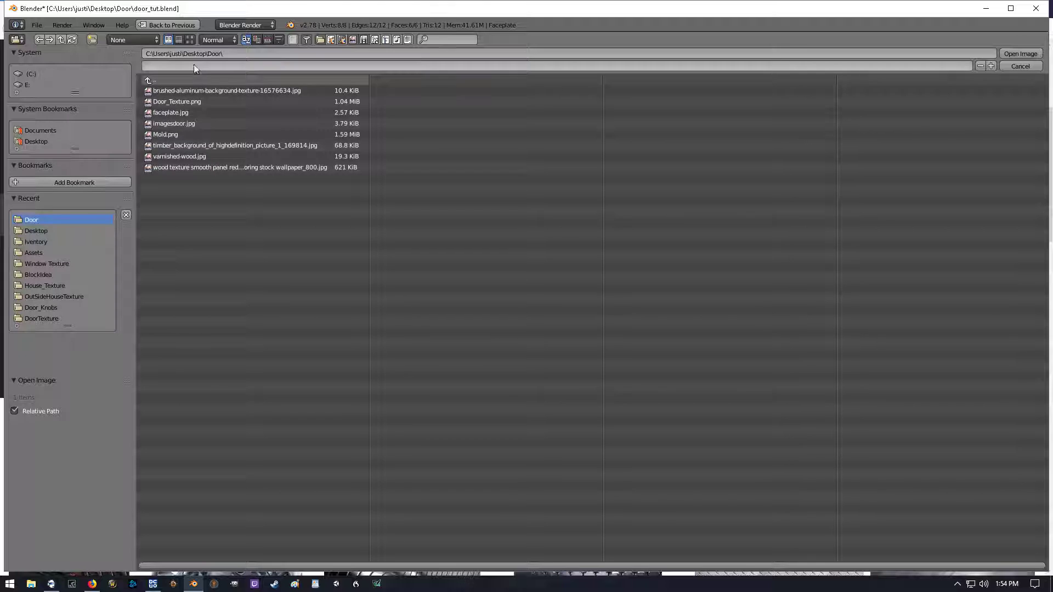
{"action": "left_click", "coordinate": [190, 40]}
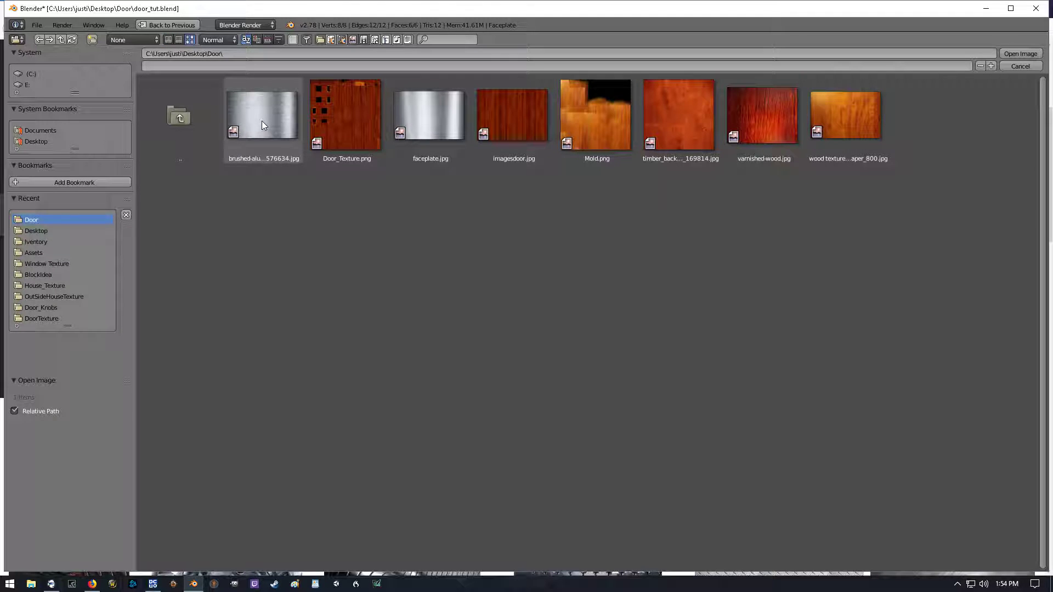
{"action": "double_click", "coordinate": [435, 113]}
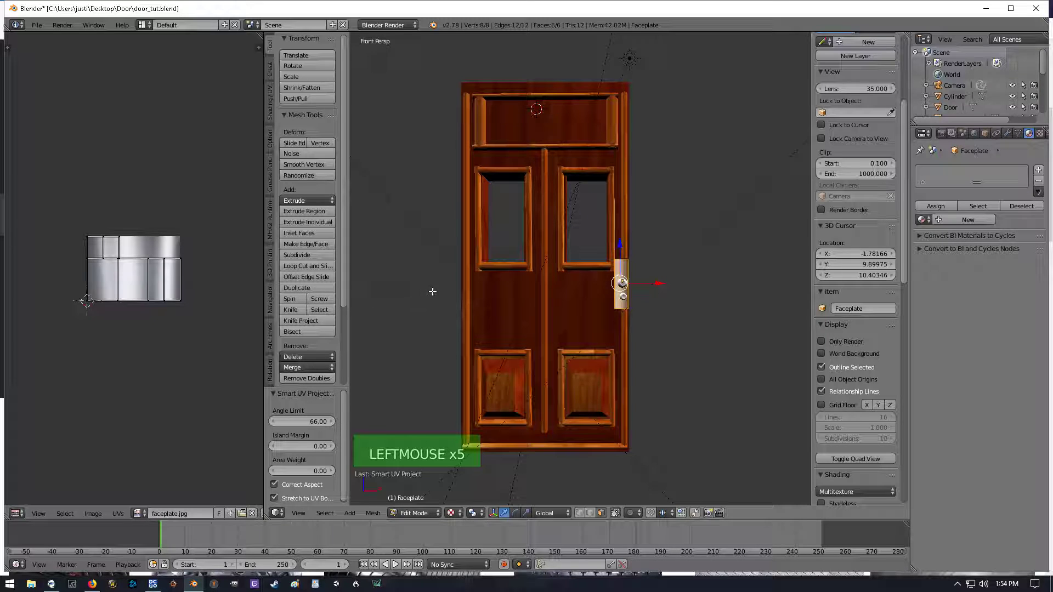
{"action": "middle_click_drag", "start_coordinate": [629, 259], "coordinate": [681, 268]}
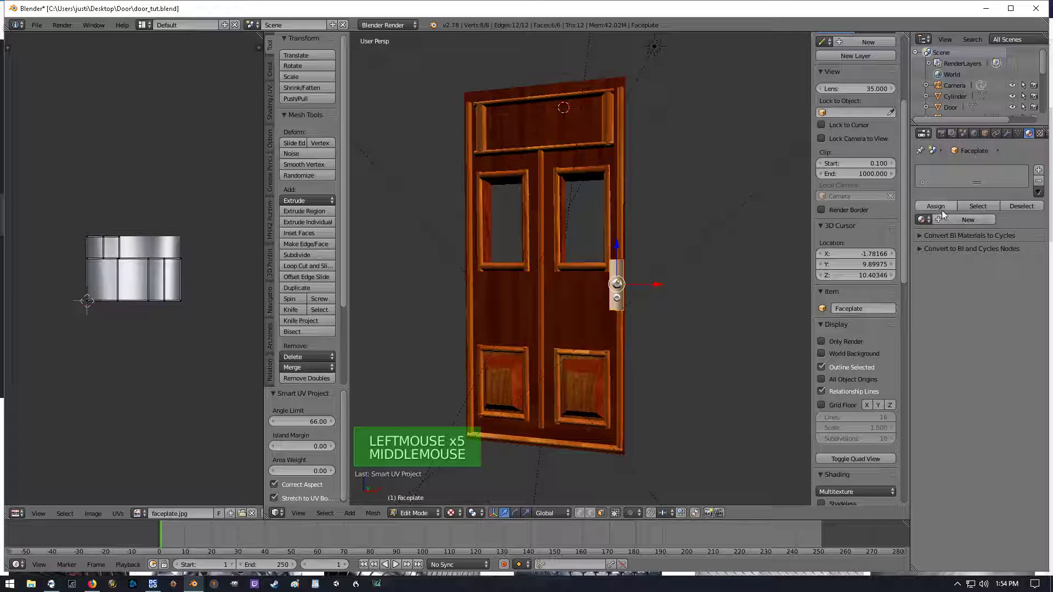
Assign a new material to the faceplate and give it an image texture using faceplate.jpg from the Door folder
{"action": "left_click", "coordinate": [967, 219]}
{"action": "left_click", "coordinate": [927, 205]}
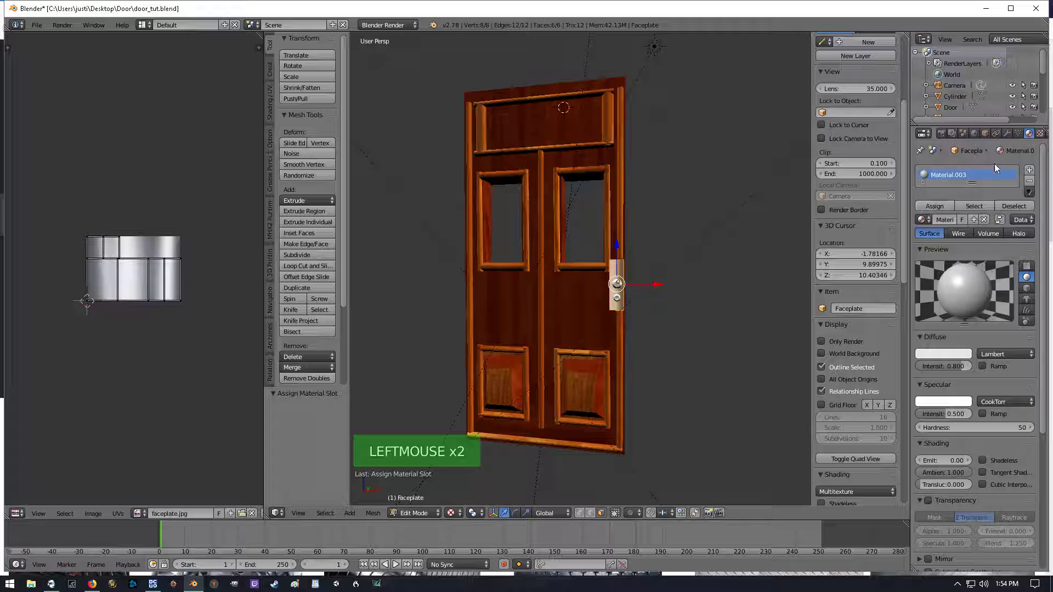
{"action": "left_click", "coordinate": [1040, 134]}
{"action": "left_click", "coordinate": [995, 253]}
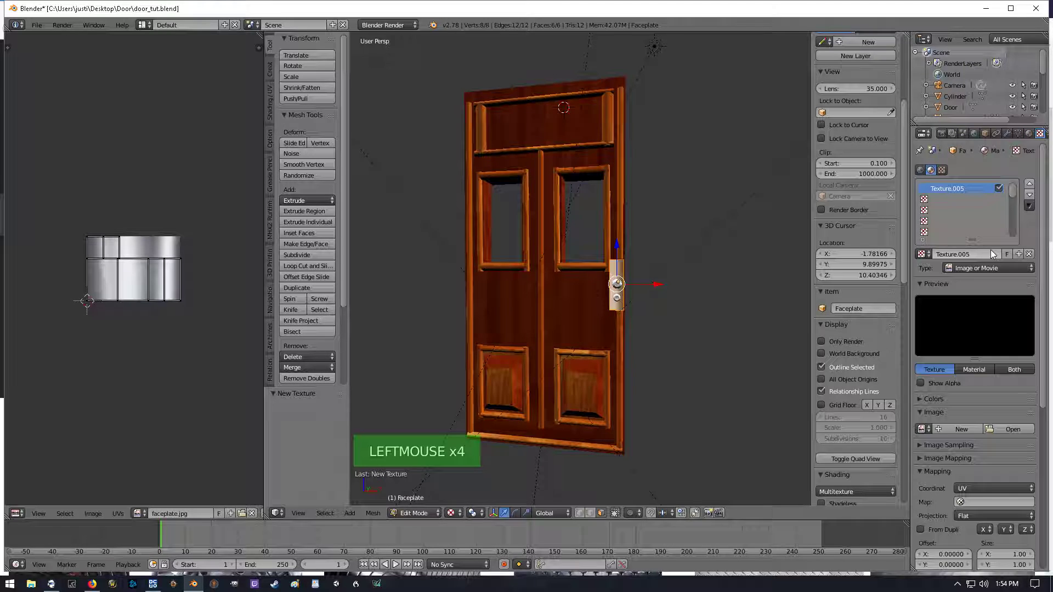
{"action": "left_click", "coordinate": [1009, 430]}
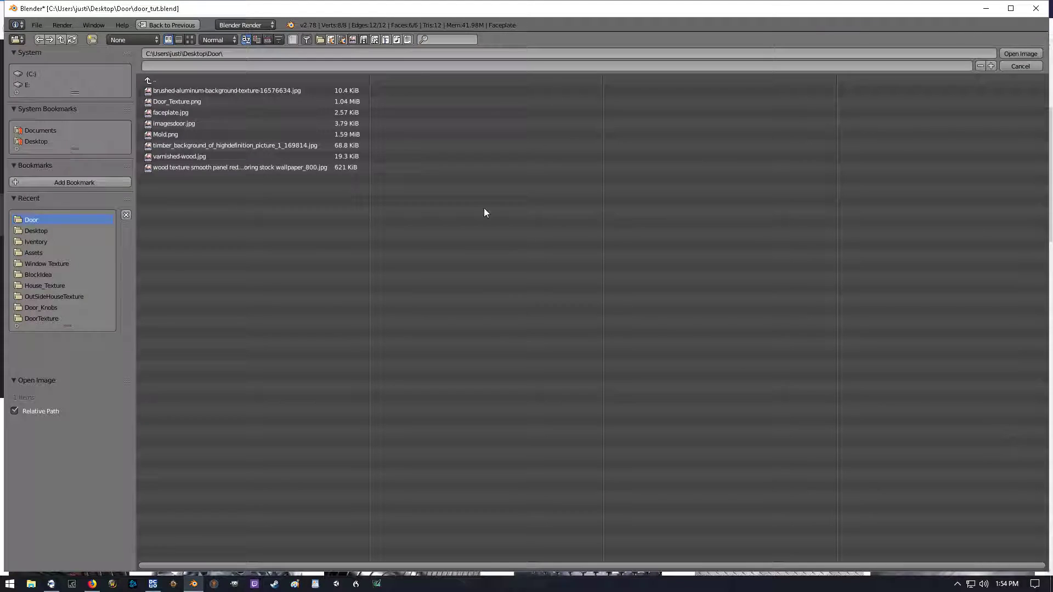
{"action": "left_click", "coordinate": [189, 39]}
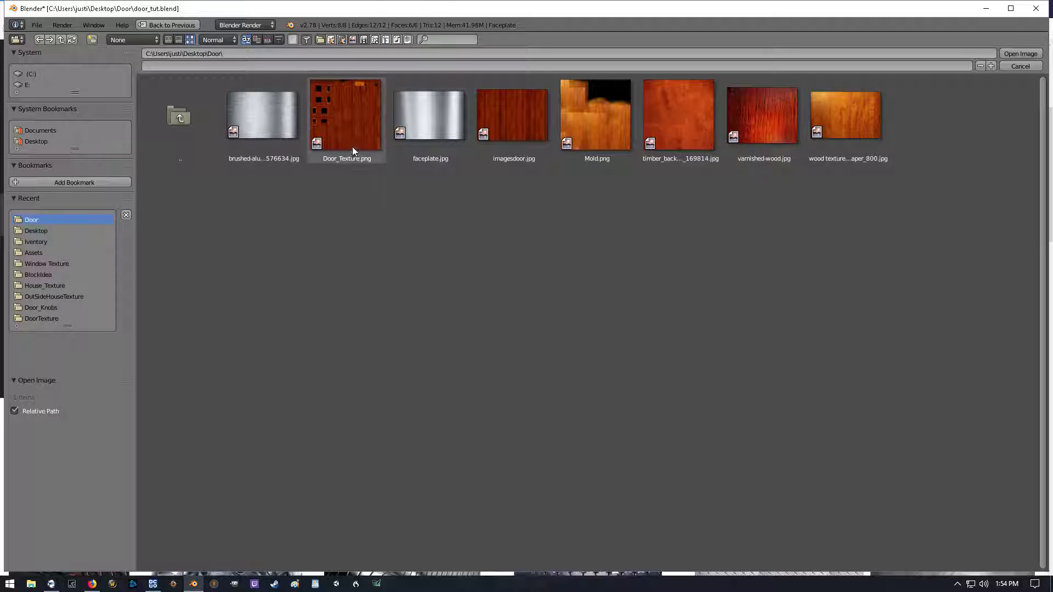
{"action": "double_click", "coordinate": [432, 123]}
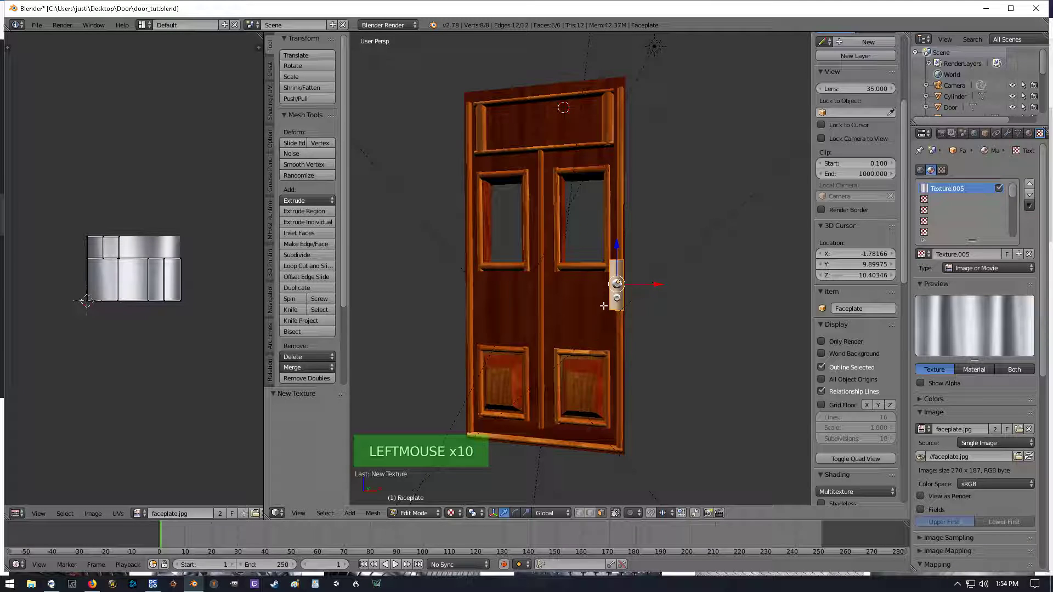
{"action": "middle_click_drag", "start_coordinate": [604, 306], "coordinate": [618, 307]}
{"action": "key", "text": "Tab"}
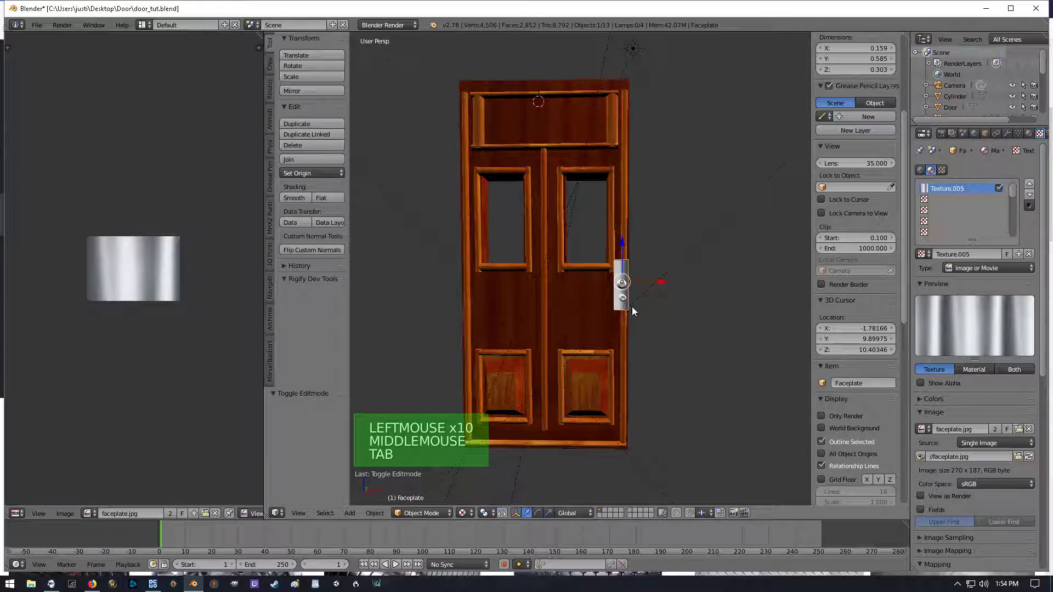
Select the doorknob and unlink faceplate.jpg from the image editor
{"action": "scroll", "coordinate": [632, 307], "scroll_direction": "up", "scroll_amount": 4}
{"action": "middle_click_drag", "start_coordinate": [735, 286], "coordinate": [678, 307]}
{"action": "scroll", "coordinate": [727, 279], "scroll_direction": "down", "scroll_amount": 2}
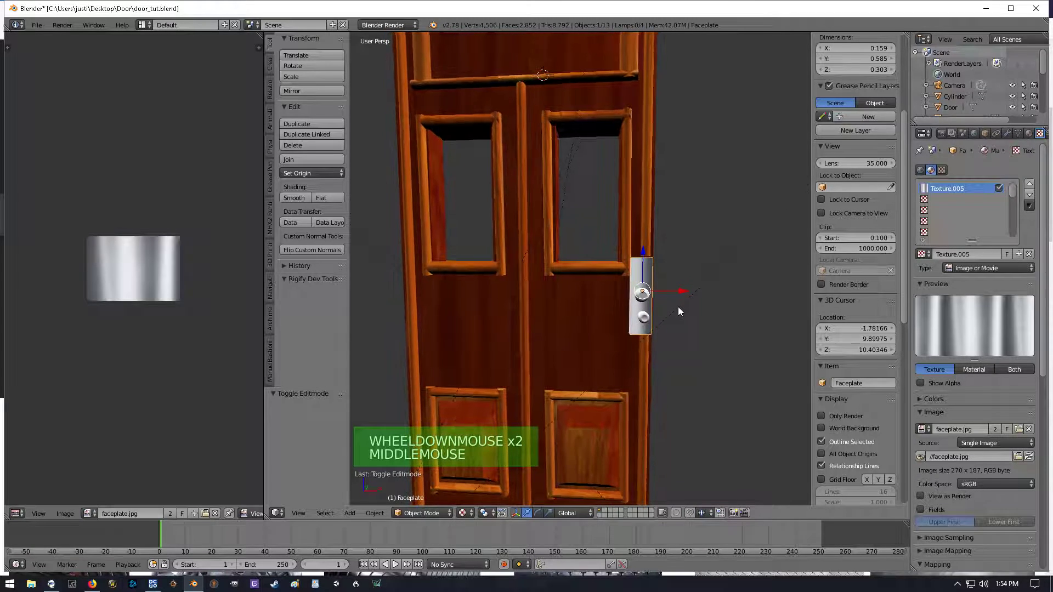
{"action": "right_click", "coordinate": [646, 322]}
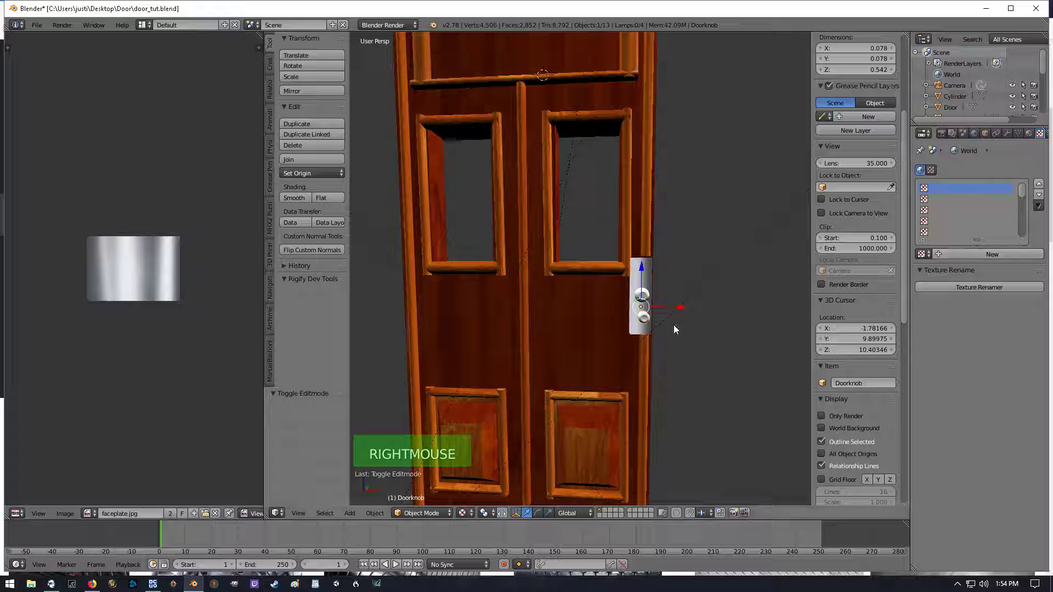
{"action": "left_click", "coordinate": [214, 513]}
Unwrap the entire doorknob mesh with Smart UV Project, keeping the 66 angle limit and 0 island margin
{"action": "middle_click_drag", "start_coordinate": [609, 293], "coordinate": [686, 326]}
{"action": "key", "text": "Tab"}
{"action": "key", "text": "a"}
{"action": "key", "text": "a"}
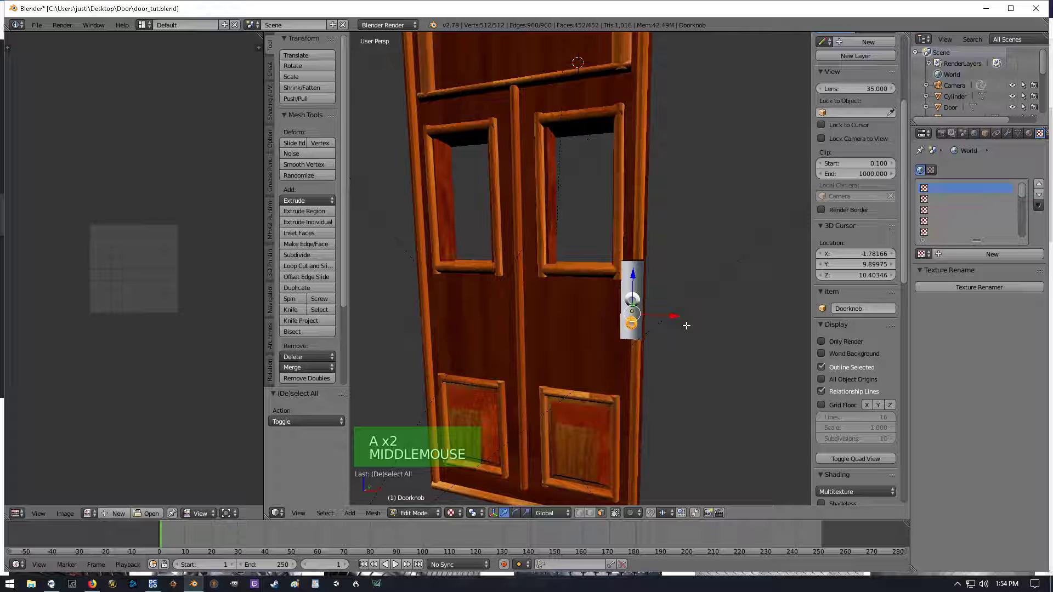
{"action": "key", "text": "u"}
{"action": "left_click", "coordinate": [673, 326]}
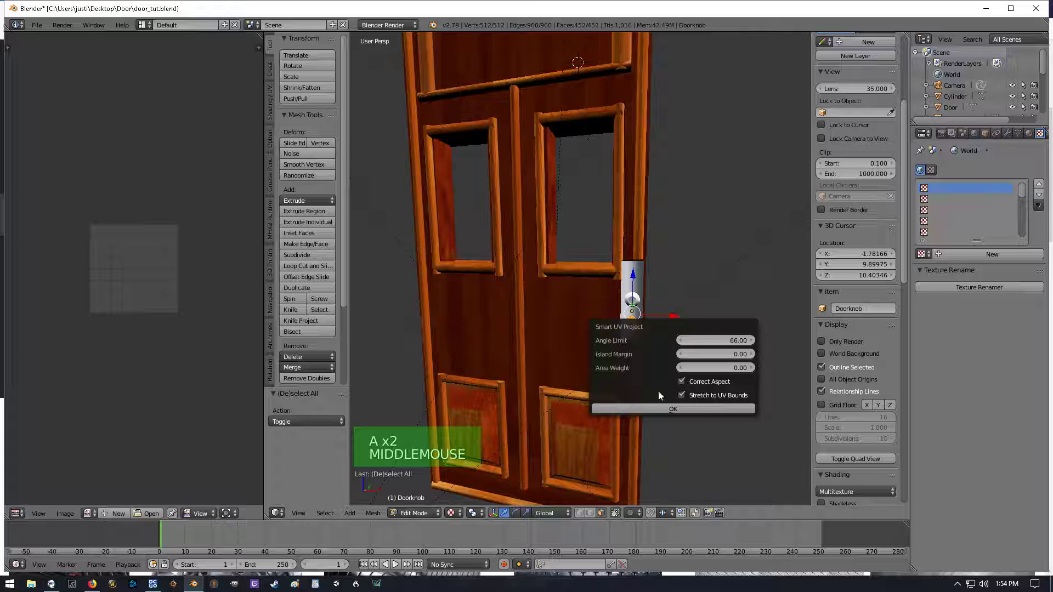
{"action": "left_click", "coordinate": [657, 410]}
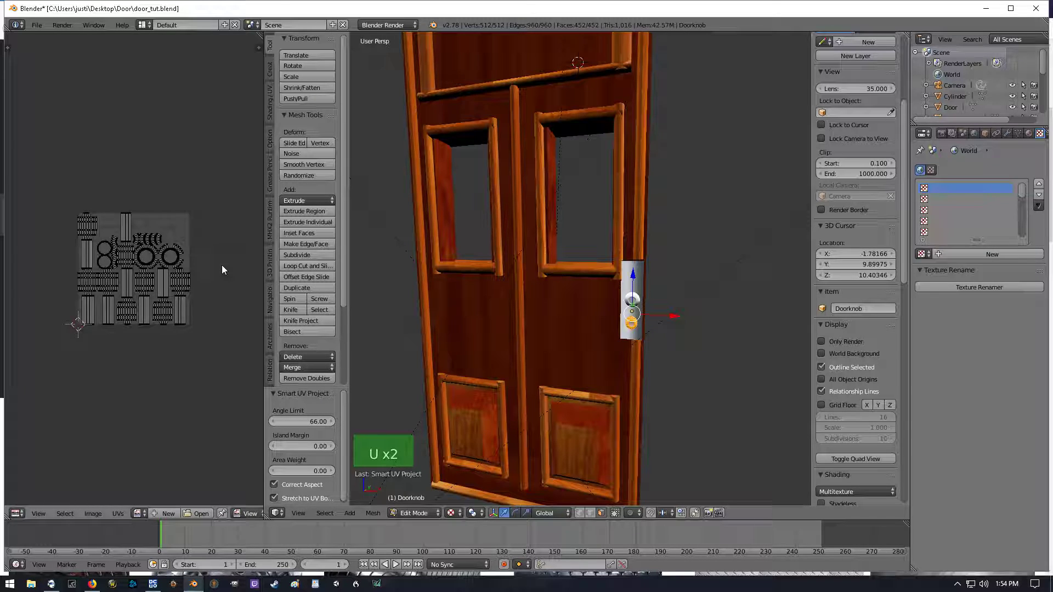
Assign a new material to the doorknob and give it an image texture using brushed-aluminum-background-texture-16576634.jpg from the Door folder
{"action": "scroll", "coordinate": [688, 249], "scroll_direction": "up", "scroll_amount": 2}
{"action": "middle_click_drag", "start_coordinate": [689, 250], "coordinate": [673, 276]}
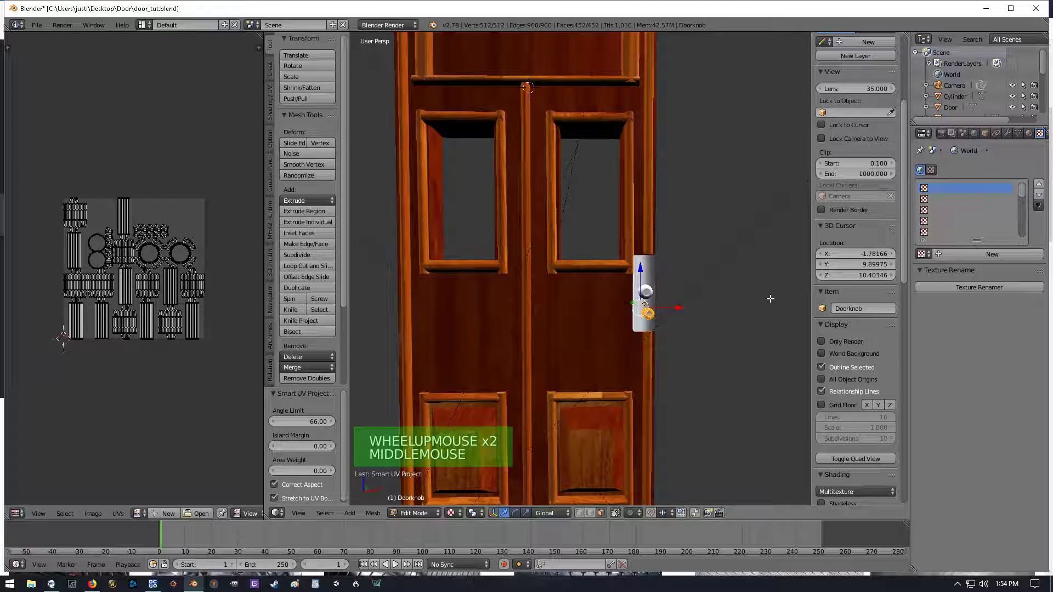
{"action": "left_click", "coordinate": [1029, 135]}
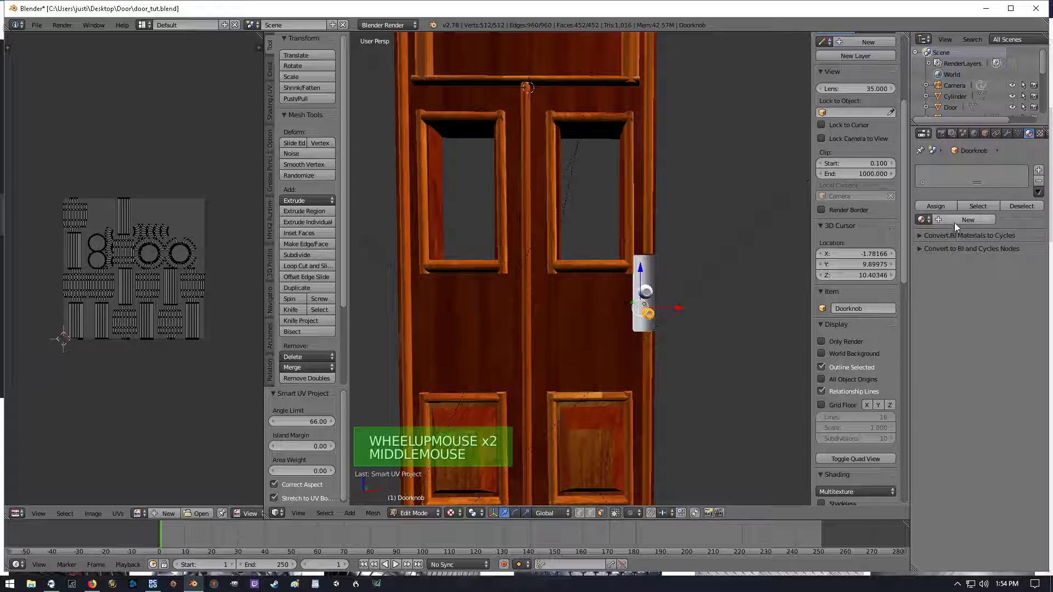
{"action": "left_click", "coordinate": [955, 221]}
{"action": "left_click", "coordinate": [1039, 134]}
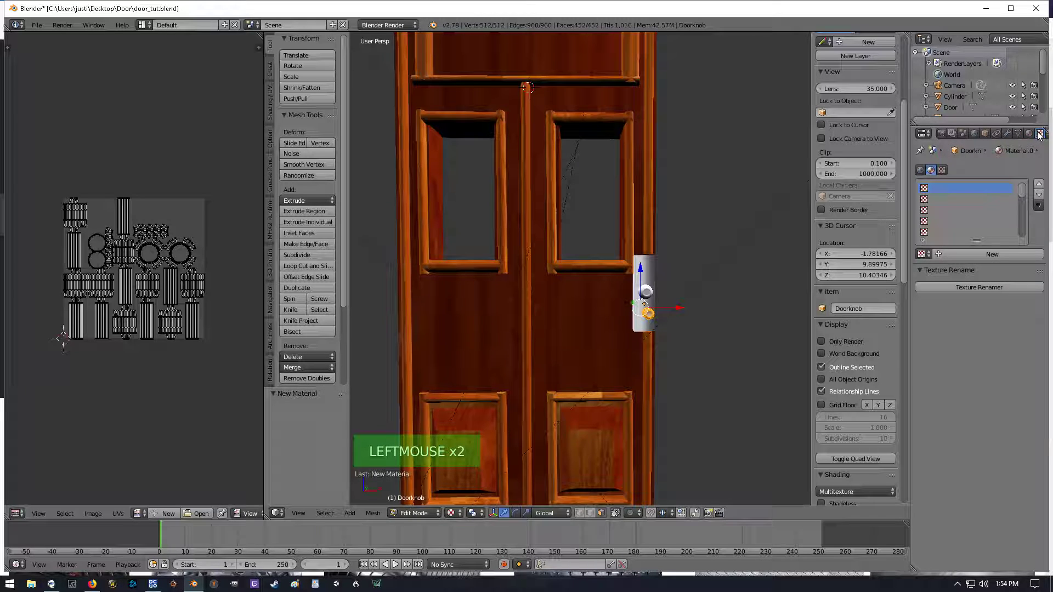
{"action": "left_click", "coordinate": [986, 254]}
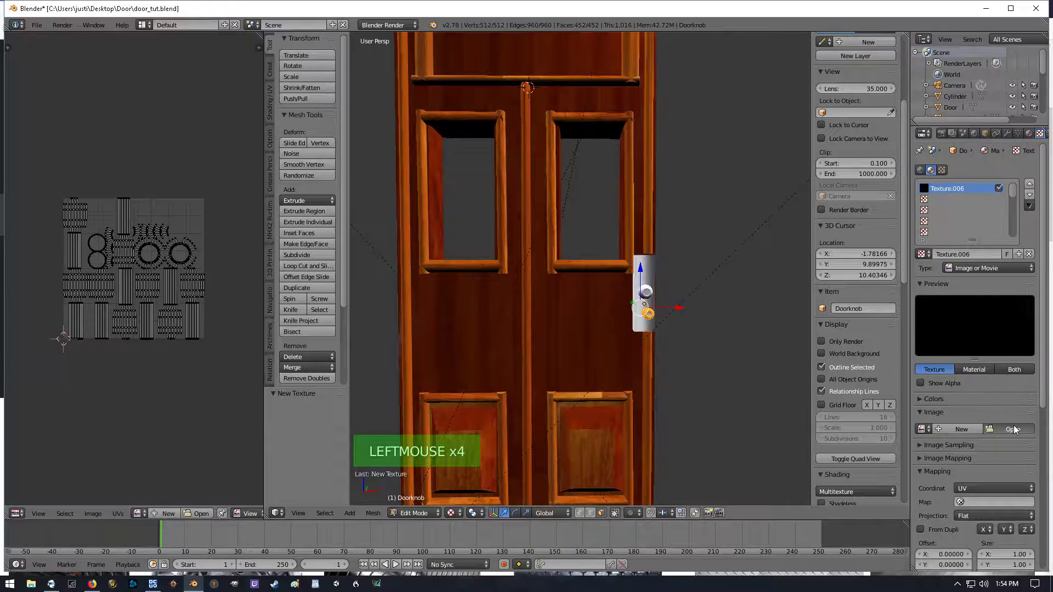
{"action": "left_click", "coordinate": [1014, 429]}
{"action": "left_click", "coordinate": [191, 39]}
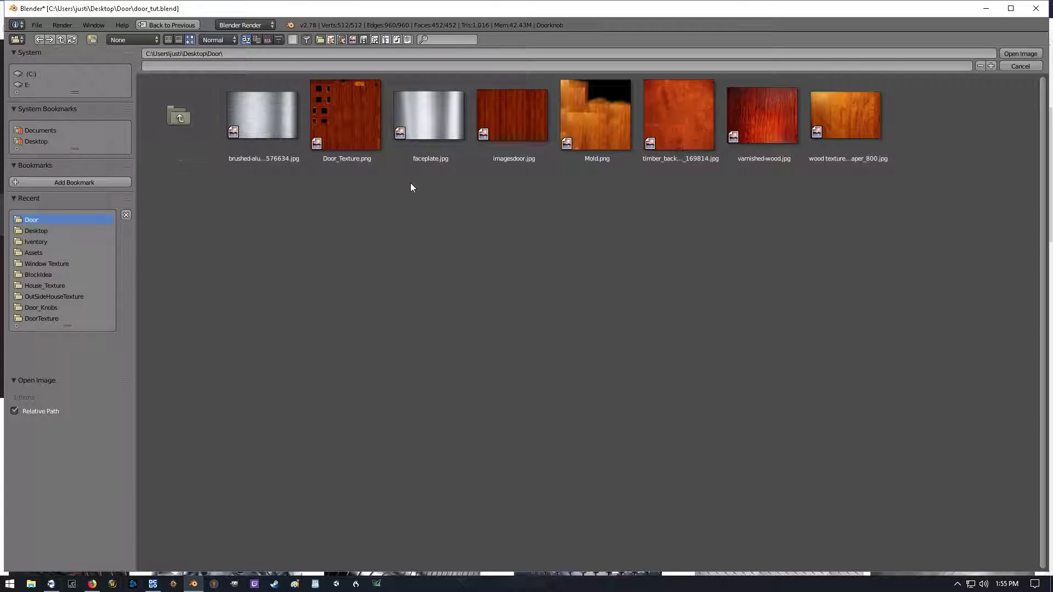
{"action": "double_click", "coordinate": [246, 126]}
{"action": "mouse_move", "coordinate": [728, 308]}
{"action": "middle_mouse_down"}
{"action": "mouse_move", "coordinate": [628, 310]}
{"action": "mouse_move", "coordinate": [726, 303]}
{"action": "middle_mouse_up"}
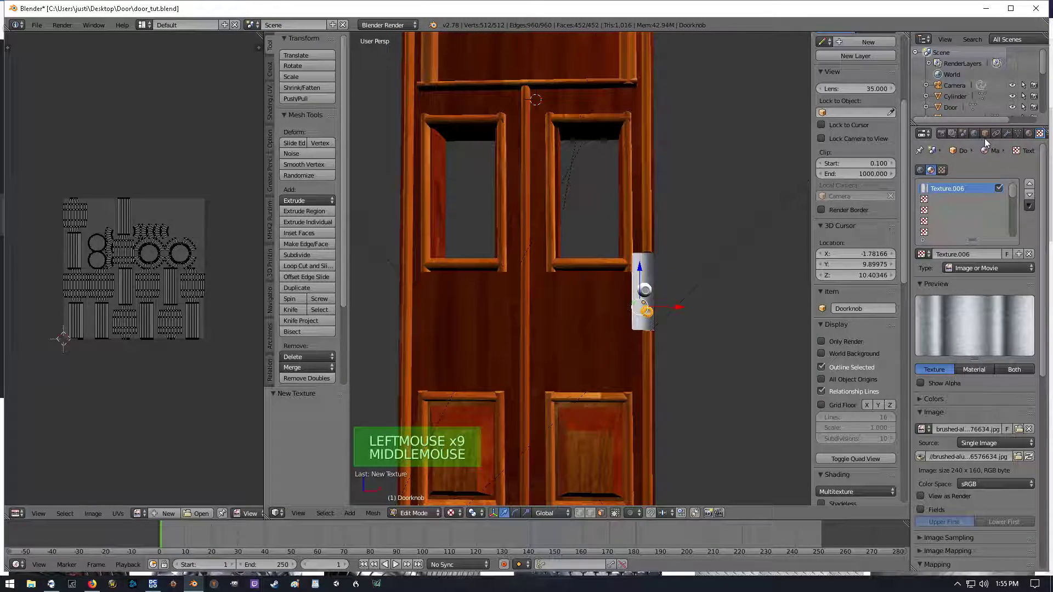
{"action": "left_click", "coordinate": [1028, 133]}
{"action": "left_click", "coordinate": [933, 206]}
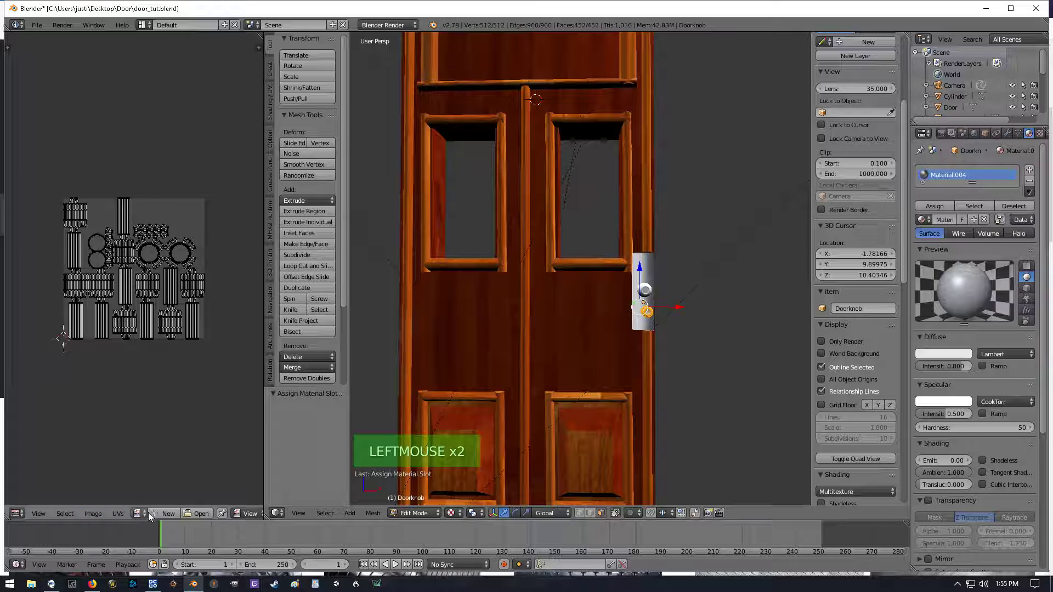
Load brushed-aluminum-background-texture-16576634.jpg behind the doorknob's UV layout and return to Object Mode
{"action": "left_click", "coordinate": [91, 514]}
{"action": "left_click", "coordinate": [109, 490]}
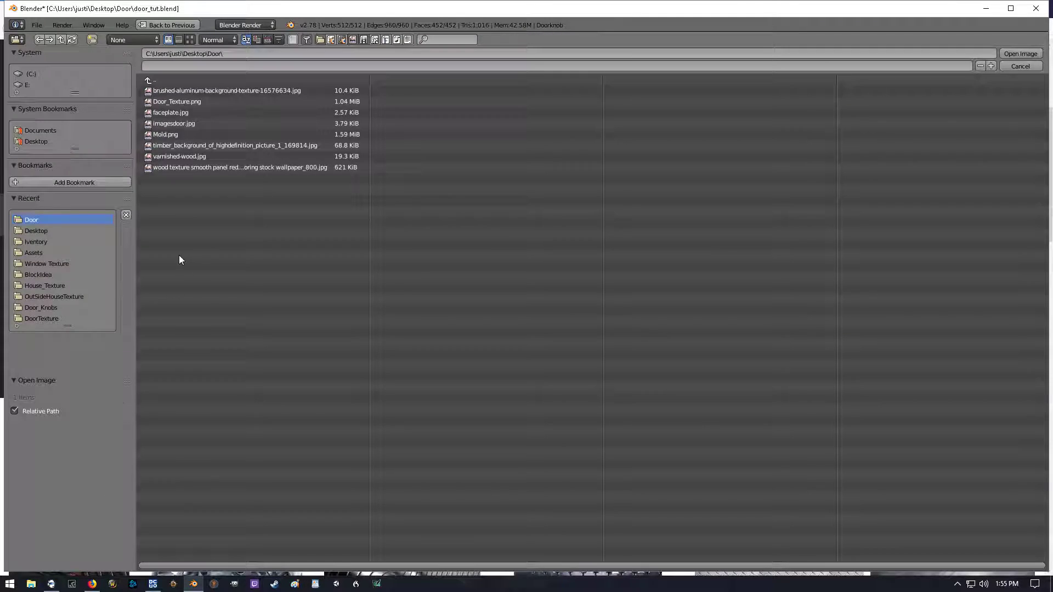
{"action": "left_click", "coordinate": [189, 40]}
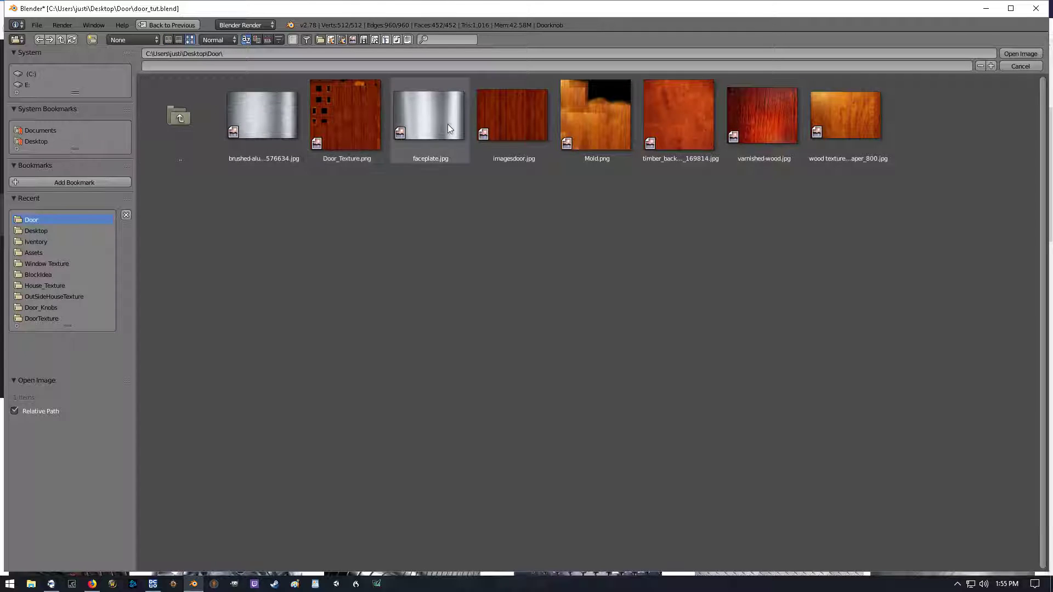
{"action": "left_click", "coordinate": [283, 115]}
{"action": "double_click", "coordinate": [283, 115]}
{"action": "middle_click_drag", "start_coordinate": [526, 338], "coordinate": [636, 333]}
{"action": "left_click", "coordinate": [93, 513]}
{"action": "key", "text": "Tab"}
Examine the metal textures on the doorknob and faceplate up close and against the whole door from several angles
{"action": "scroll", "coordinate": [505, 338], "scroll_direction": "up", "scroll_amount": 4}
{"action": "scroll", "coordinate": [574, 330], "scroll_direction": "down", "scroll_amount": 2}
{"action": "scroll", "coordinate": [647, 344], "scroll_direction": "up", "scroll_amount": 1}
{"action": "scroll", "coordinate": [689, 358], "scroll_direction": "up", "scroll_amount": 1}
{"action": "middle_click_drag", "start_coordinate": [690, 358], "coordinate": [552, 310]}
{"action": "scroll", "coordinate": [626, 343], "scroll_direction": "down", "scroll_amount": 2}
{"action": "scroll", "coordinate": [551, 309], "scroll_direction": "up", "scroll_amount": 3}
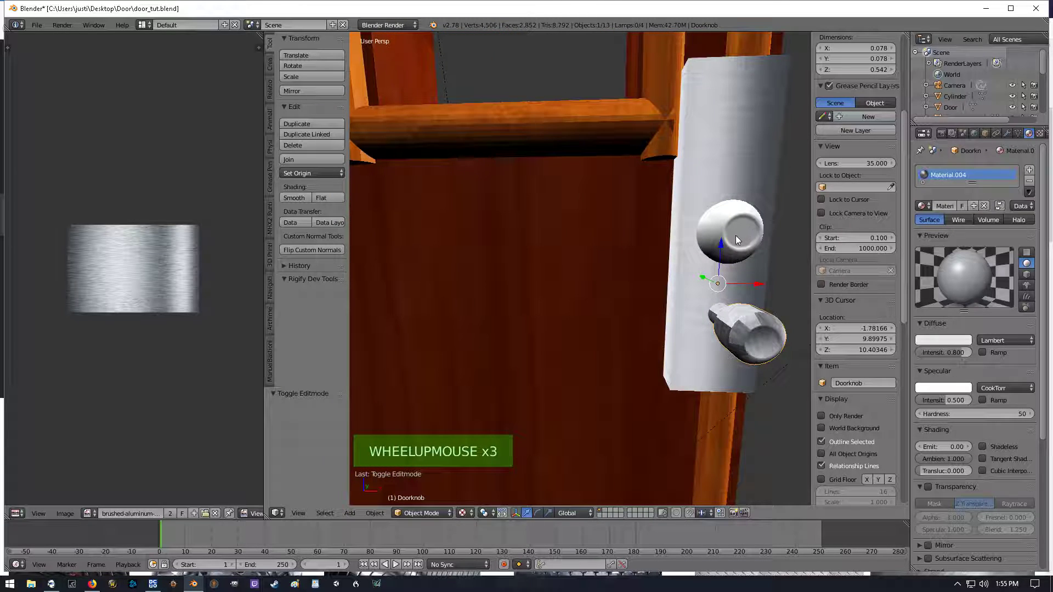
{"action": "scroll", "coordinate": [611, 298], "scroll_direction": "down", "scroll_amount": 2}
{"action": "middle_click_drag", "start_coordinate": [606, 300], "coordinate": [574, 307]}
{"action": "scroll", "coordinate": [578, 305], "scroll_direction": "down", "scroll_amount": 3}
{"action": "scroll", "coordinate": [577, 302], "scroll_direction": "down", "scroll_amount": 2}
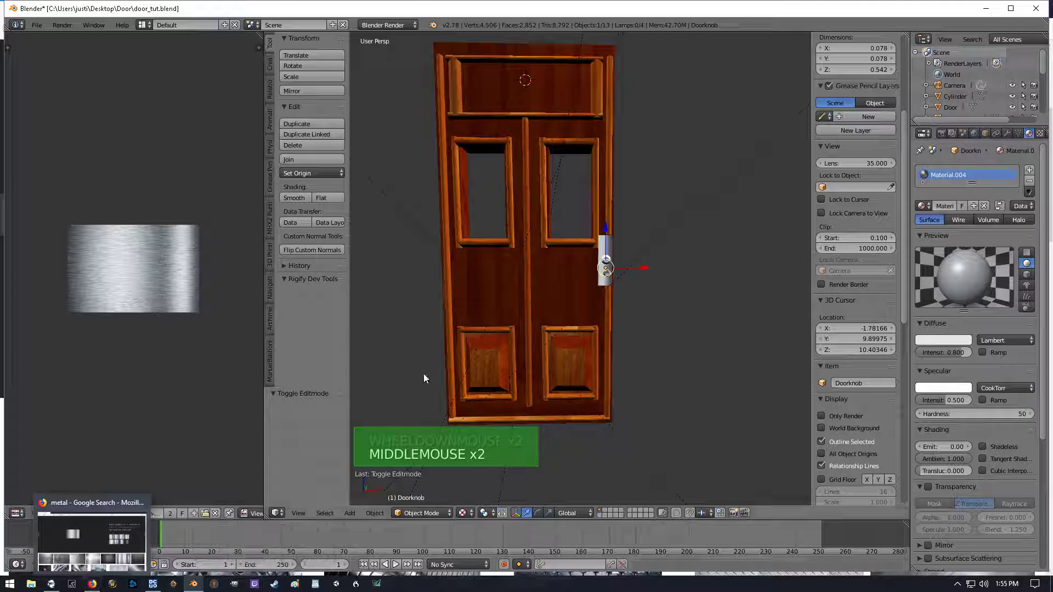
{"action": "scroll", "coordinate": [503, 331], "scroll_direction": "down", "scroll_amount": 1}
{"action": "mouse_move", "coordinate": [535, 297]}
{"action": "middle_mouse_down"}
{"action": "mouse_move", "coordinate": [592, 296]}
{"action": "mouse_move", "coordinate": [537, 293]}
{"action": "middle_mouse_up"}
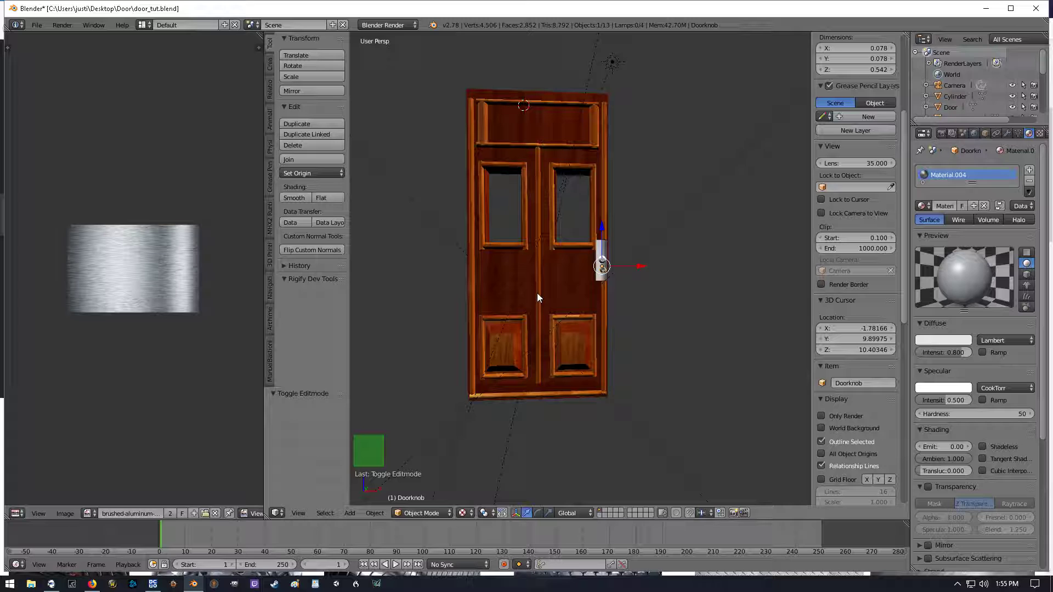
{"action": "middle_click_drag", "start_coordinate": [619, 265], "coordinate": [590, 267]}
{"action": "scroll", "coordinate": [606, 265], "scroll_direction": "up", "scroll_amount": 4}
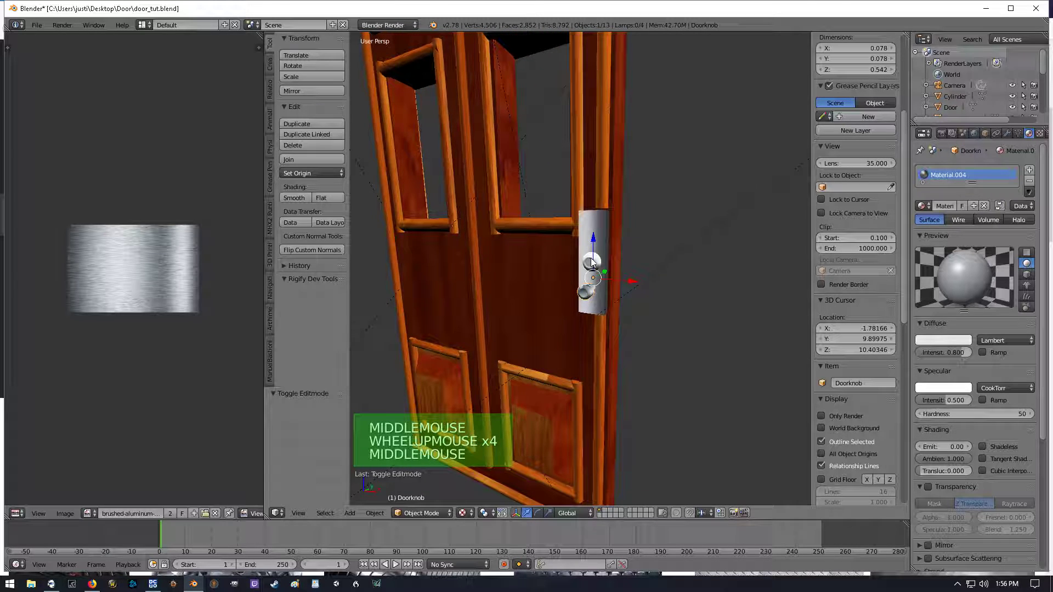
{"action": "middle_click_drag", "start_coordinate": [660, 265], "coordinate": [683, 267]}
{"action": "scroll", "coordinate": [699, 268], "scroll_direction": "down", "scroll_amount": 1}
{"action": "scroll", "coordinate": [699, 267], "scroll_direction": "down", "scroll_amount": 2}
{"action": "middle_click_drag", "start_coordinate": [617, 282], "coordinate": [577, 288]}
{"action": "scroll", "coordinate": [559, 287], "scroll_direction": "down", "scroll_amount": 2}
{"action": "scroll", "coordinate": [561, 296], "scroll_direction": "up", "scroll_amount": 2}
{"action": "scroll", "coordinate": [565, 291], "scroll_direction": "down", "scroll_amount": 2}
{"action": "scroll", "coordinate": [483, 287], "scroll_direction": "up", "scroll_amount": 2}
{"action": "scroll", "coordinate": [564, 288], "scroll_direction": "down", "scroll_amount": 2}
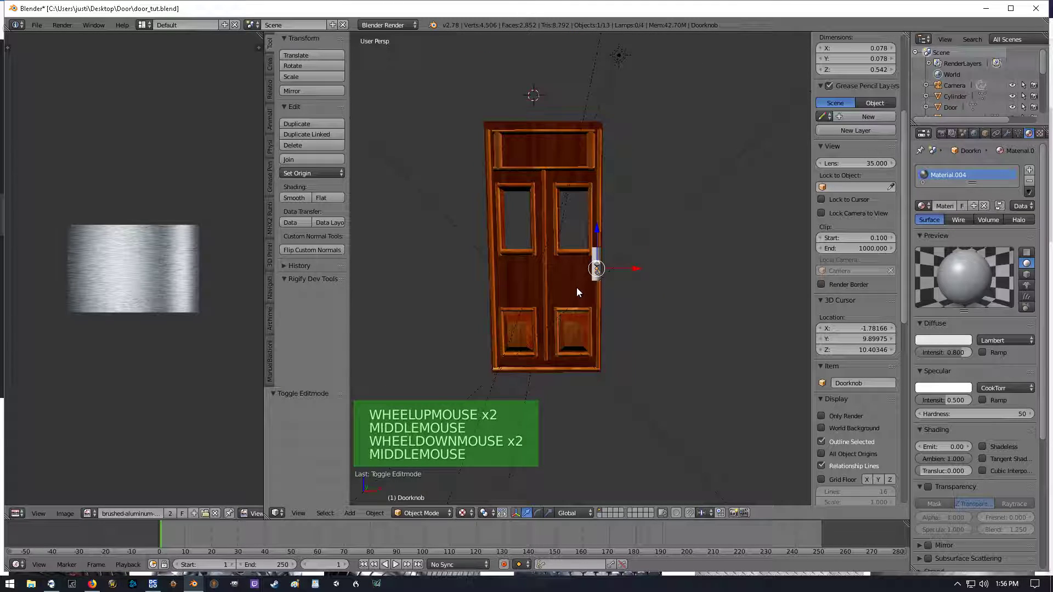